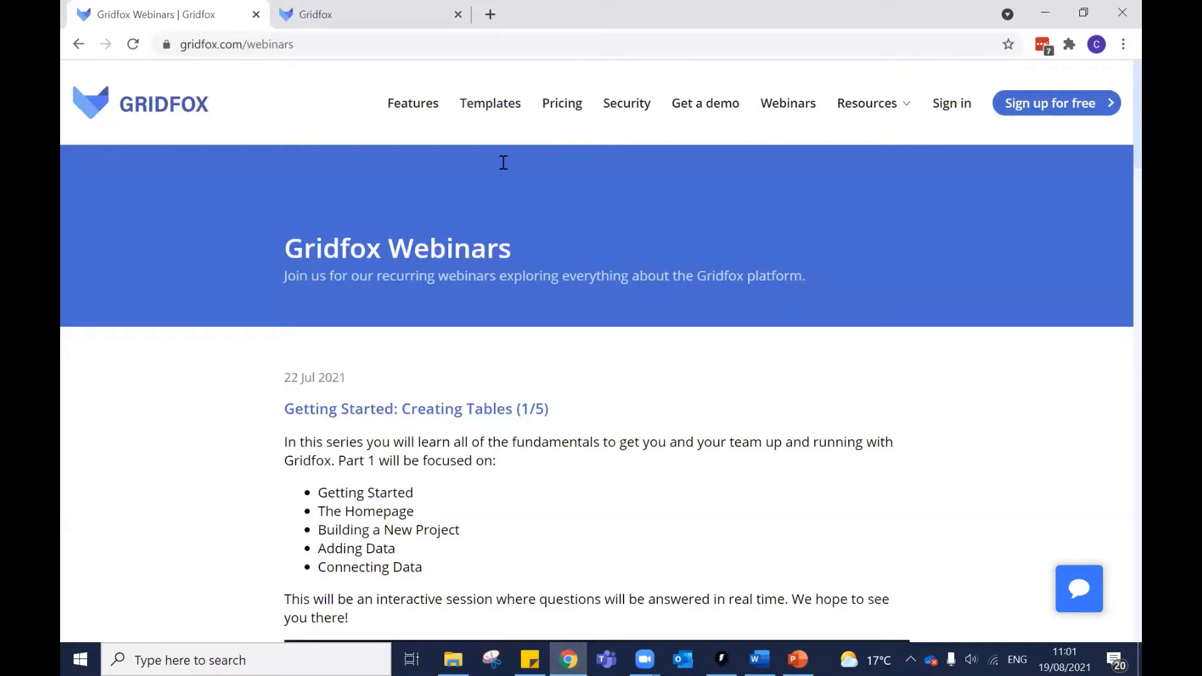
Review the Gridfox Webinars page, from Getting Started part 1 through the upcoming Workflows & Permissions and ID Masks & Data Relationships sessions.
click(783, 105)
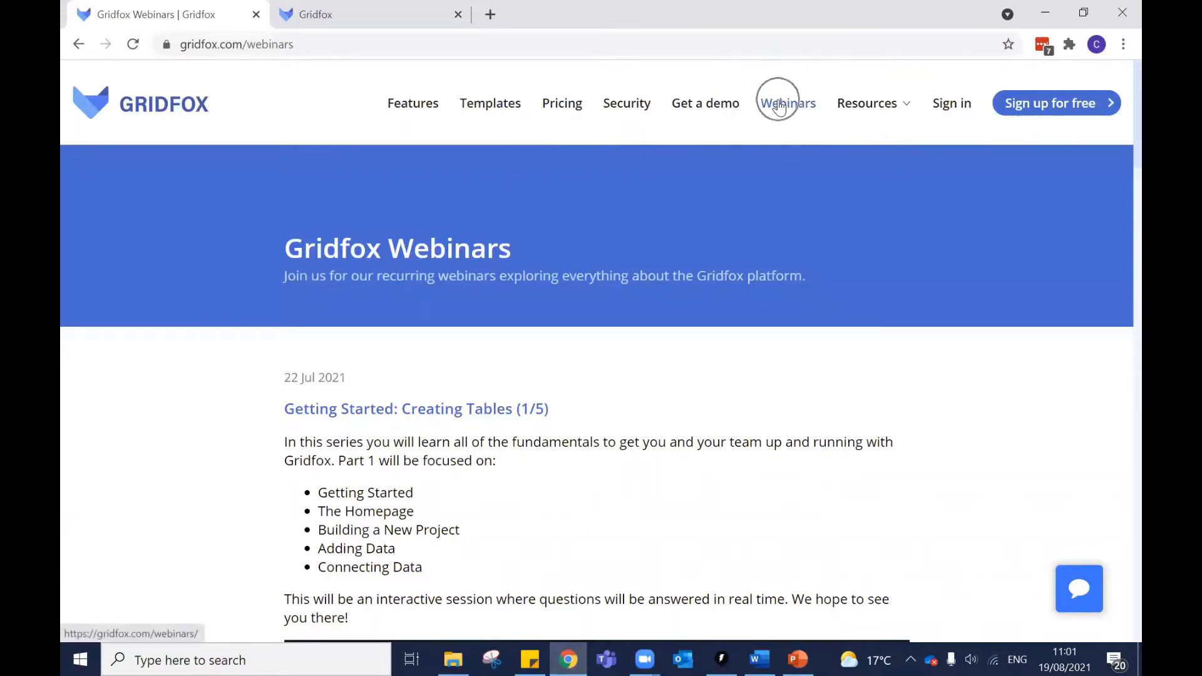
scroll(665, 179, down, 3)
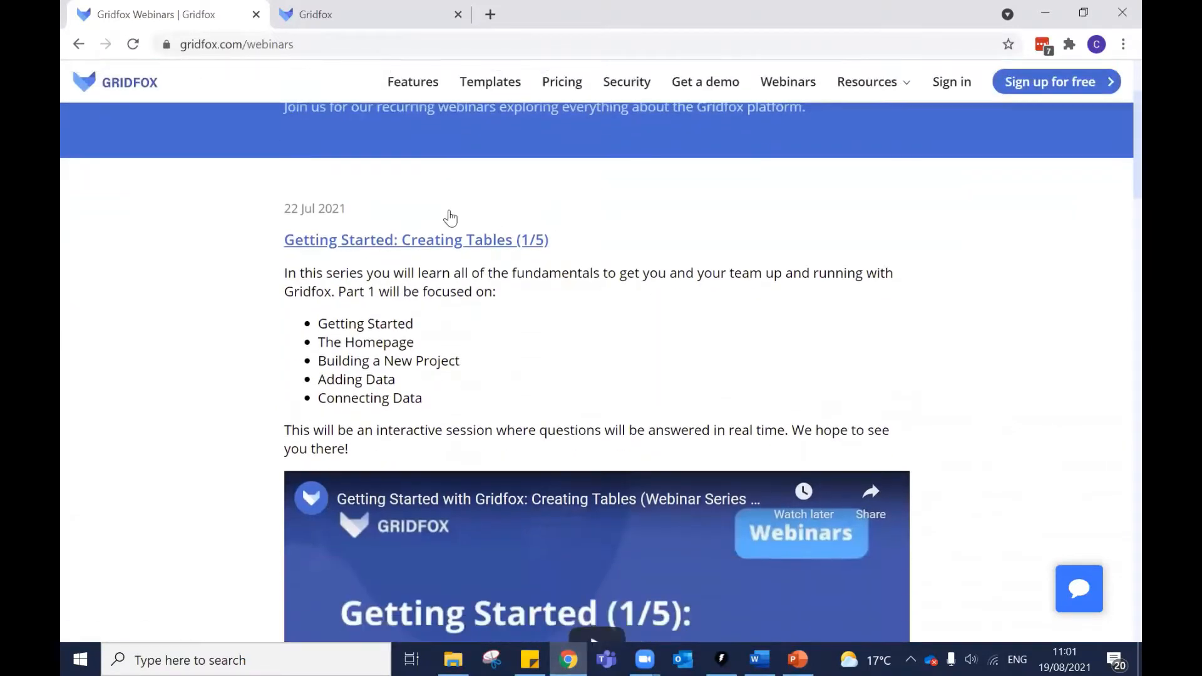
scroll(486, 326, down, 8)
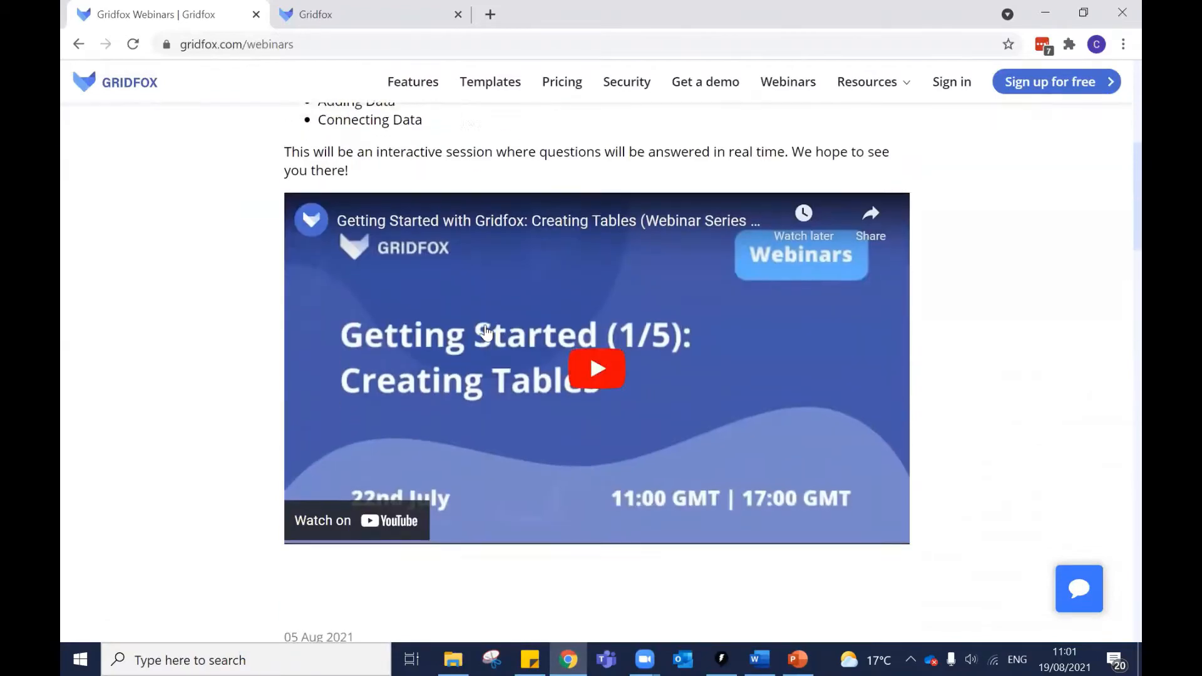
scroll(486, 333, down, 16)
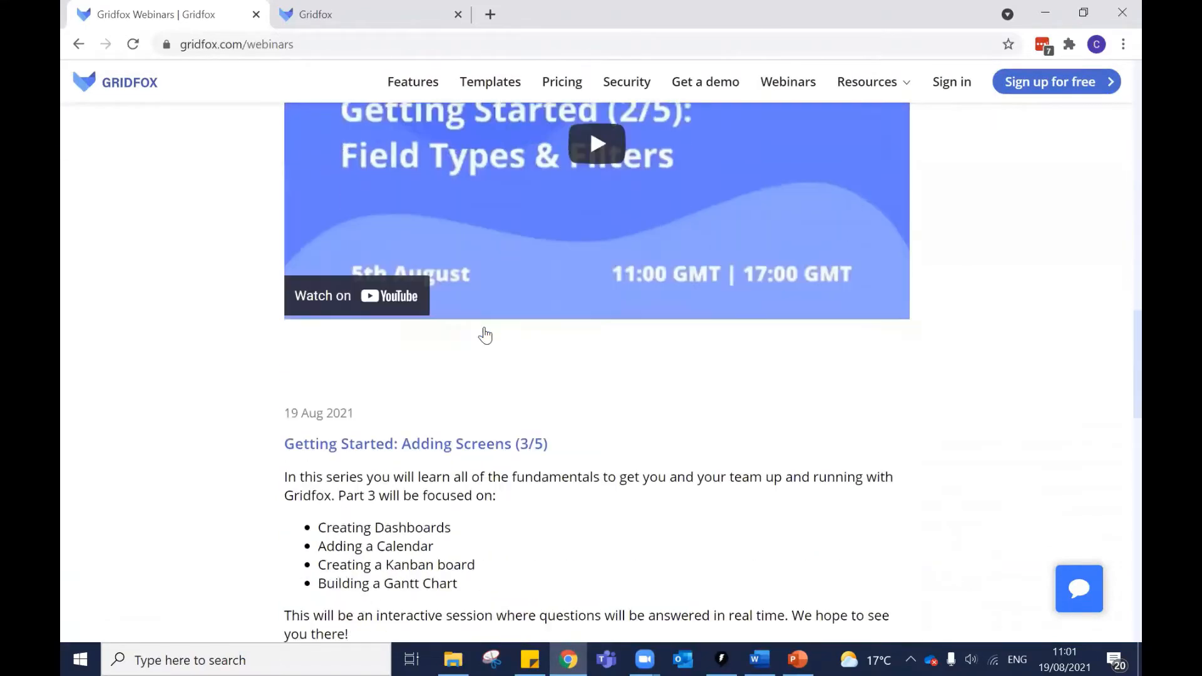
scroll(499, 357, down, 6)
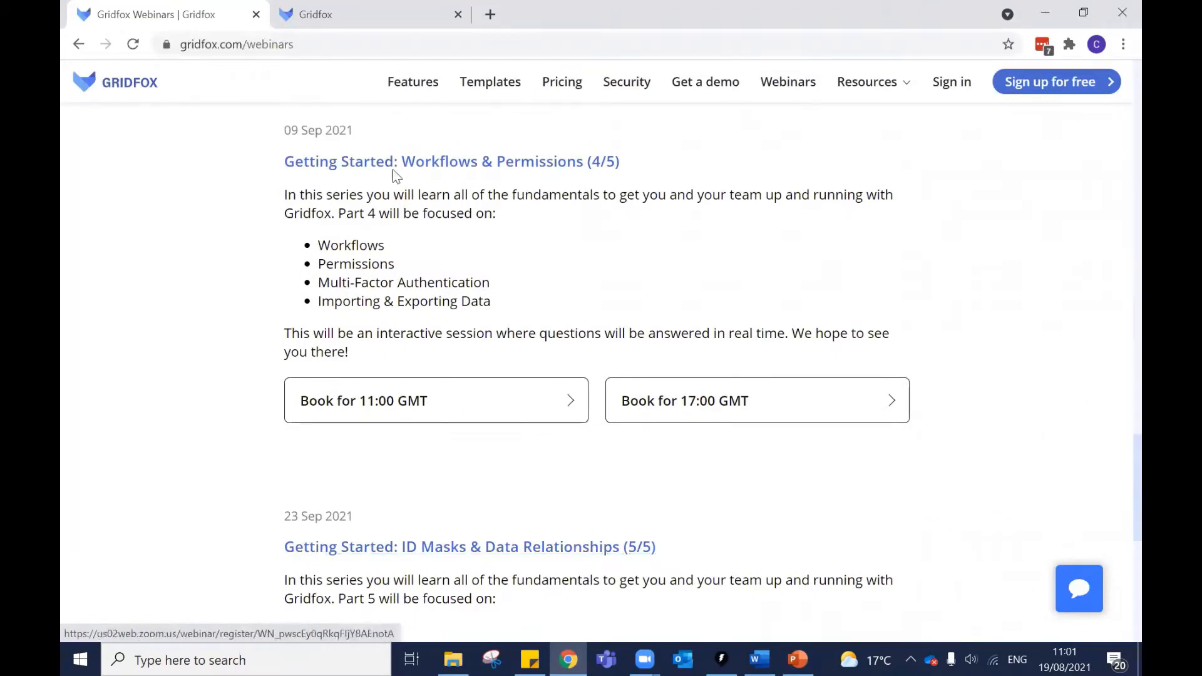
Switch to the Gridfox app and open the Webinar Series Part 3 project.
click(356, 8)
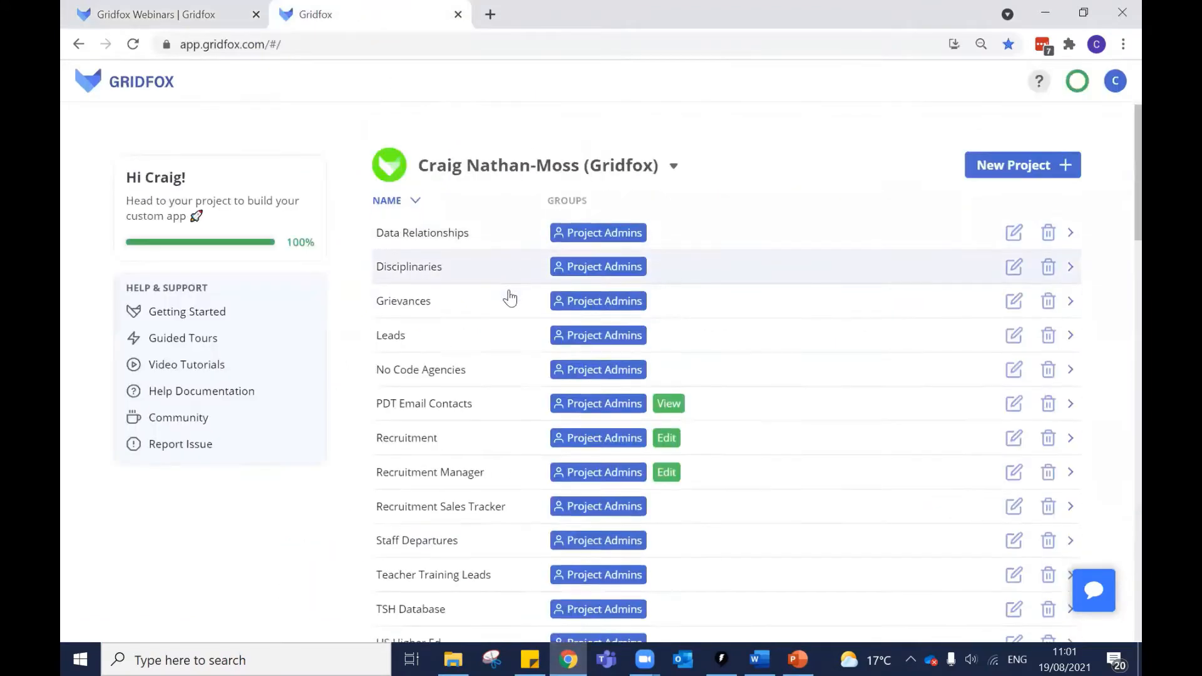
scroll(495, 363, down, 5)
click(445, 552)
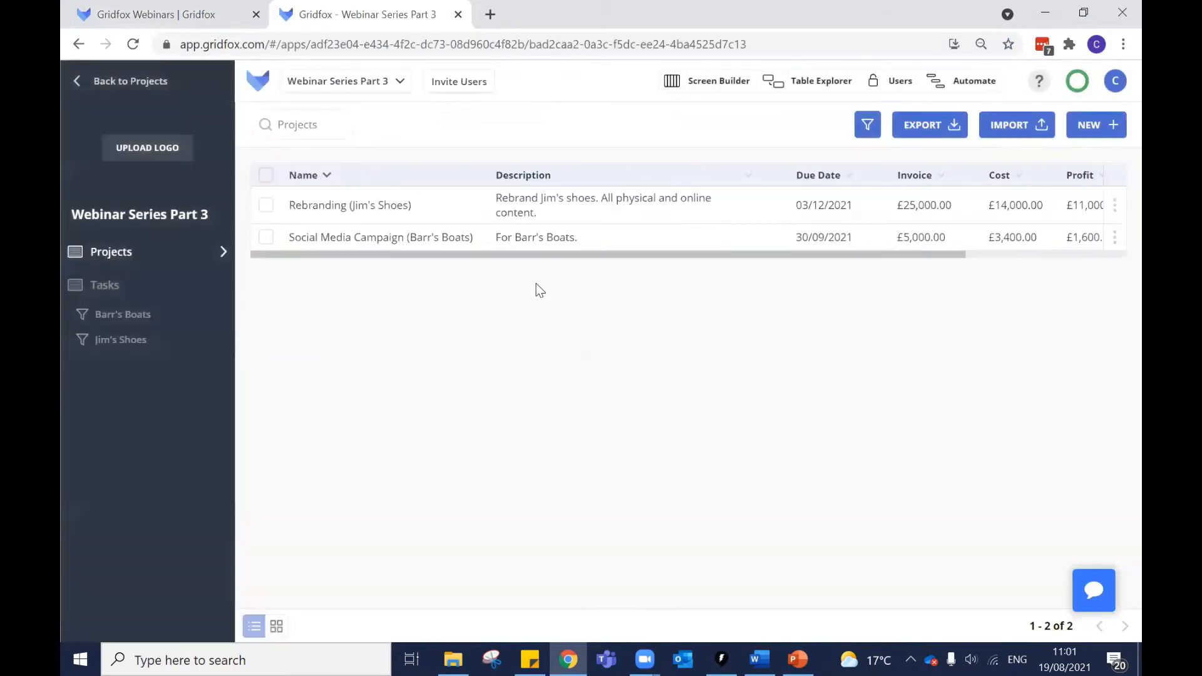
Examine the Projects and Tasks data model in the Table Explorer, and return to the project discarding any changes.
click(780, 87)
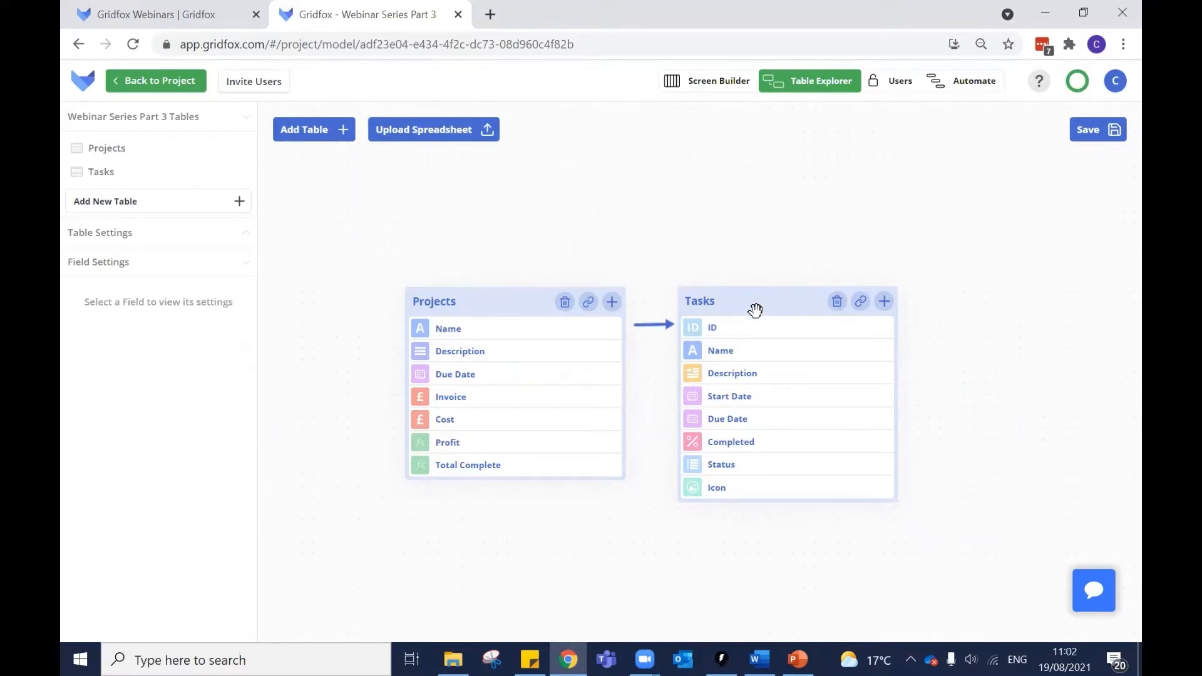
click(693, 82)
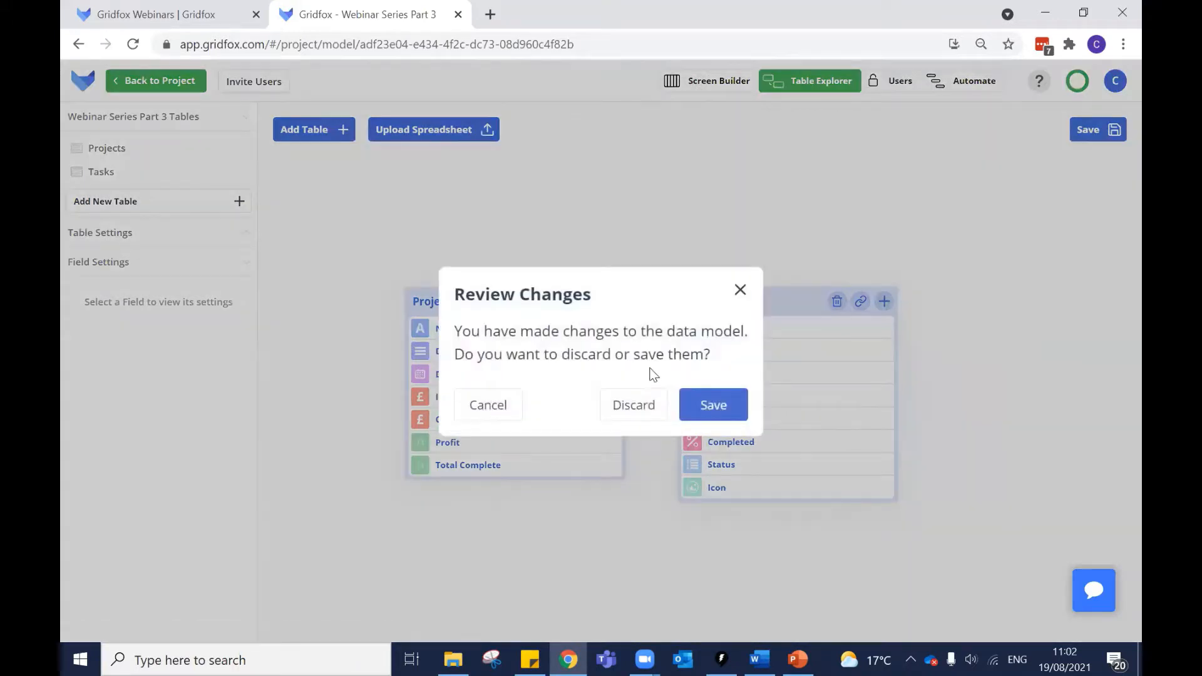
click(739, 292)
click(209, 86)
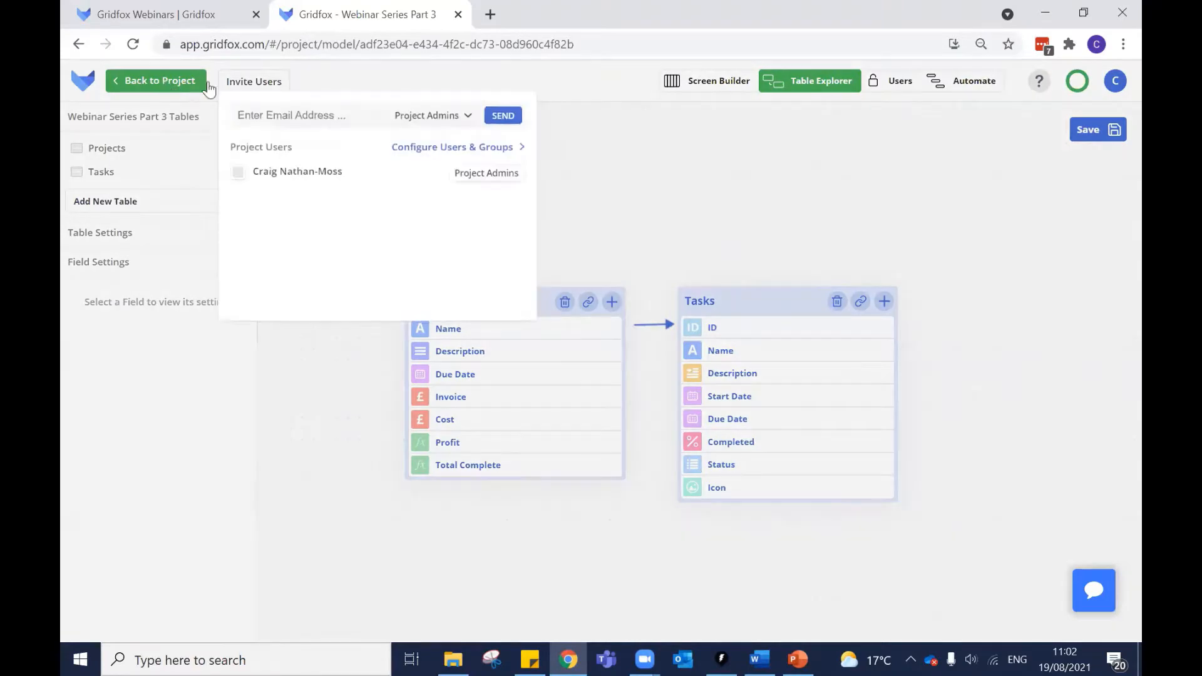
click(166, 81)
click(634, 404)
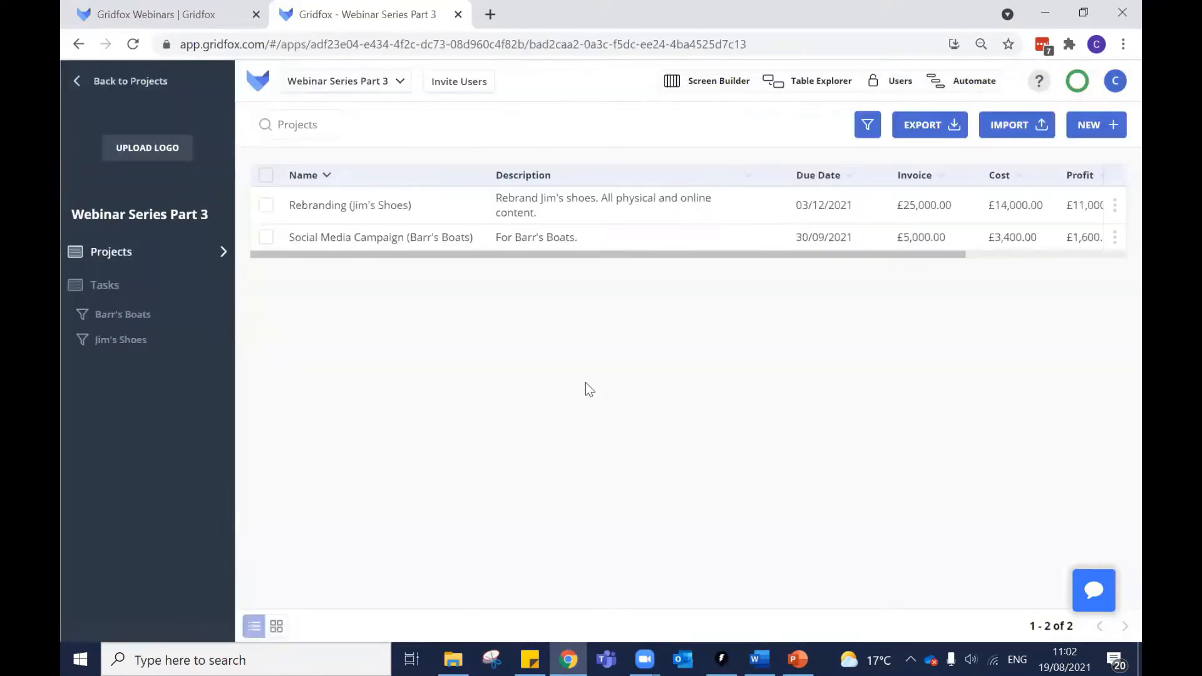
Open the Rebranding (Jim's Shoes) project record and examine its fields and linked tasks.
click(485, 208)
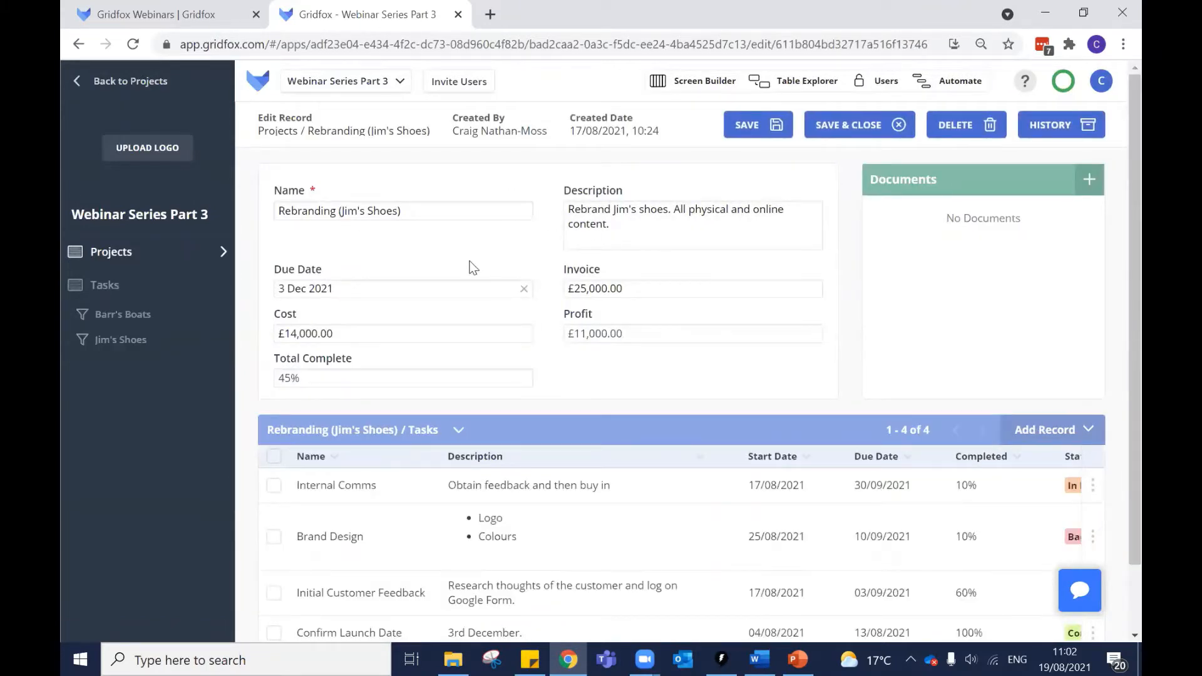
scroll(379, 236, down, 1)
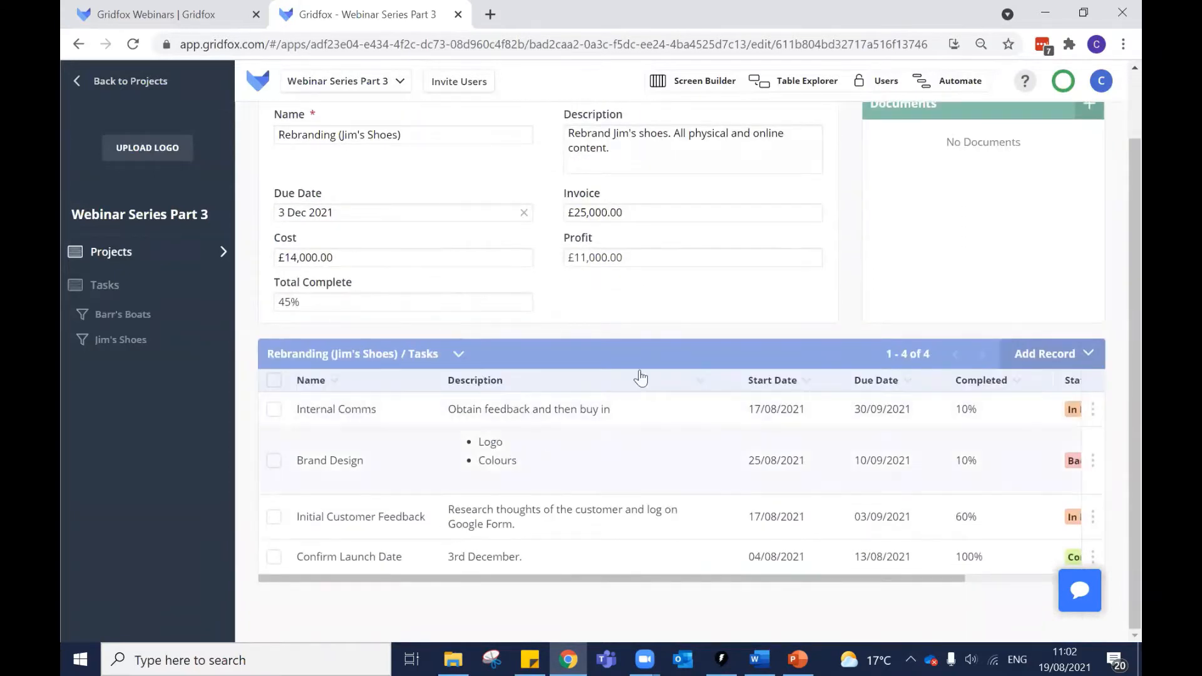
scroll(615, 396, up, 1)
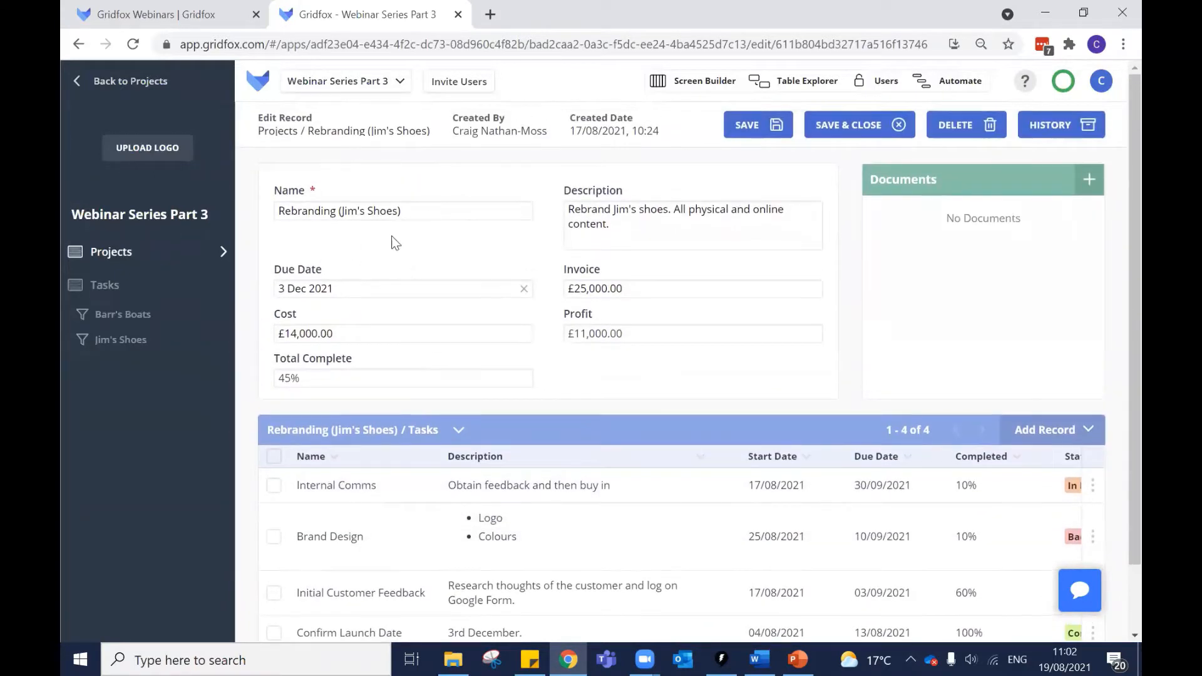
scroll(501, 357, down, 1)
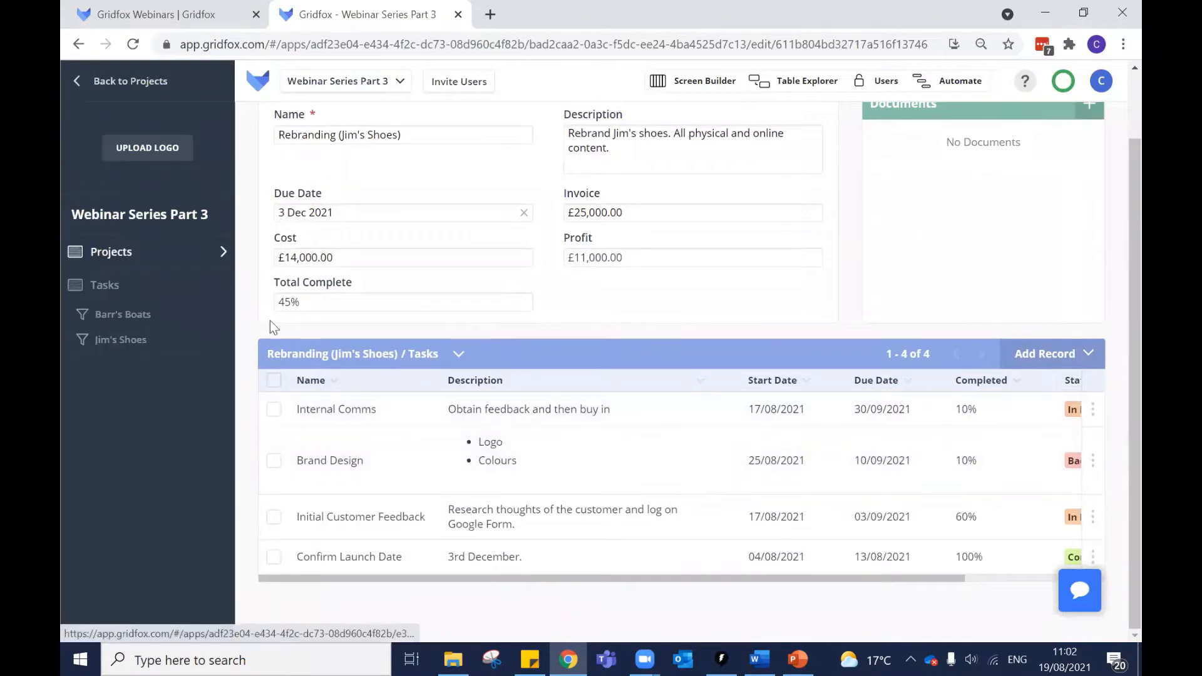
View the Tasks table, including its saved Barr's Boats and Jim's Shoes filters.
click(143, 293)
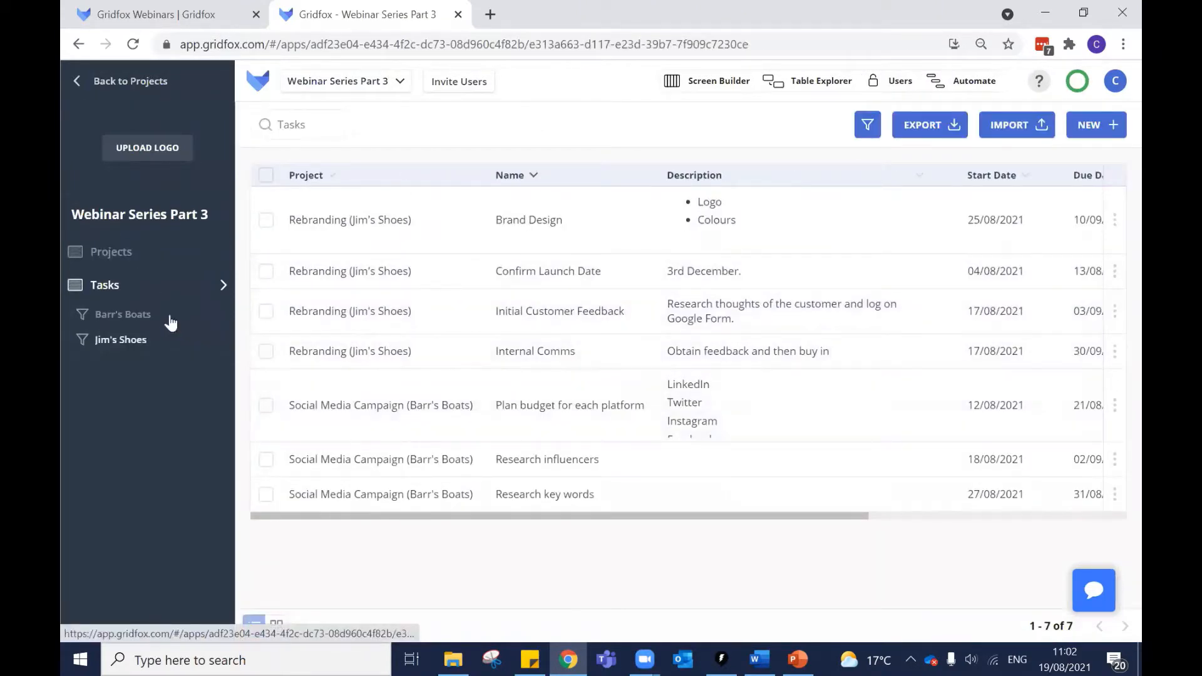
click(120, 316)
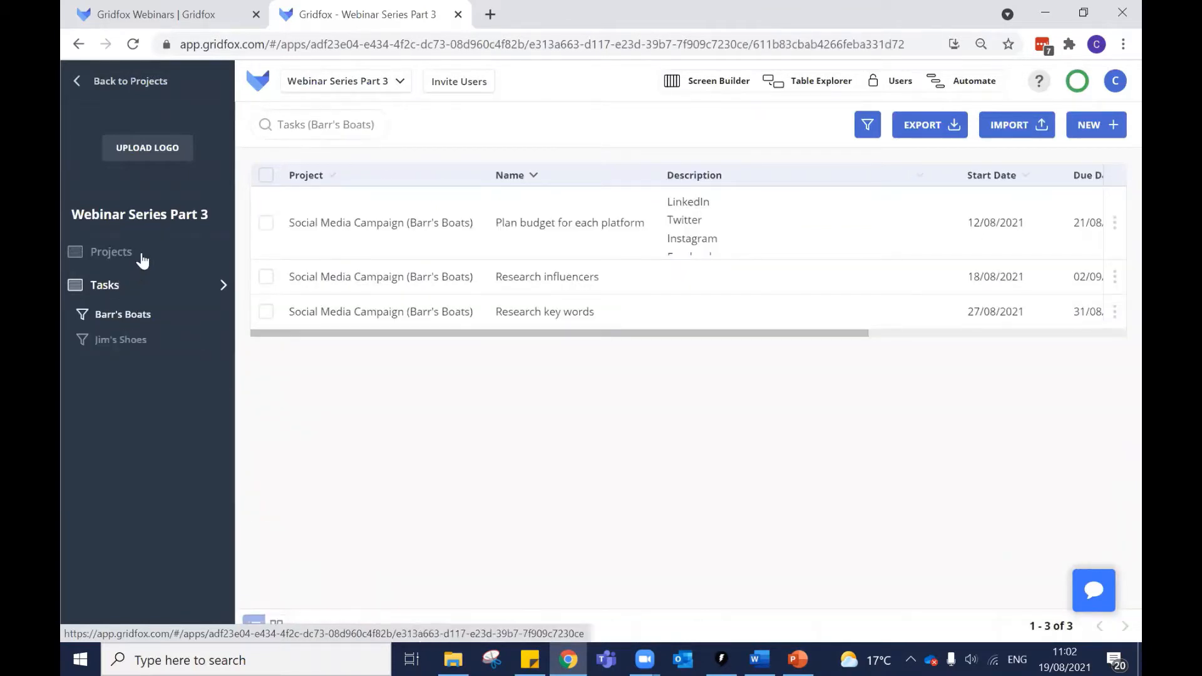
click(129, 340)
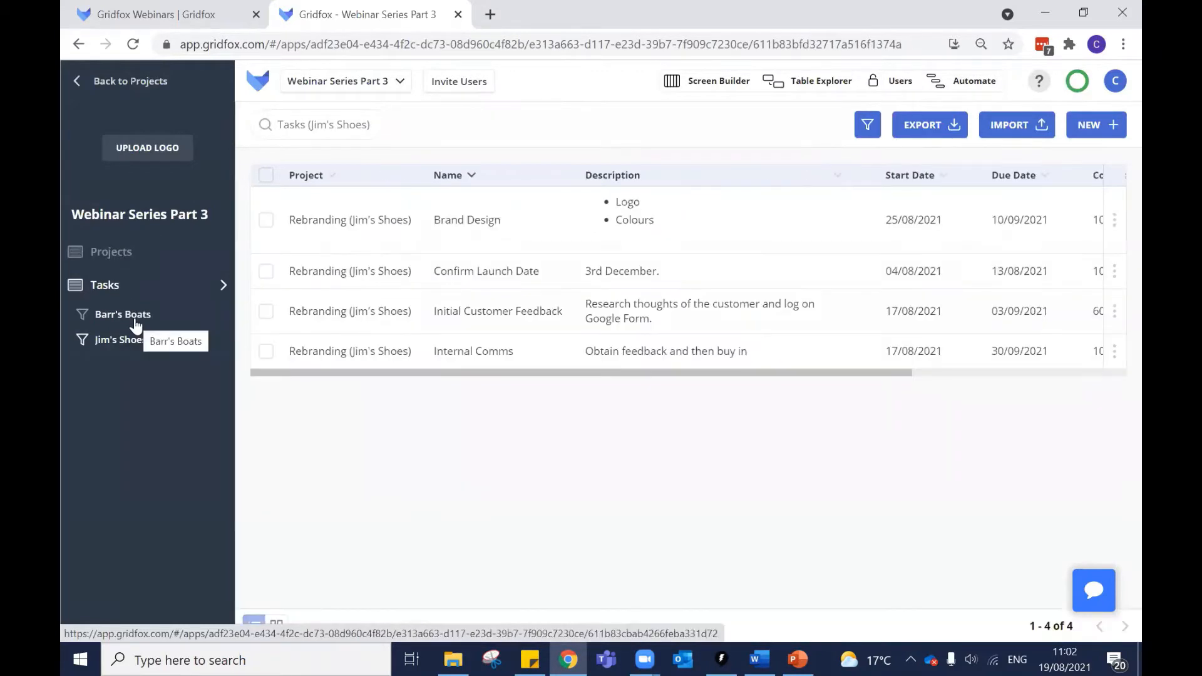
In the Screen Builder, add a new Board (Kanban) screen named "Board".
click(701, 87)
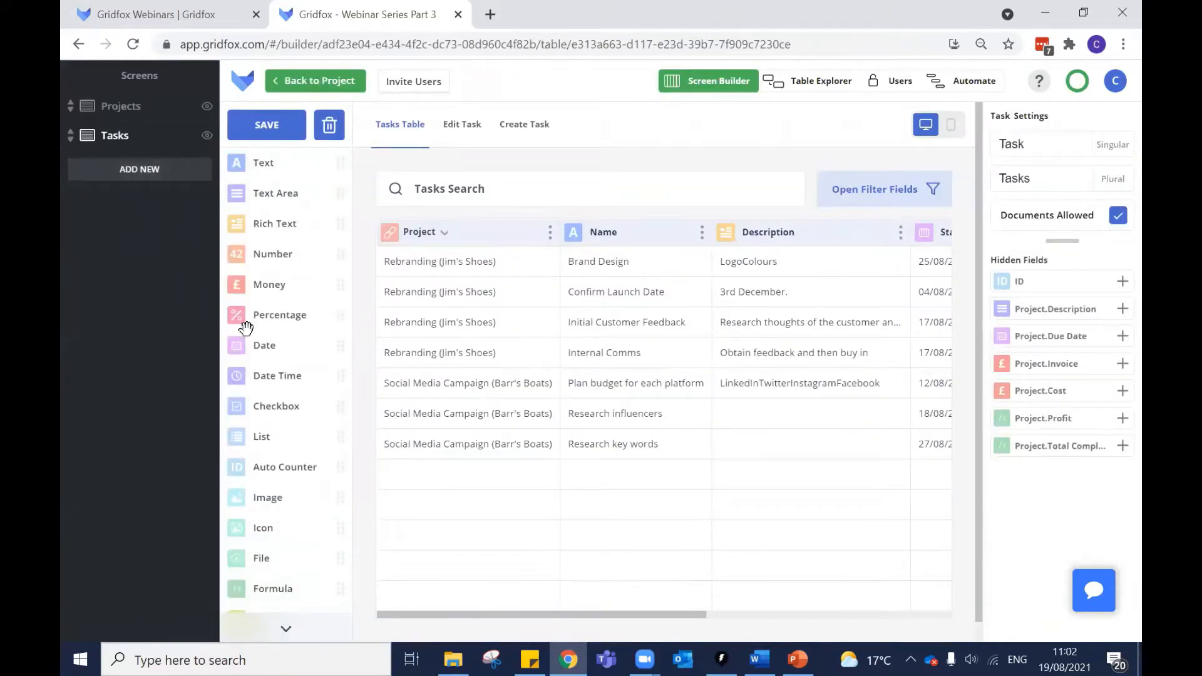
click(144, 179)
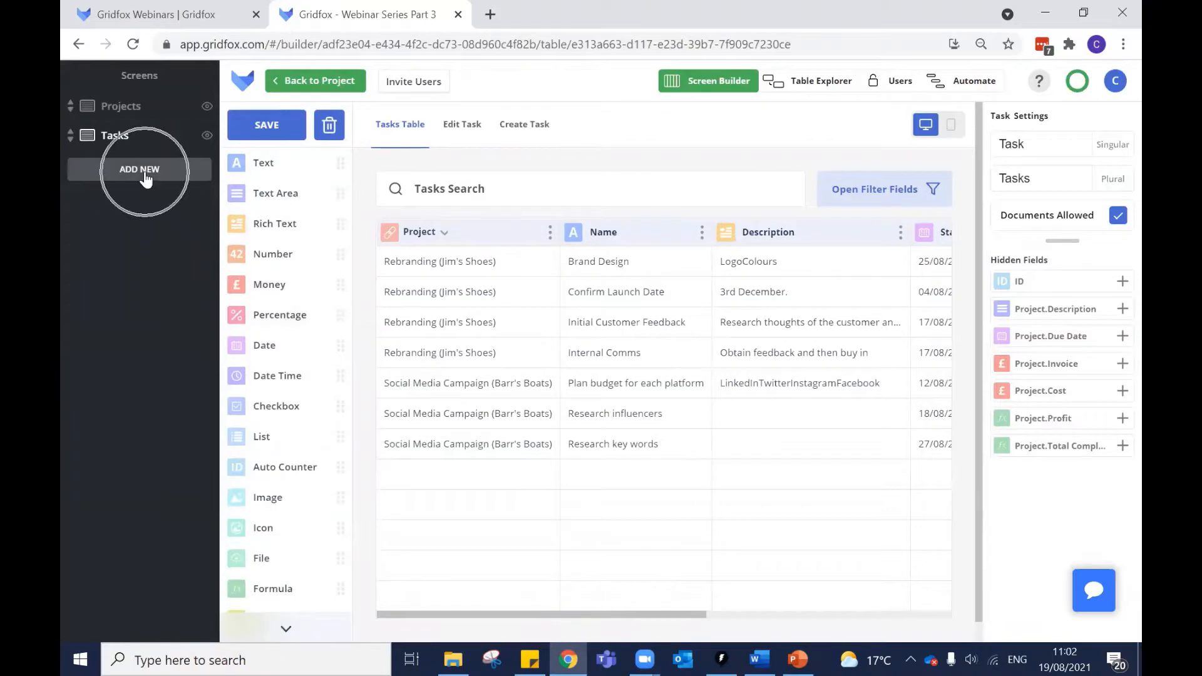
click(144, 179)
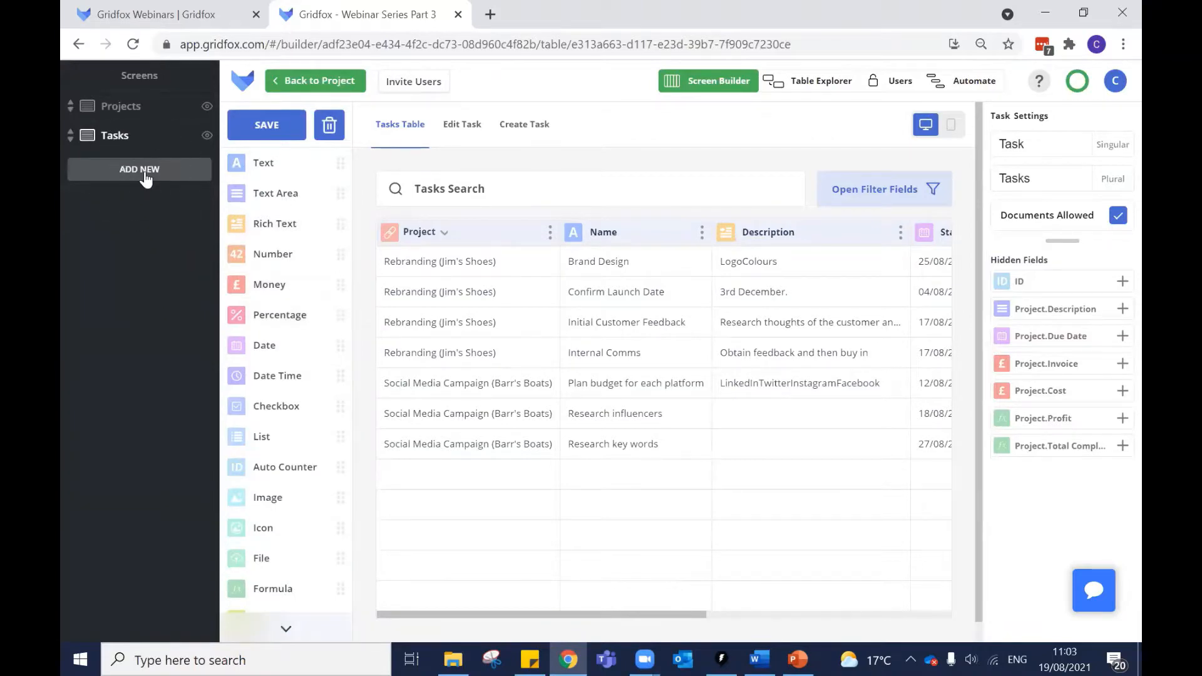
click(145, 179)
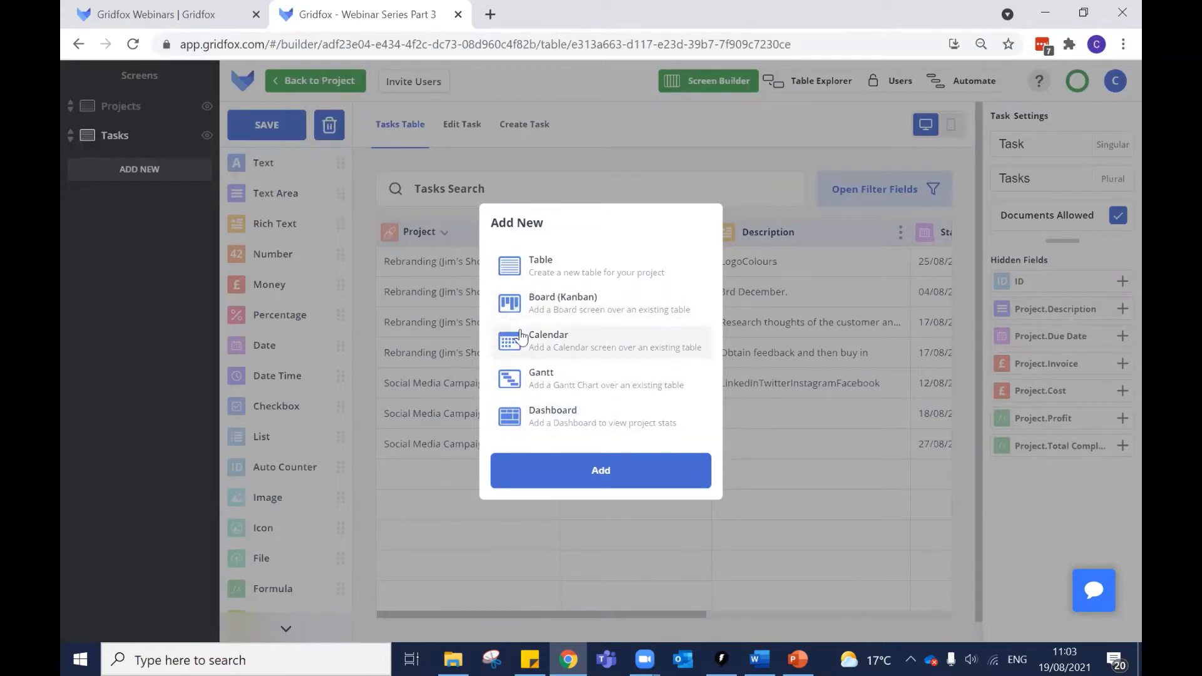
click(518, 376)
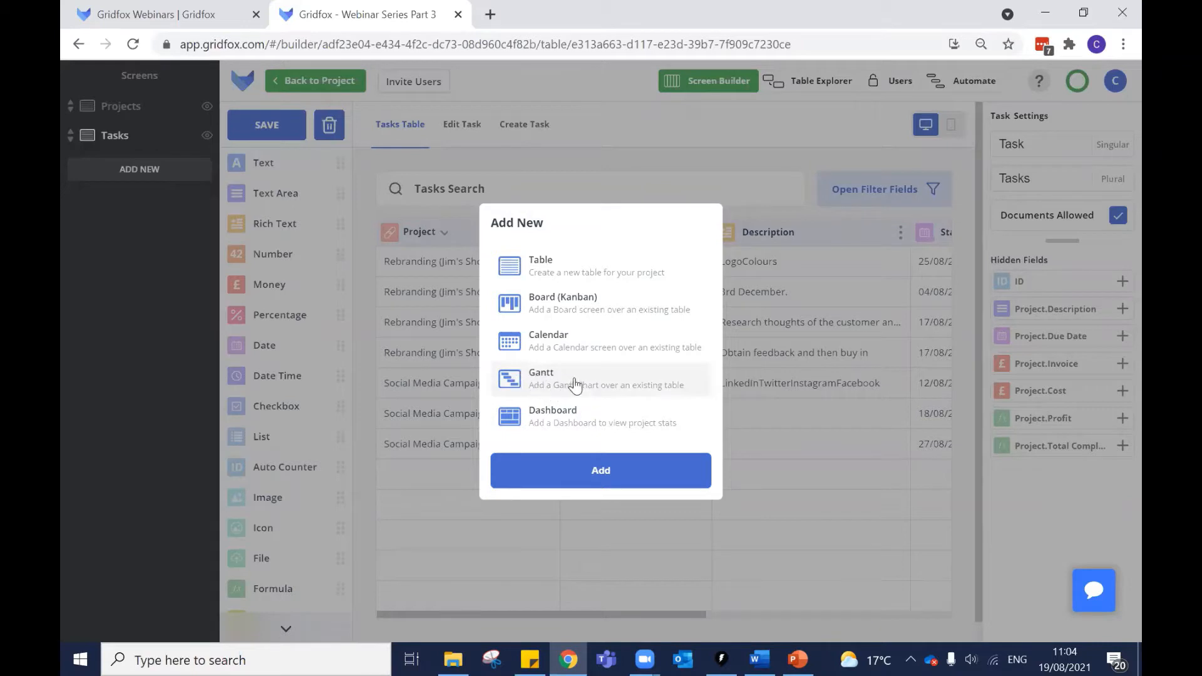
right_click(575, 384)
click(582, 438)
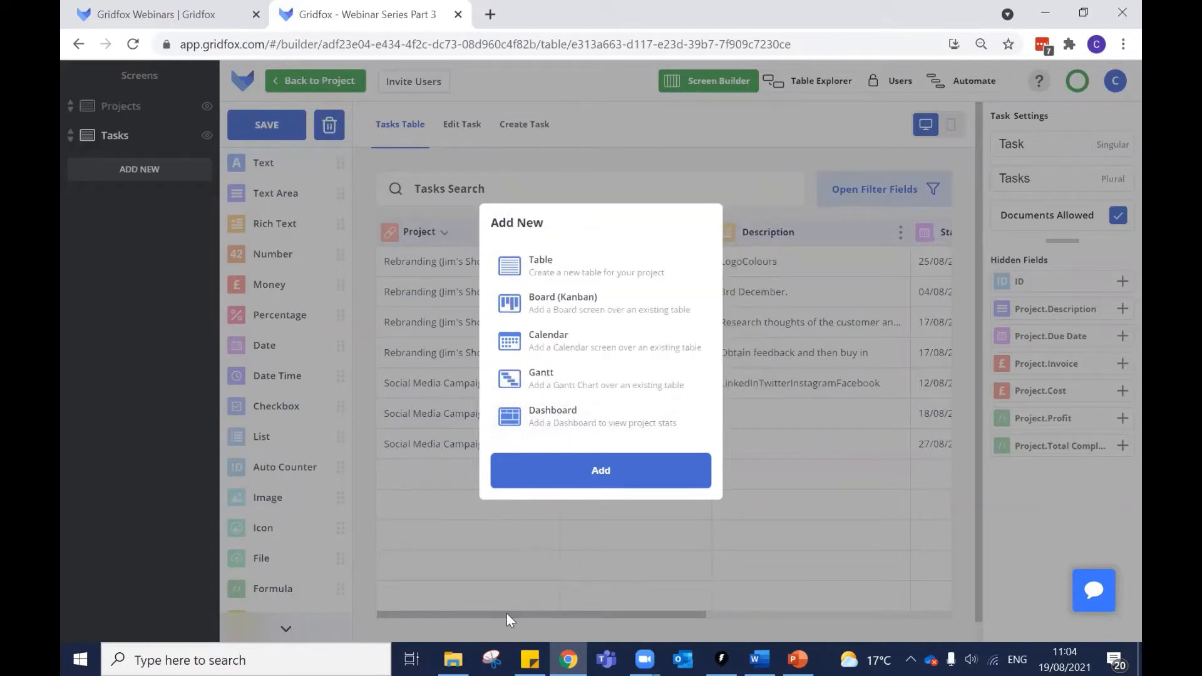
click(575, 426)
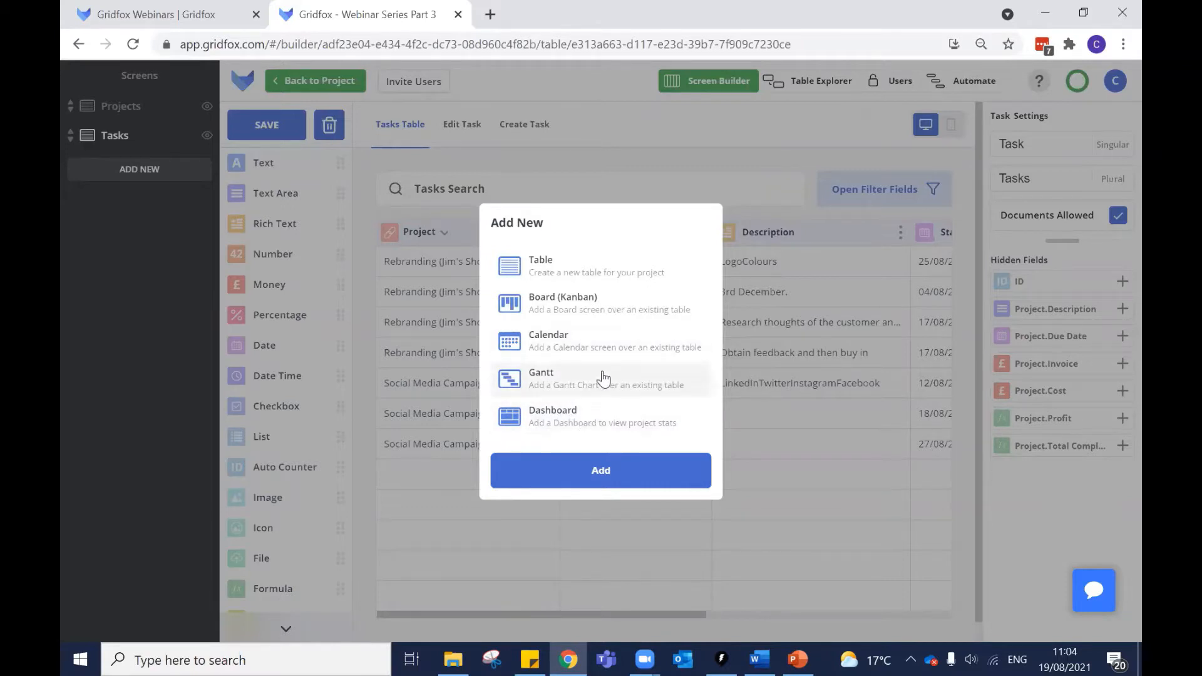
click(573, 301)
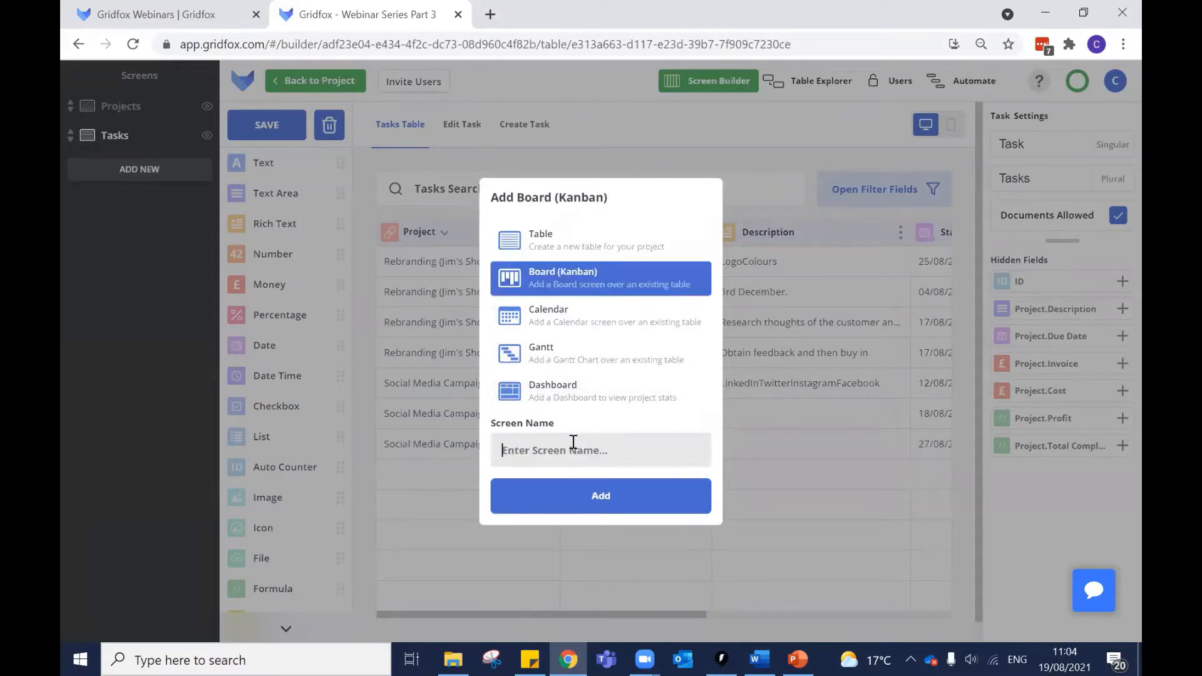
text(Board)
click(577, 509)
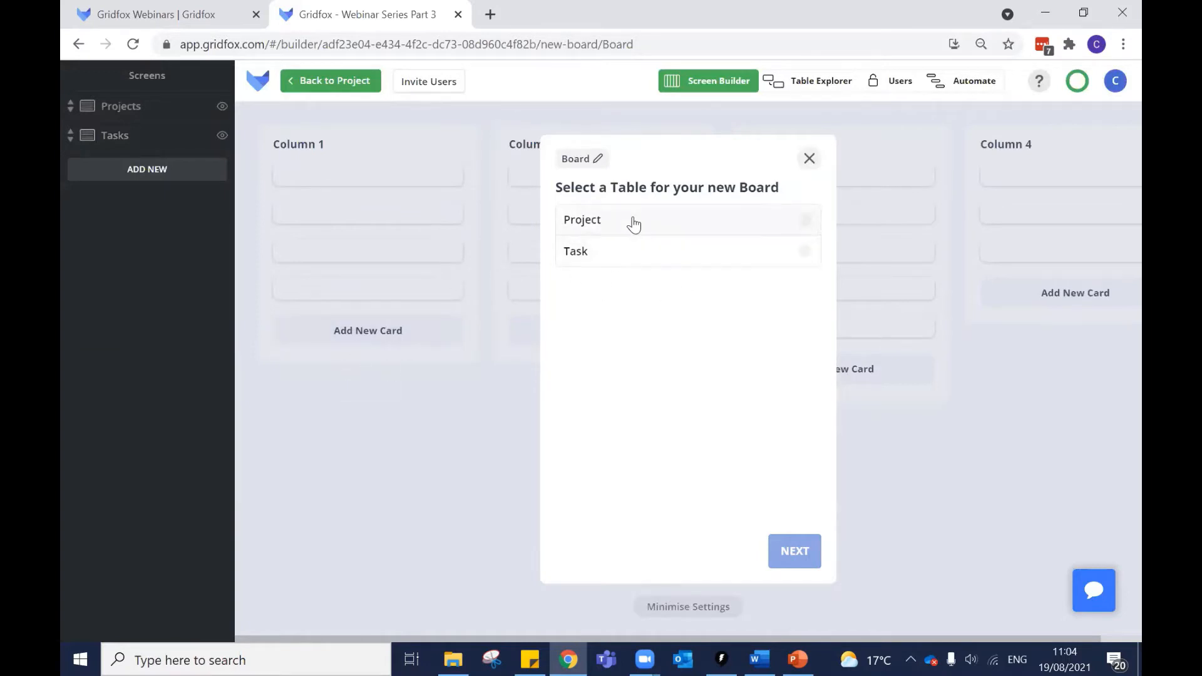
Base the new board on the Task table and continue to the column choice.
click(142, 113)
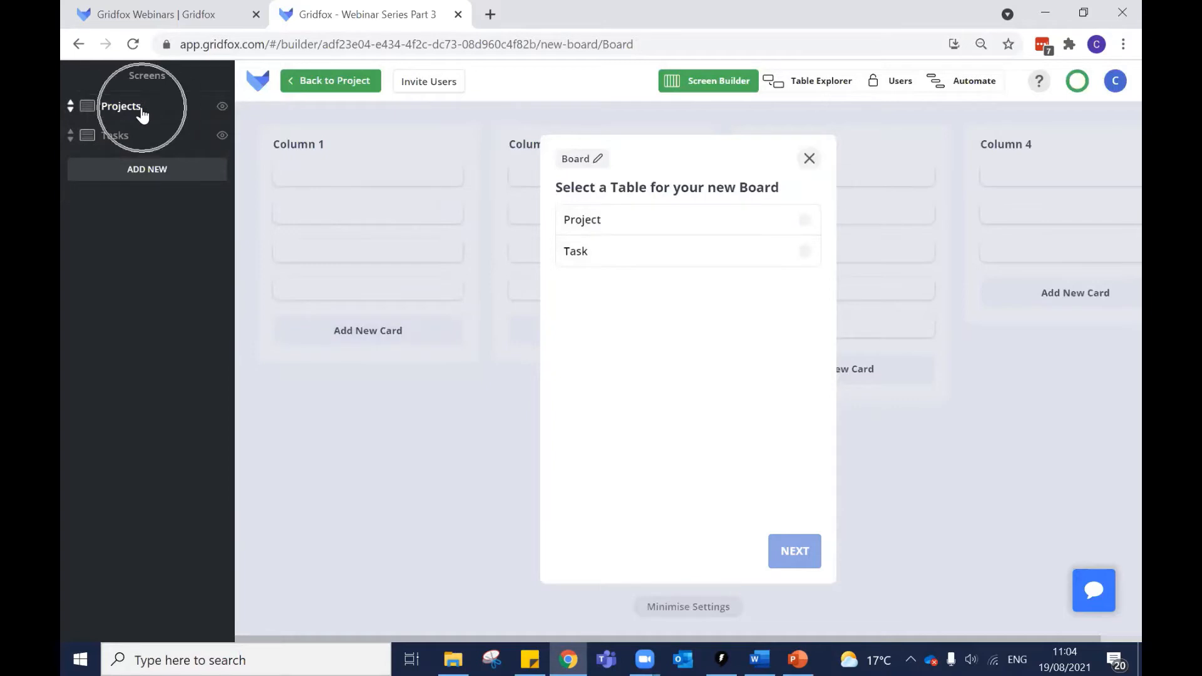
click(130, 135)
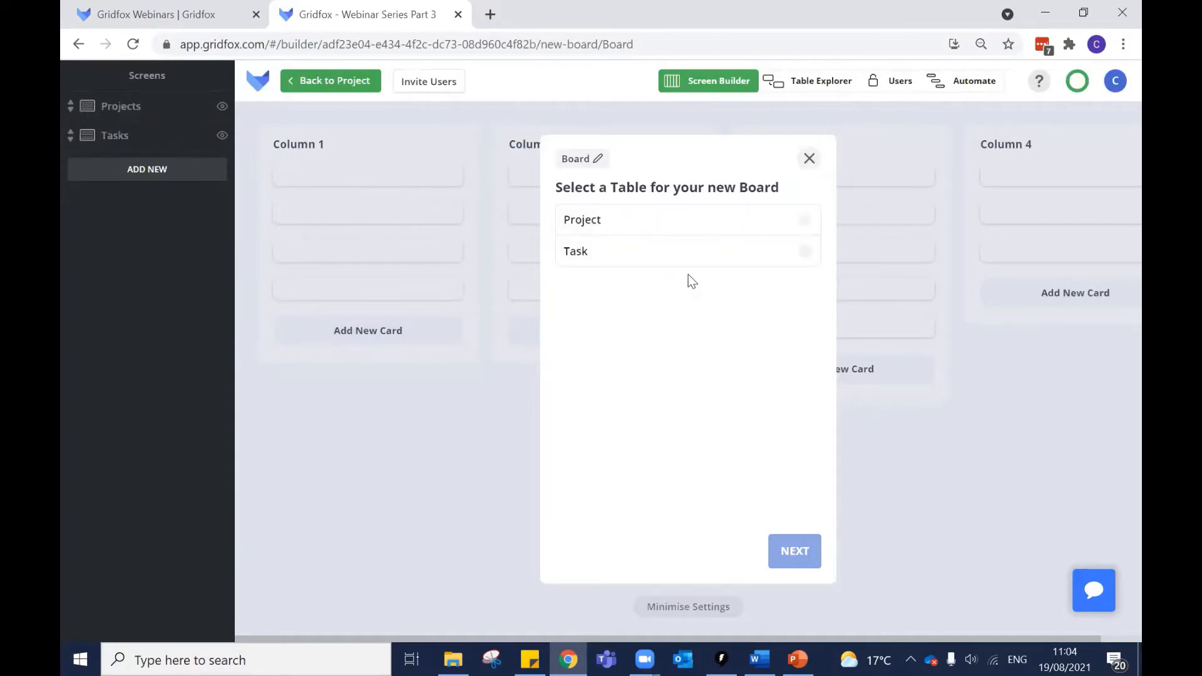
click(633, 255)
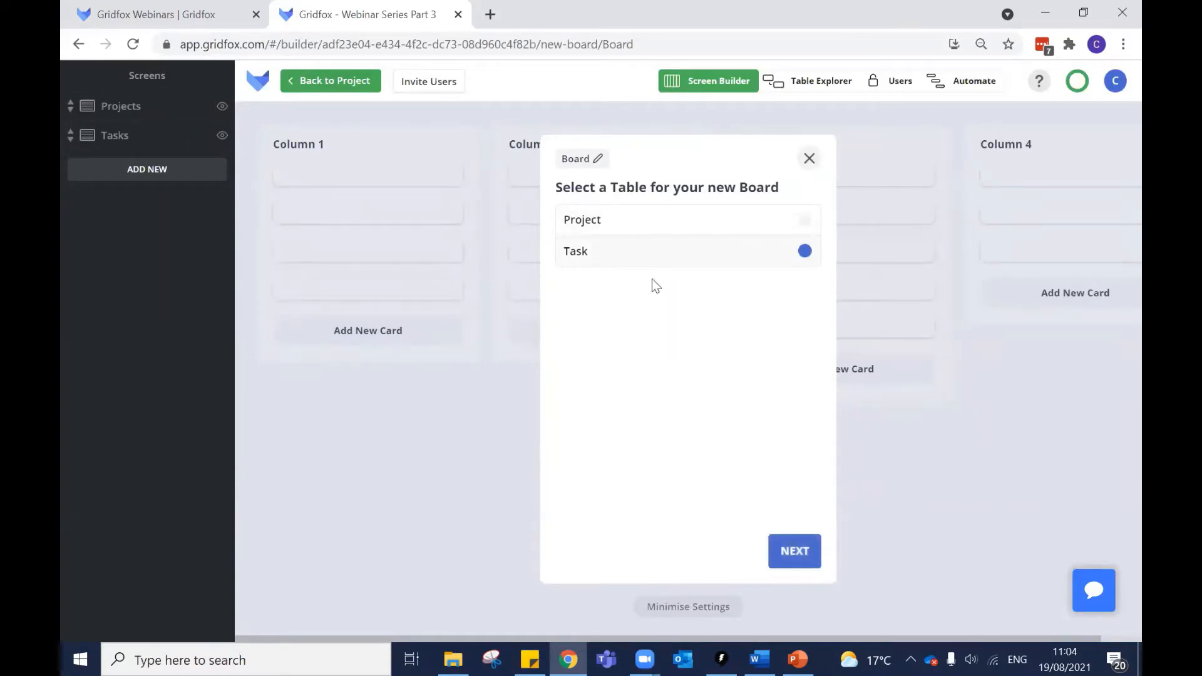
click(795, 552)
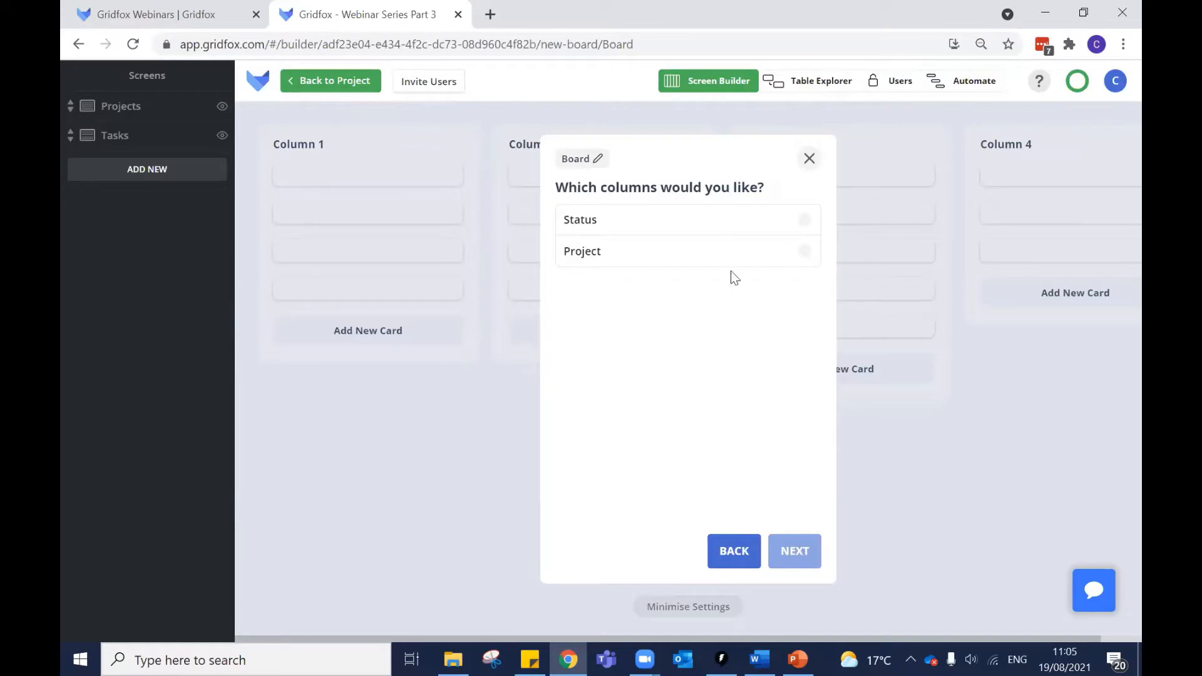
Preview the board columns by Status and by Project, settle on Status, and continue to the card fields.
click(614, 225)
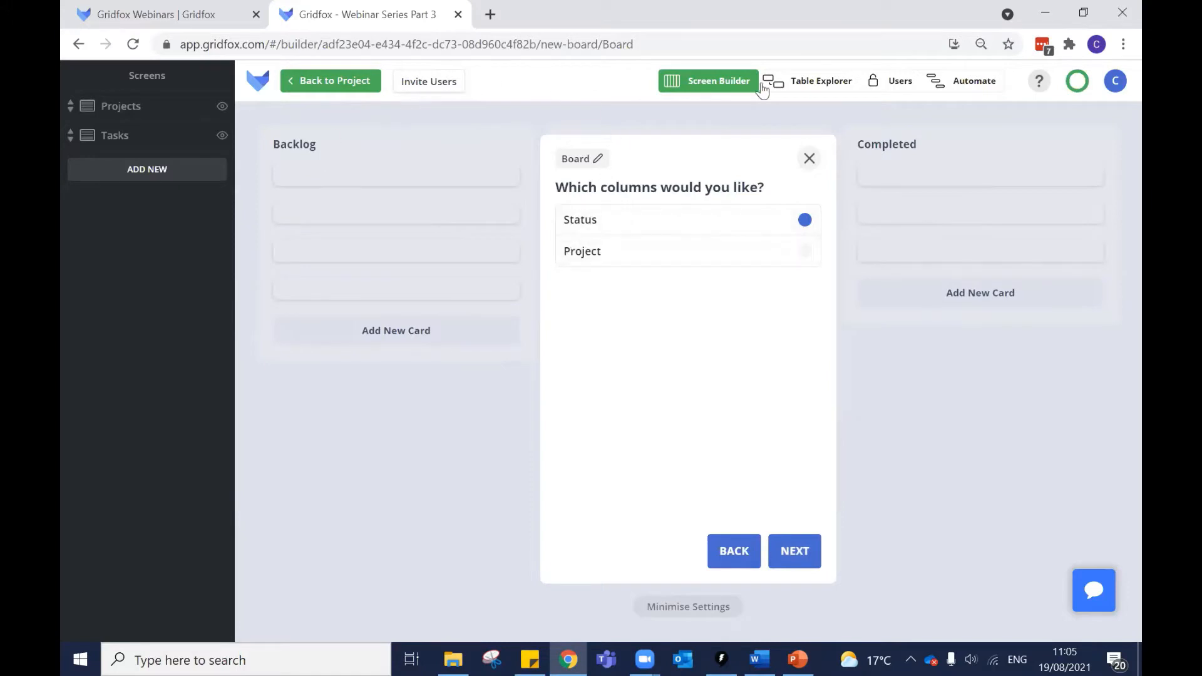
click(612, 253)
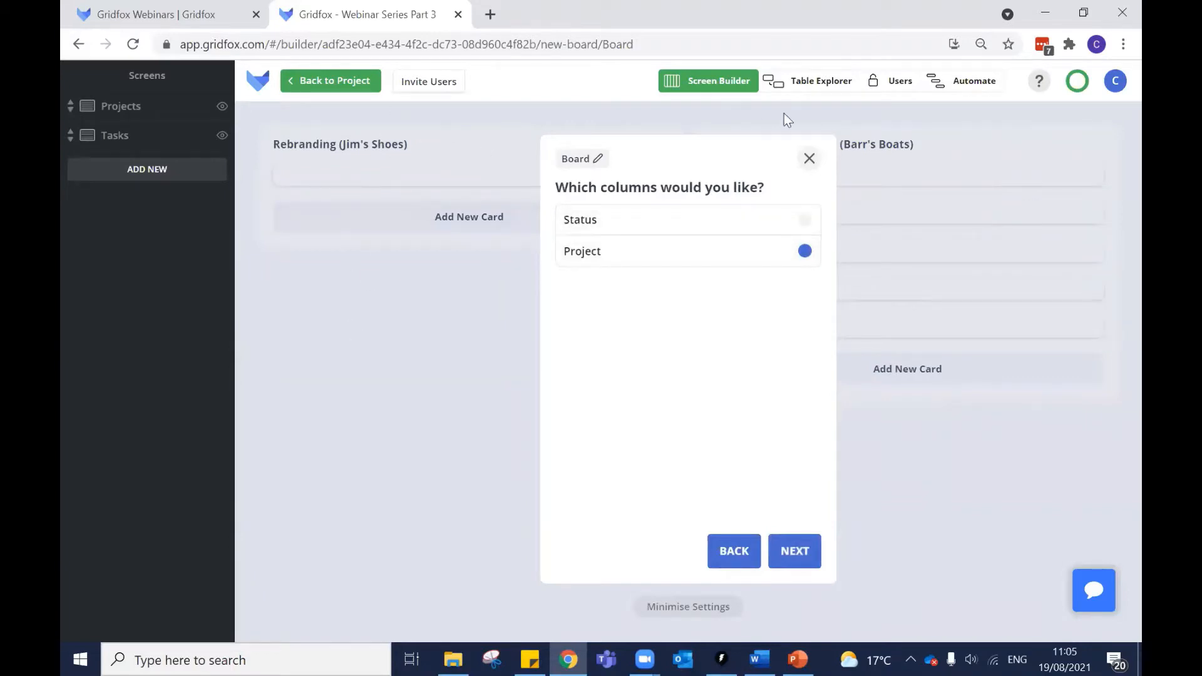
click(672, 233)
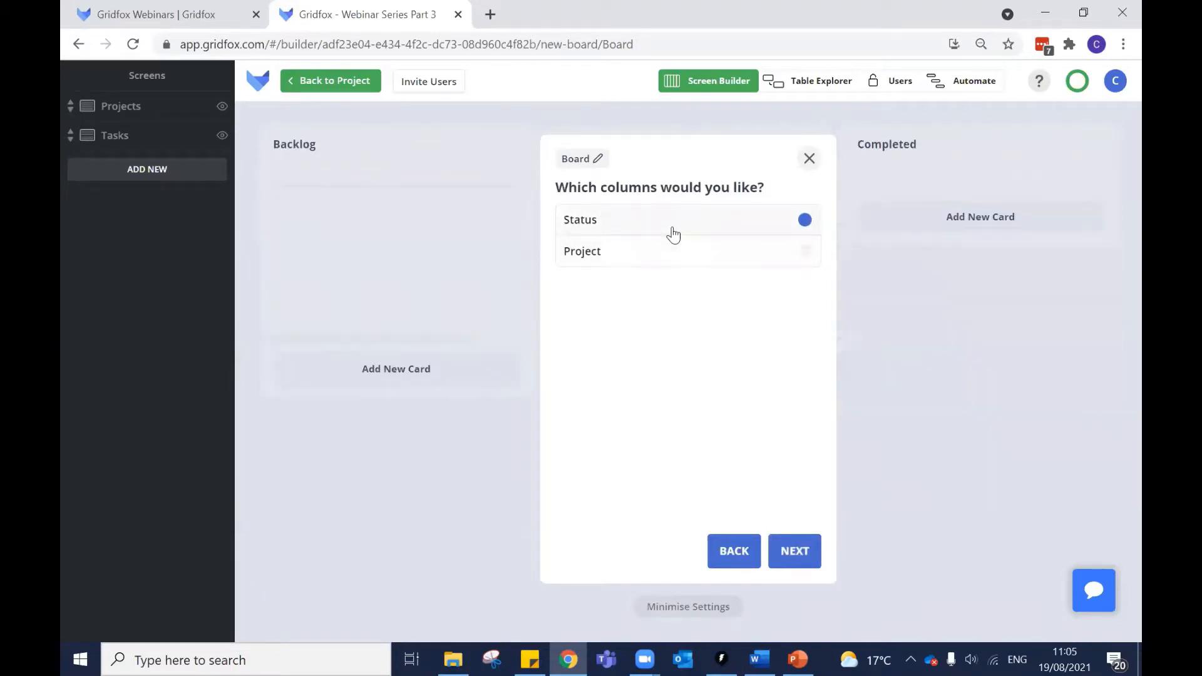
click(813, 558)
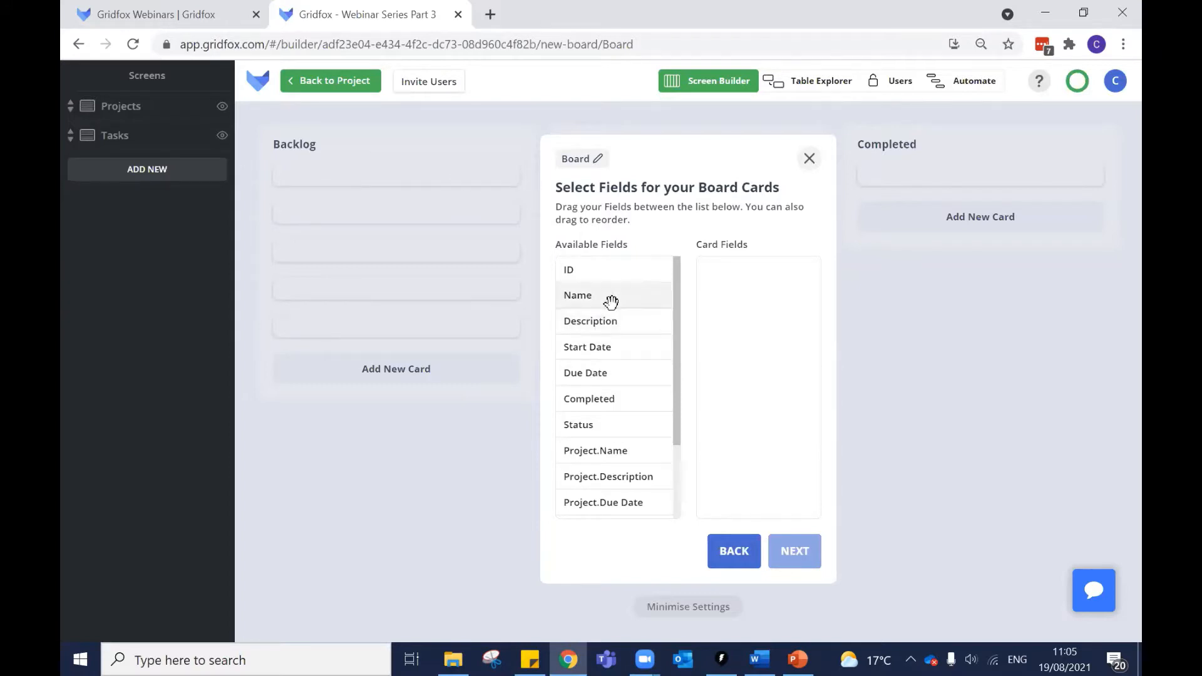
Put the Name and Due Date fields on the board cards, save the screen and return to the project.
drag(619, 306, 764, 287)
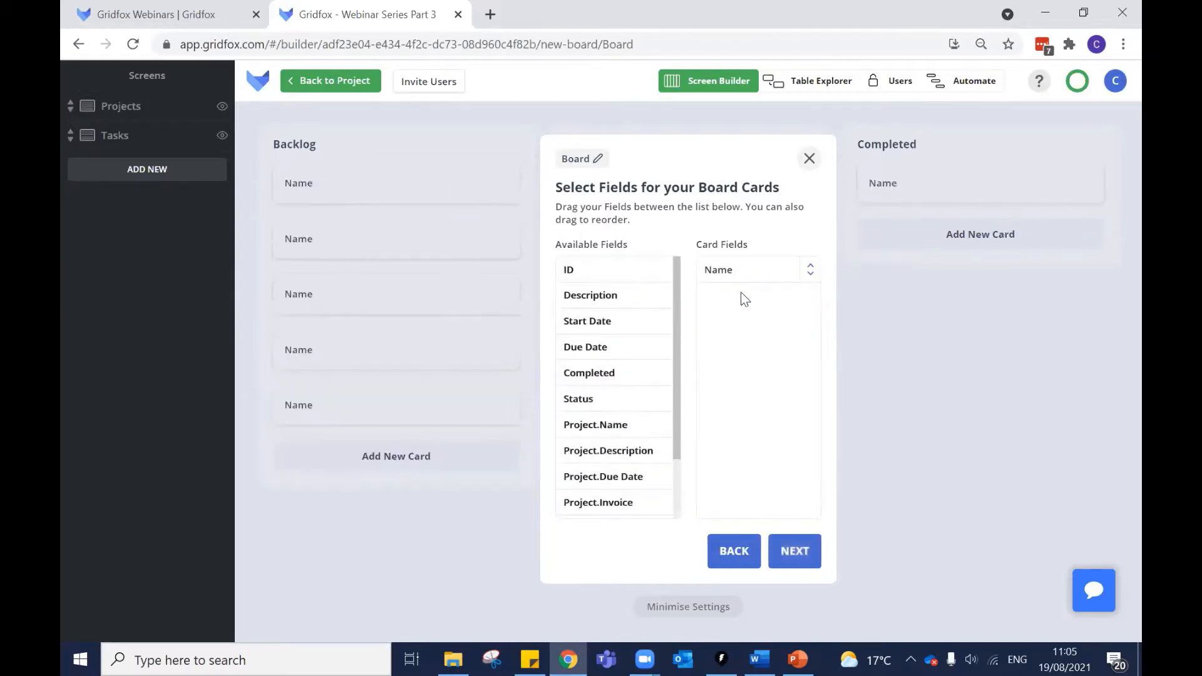
drag(580, 348, 742, 327)
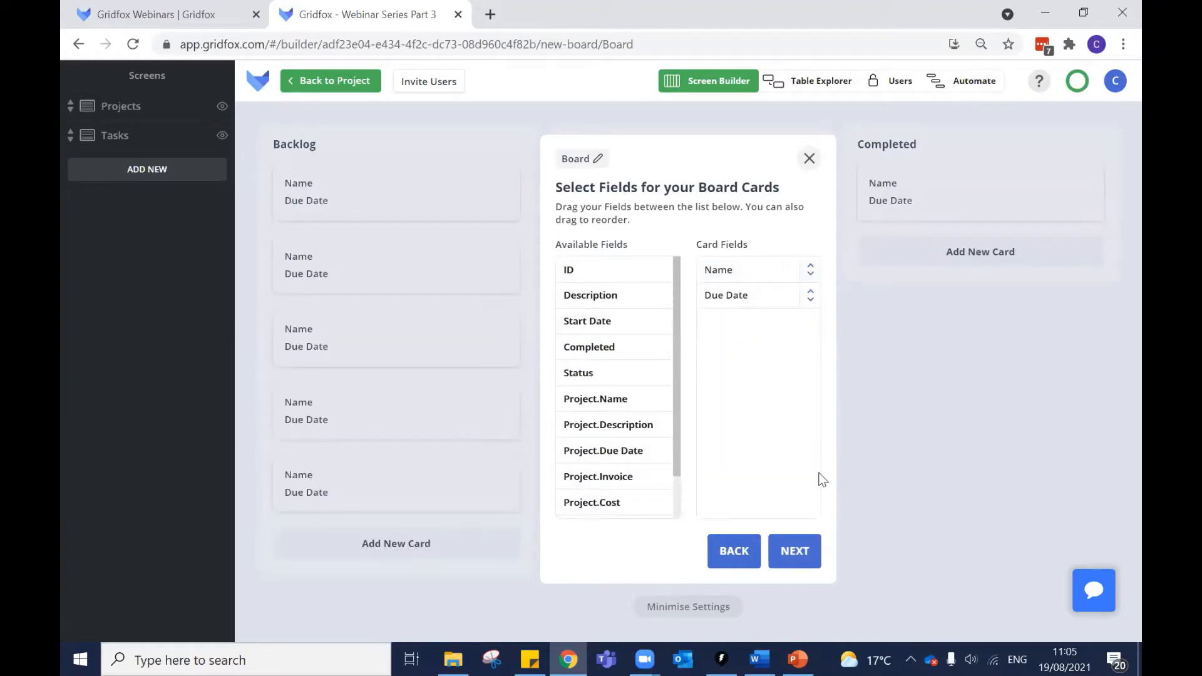
click(798, 552)
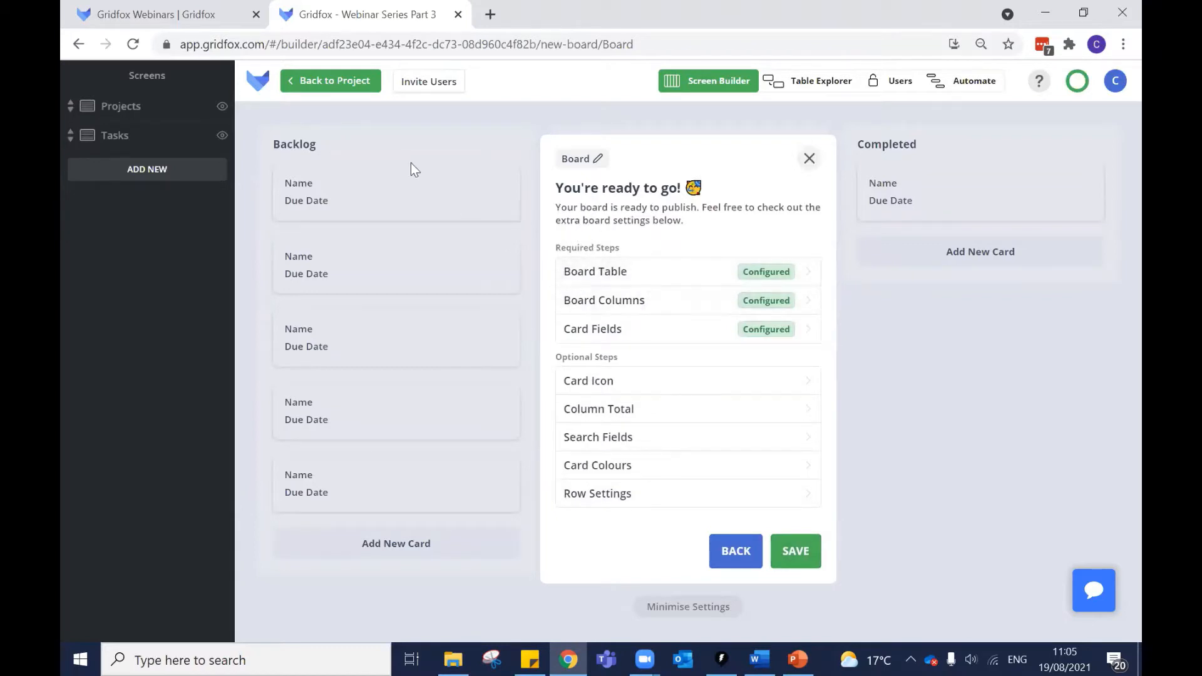
click(797, 549)
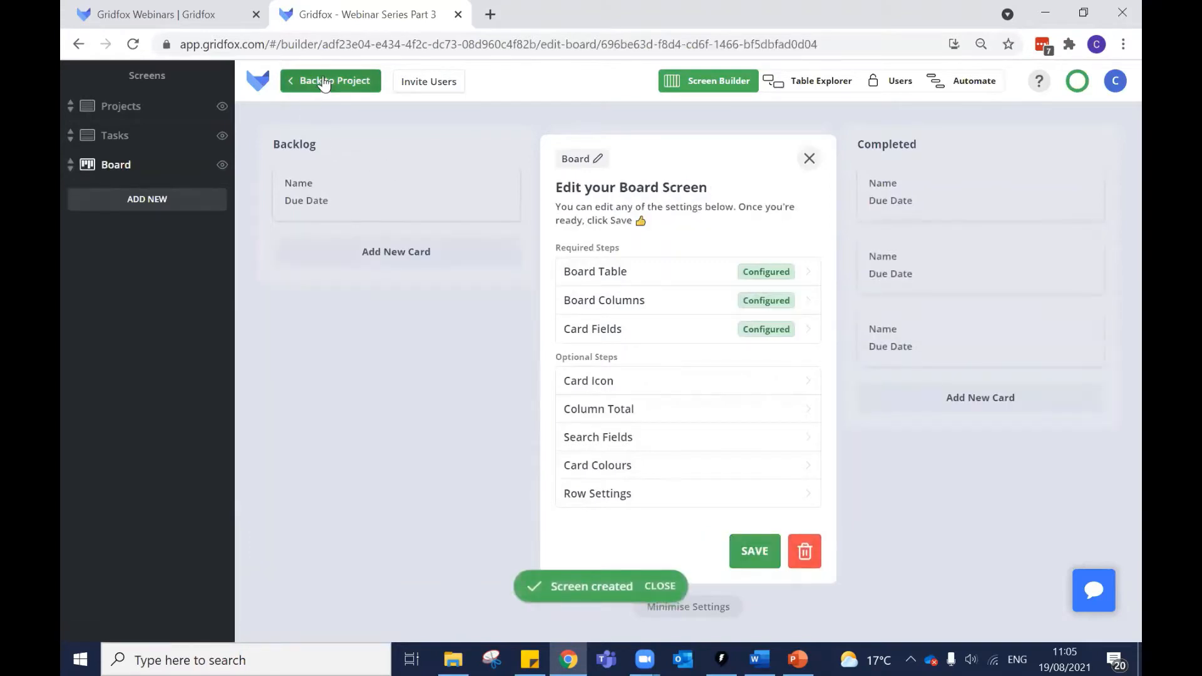
click(331, 81)
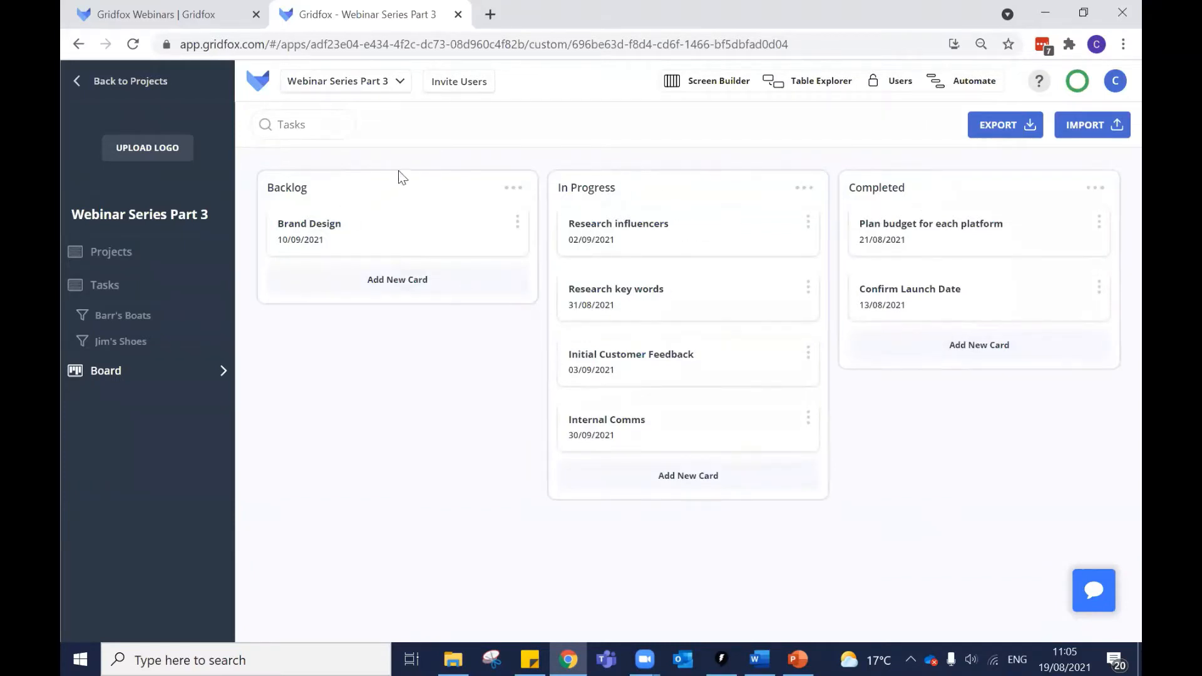
Move the Brand Design card from Backlog to In Progress and back to Backlog.
drag(328, 219, 631, 248)
drag(454, 217, 746, 337)
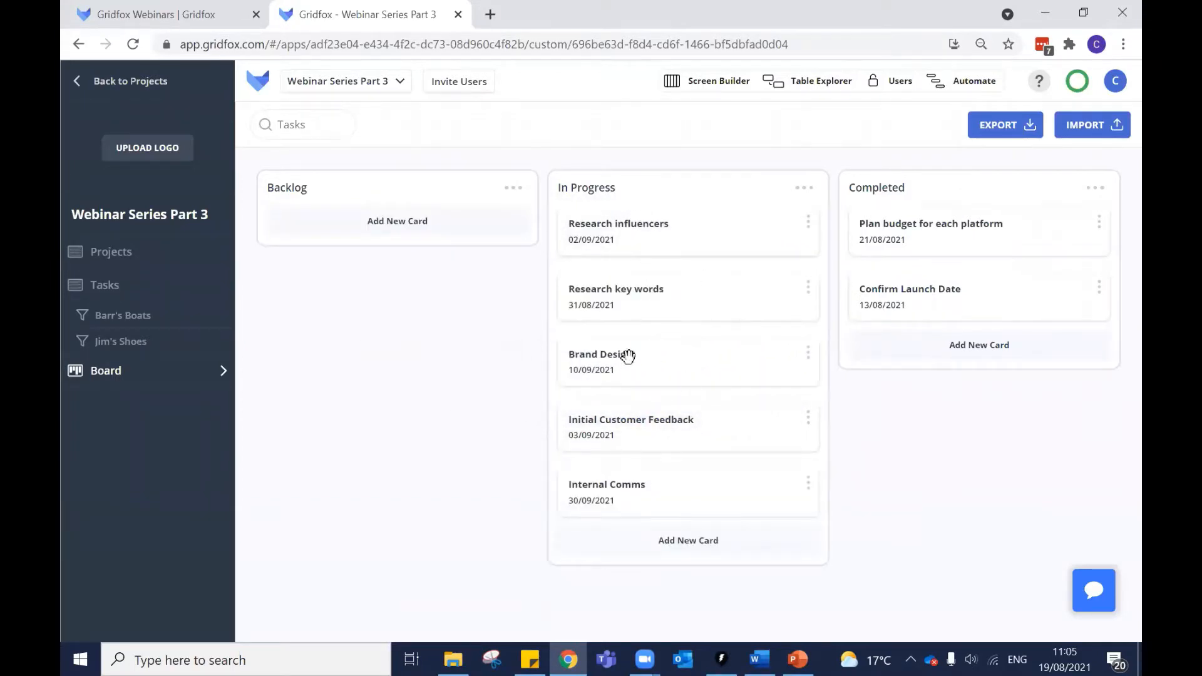
click(611, 363)
drag(611, 364, 379, 228)
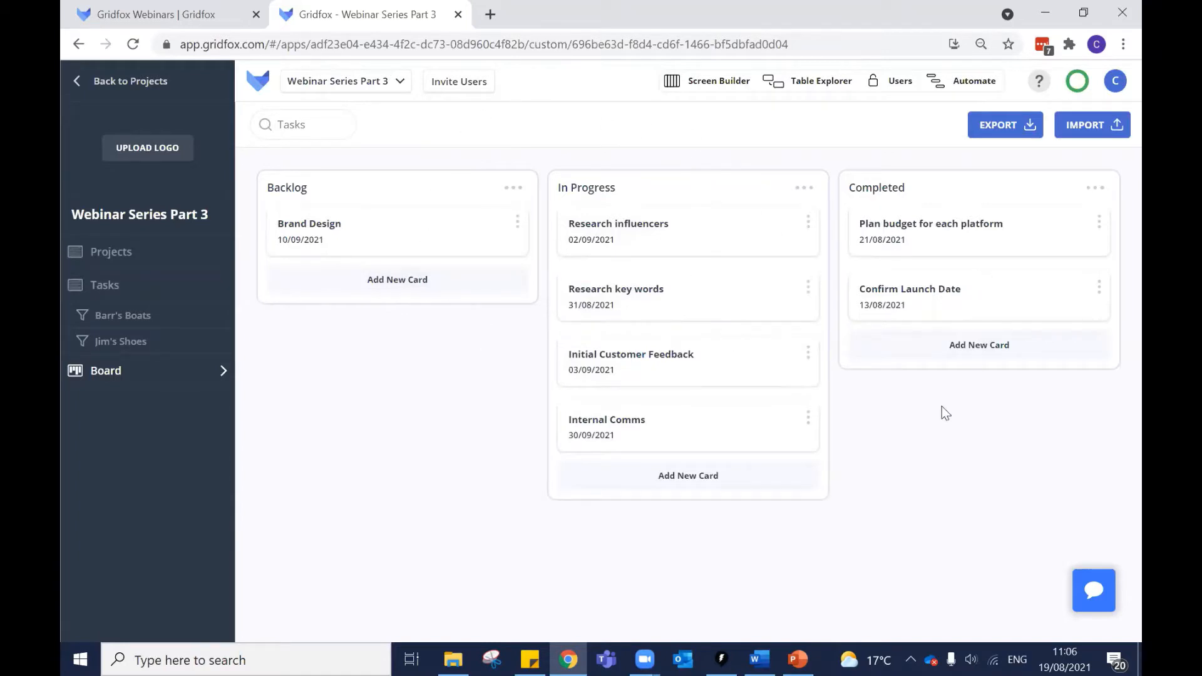
In the Screen Builder, set the board's card icon to the Icon field, save and return to the project.
click(675, 85)
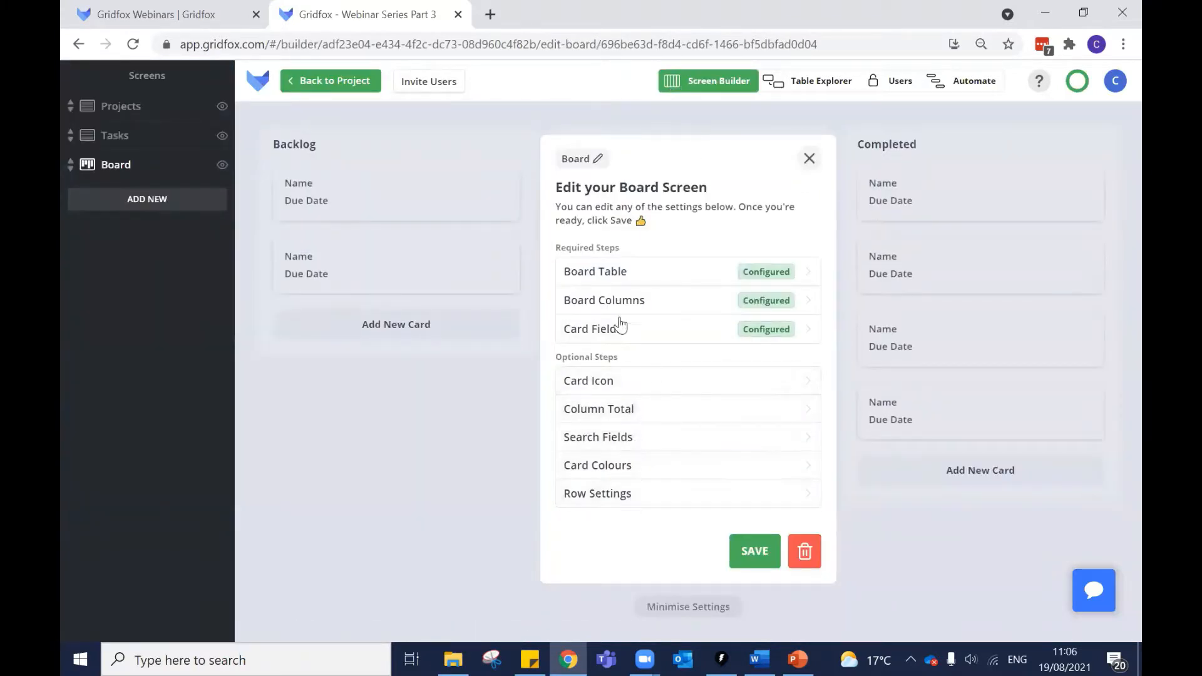
click(642, 383)
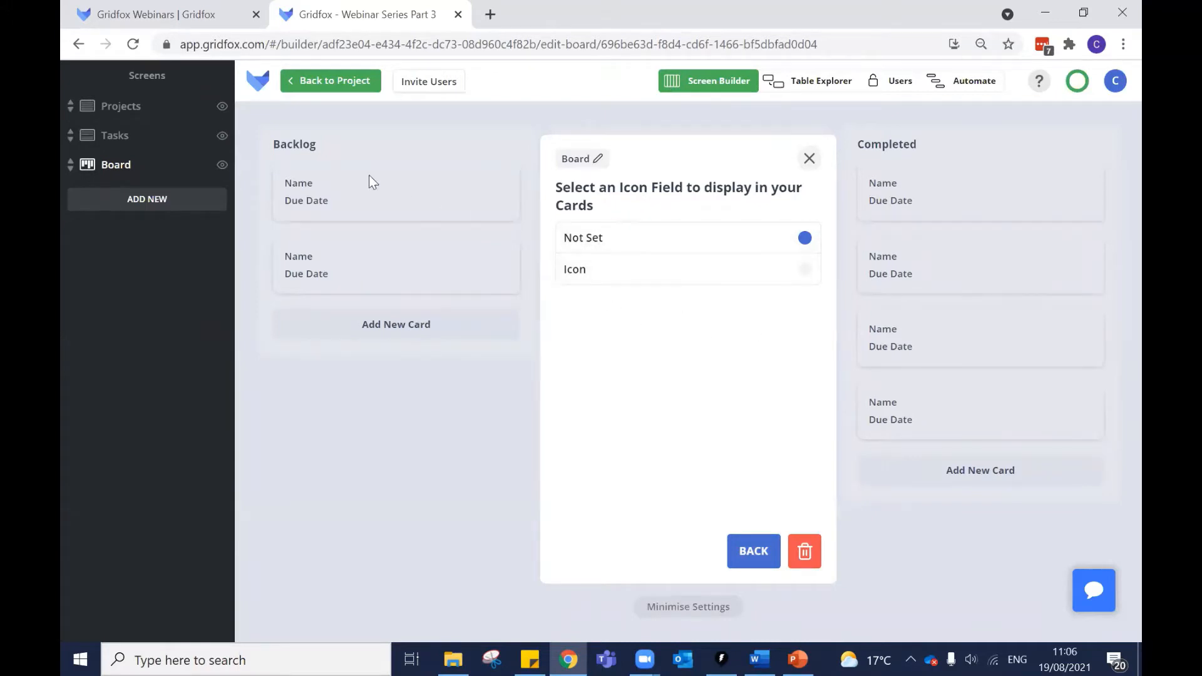
click(639, 267)
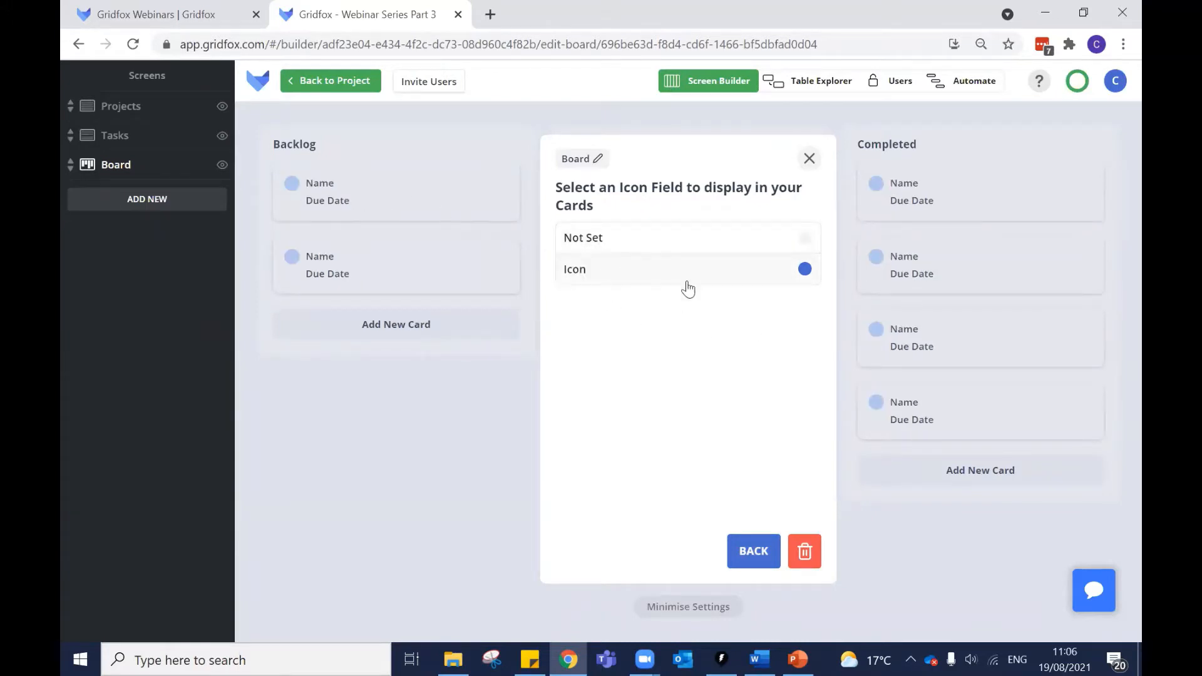
click(754, 553)
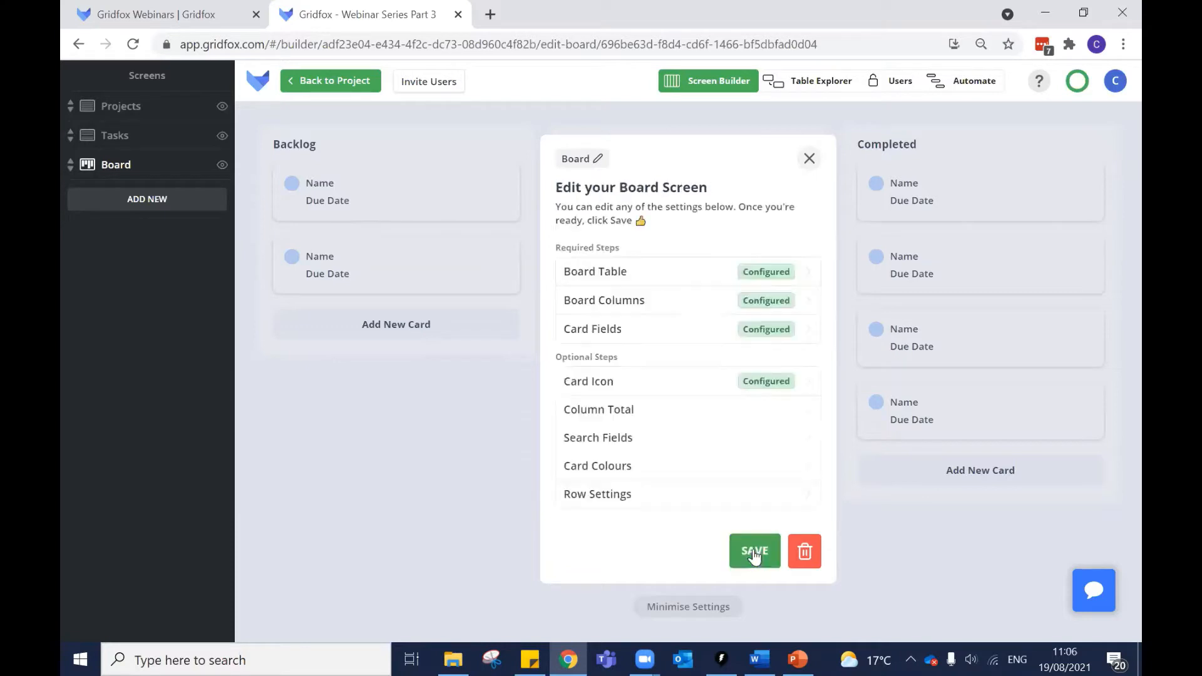
click(755, 551)
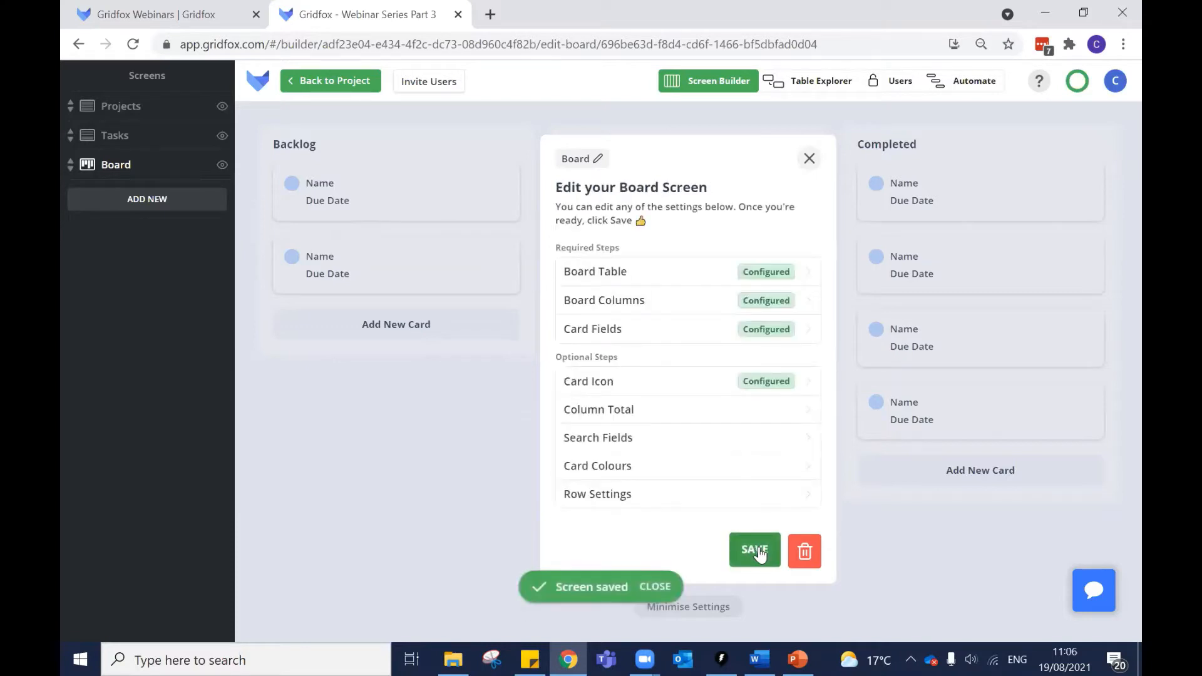
click(331, 80)
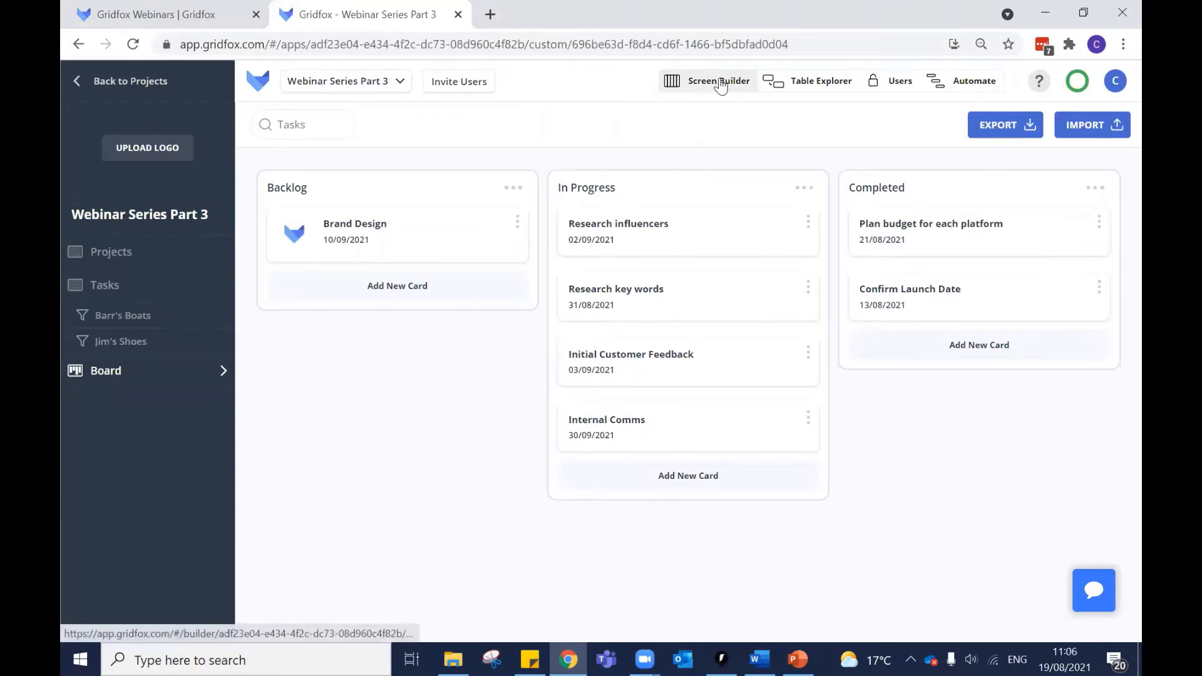
In the Screen Builder, preview a column total by Project.Invoice on the board and reset it to Not Set.
click(719, 83)
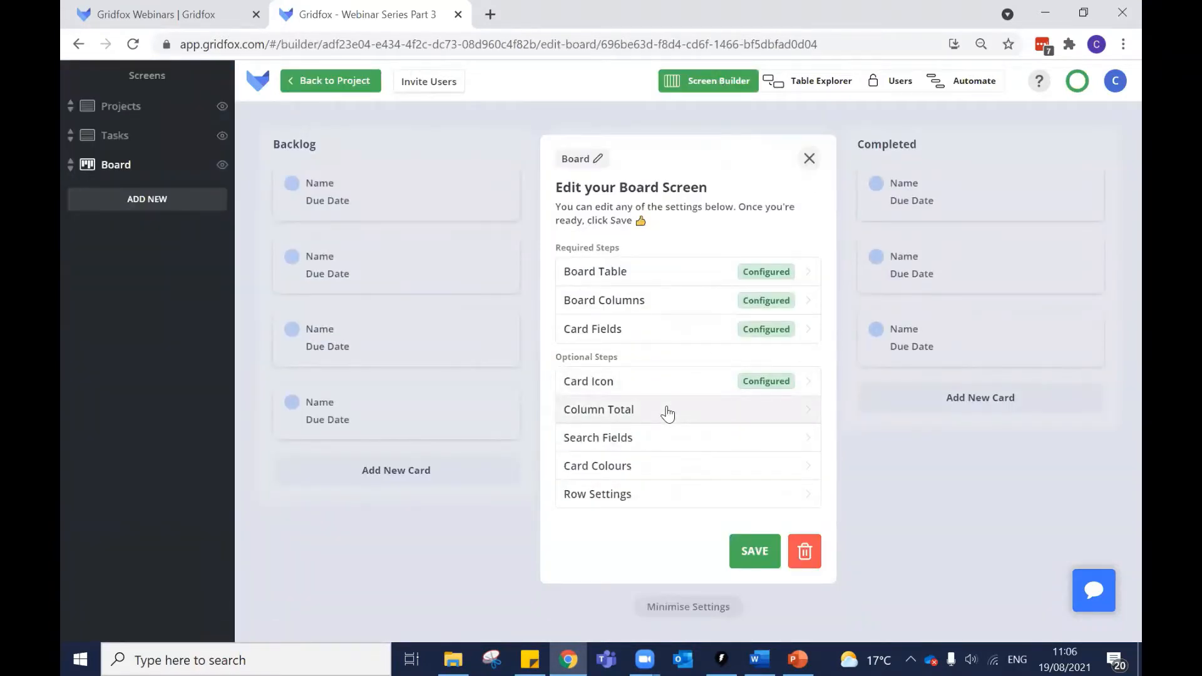
click(668, 412)
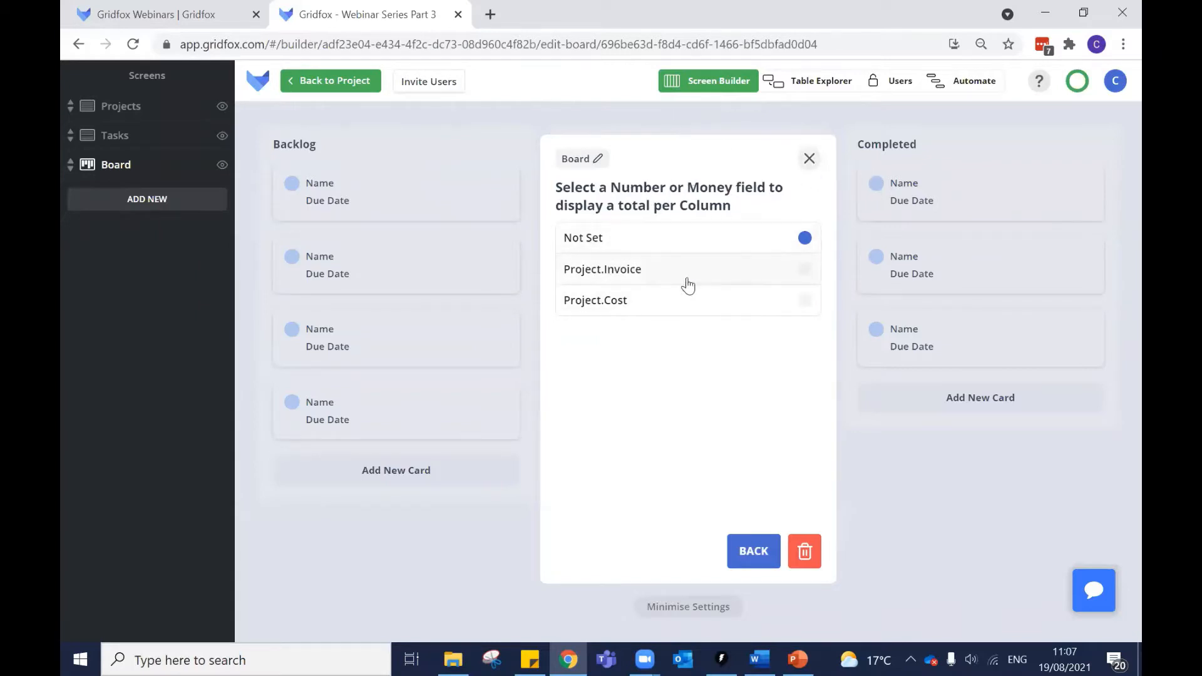
click(664, 276)
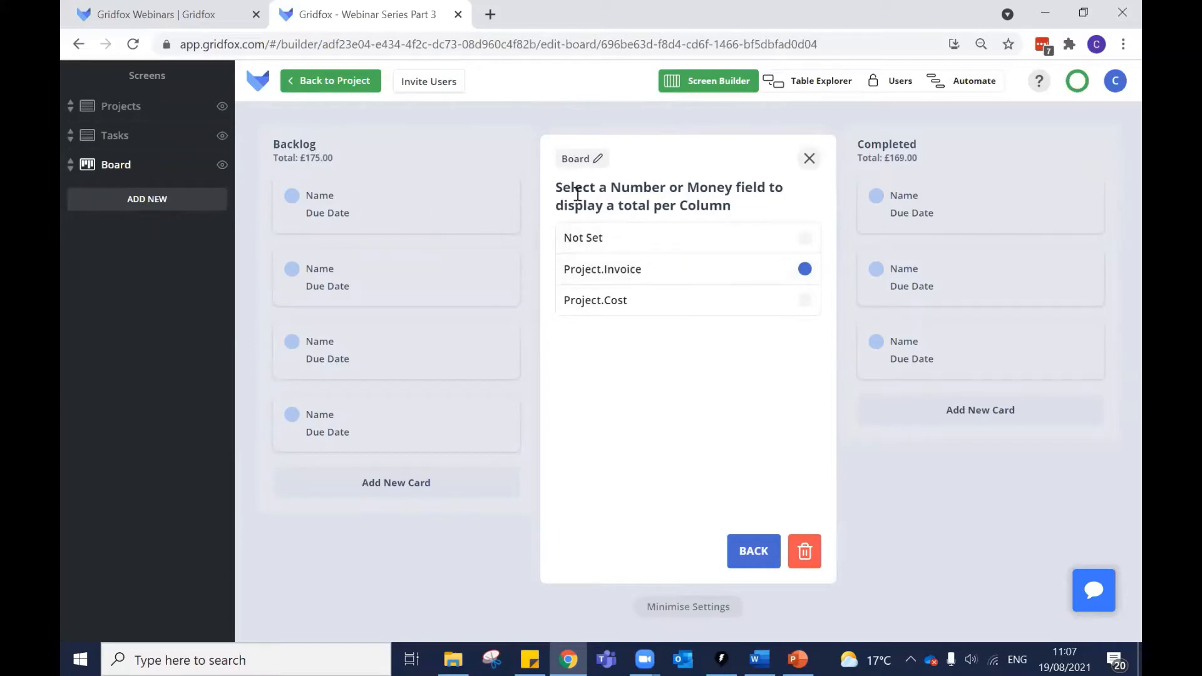
click(673, 233)
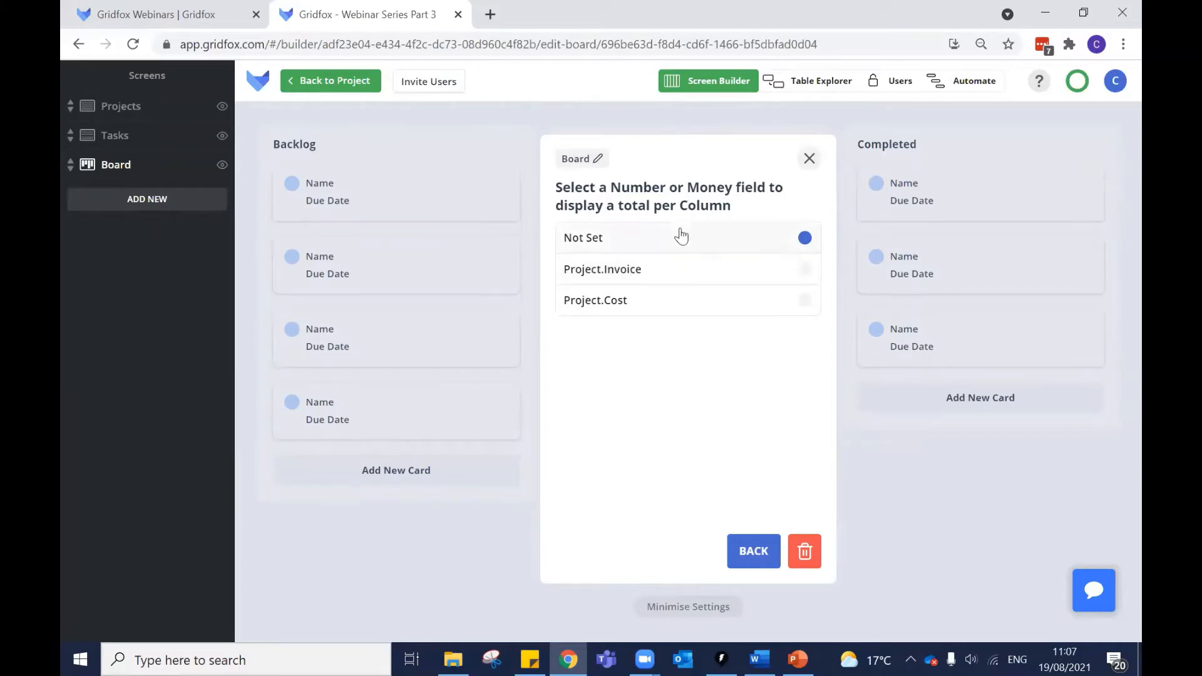
click(749, 554)
Add Name as a search field for the board, save the screen and return to the project.
click(650, 441)
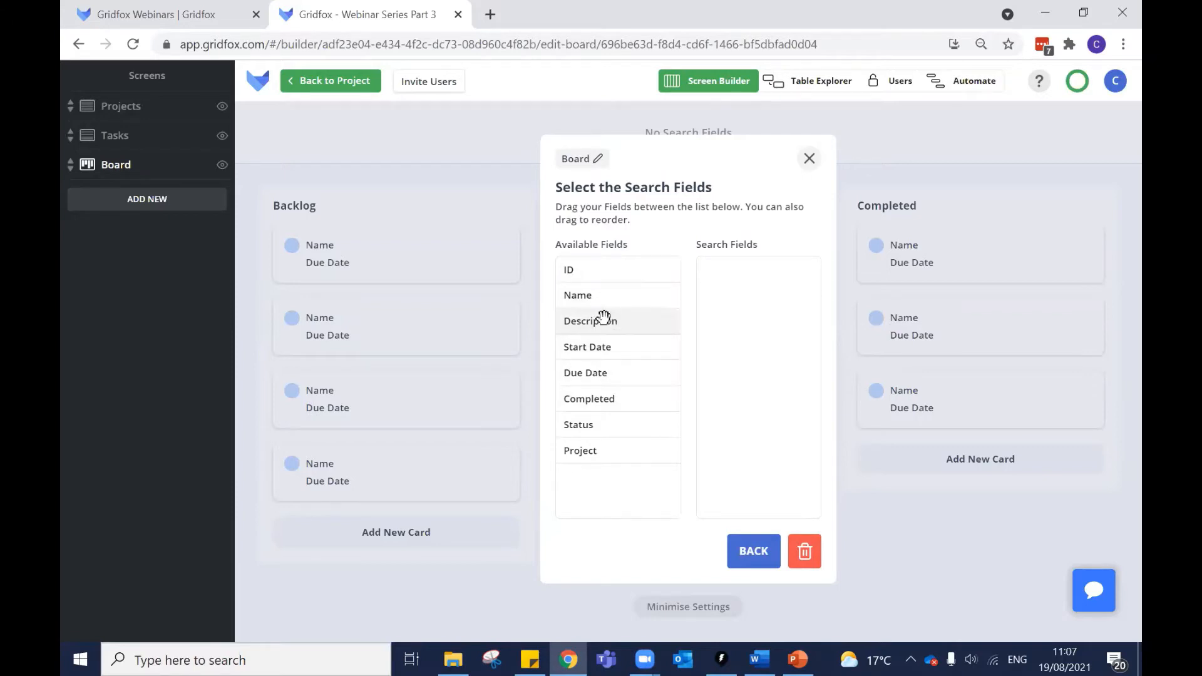
drag(602, 306, 748, 307)
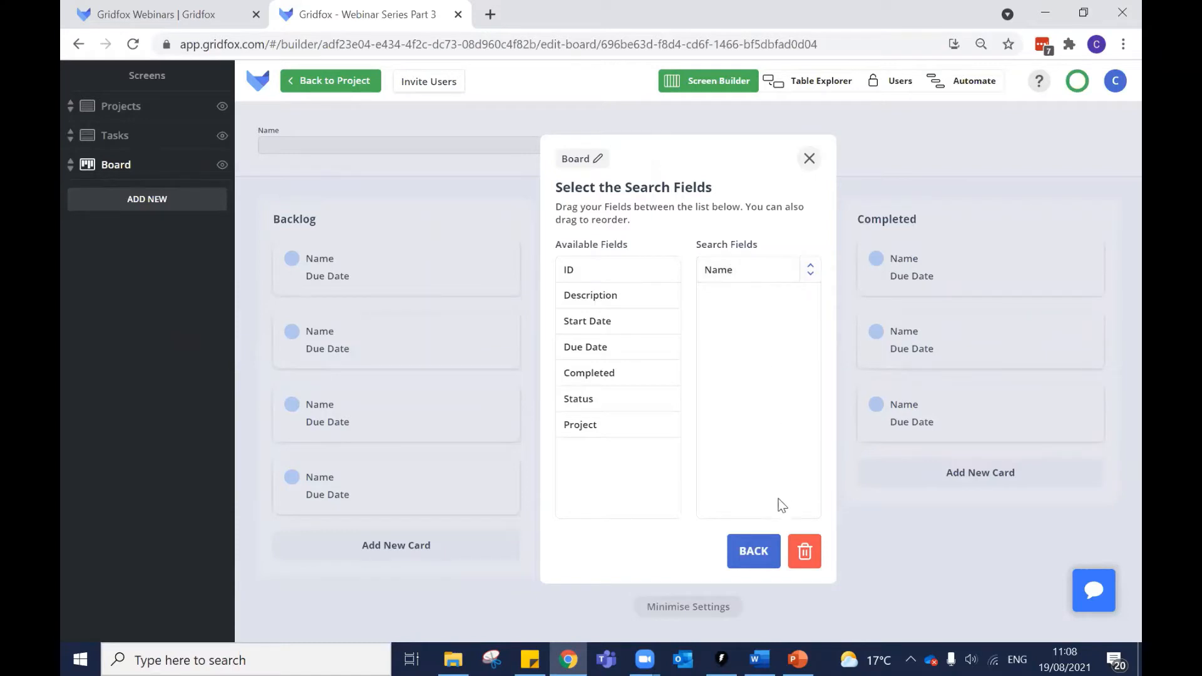
click(752, 551)
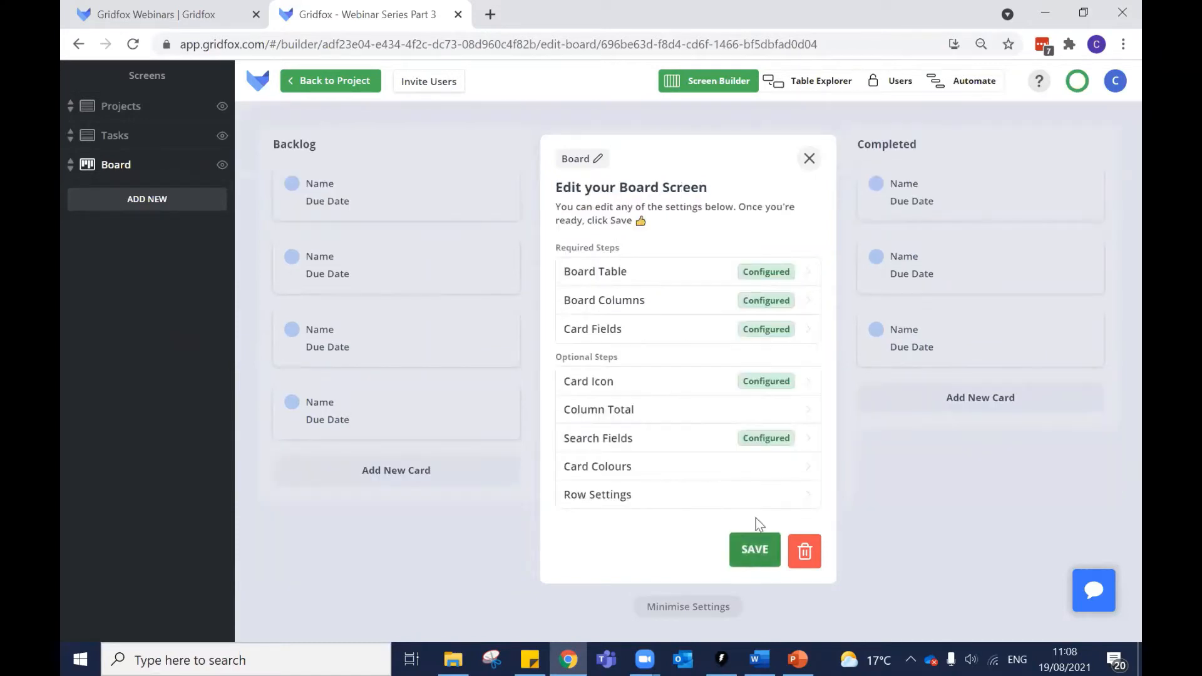
click(343, 73)
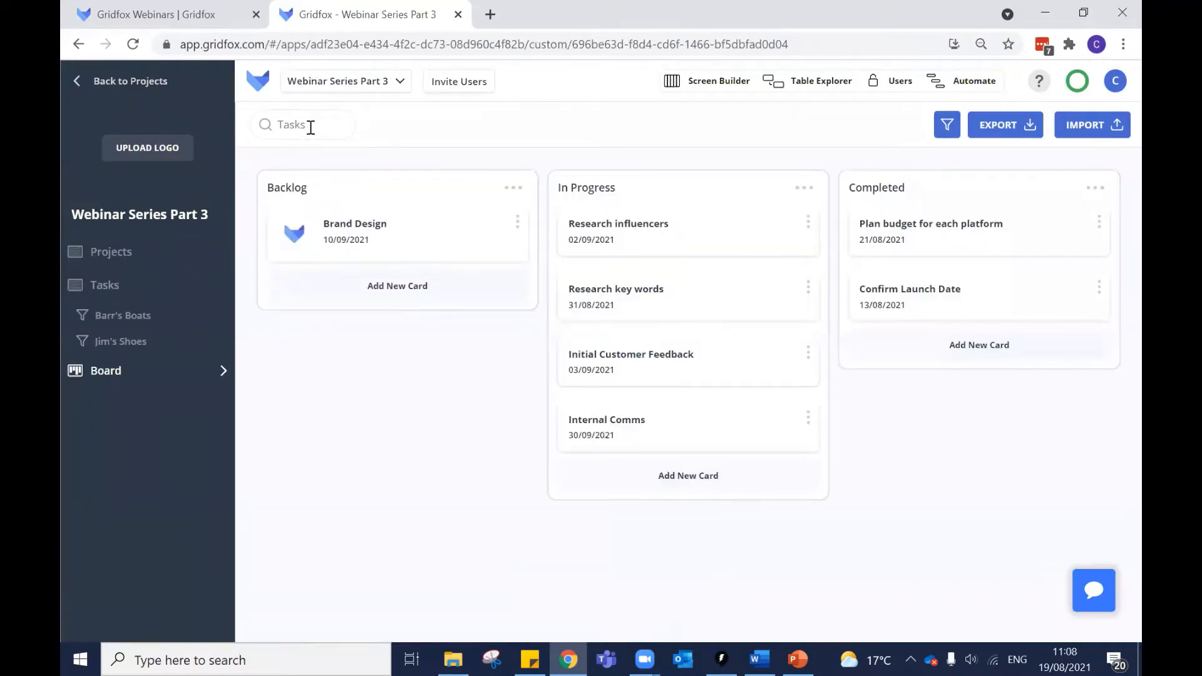
Search the board's tasks for "rese" and clear the search.
click(311, 127)
click(348, 147)
click(337, 125)
text(rese)
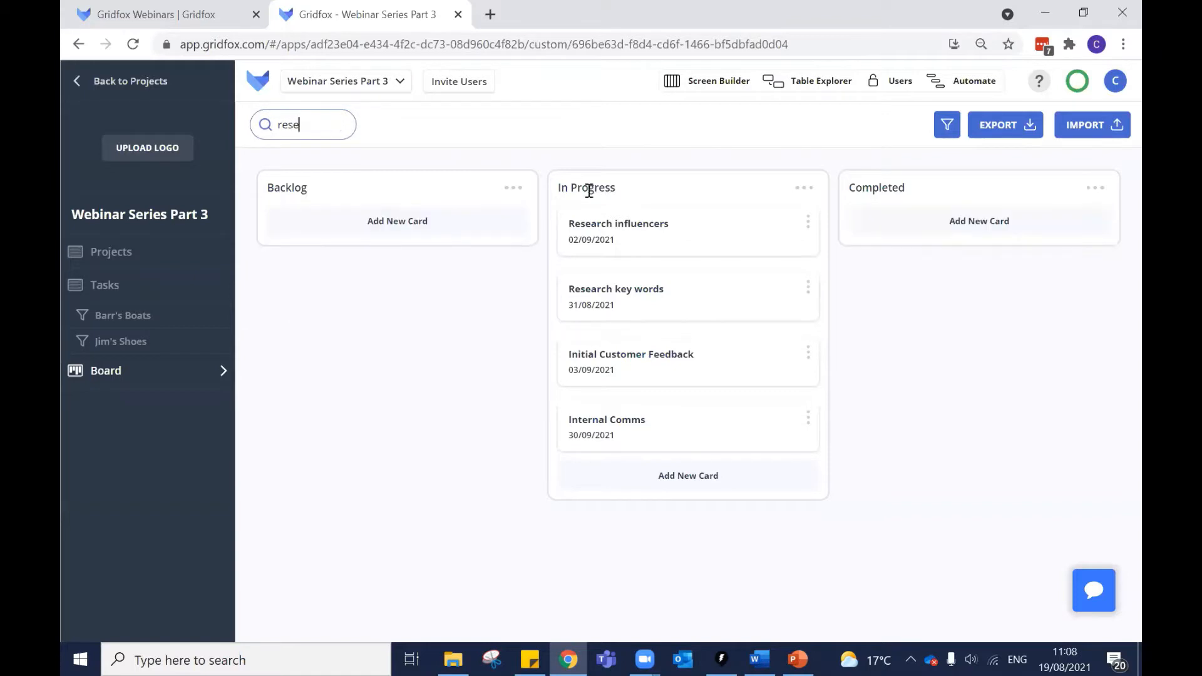
drag(342, 122, 272, 116)
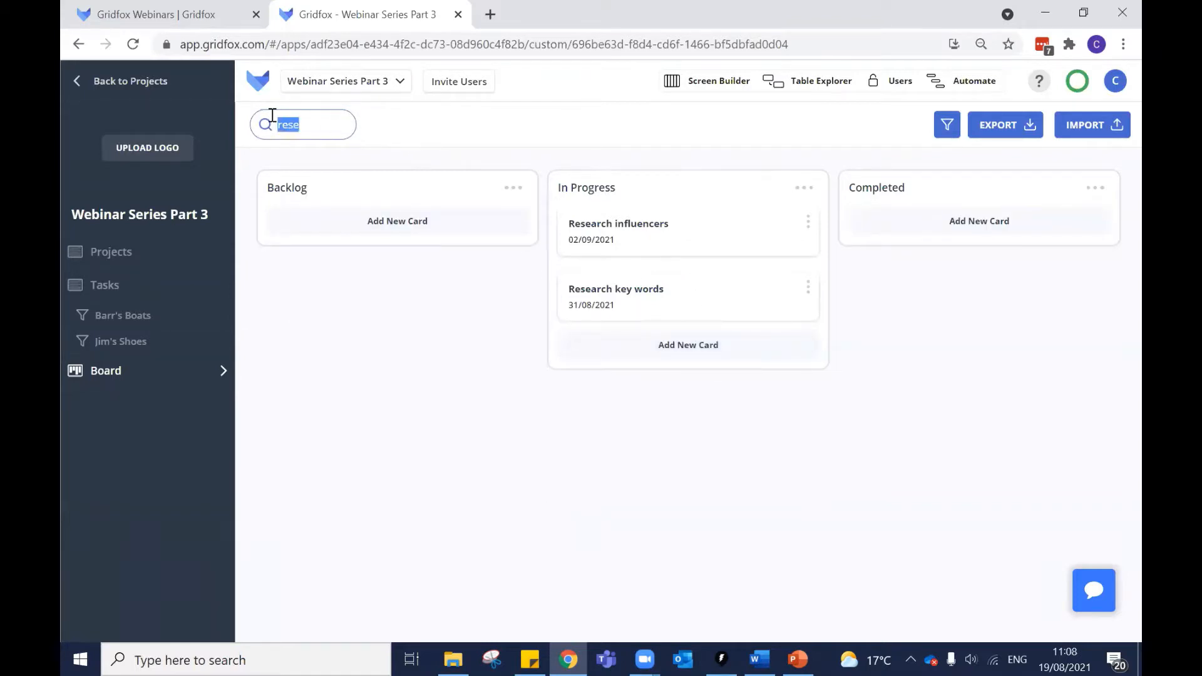
key(BackSpace)
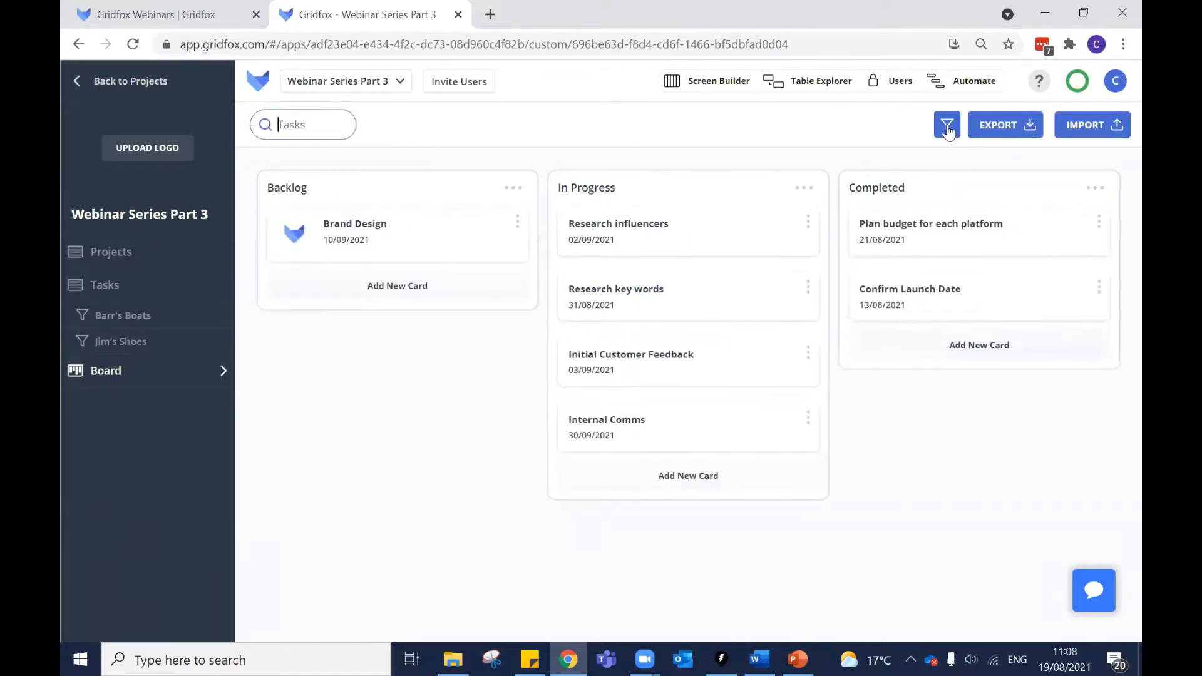
Filter the board by the Name "research" and clear the filter.
click(946, 127)
click(945, 128)
click(946, 131)
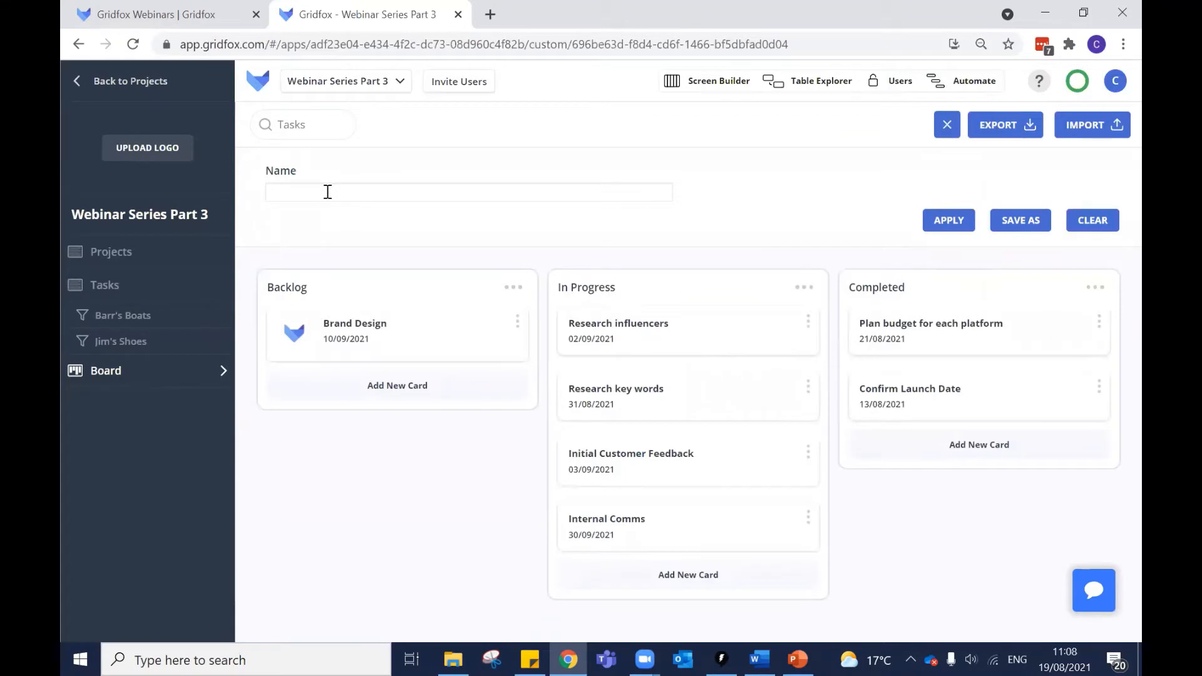
click(328, 191)
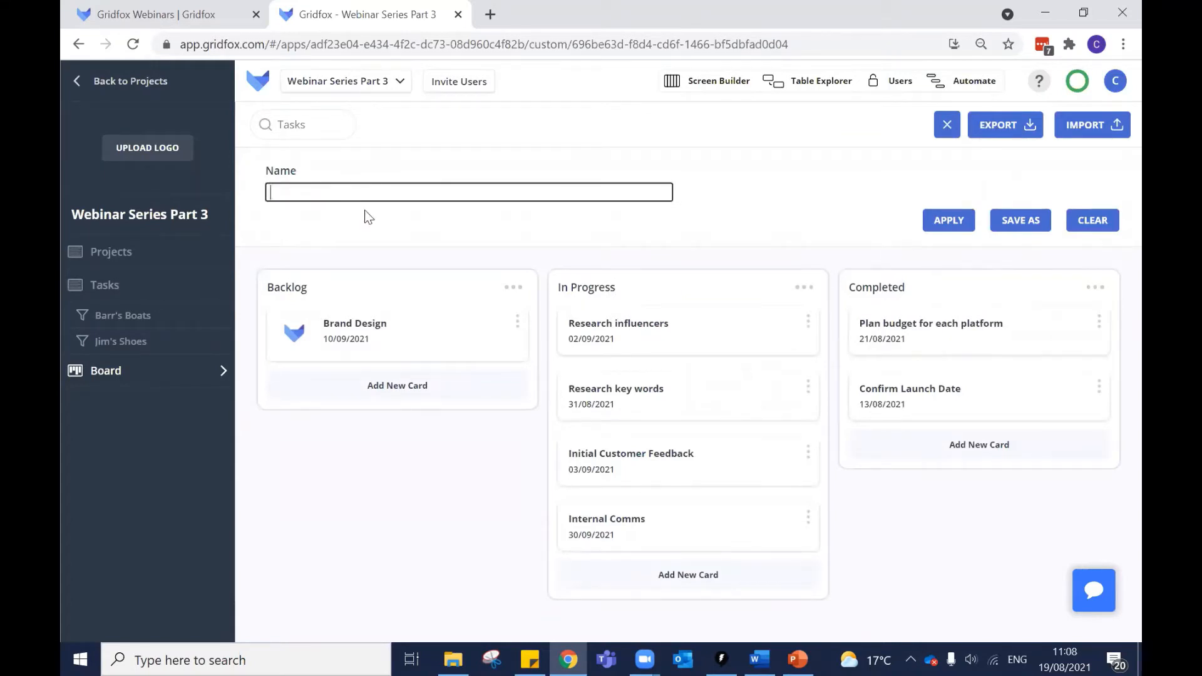
text(research)
click(965, 222)
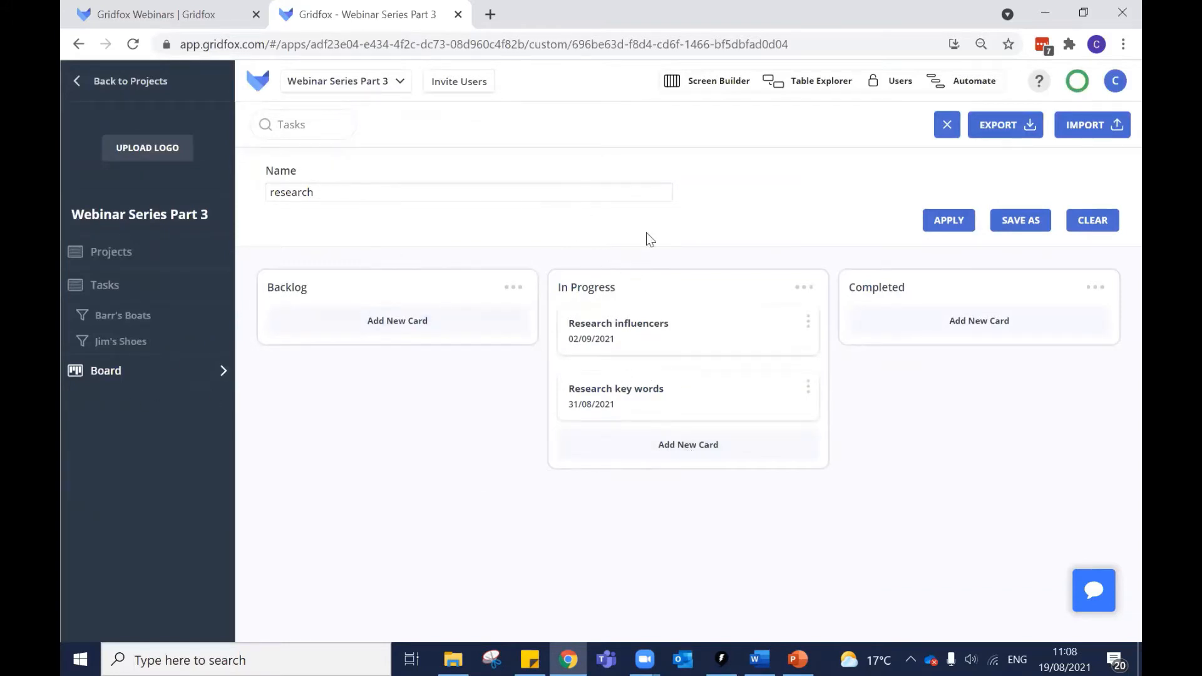
click(1085, 224)
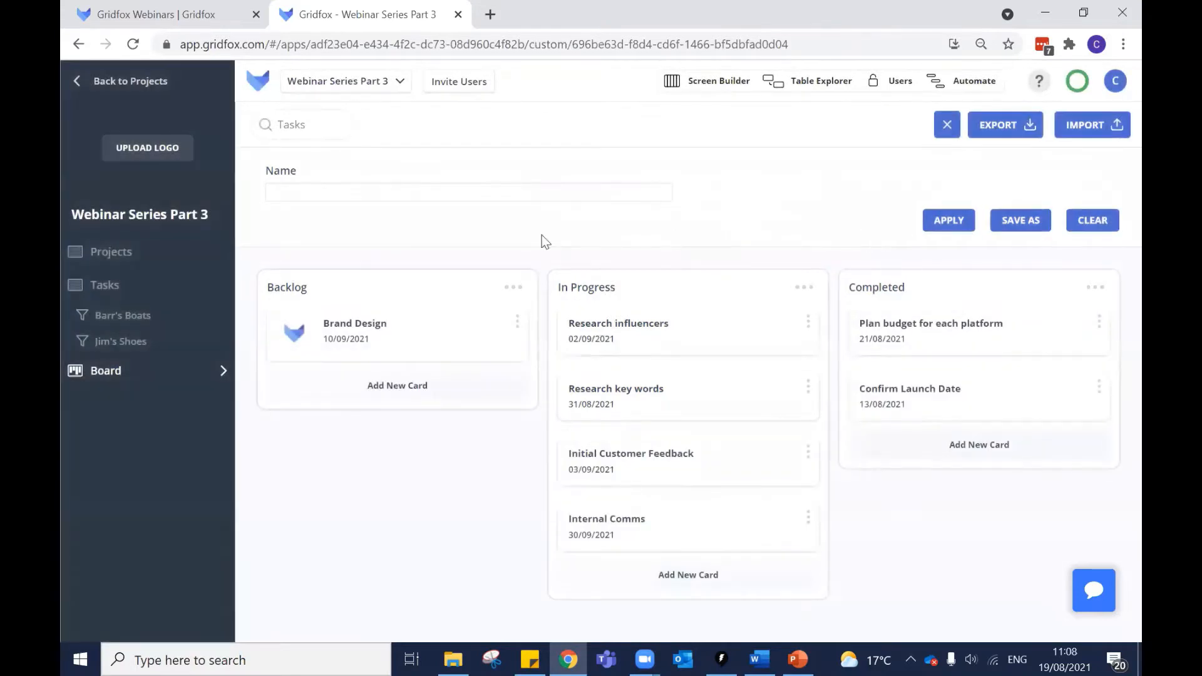
In the Screen Builder, colour the board's cards by Status, save the screen and return to the project.
click(707, 81)
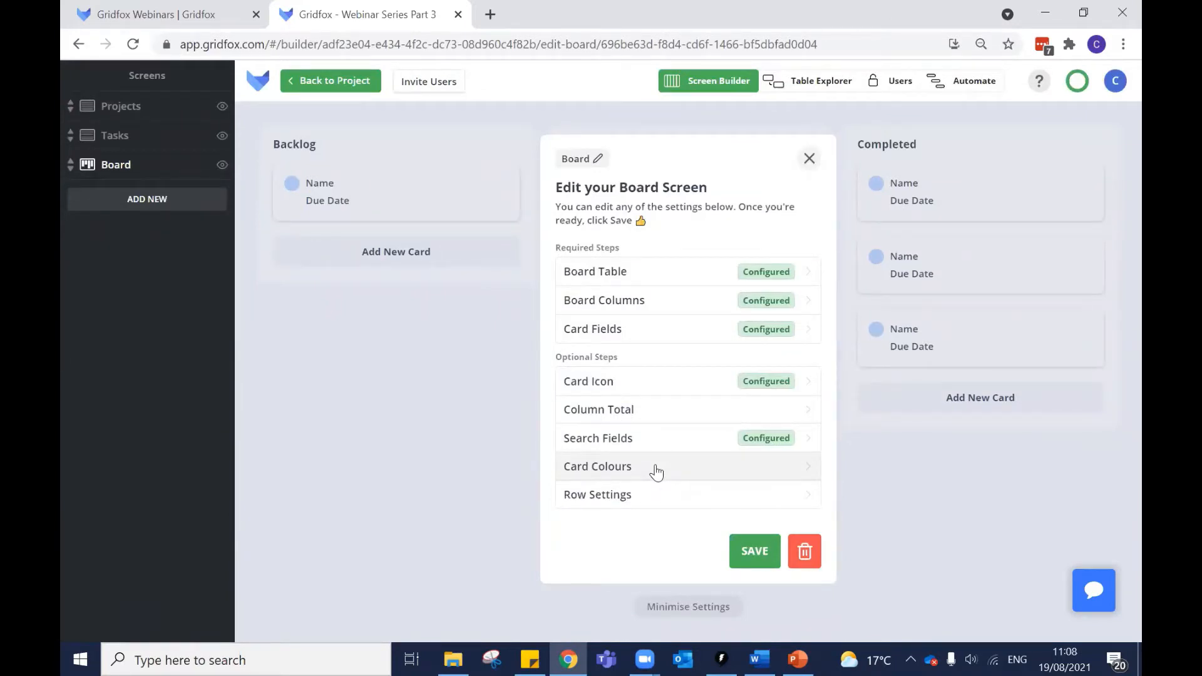
click(656, 473)
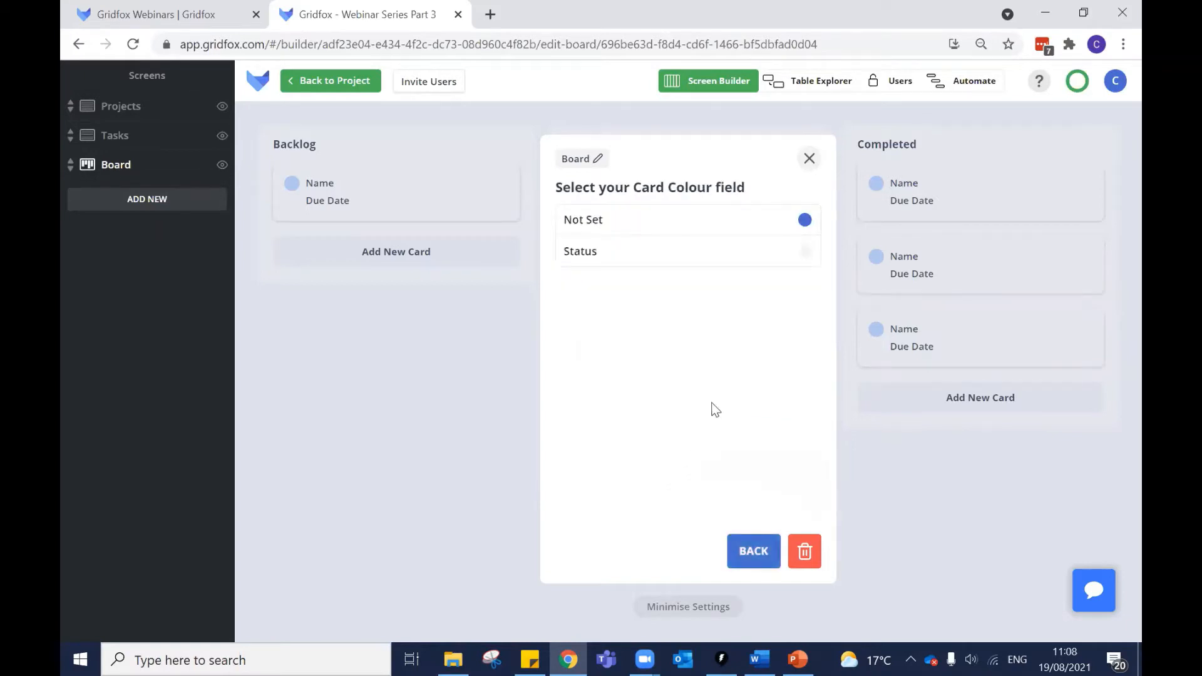
click(804, 252)
click(754, 553)
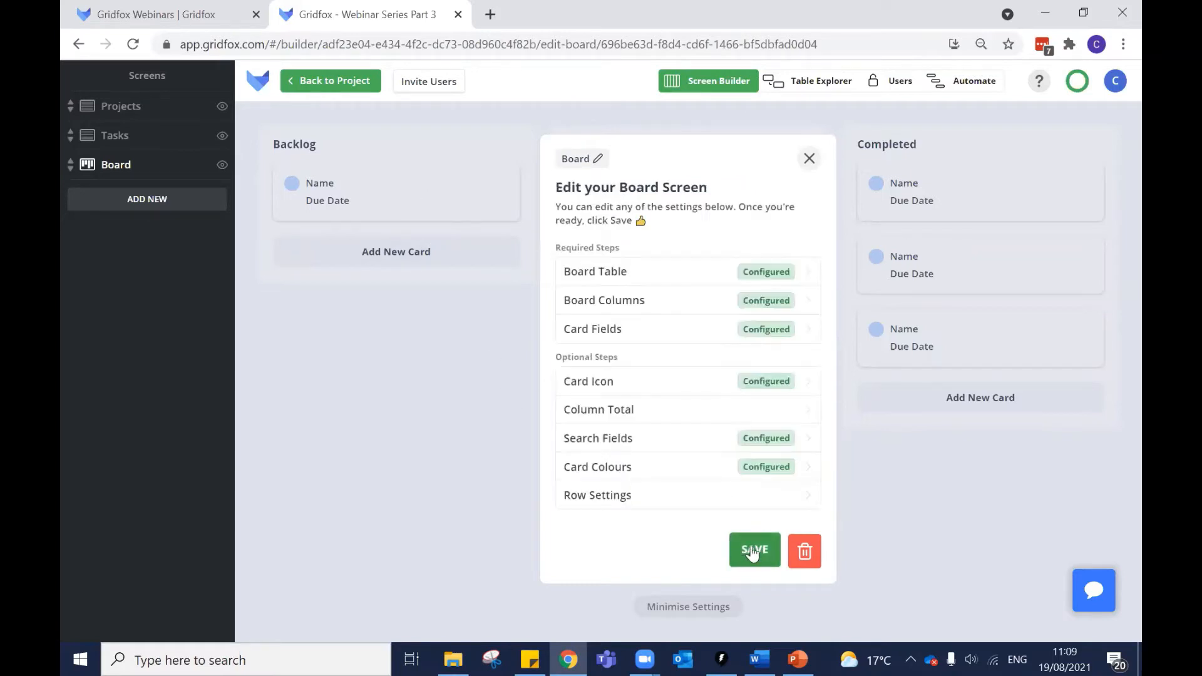
click(753, 552)
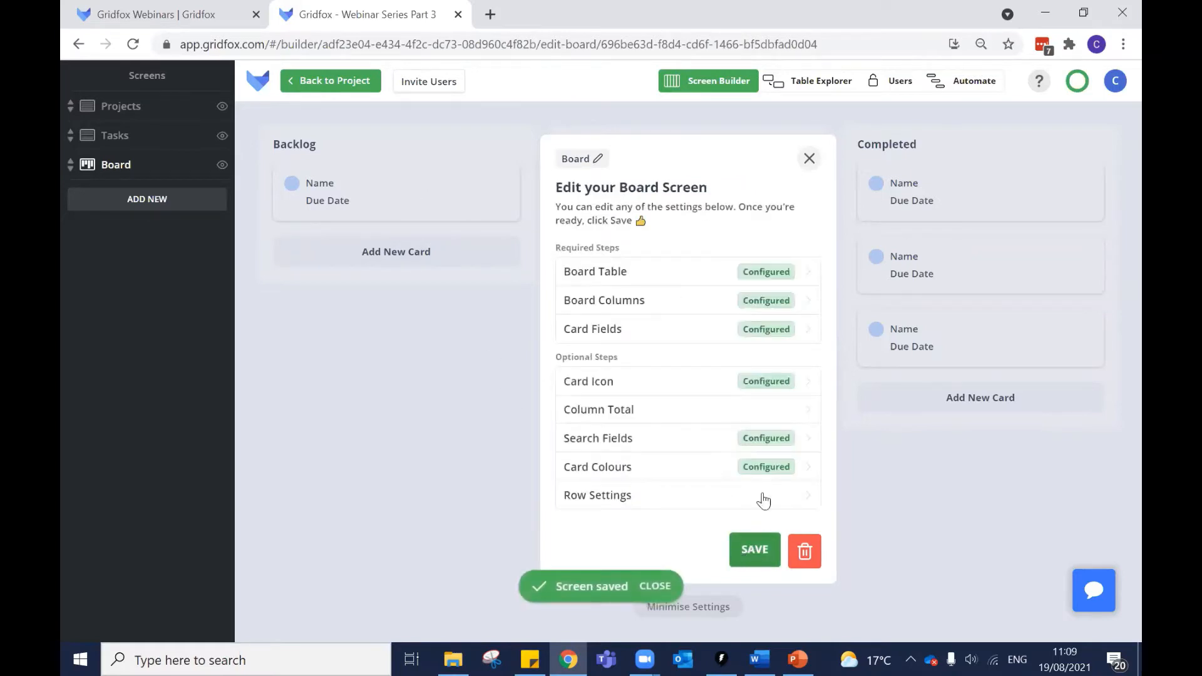
click(326, 84)
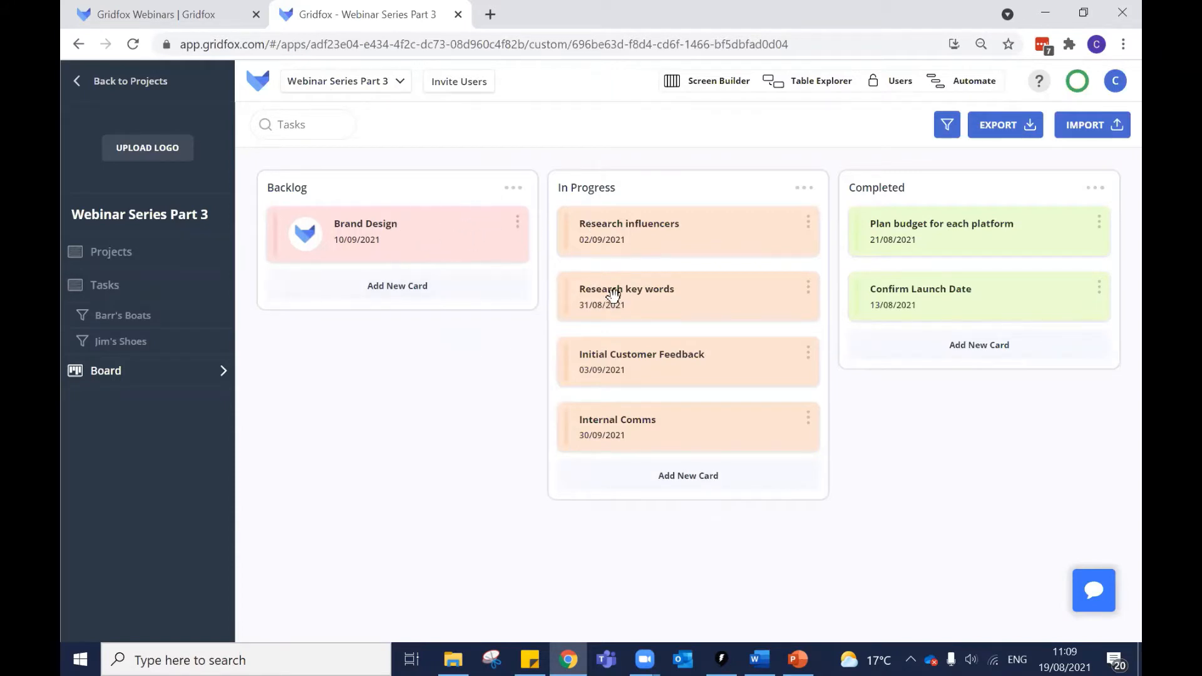
In the Screen Builder, set the board's rows to Project, save the screen and review the board in the project.
mouse_move(613, 294)
mouse_down()
mouse_move(646, 319)
mouse_move(743, 350)
mouse_move(918, 354)
mouse_move(627, 289)
mouse_up()
click(688, 86)
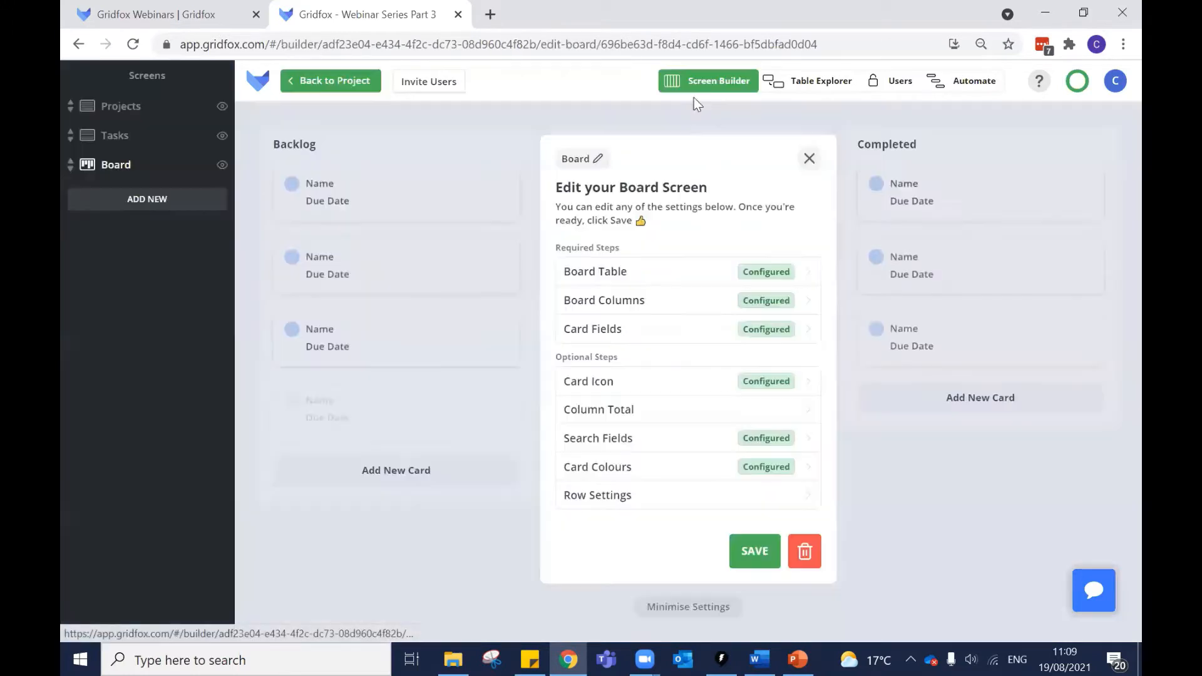
click(664, 501)
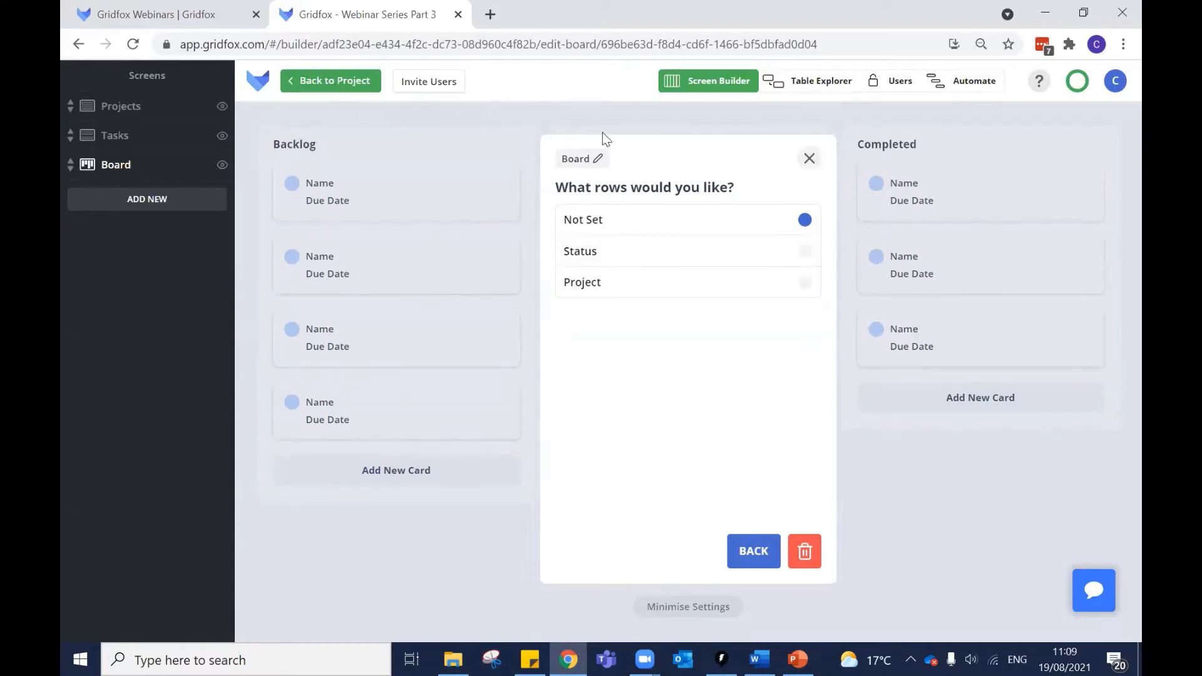
click(658, 280)
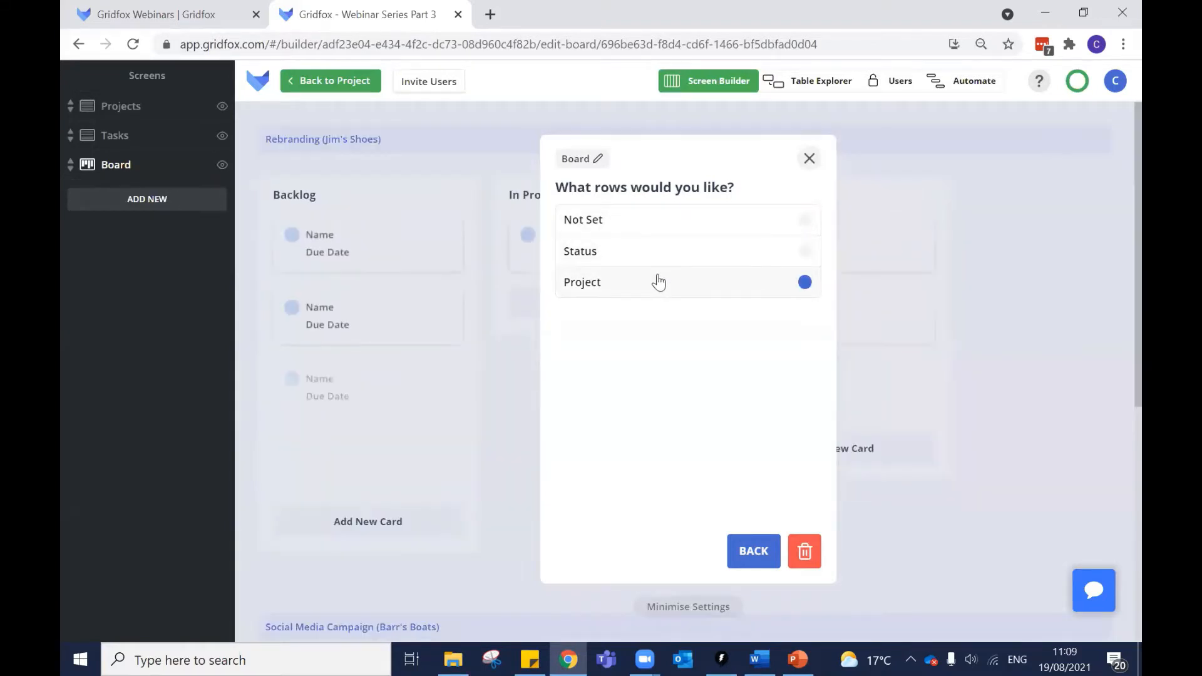
click(754, 550)
click(754, 550)
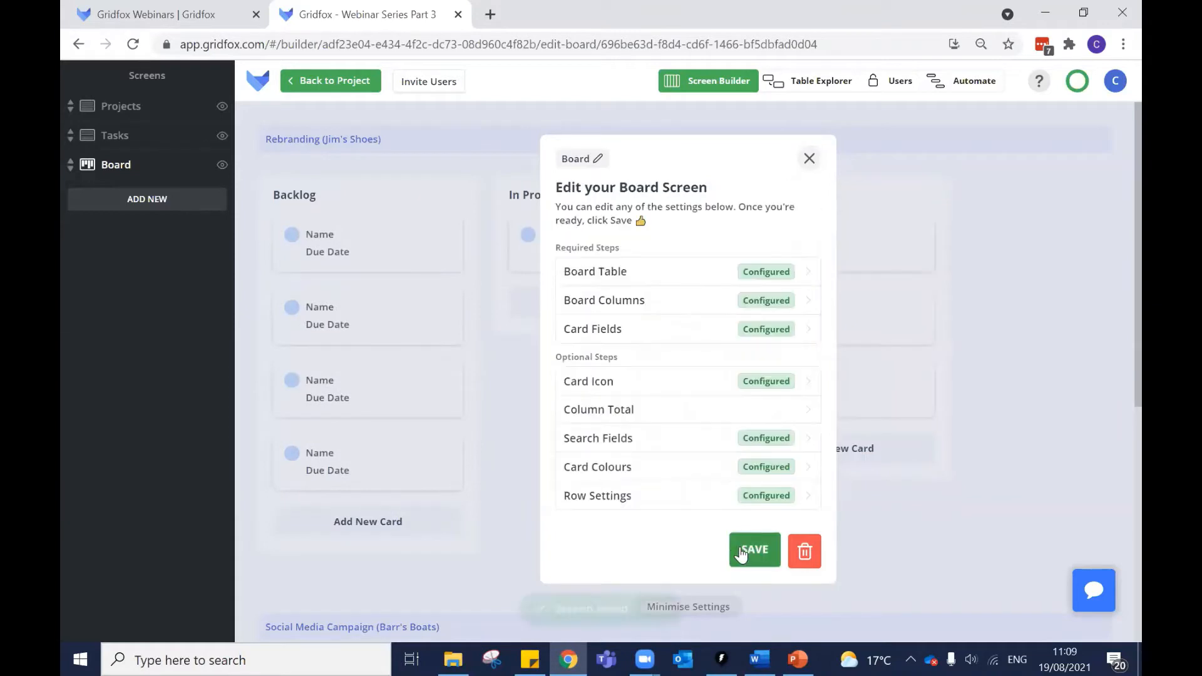
click(332, 79)
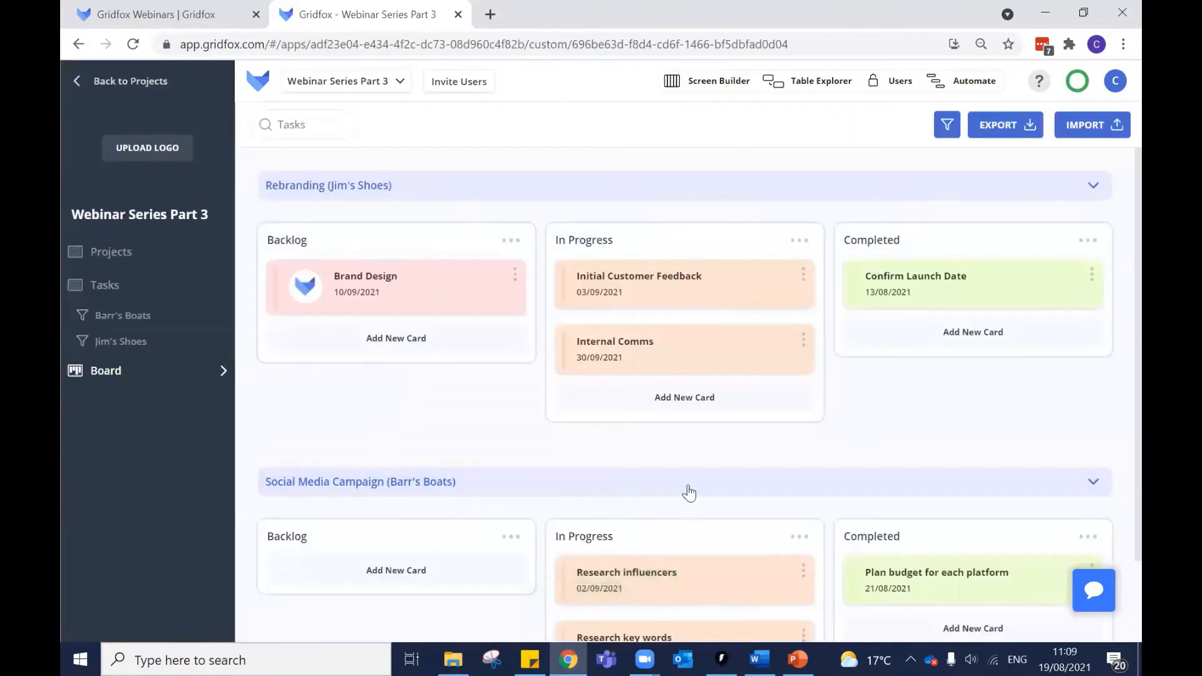
scroll(840, 442, down, 1)
scroll(839, 432, up, 1)
scroll(438, 432, down, 2)
scroll(453, 476, up, 2)
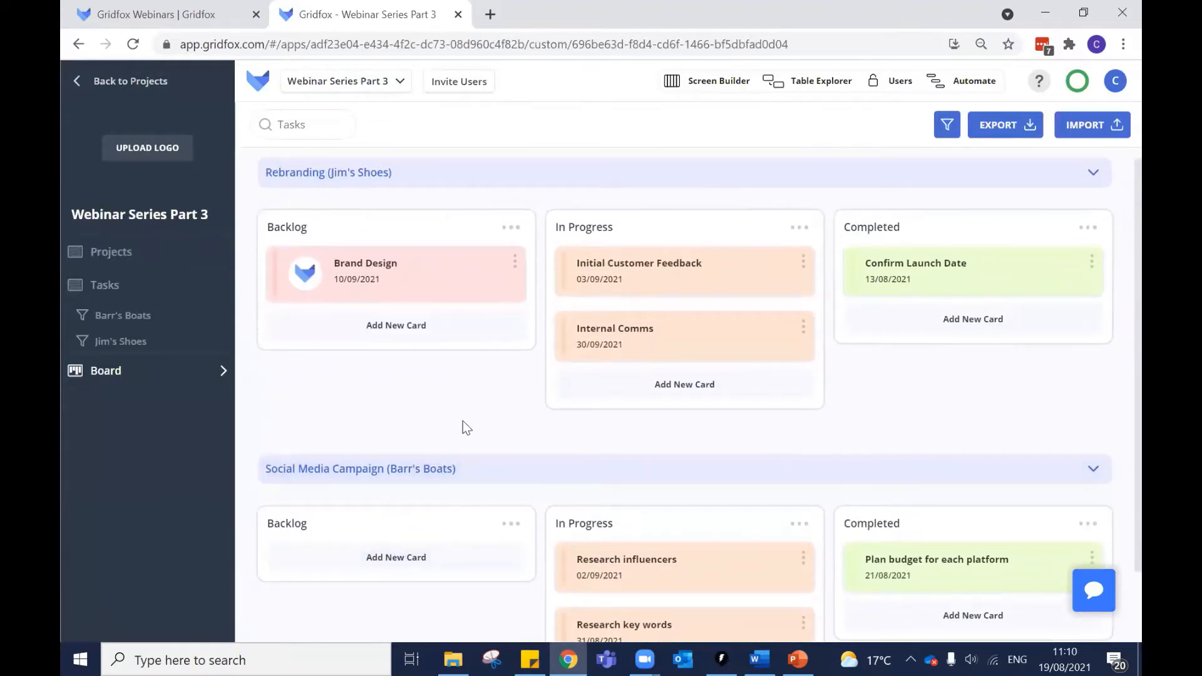
scroll(559, 331, up, 1)
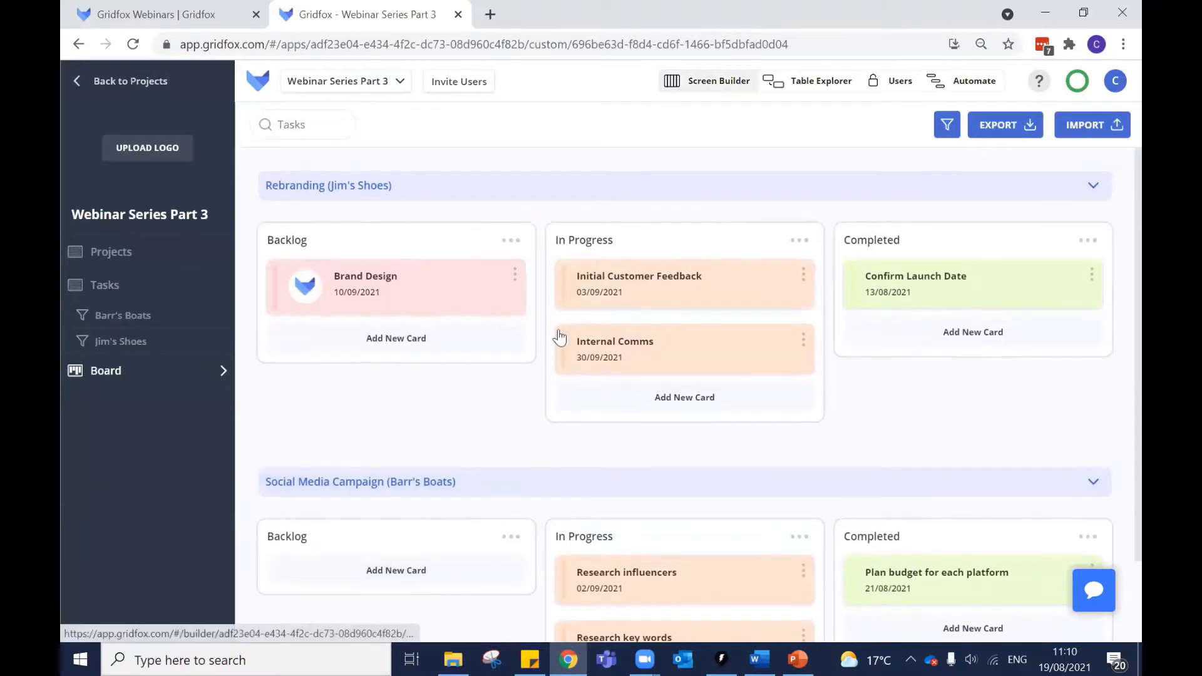
In the Screen Builder, add a new Calendar screen named "Calendar".
click(713, 86)
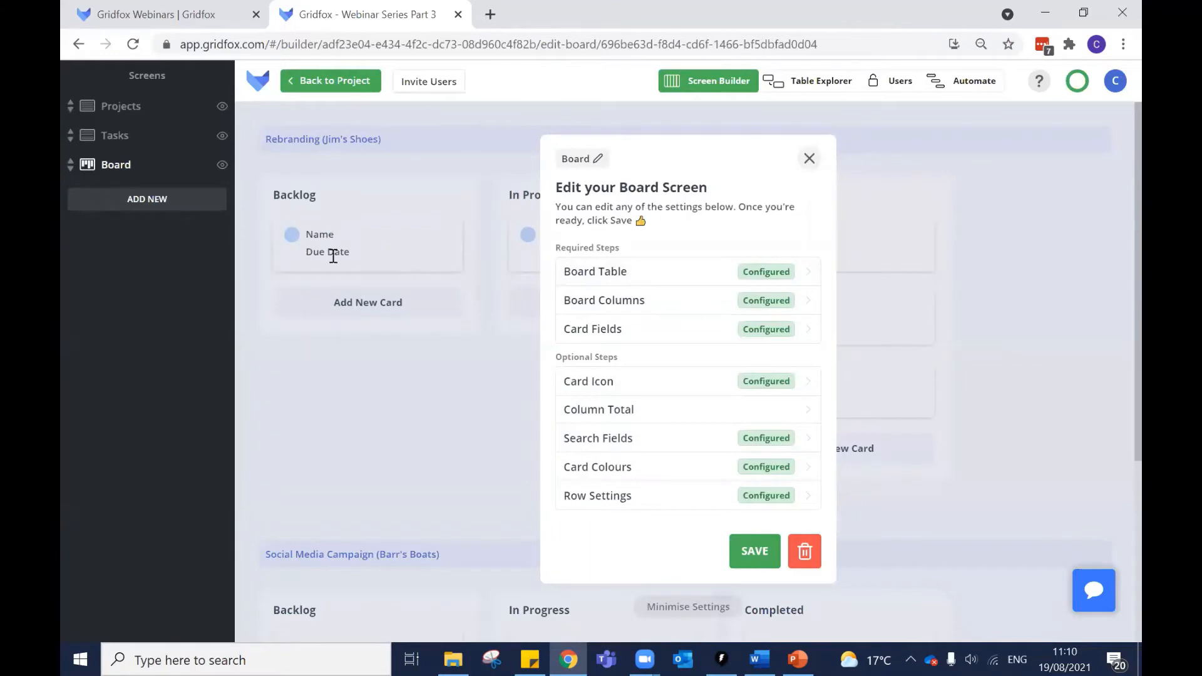
click(140, 200)
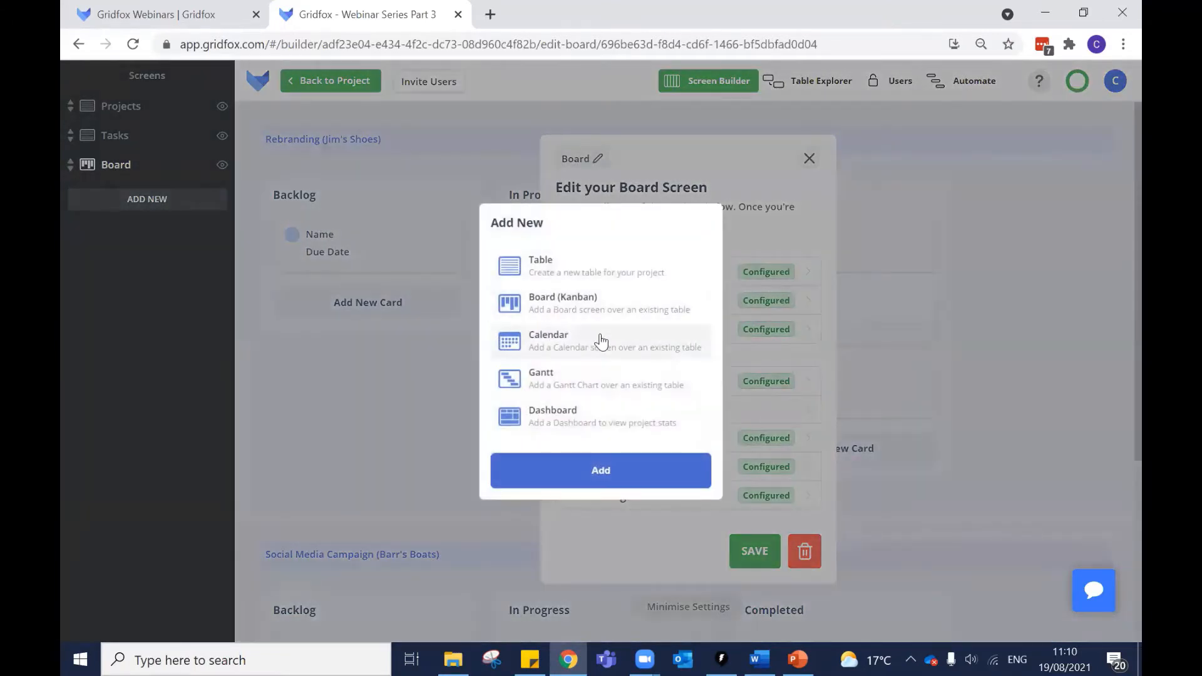
click(602, 342)
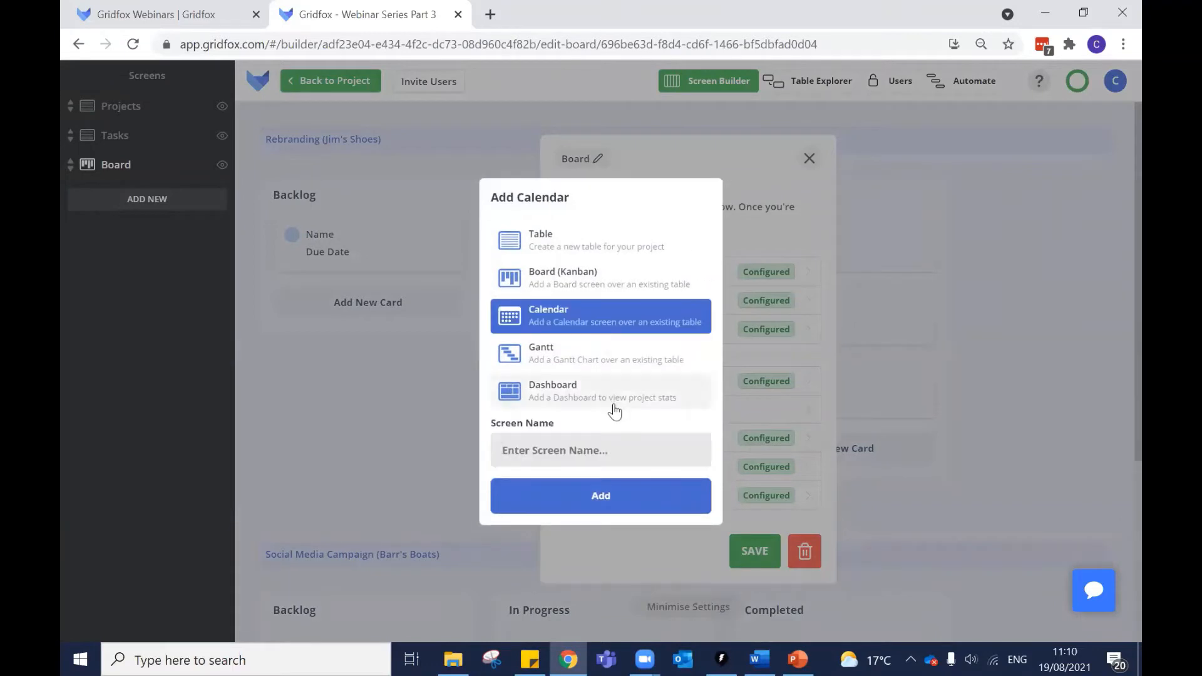
text(Calendar)
click(619, 498)
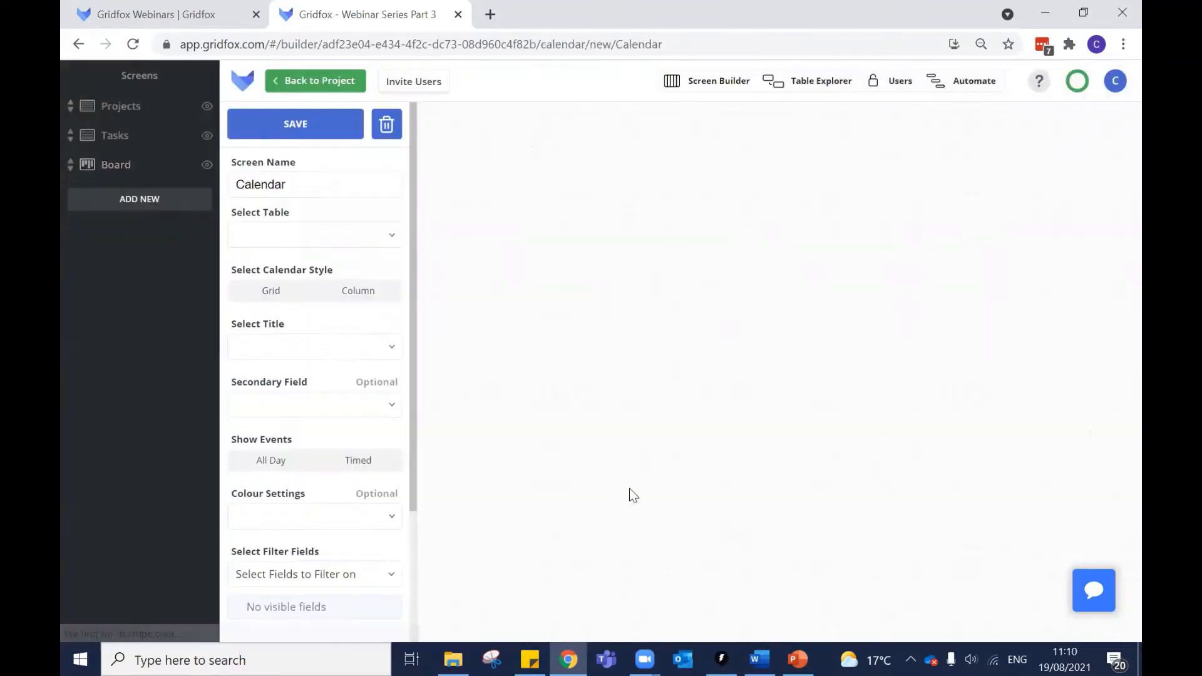
Base the calendar on the Tasks table in Grid style, with Name as the event title.
scroll(300, 257, down, 2)
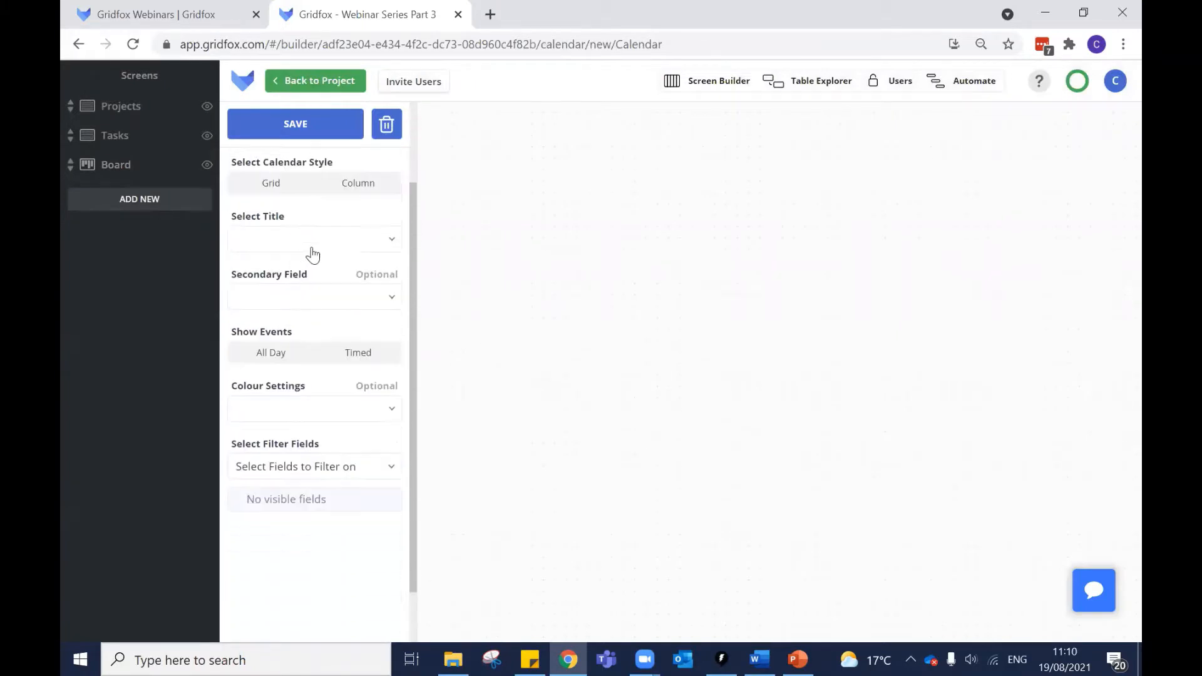
scroll(314, 247, up, 2)
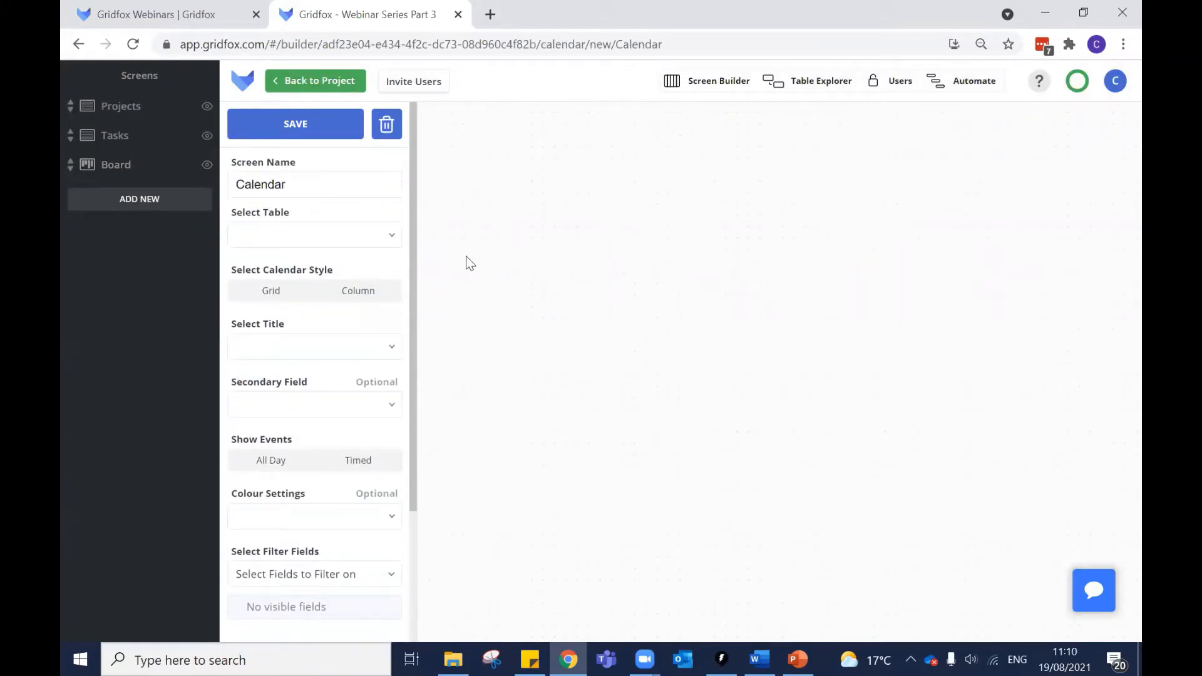
scroll(276, 238, down, 2)
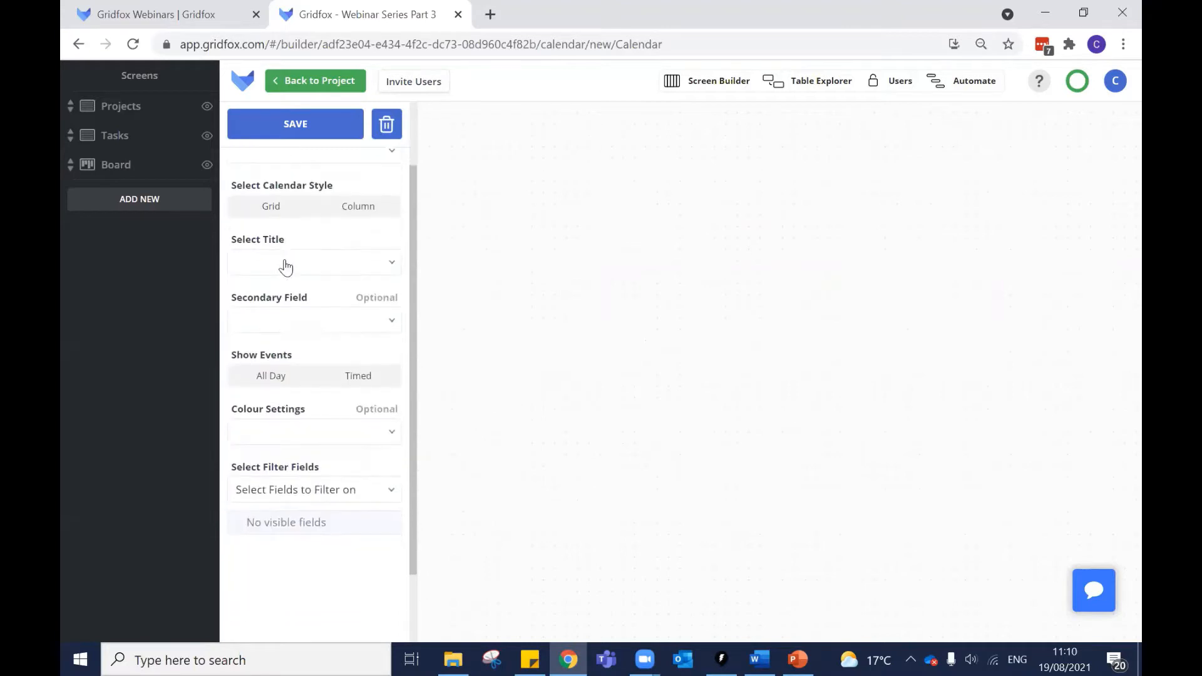
scroll(300, 313, up, 1)
scroll(307, 332, up, 2)
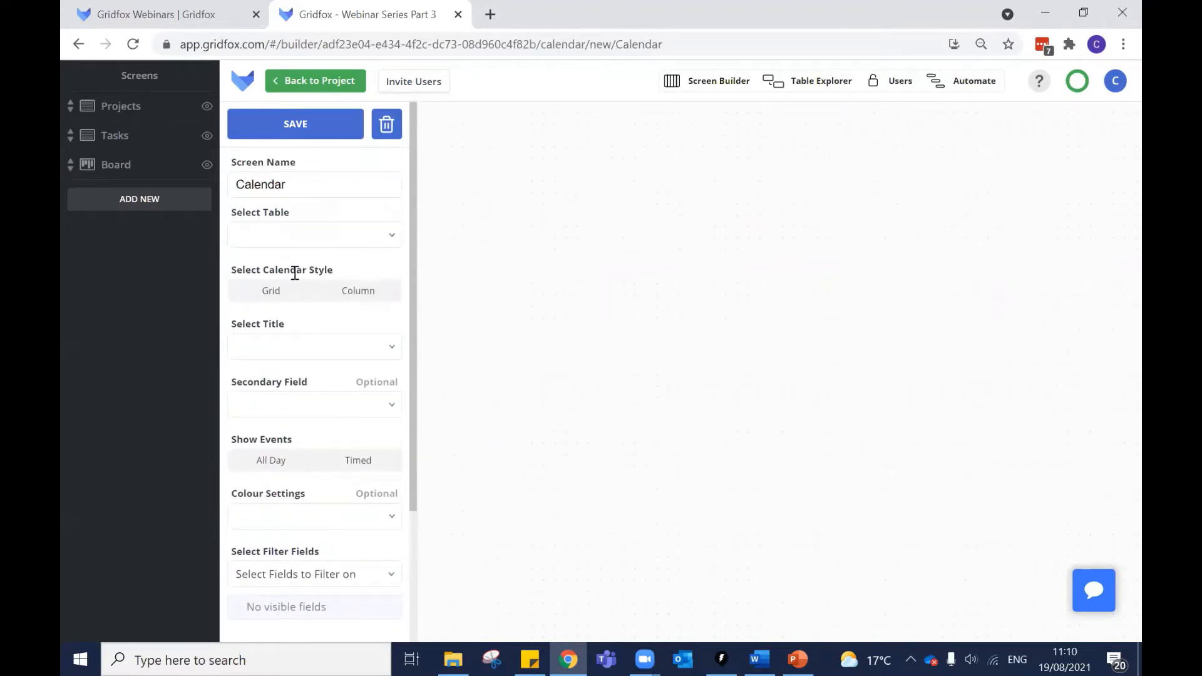
click(310, 180)
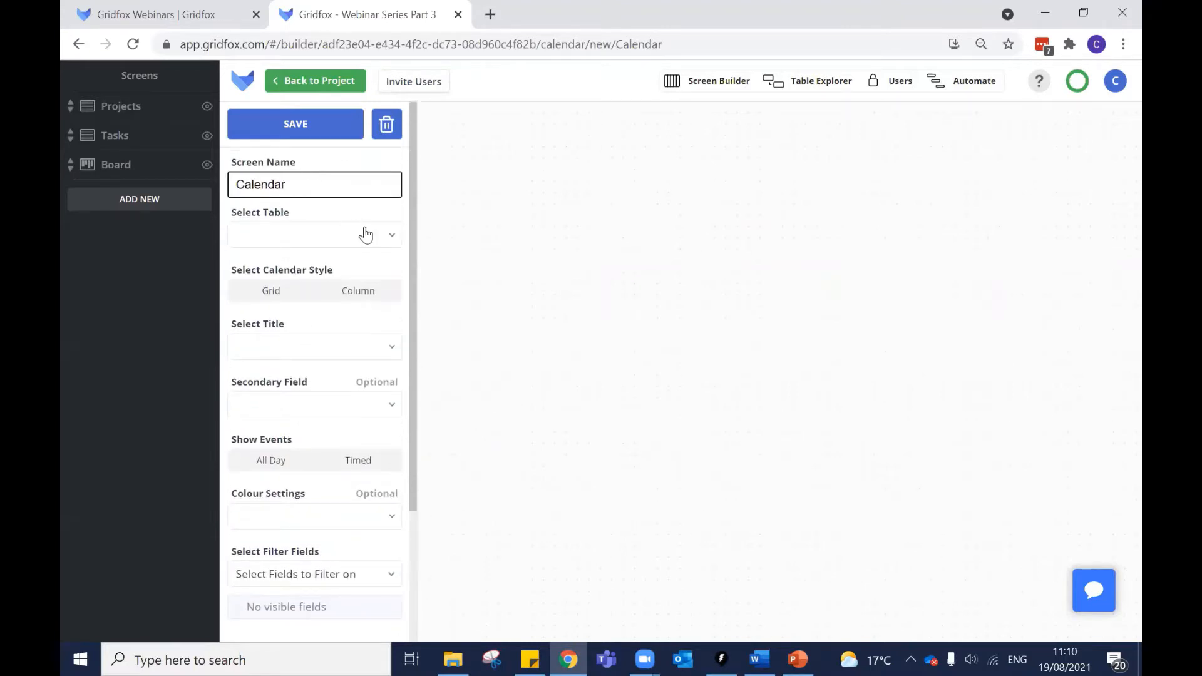
click(306, 246)
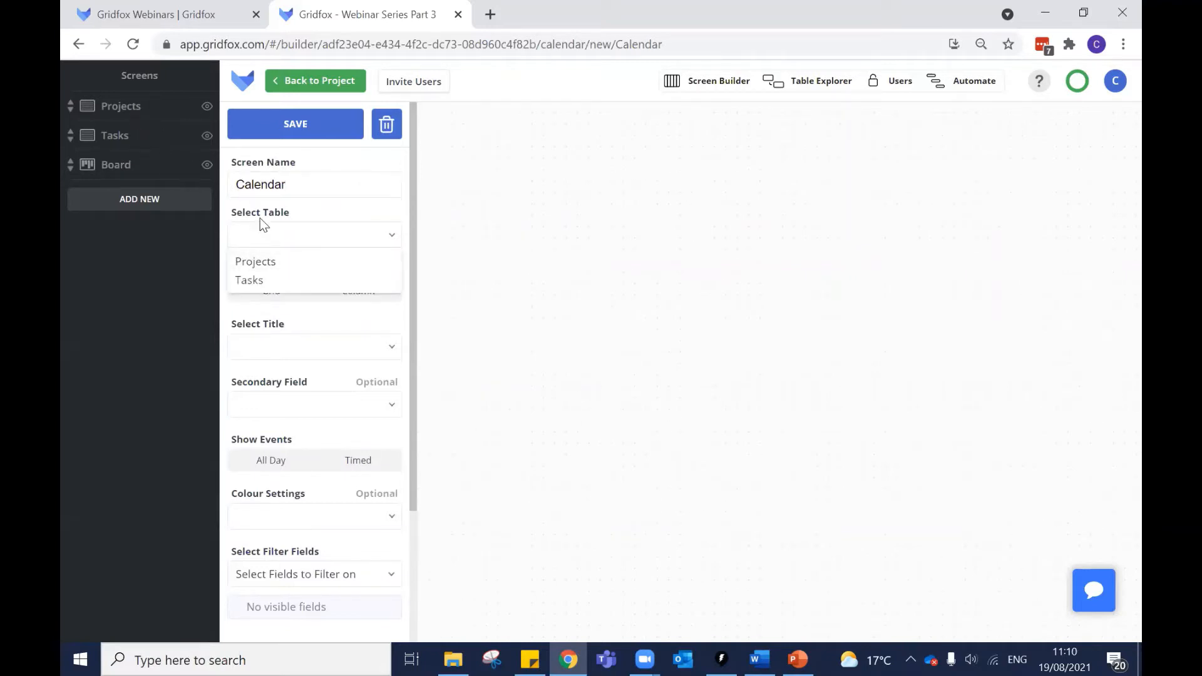
click(269, 279)
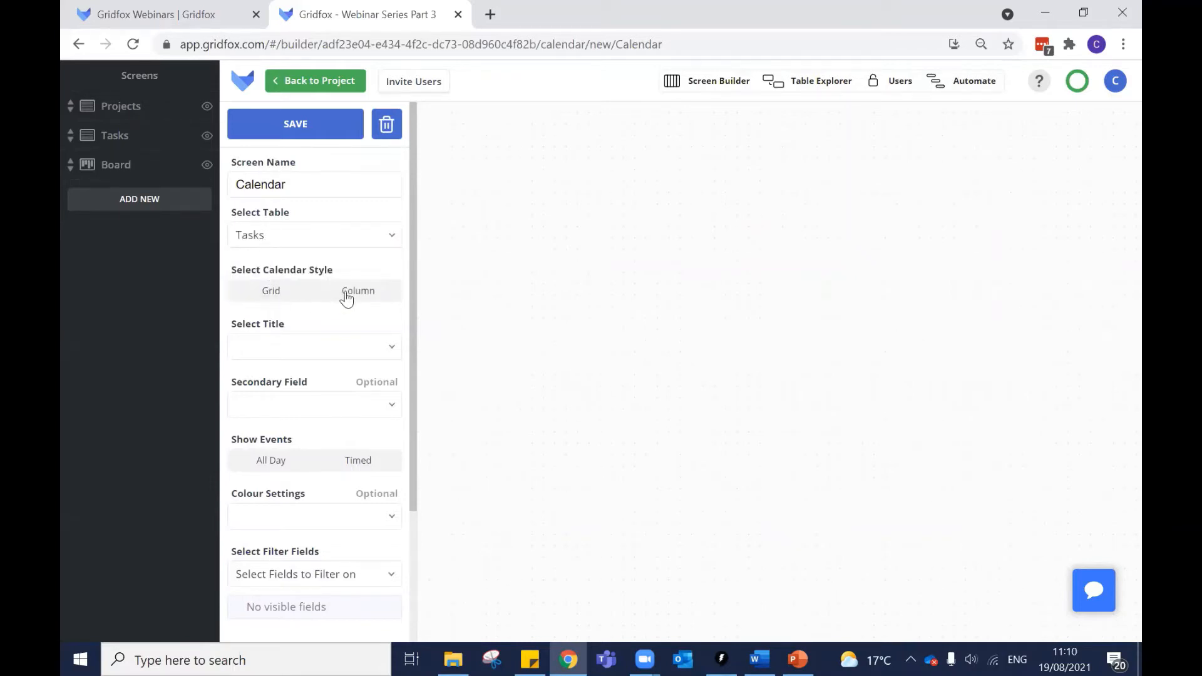
click(273, 293)
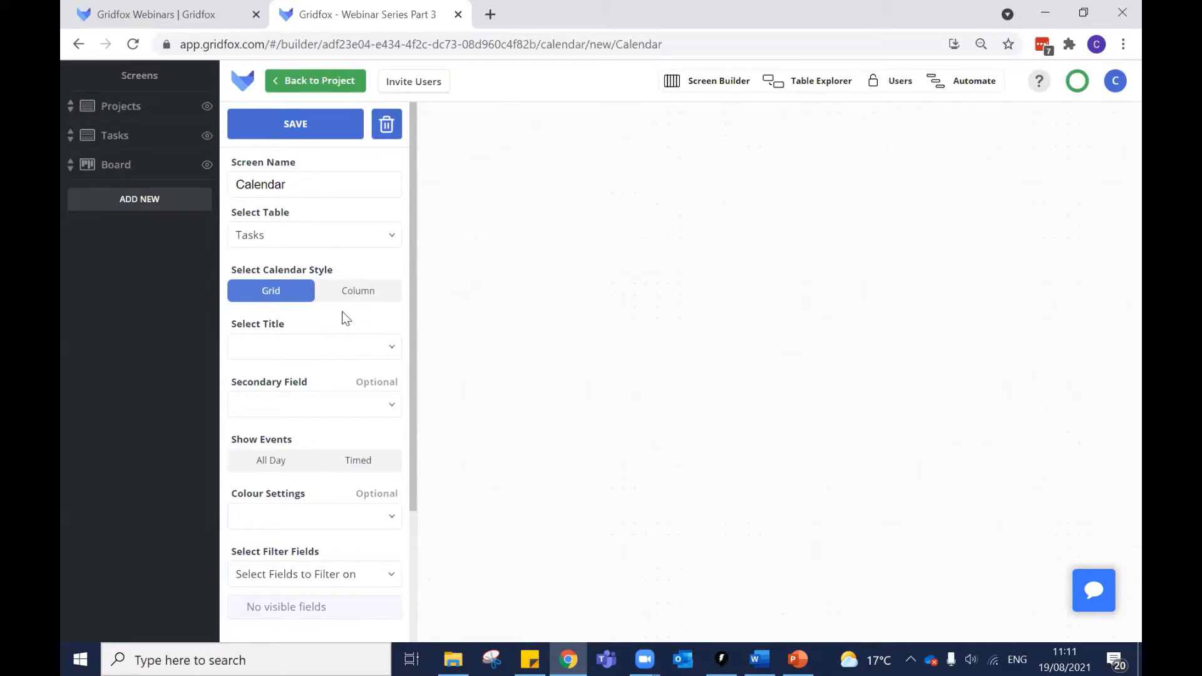
click(301, 350)
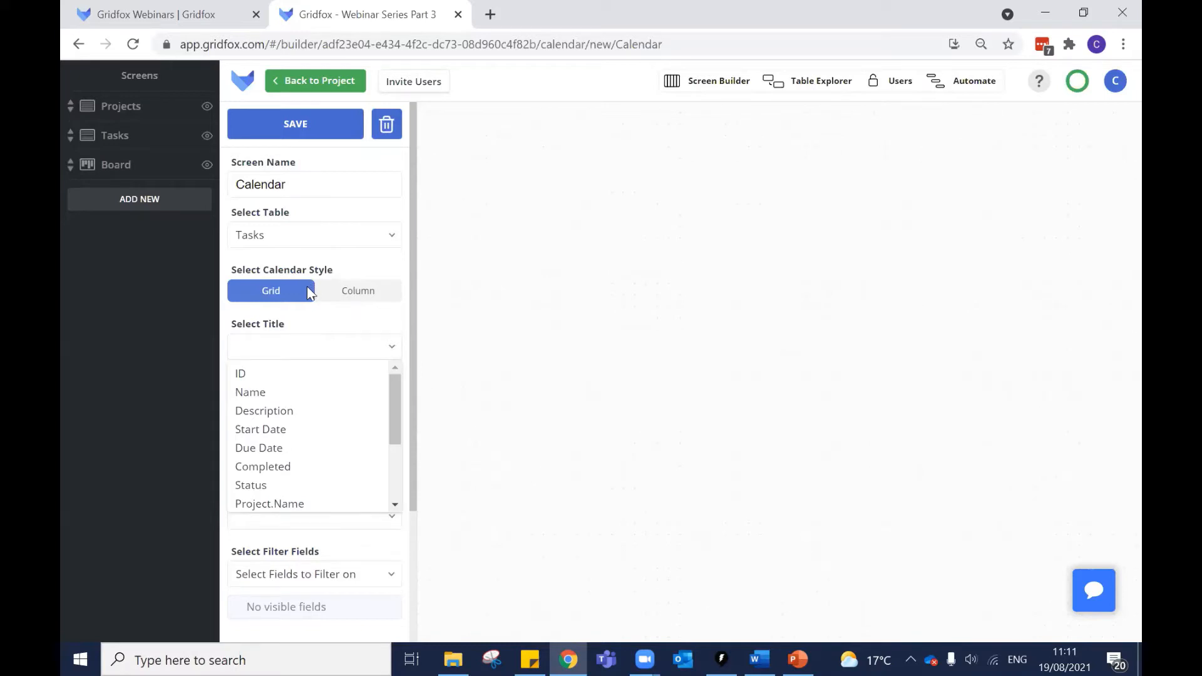
click(250, 392)
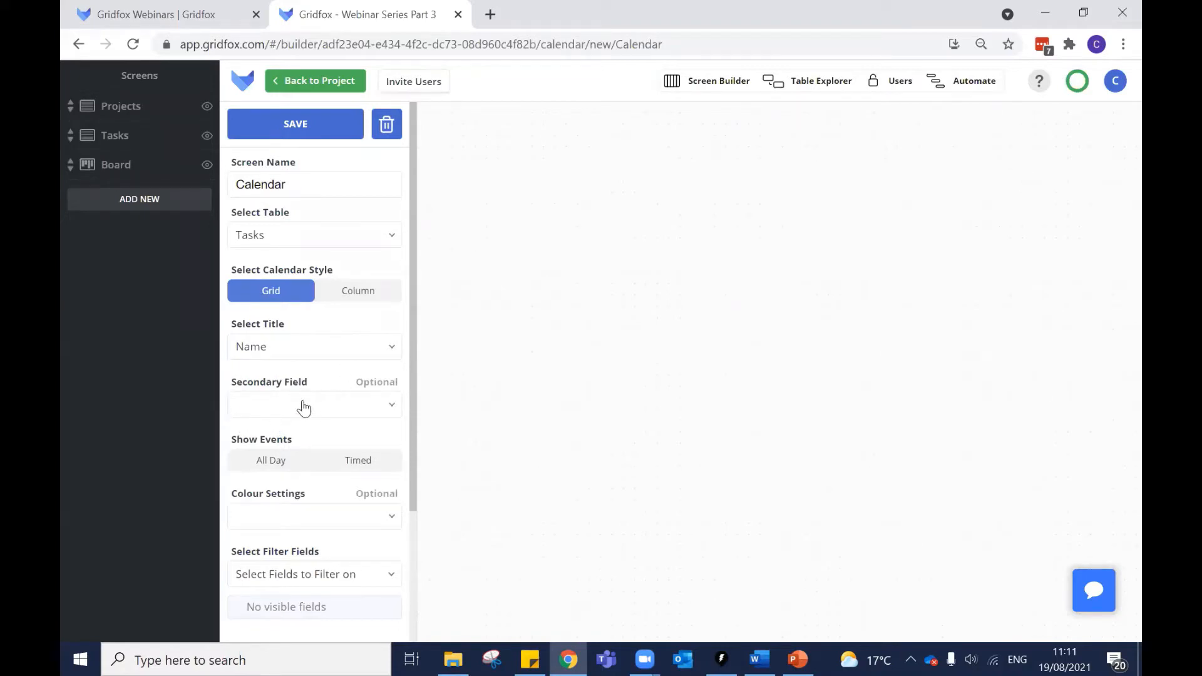
Show the calendar's events as All Day, with Start Date as the start and Due Date as the end.
scroll(300, 410, down, 2)
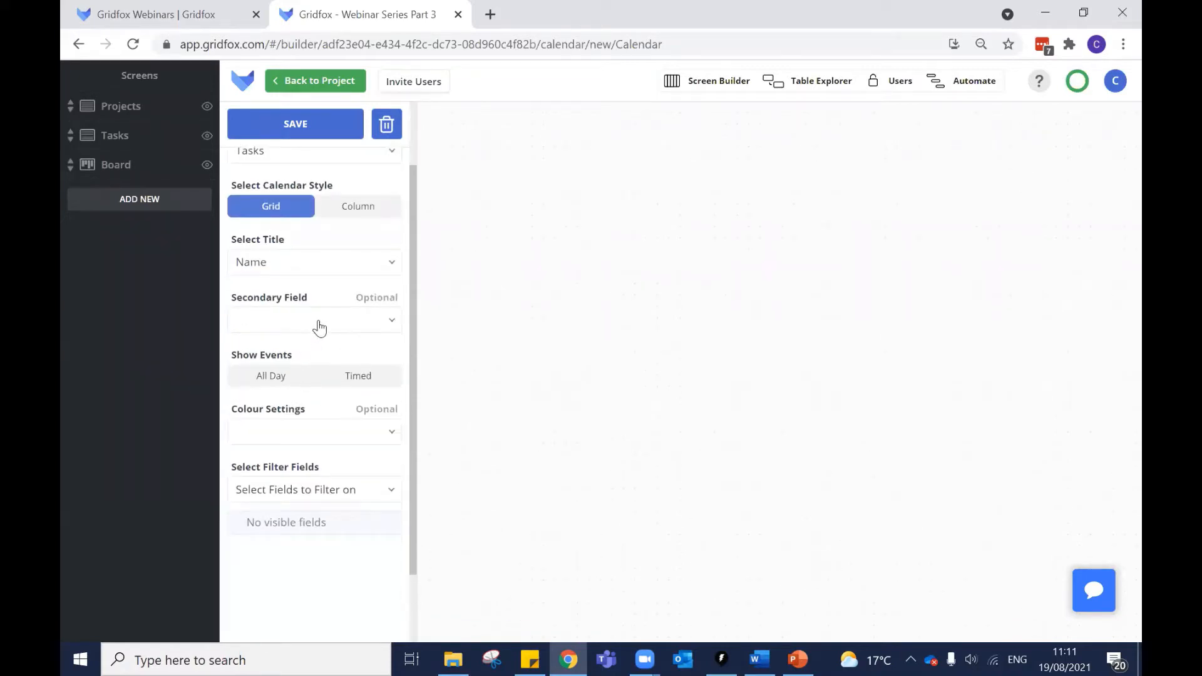
scroll(322, 325, up, 2)
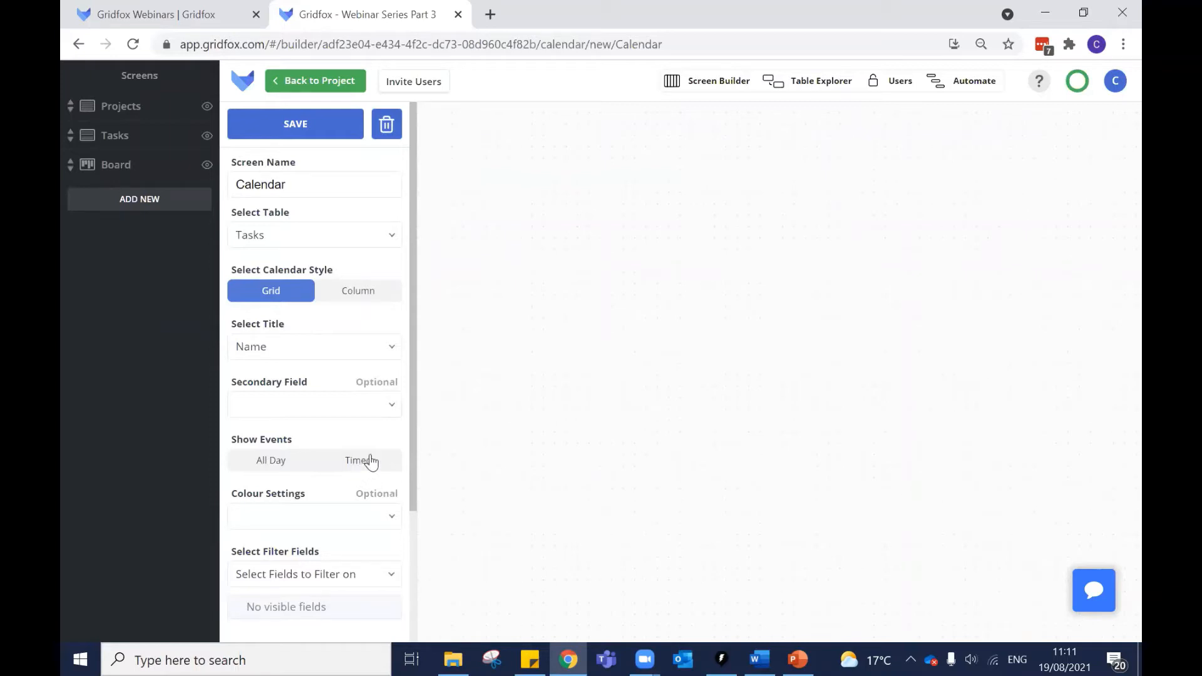
click(280, 463)
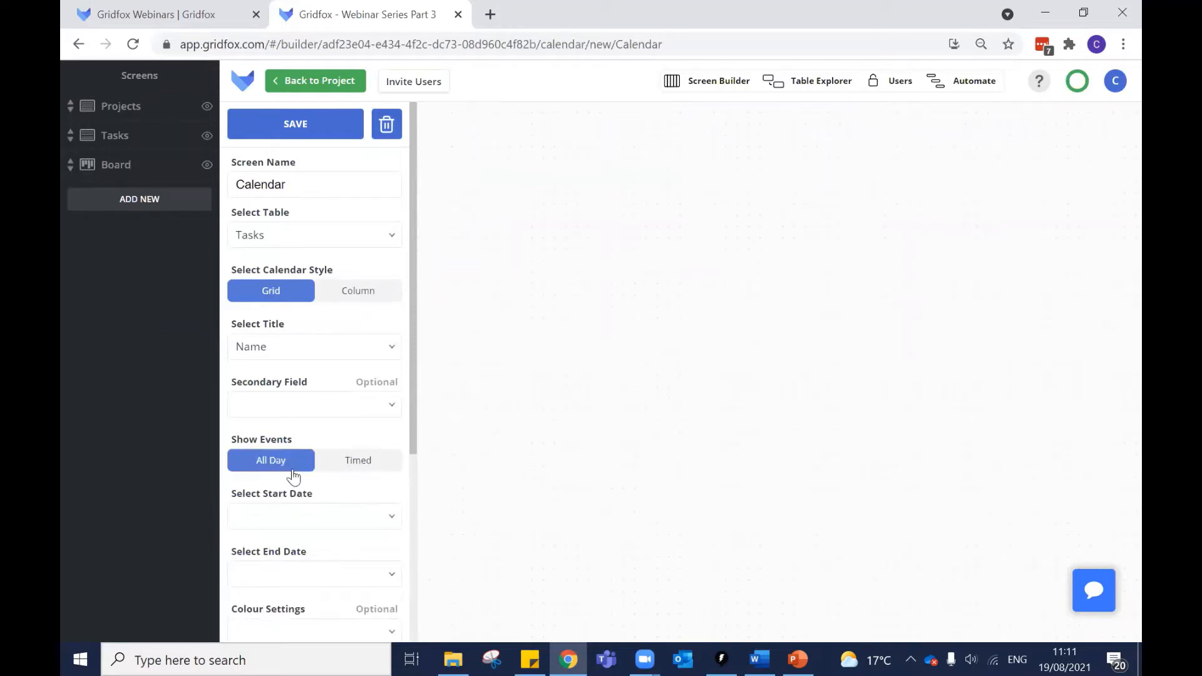
scroll(367, 398, down, 2)
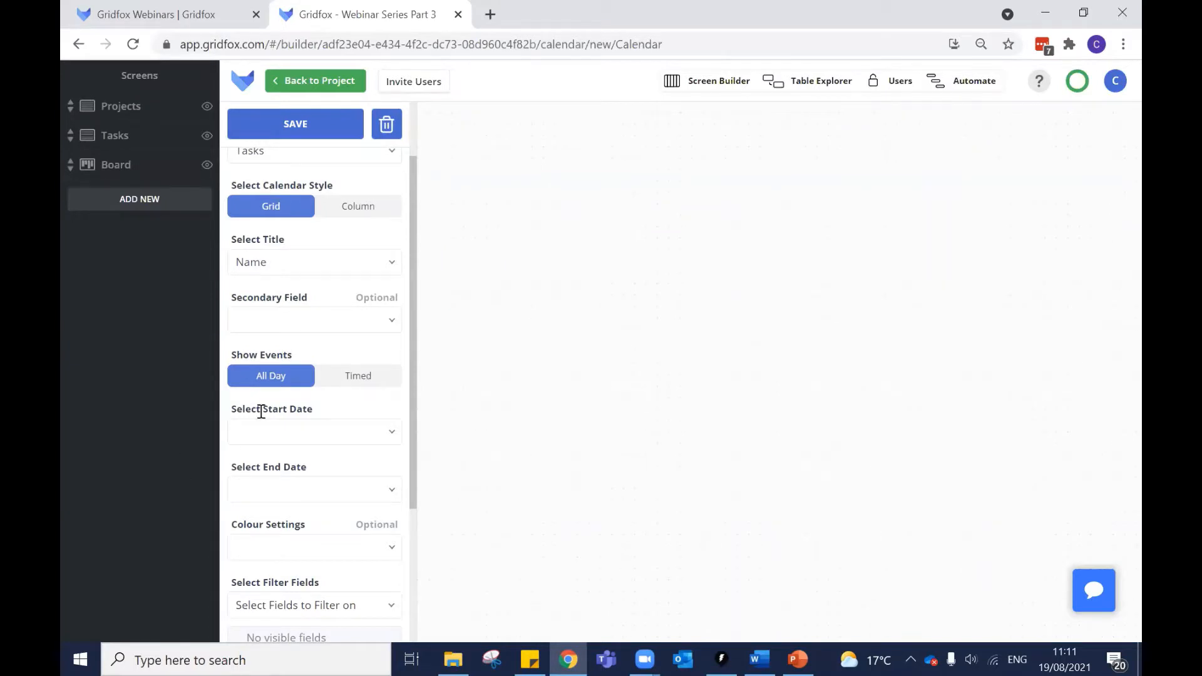
scroll(296, 435, down, 2)
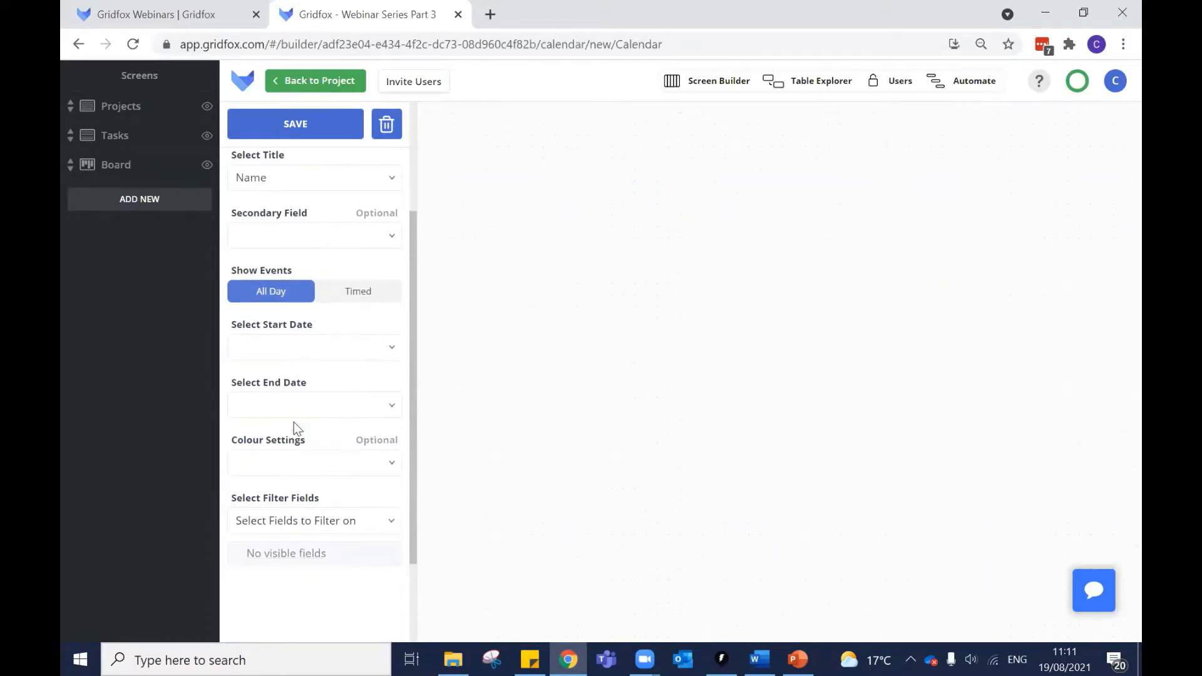
click(315, 354)
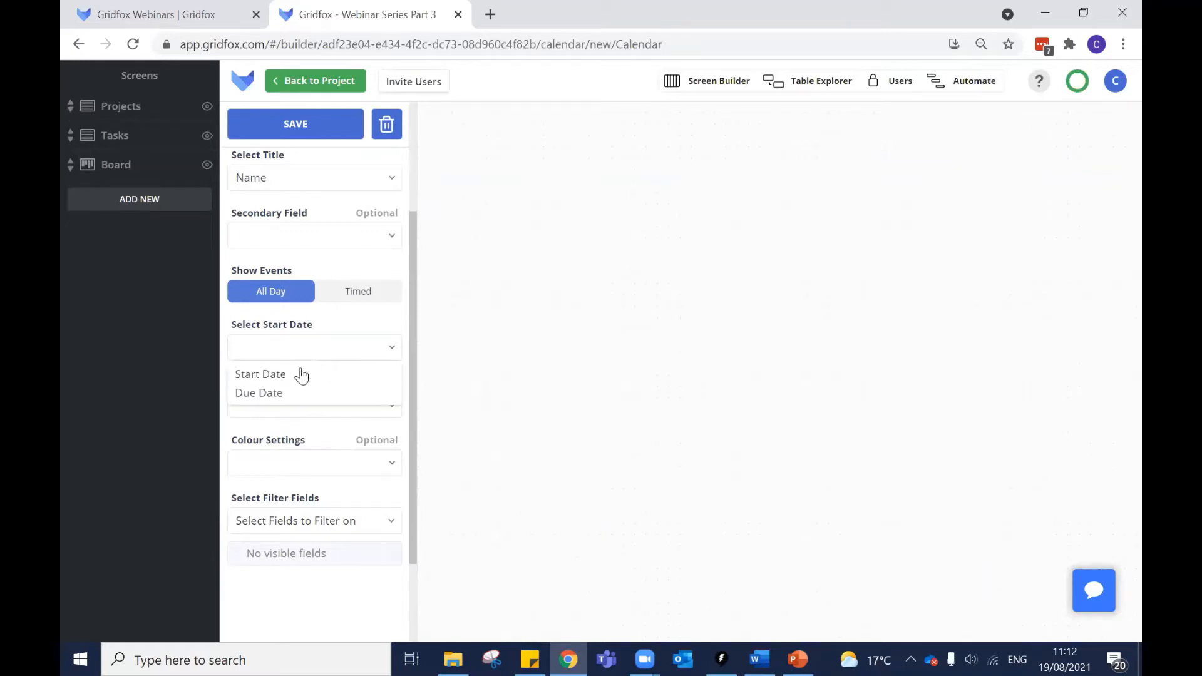
click(300, 374)
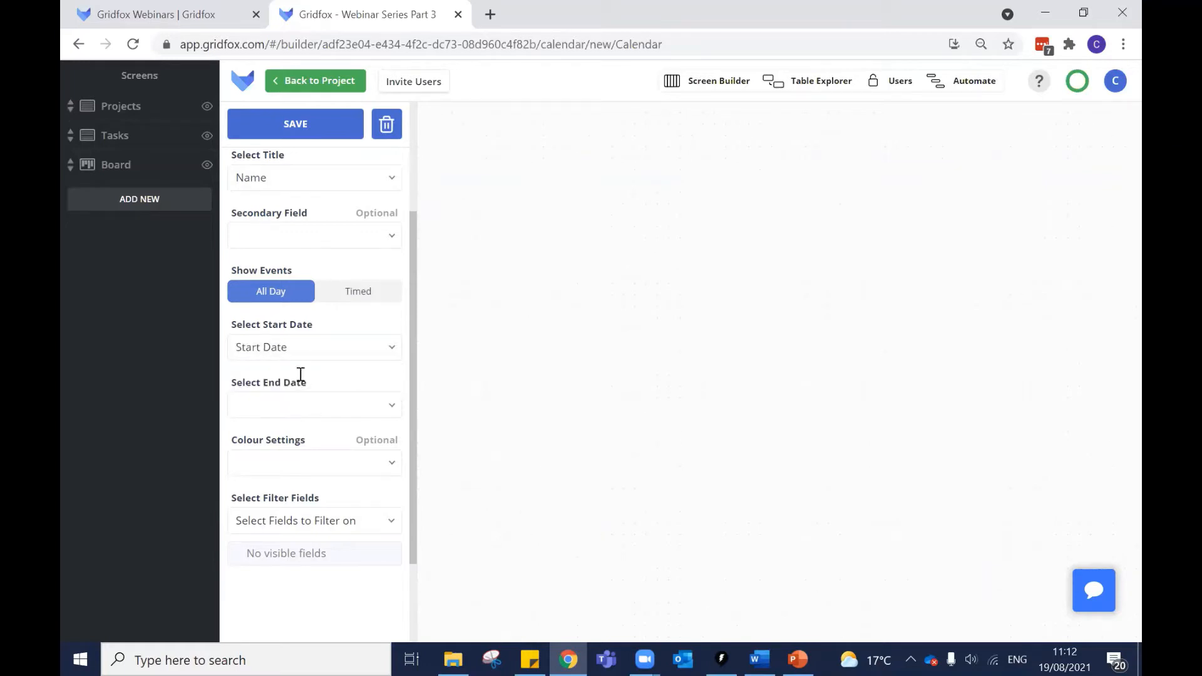
click(316, 410)
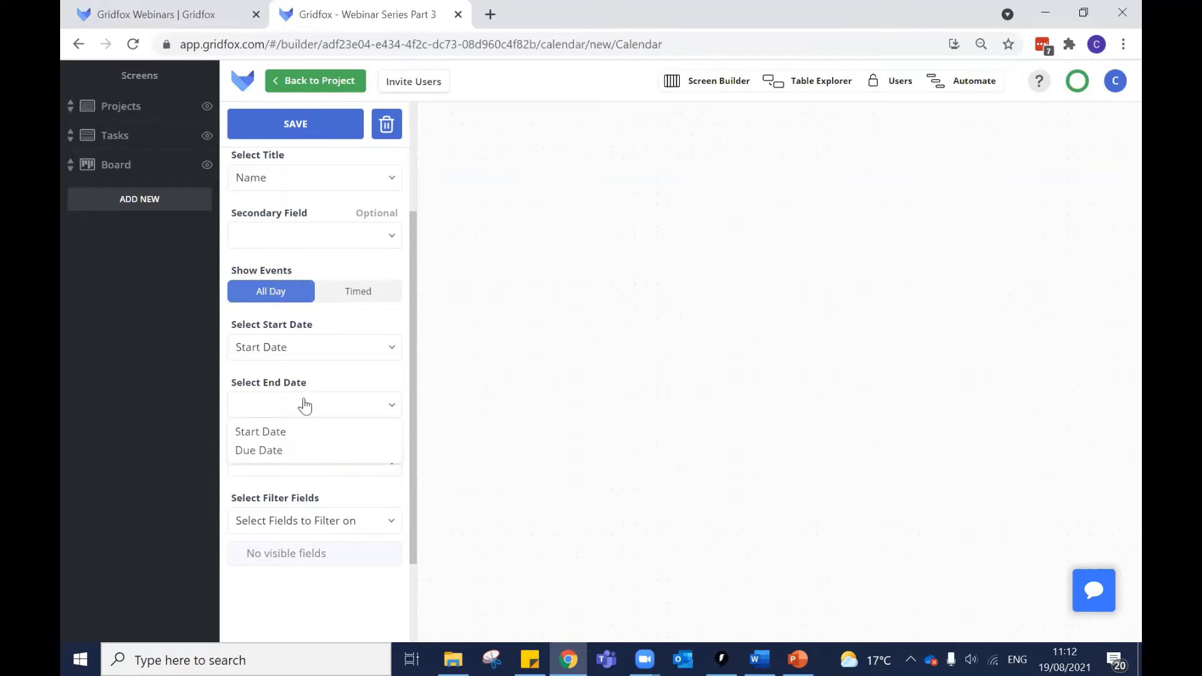
click(283, 451)
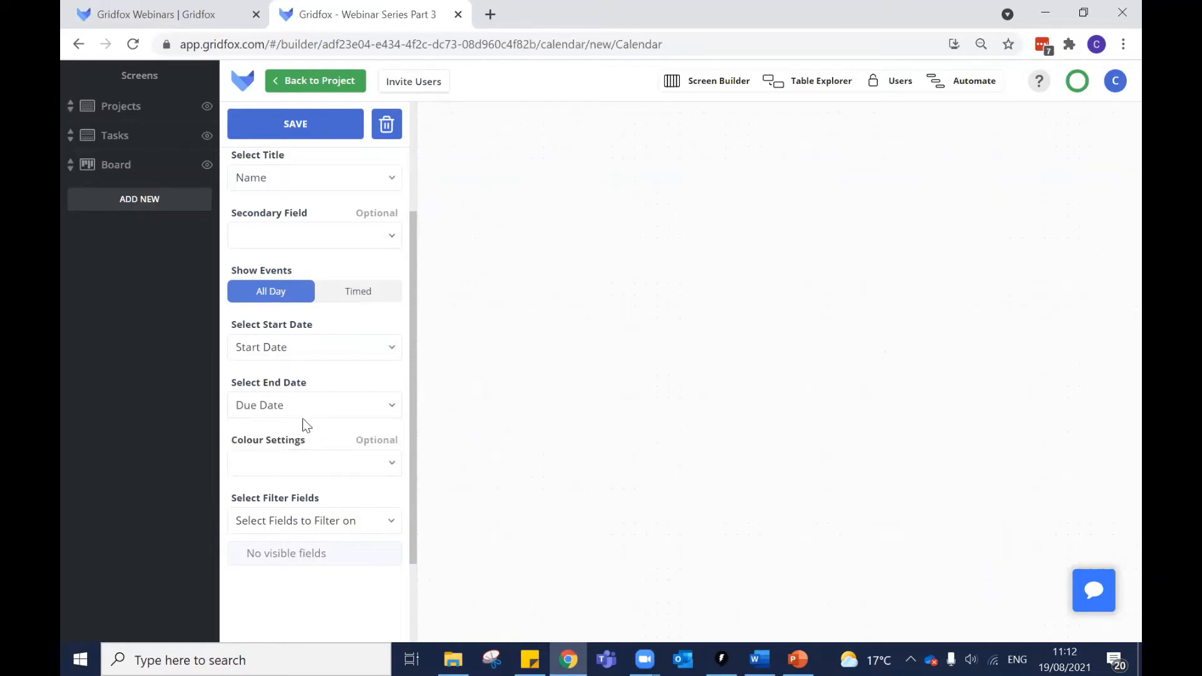
Check the calendar's colour setting options without choosing one, save the screen and return to the project.
click(341, 472)
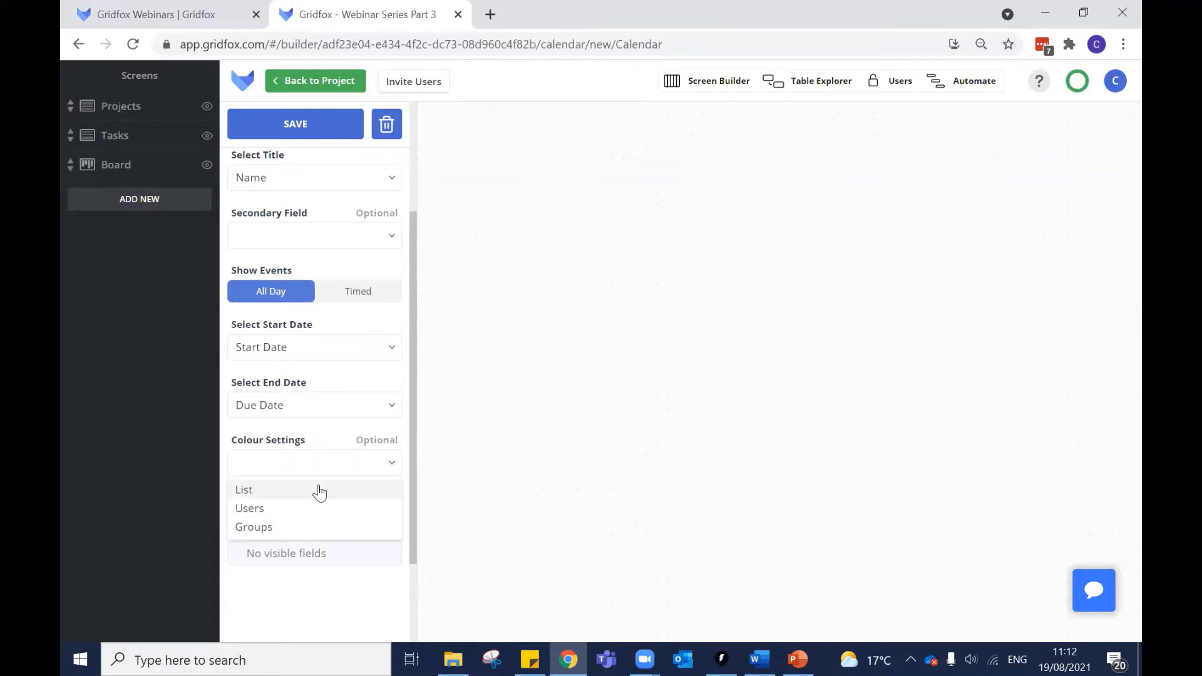
click(336, 441)
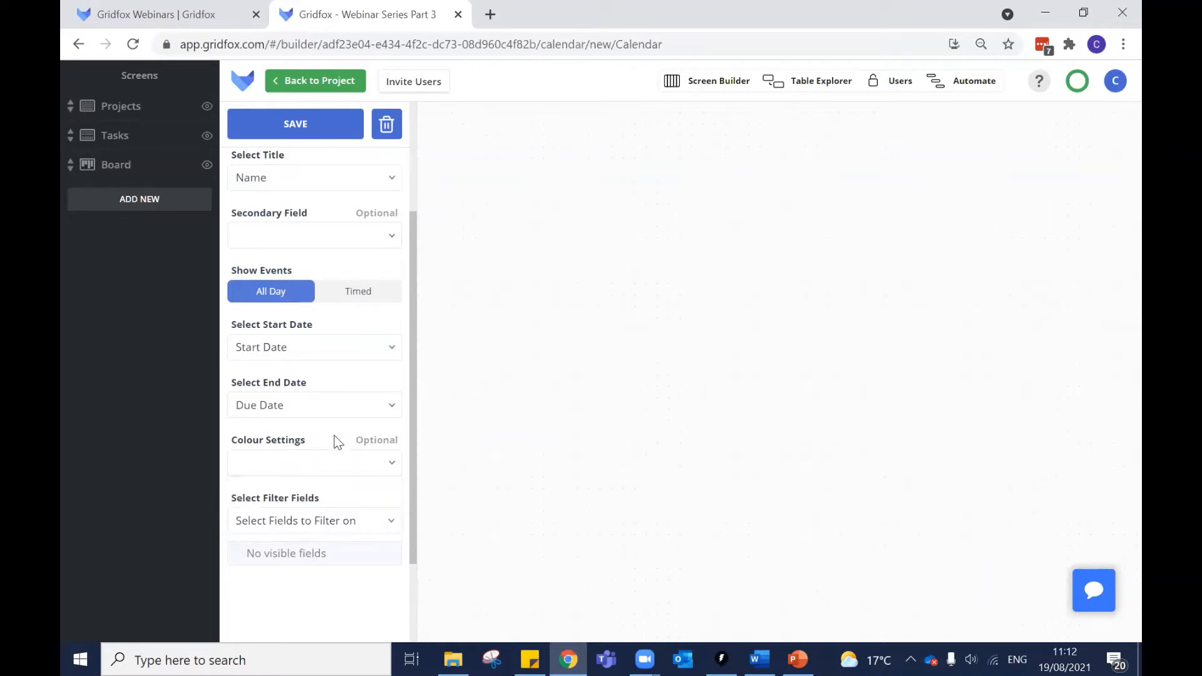
click(303, 129)
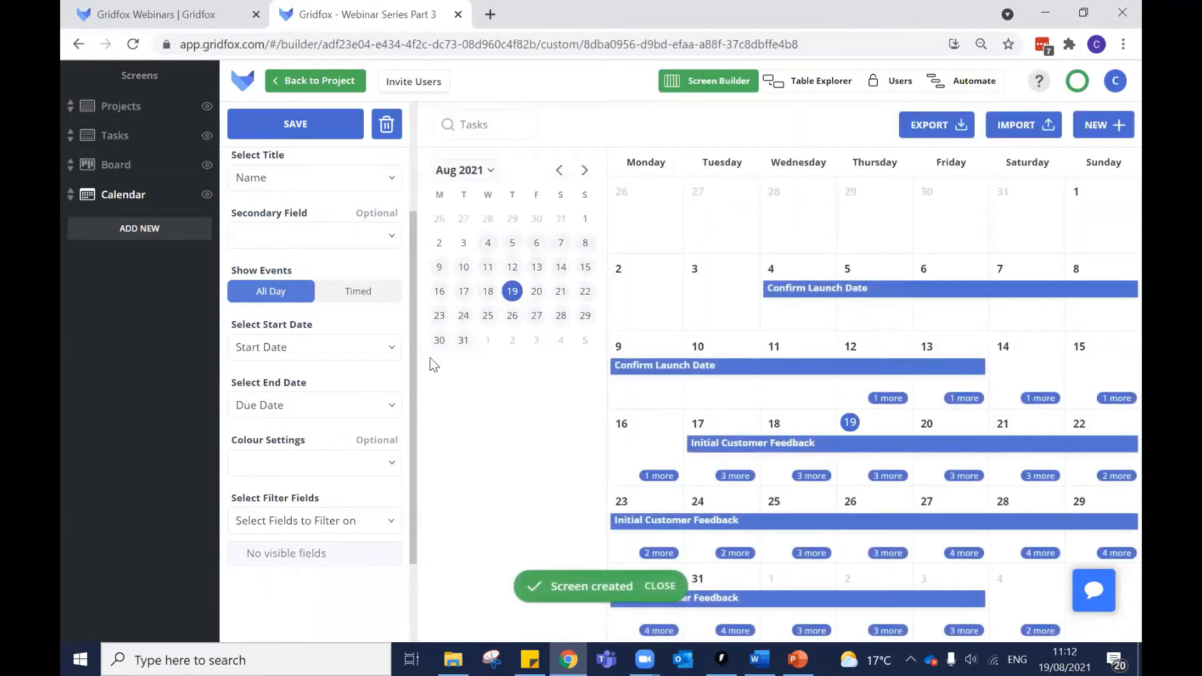
click(313, 80)
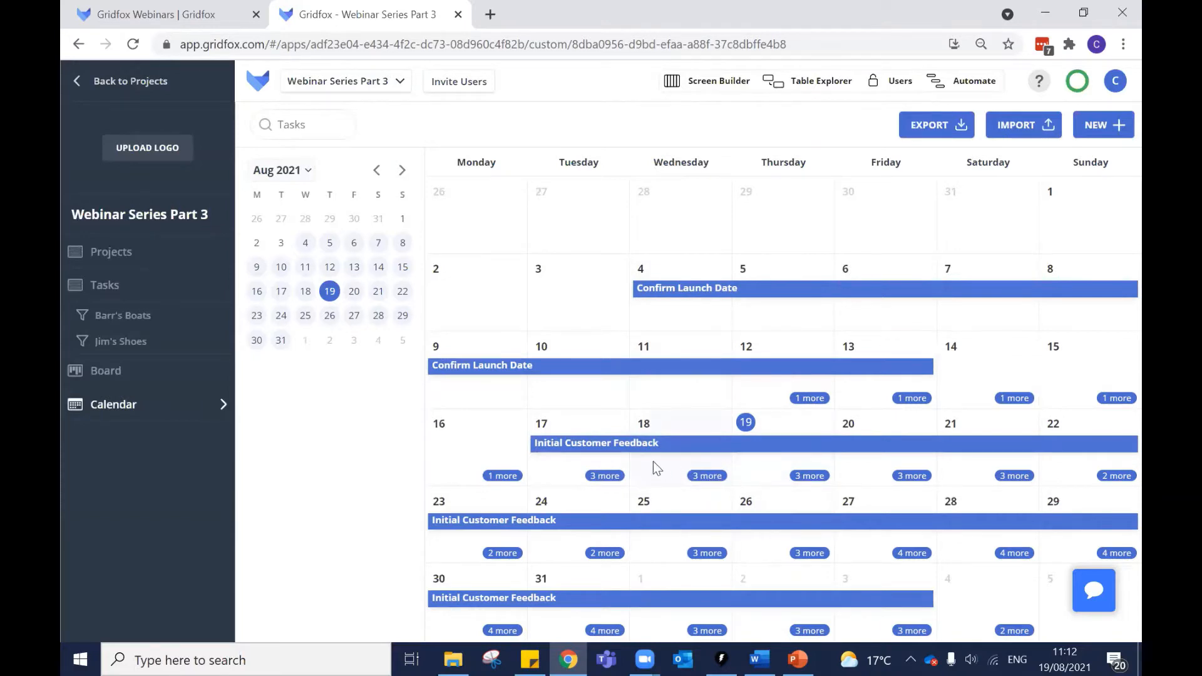
Check all events for 18/08/2021, and in the Screen Builder set the calendar's end date field to Start Date and save.
click(698, 475)
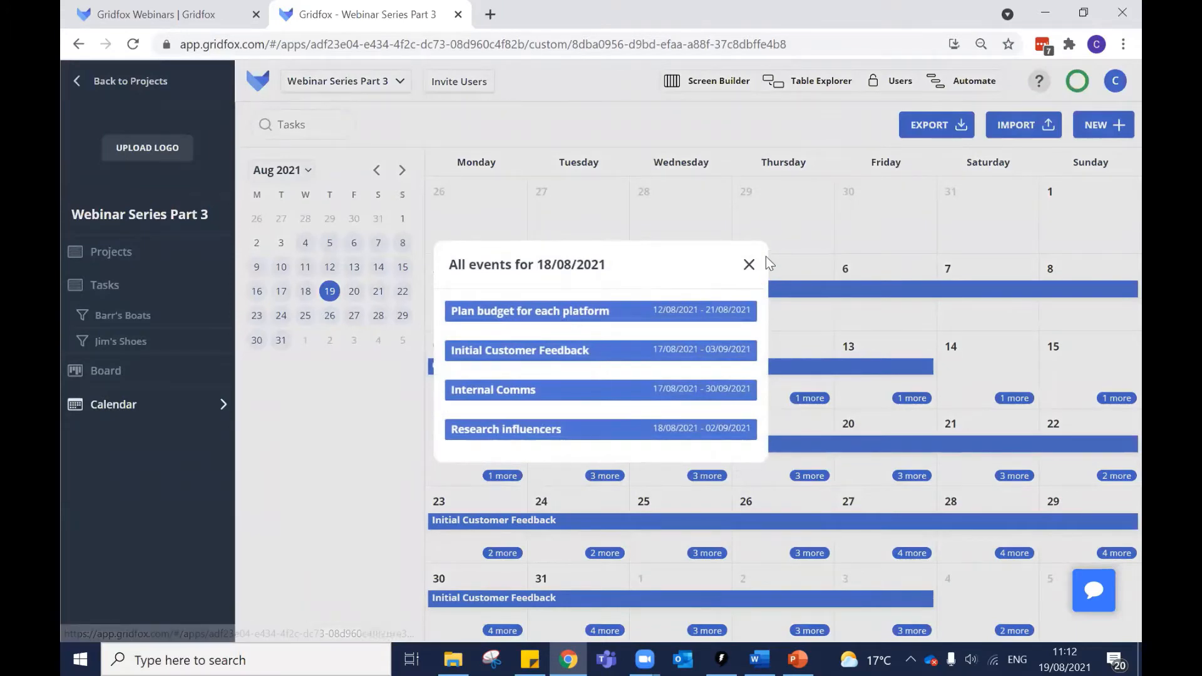
click(749, 264)
click(708, 80)
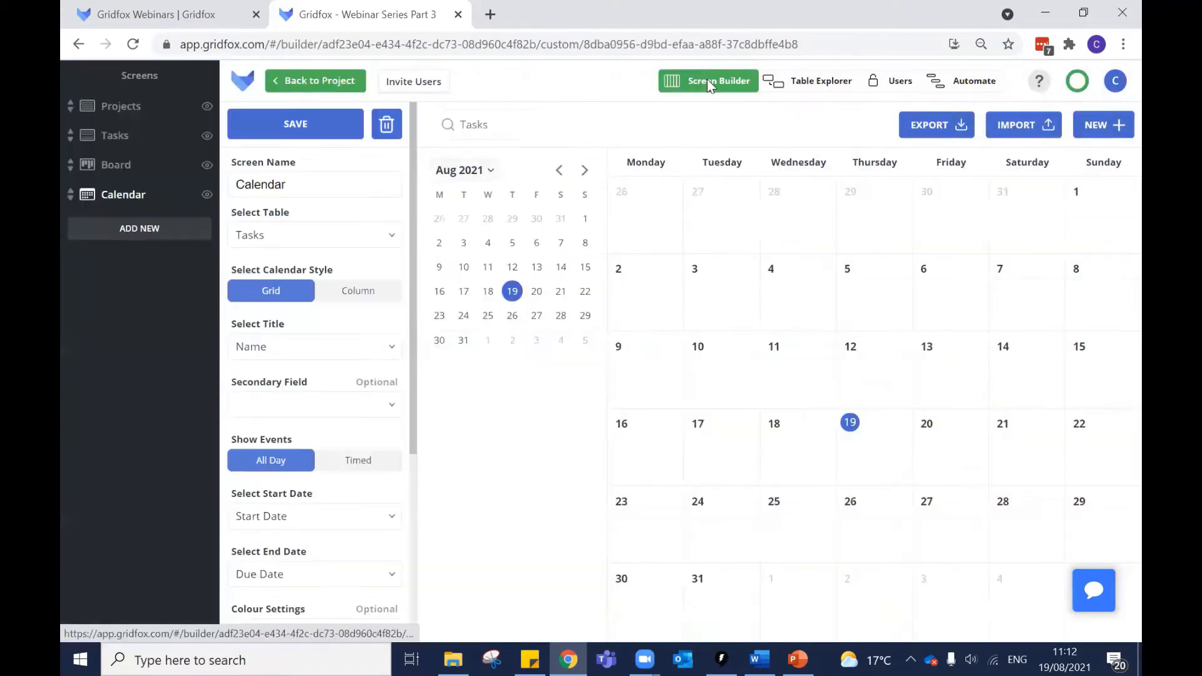
scroll(369, 401, down, 1)
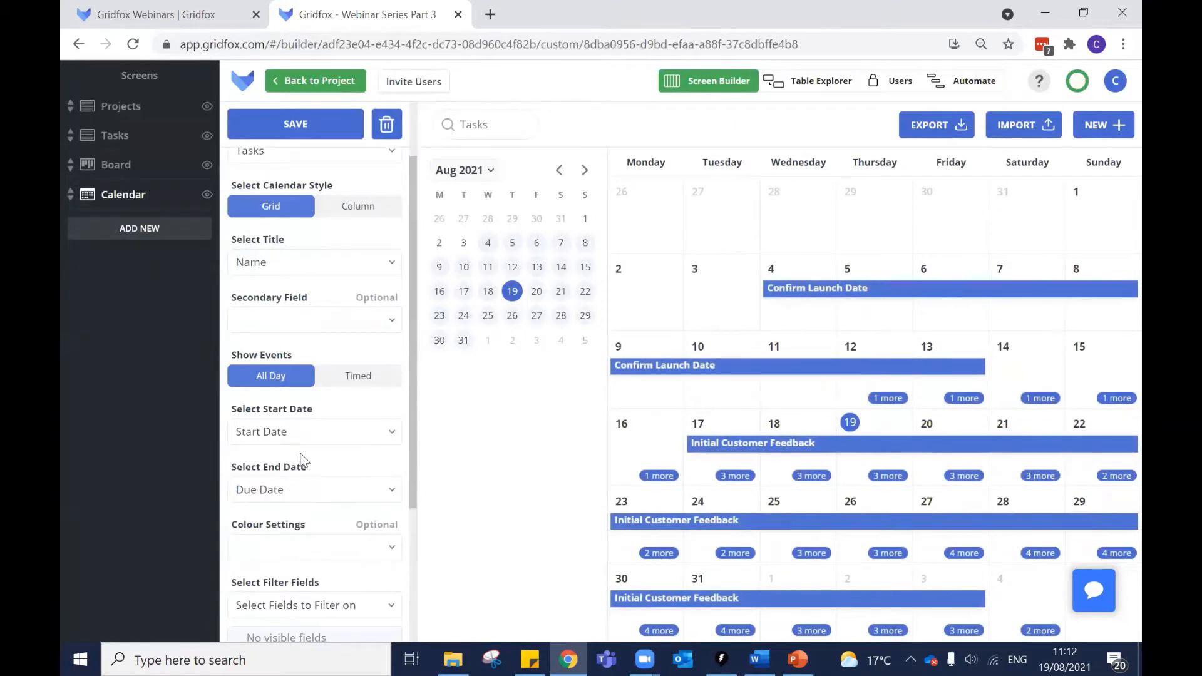
click(296, 492)
click(290, 517)
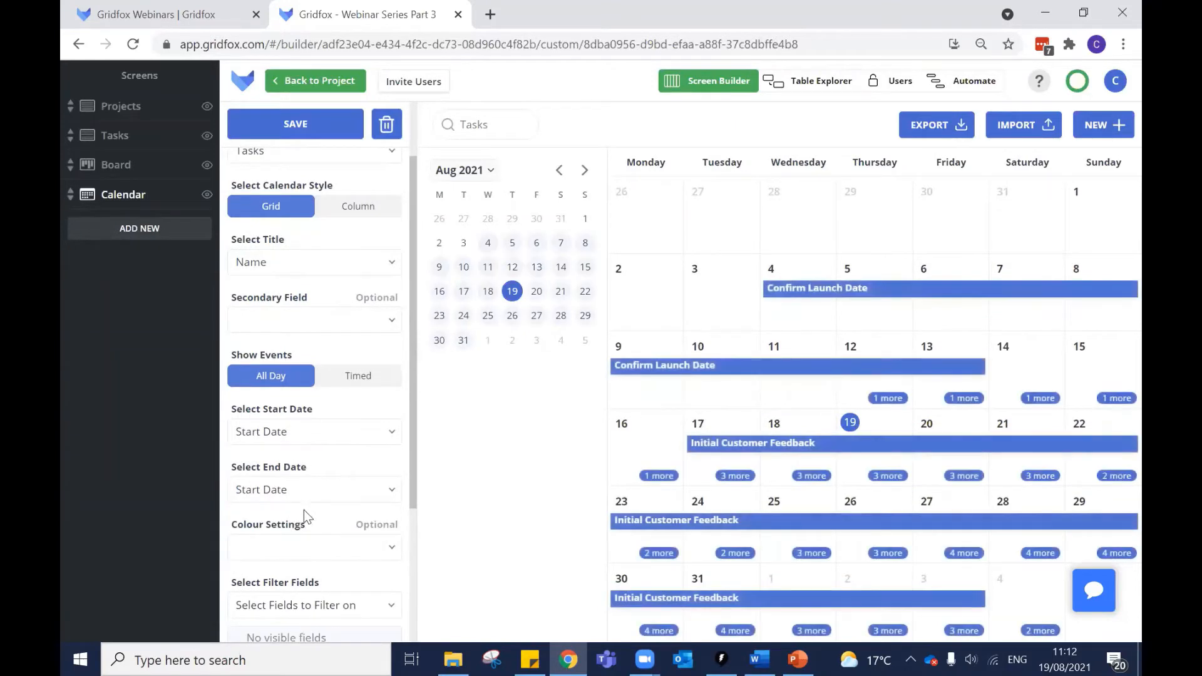
click(283, 125)
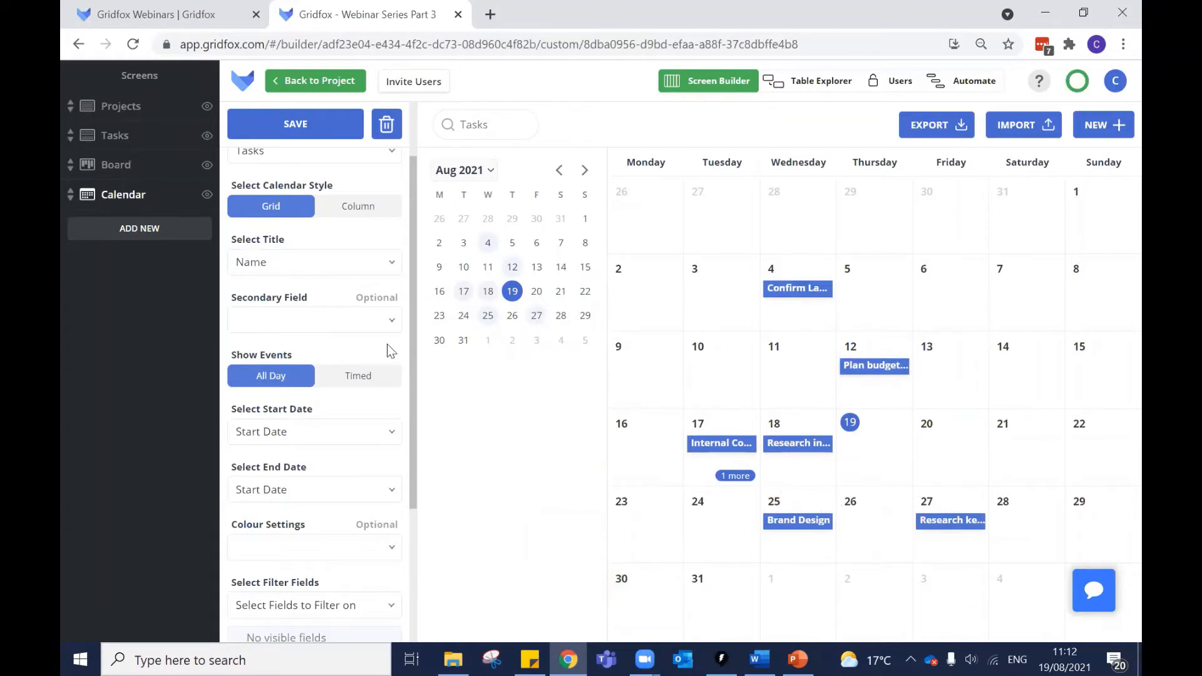
Colour the calendar's events by the Status list field, save the screen and return to the project.
scroll(388, 349, down, 2)
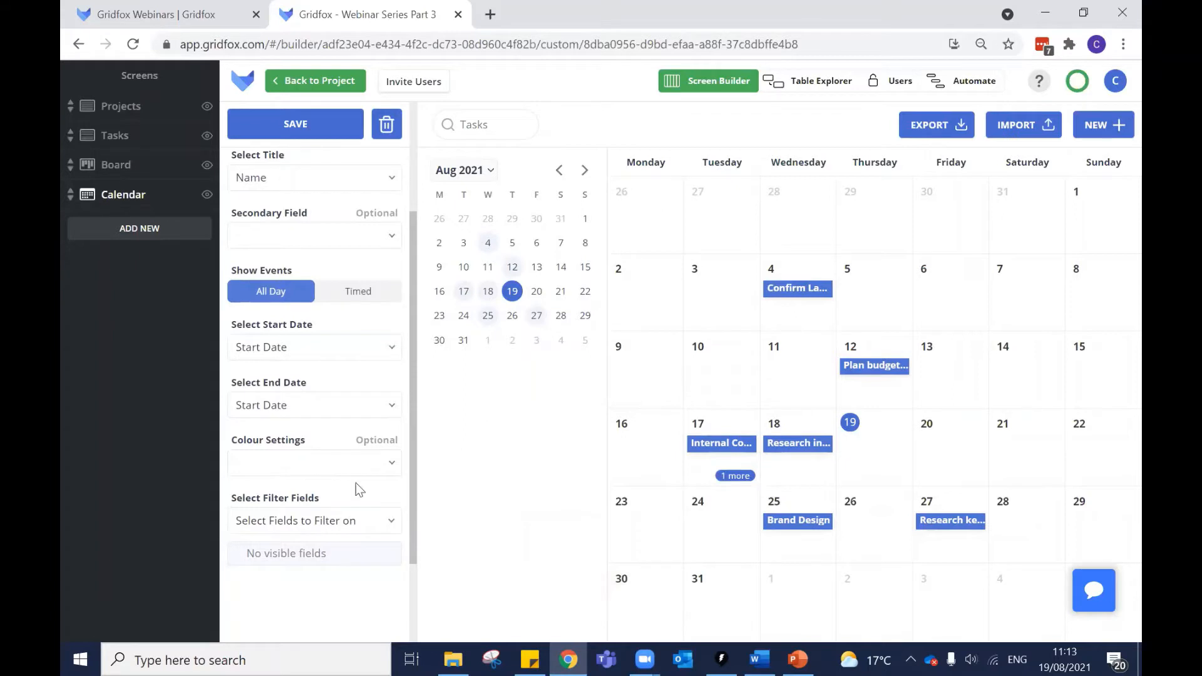
click(296, 469)
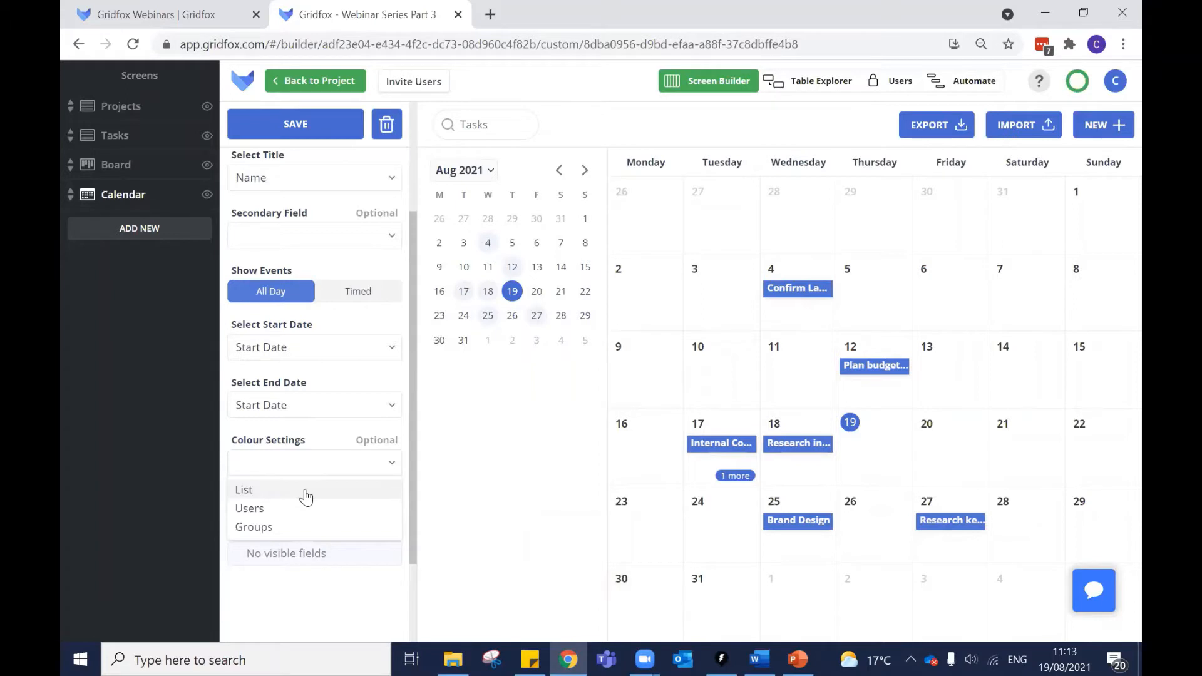
click(306, 491)
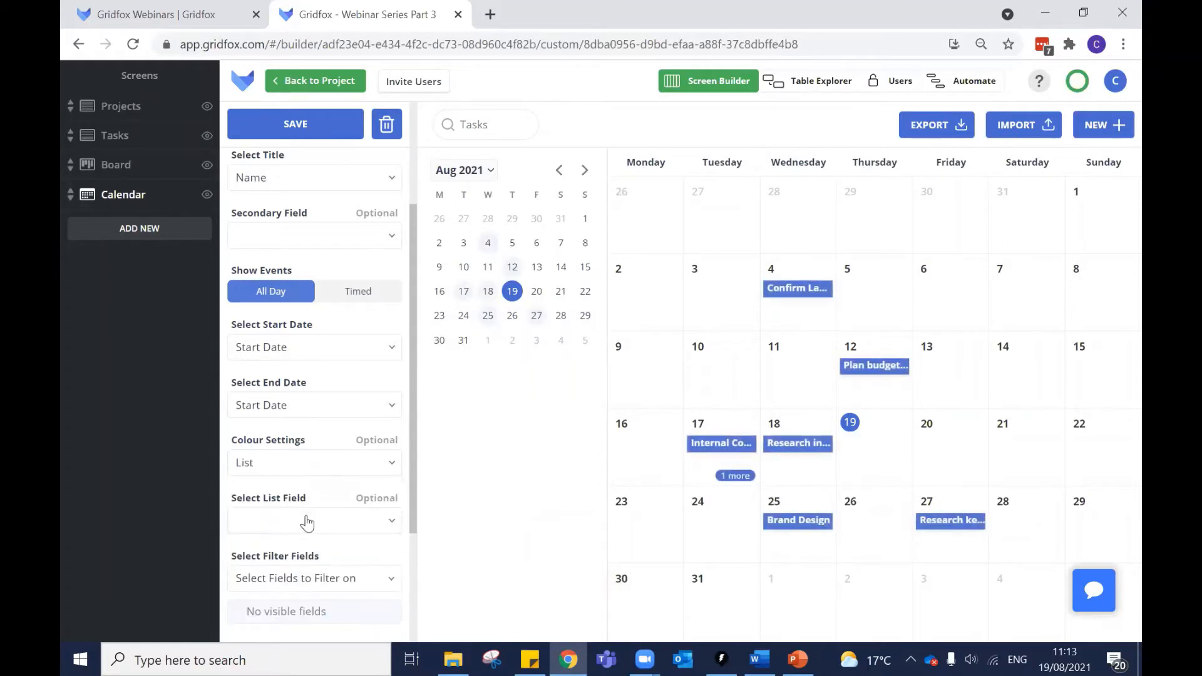
click(306, 521)
click(285, 548)
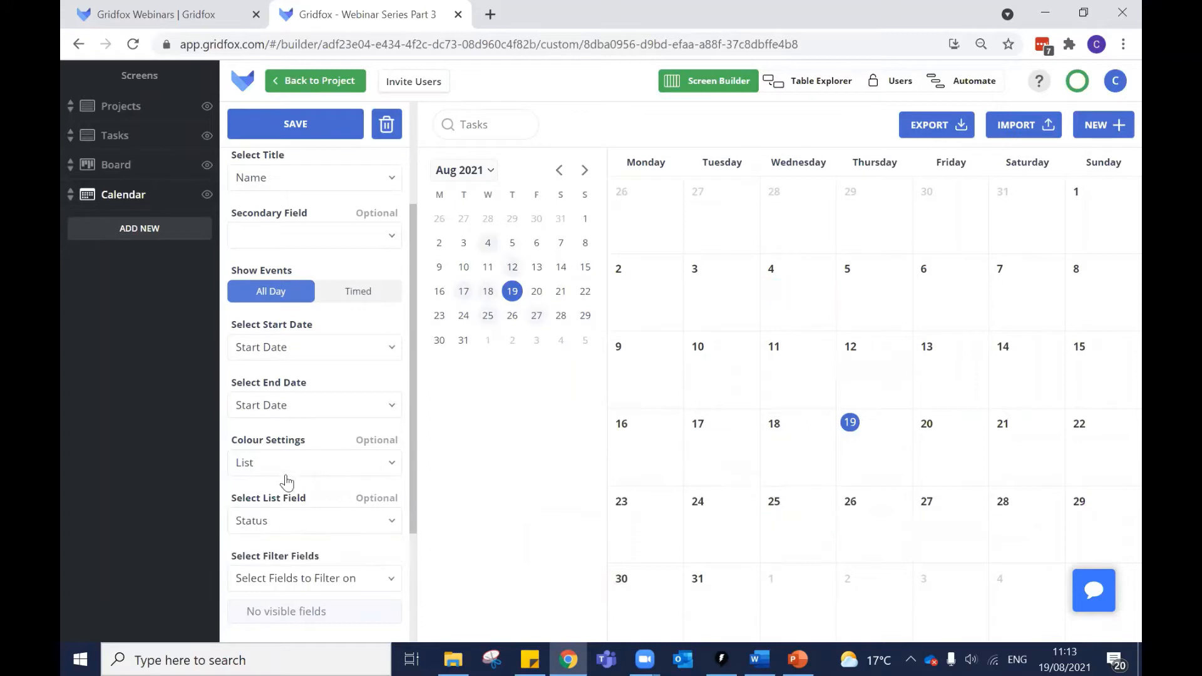
click(319, 133)
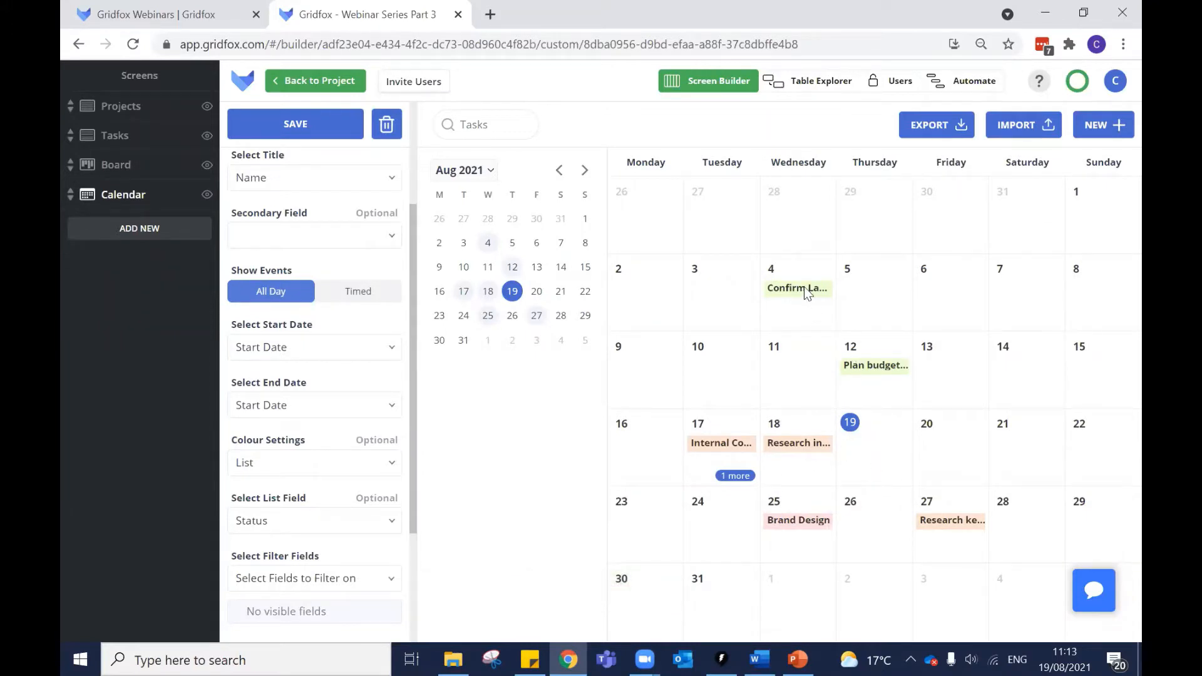
click(320, 84)
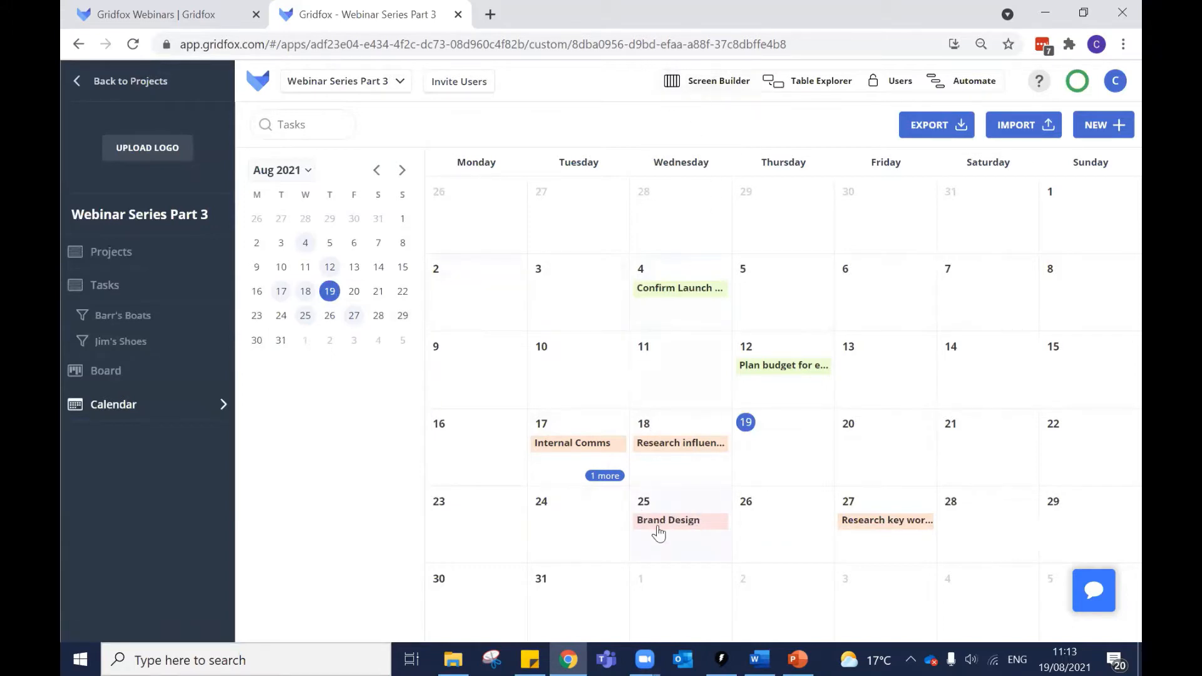
Reopen the Calendar screen in the Screen Builder and examine its available filter fields without choosing one.
click(704, 82)
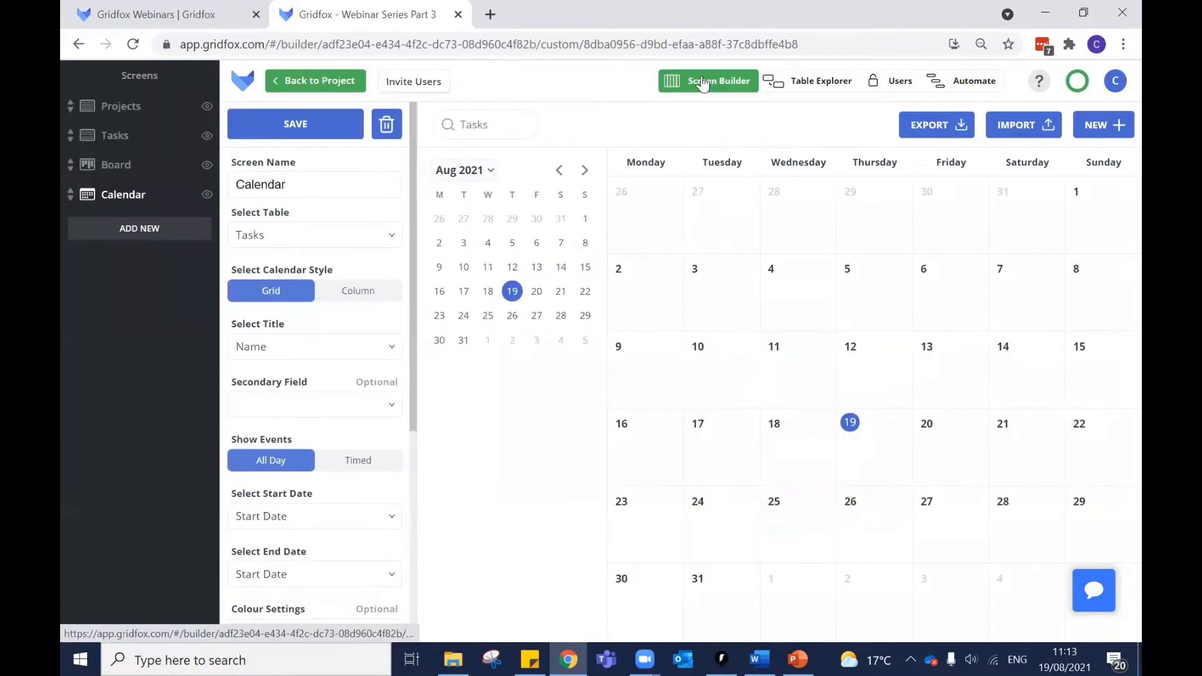
scroll(308, 388, down, 3)
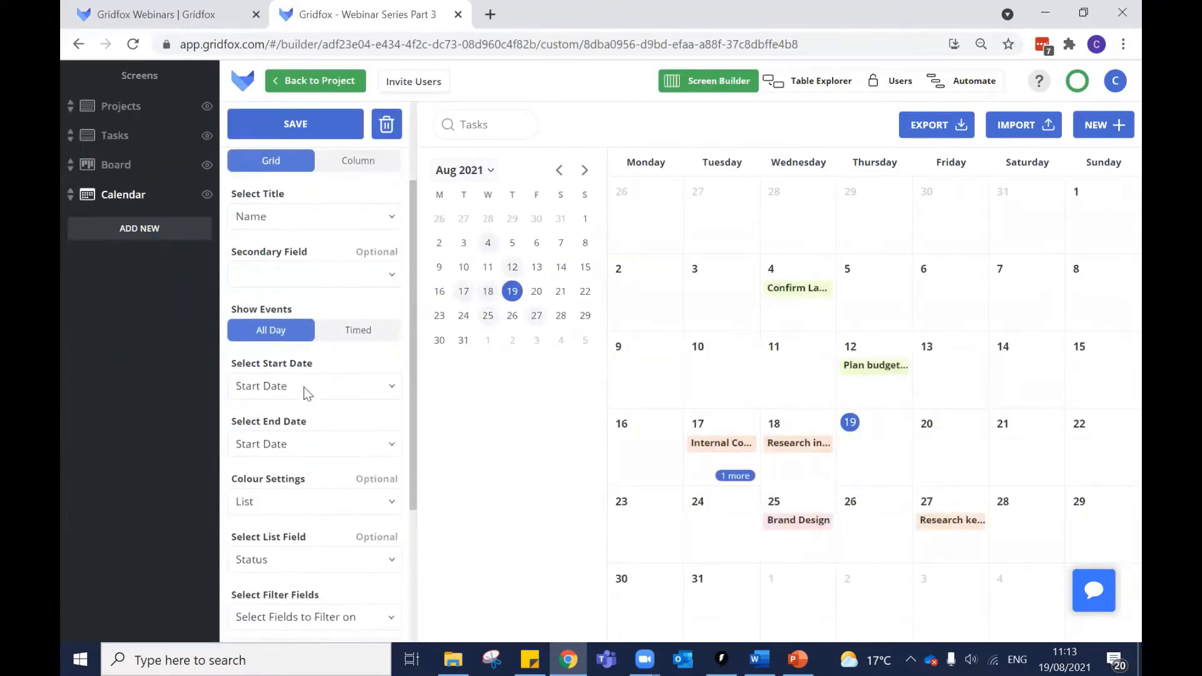
scroll(310, 382, up, 2)
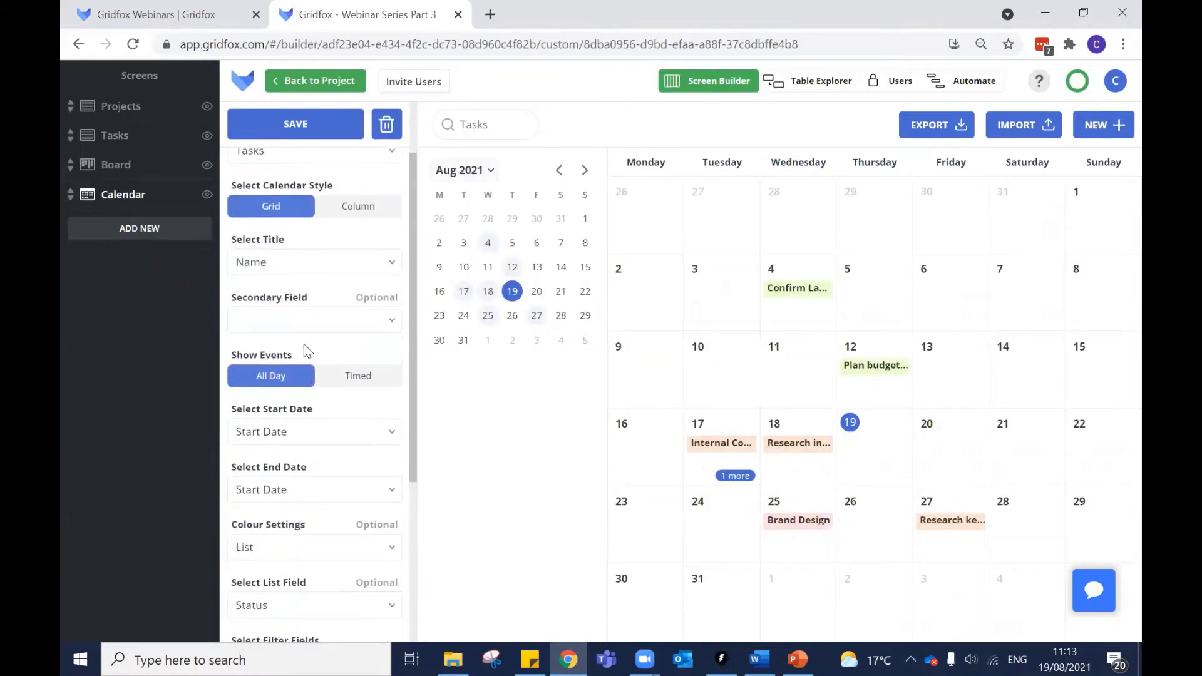
scroll(305, 351, down, 2)
scroll(344, 407, down, 3)
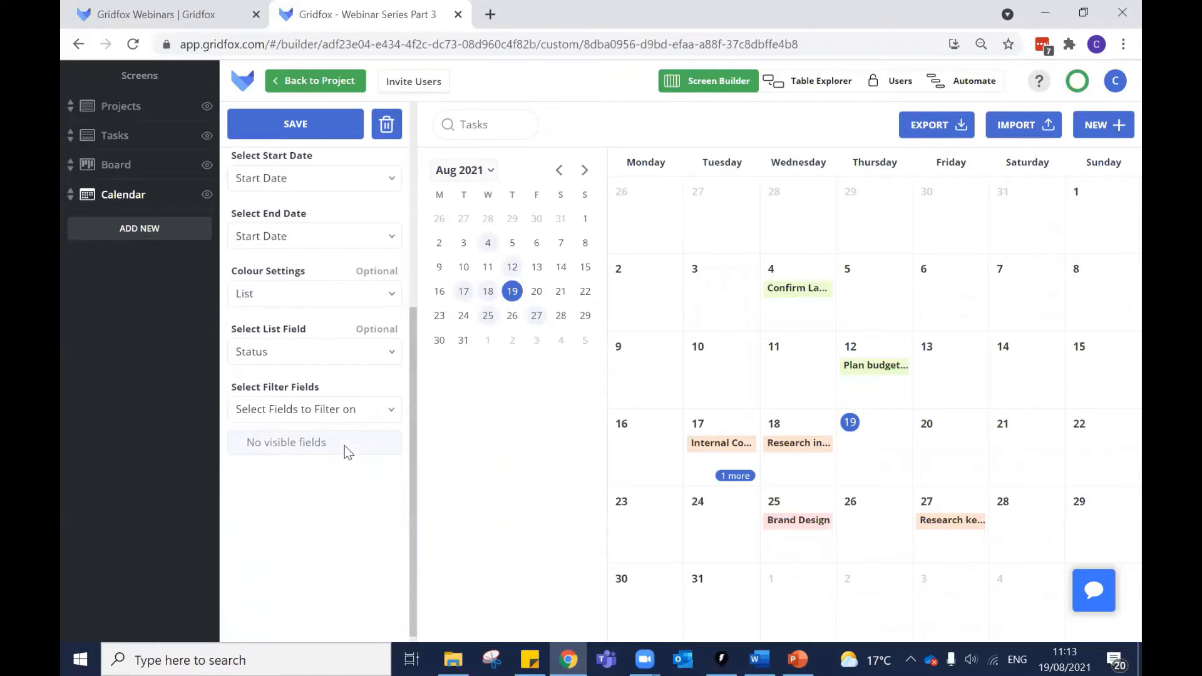
click(332, 415)
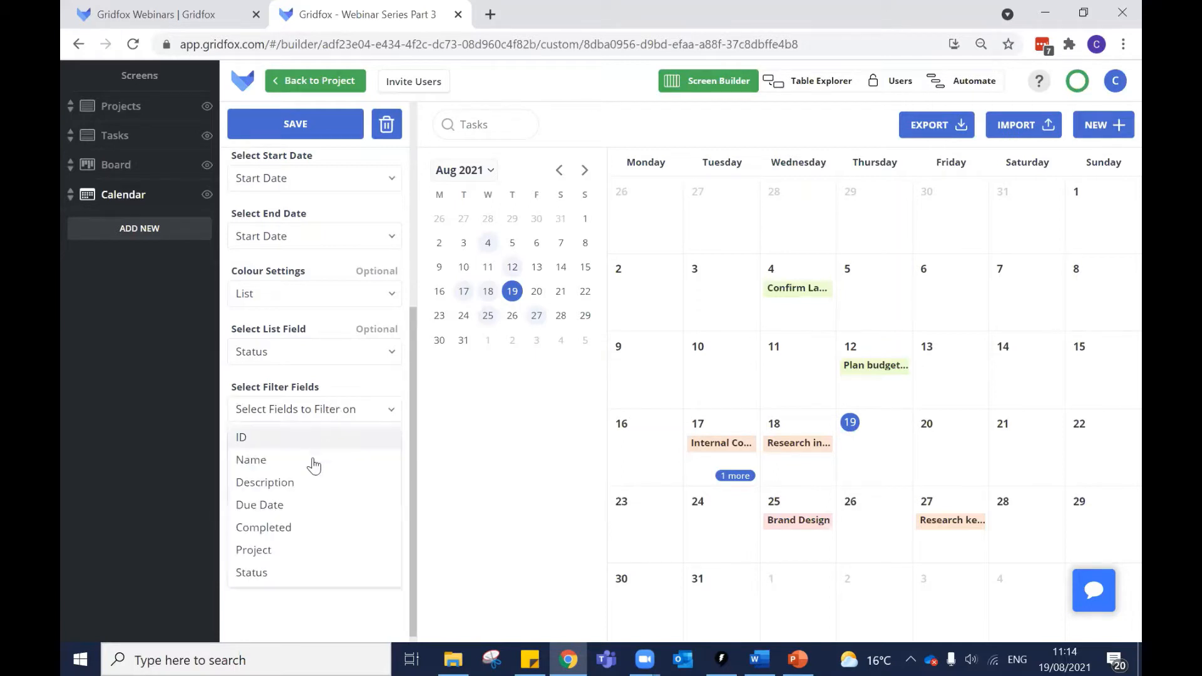
click(346, 375)
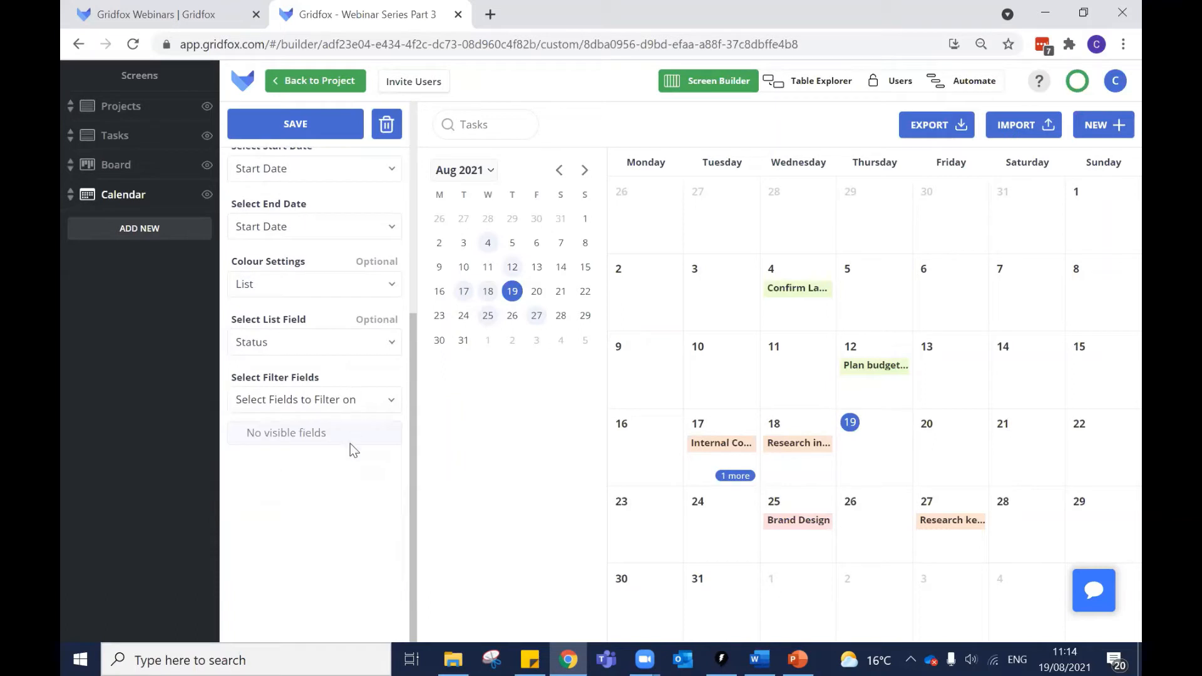
Switch the calendar style to Column, save the screen and review the additional column, row and total settings.
scroll(353, 443, up, 3)
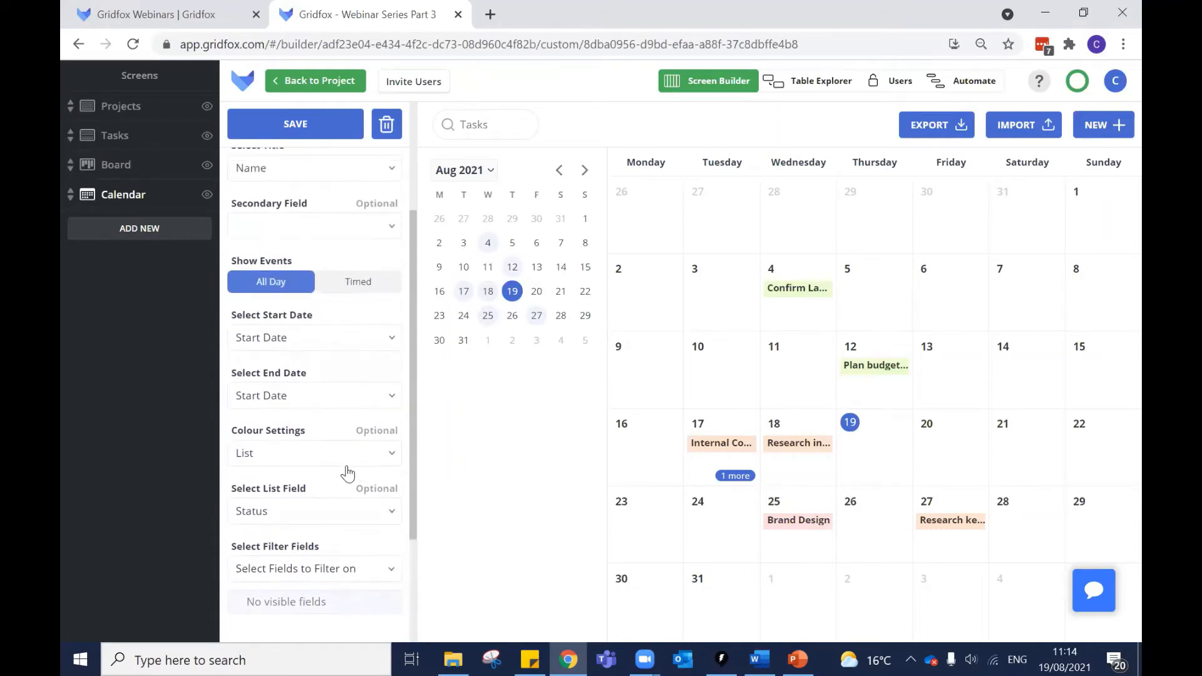
scroll(352, 411, up, 2)
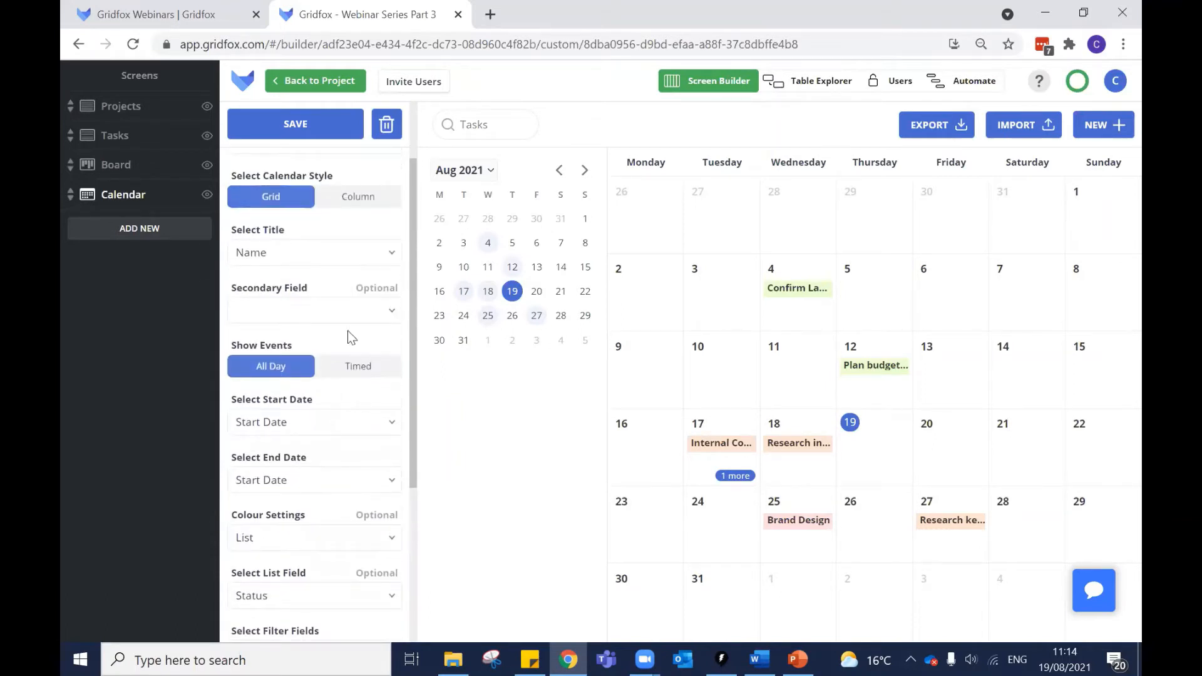
scroll(347, 330, up, 2)
scroll(362, 254, up, 1)
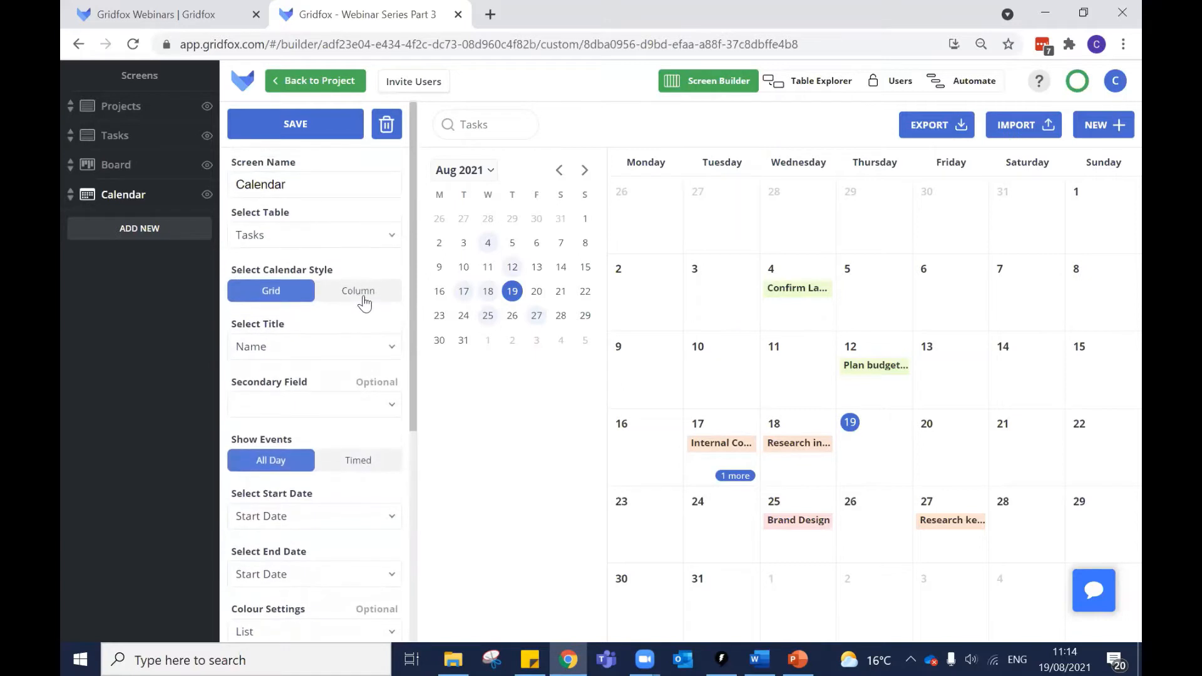
click(364, 300)
click(307, 125)
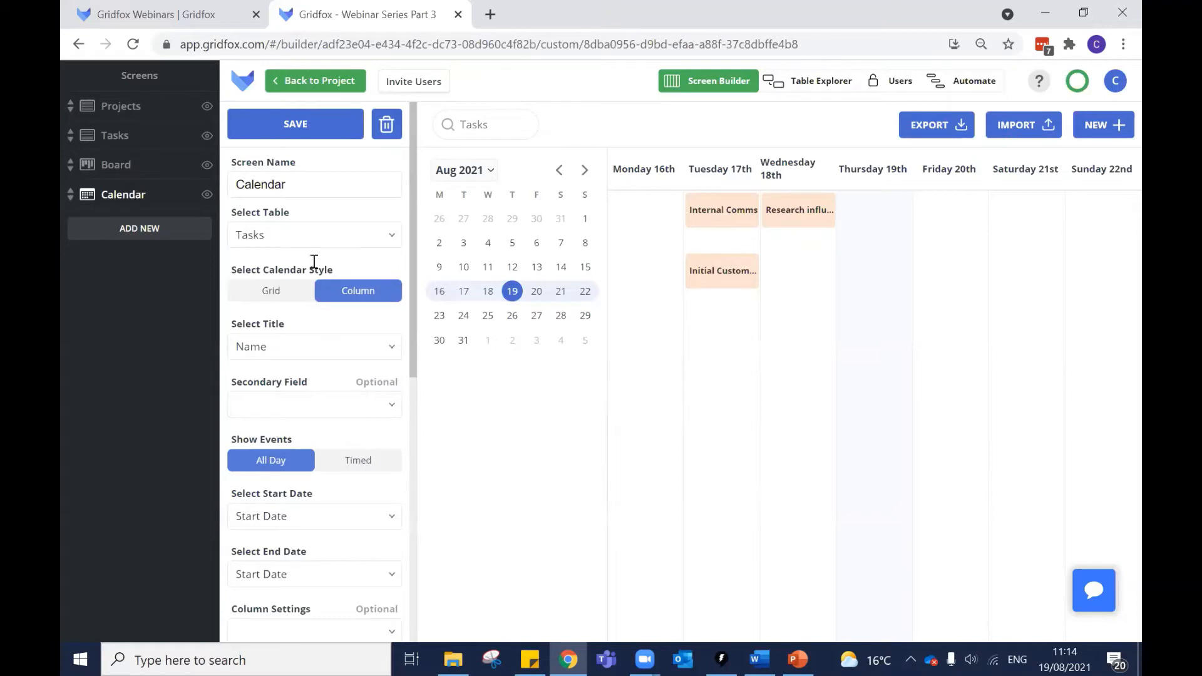
scroll(311, 372, down, 7)
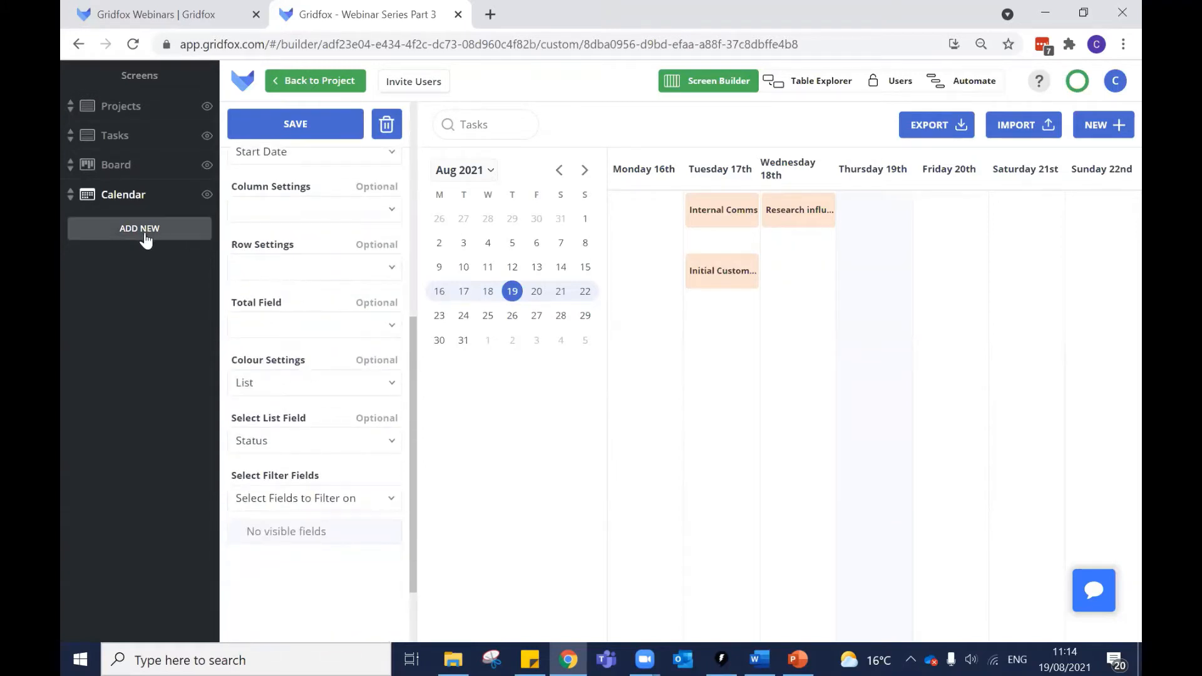
Add a new Gantt screen named "Gantt" to the project.
click(178, 232)
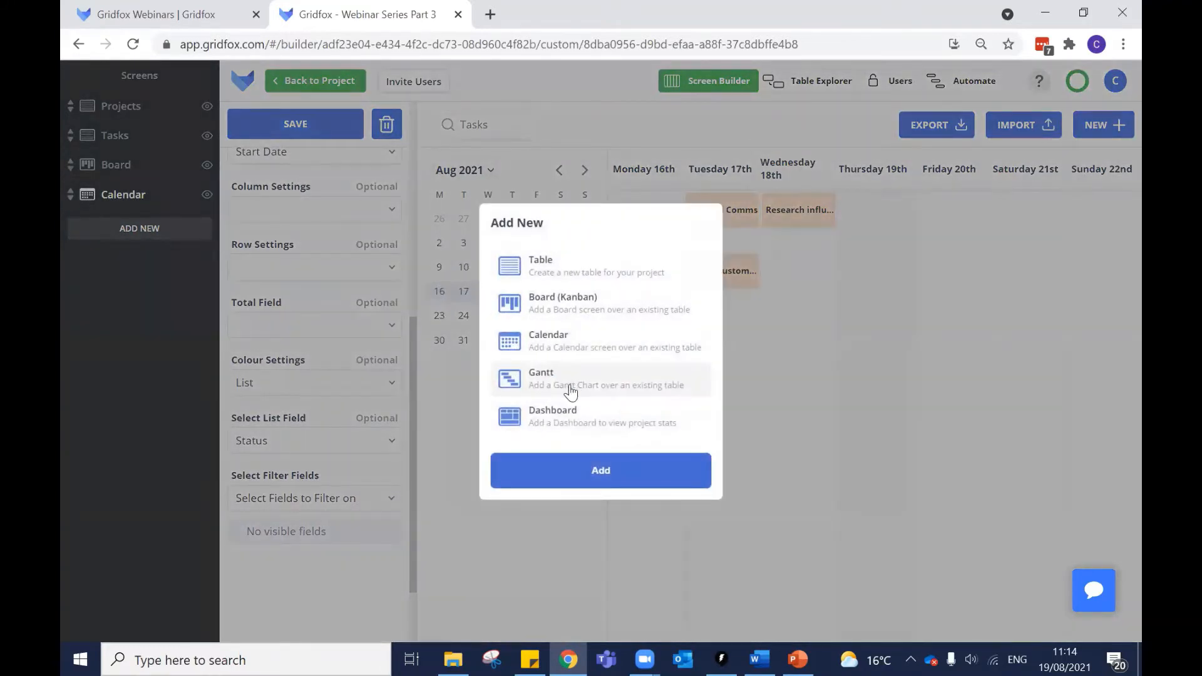
click(570, 391)
text(Gan)
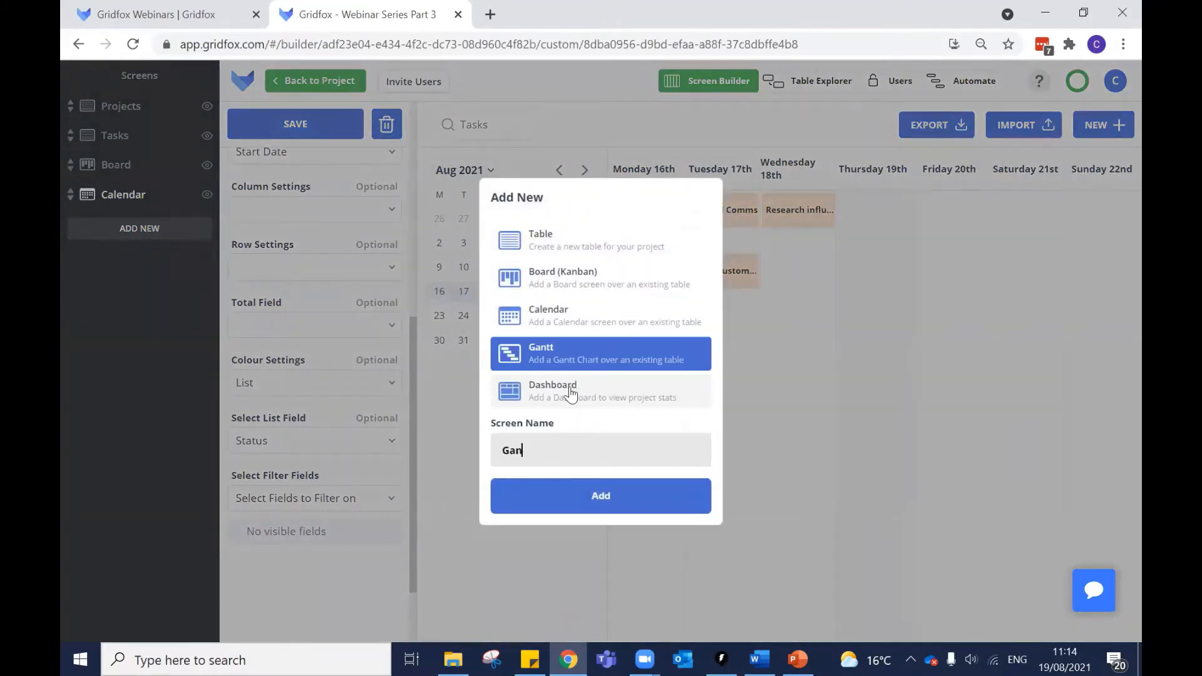
text(tt)
click(611, 487)
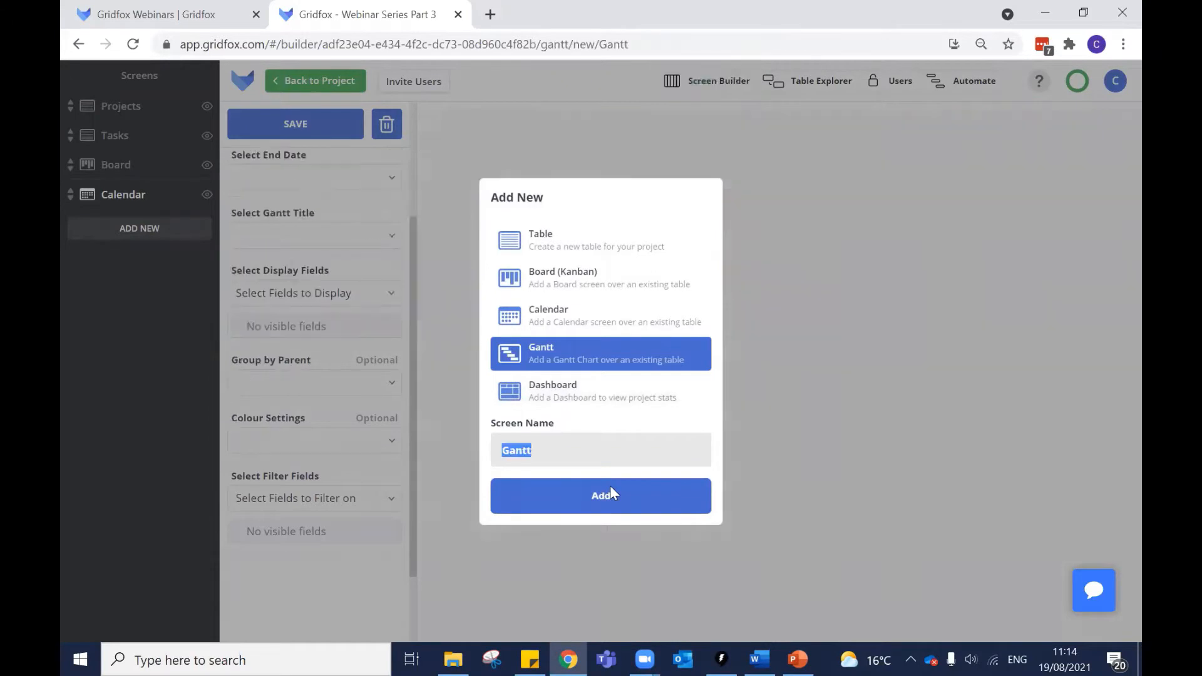
Base the Gantt chart on the Tasks table, with Start Date as the start and Due Date as the end.
scroll(370, 384, up, 3)
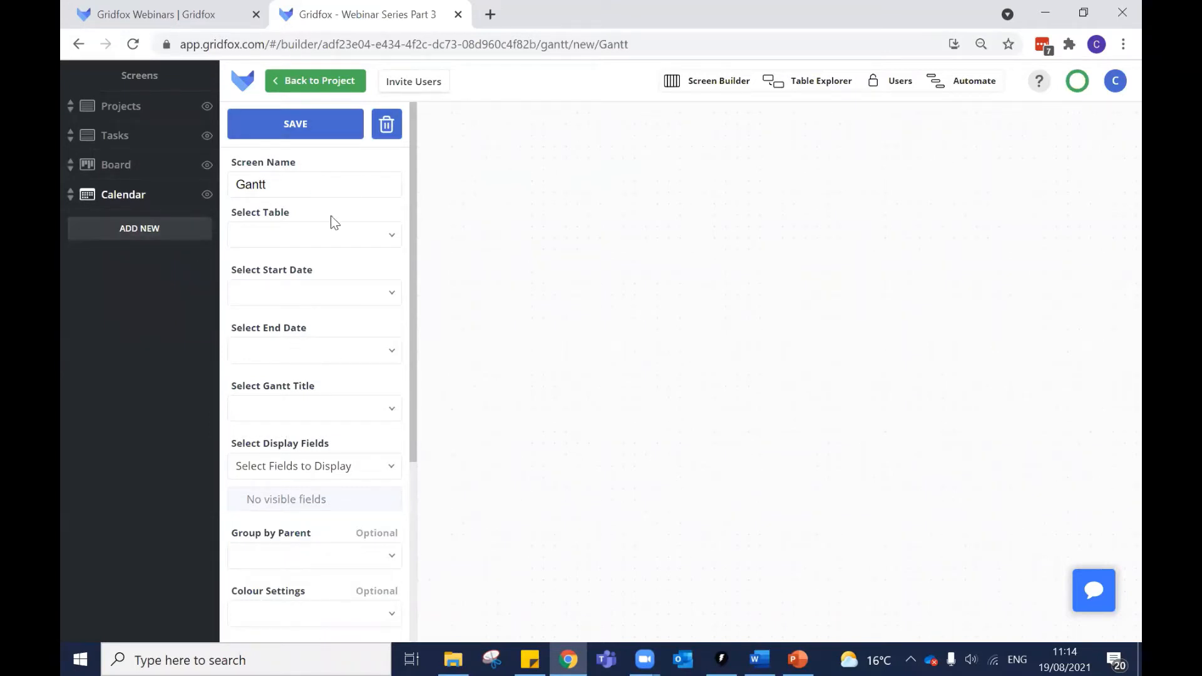
scroll(337, 322, down, 1)
scroll(338, 325, up, 1)
click(339, 233)
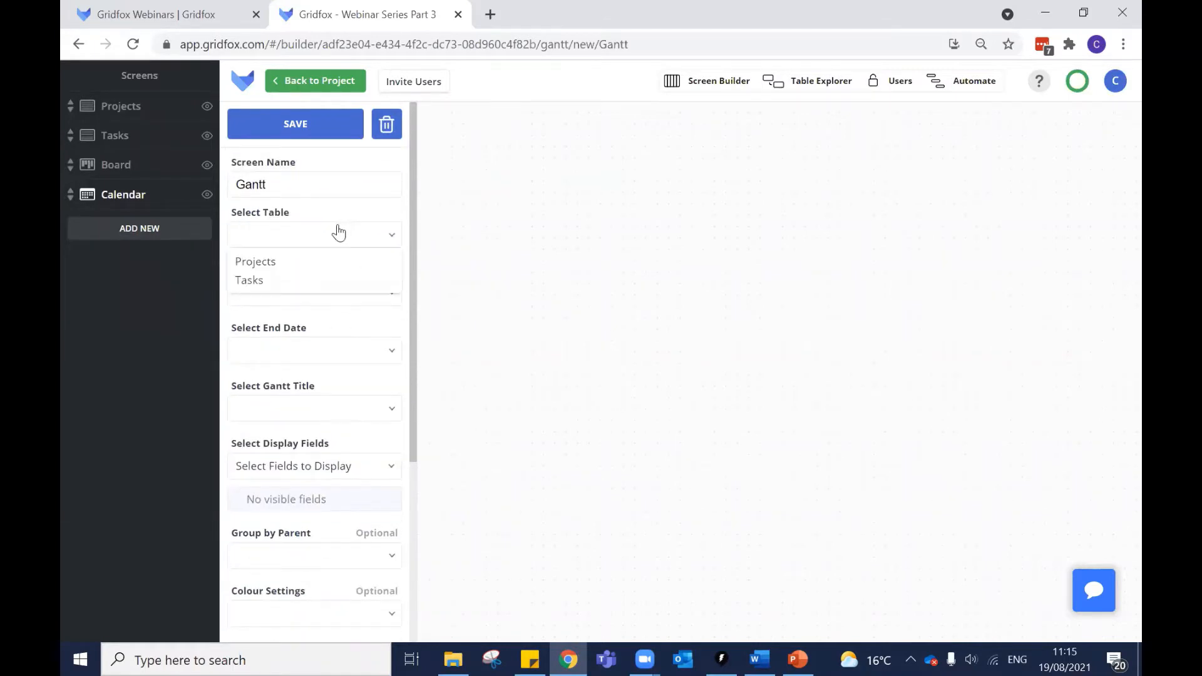
click(282, 283)
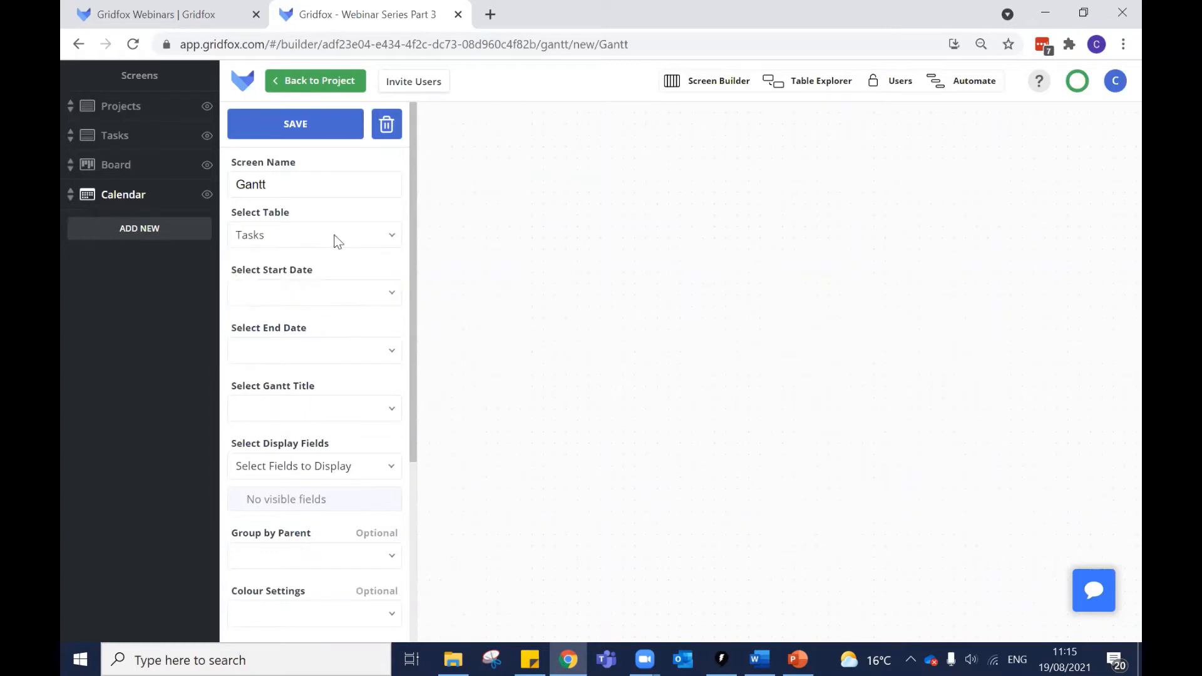
click(340, 303)
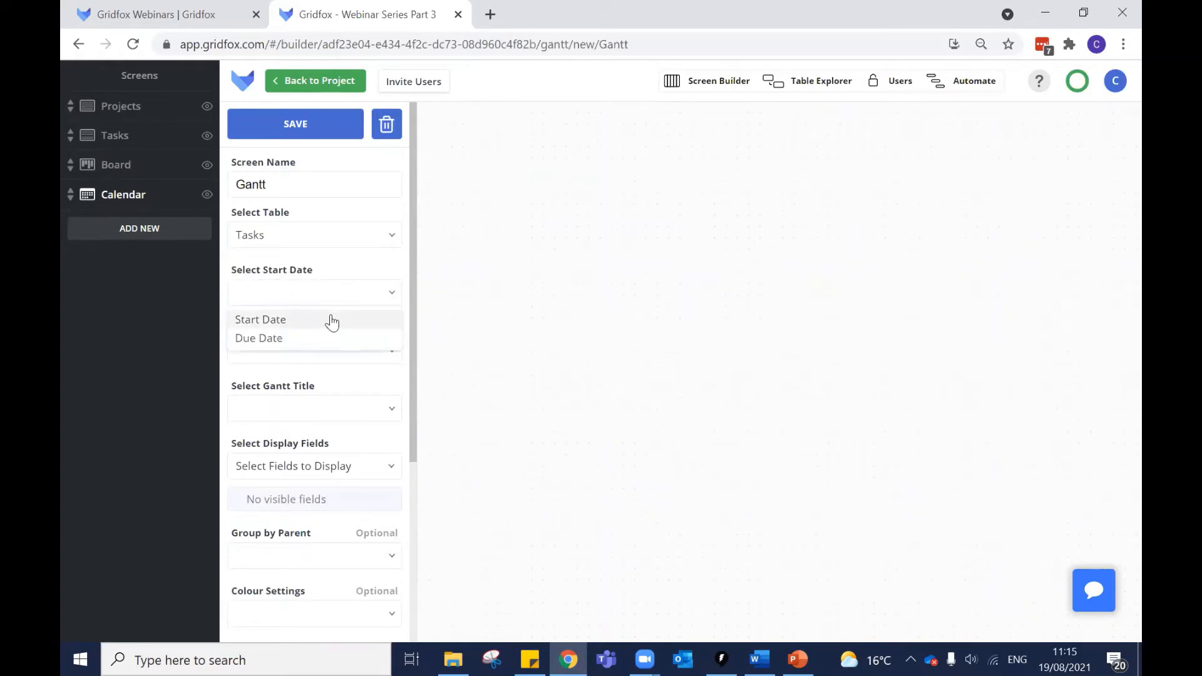
click(332, 321)
click(328, 352)
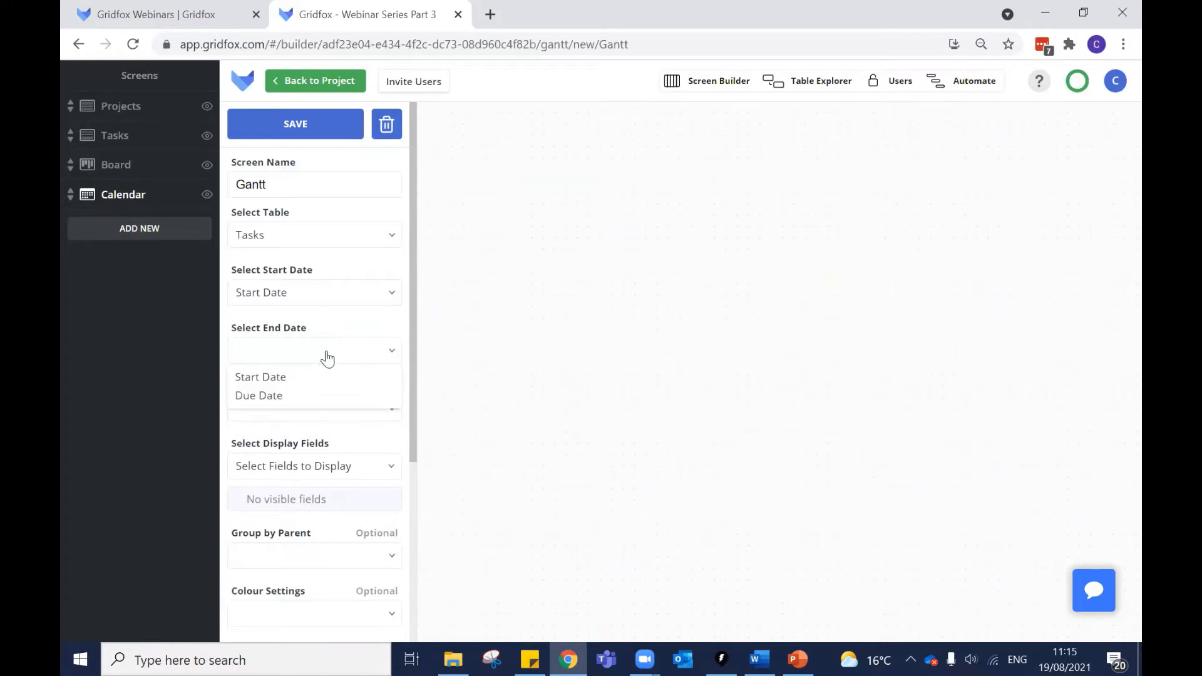
click(307, 396)
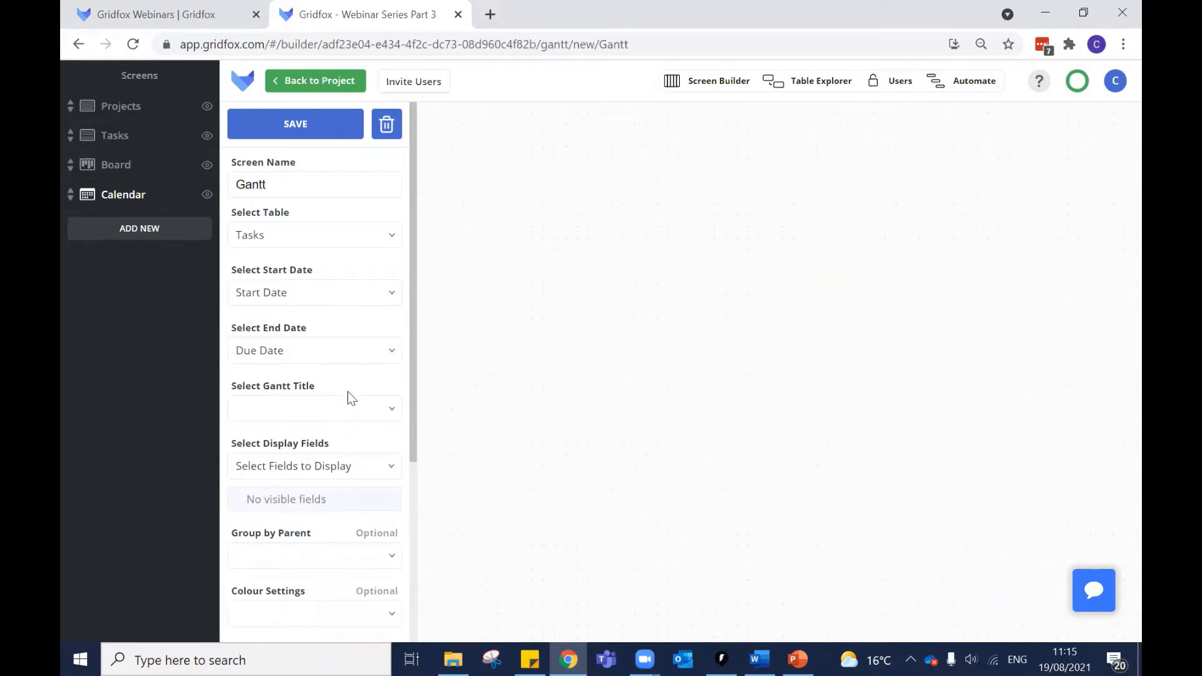
Use Name as the Gantt title and save the Gantt screen.
click(350, 414)
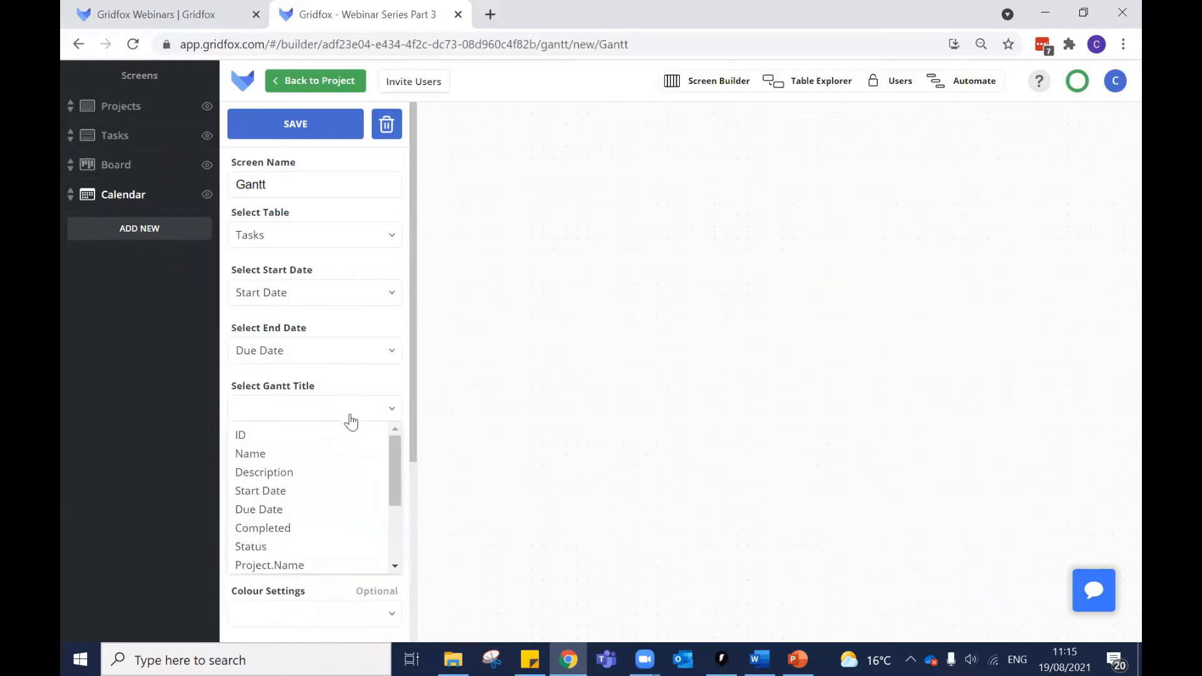
click(288, 456)
scroll(369, 263, down, 3)
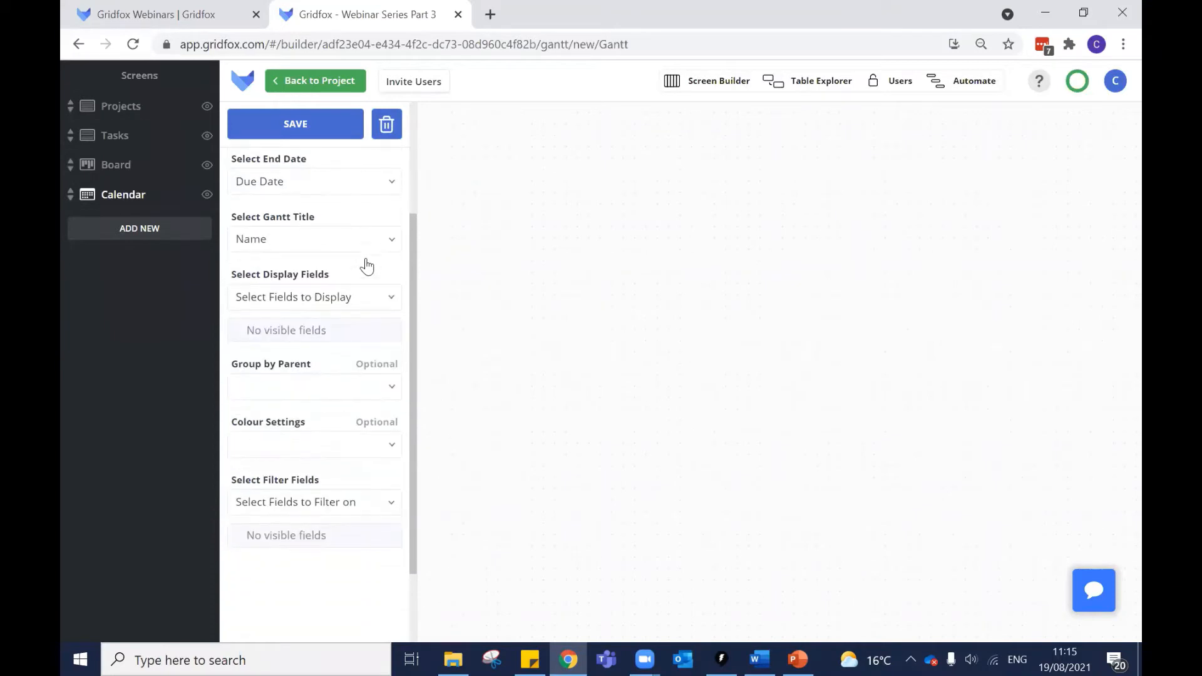
scroll(344, 251, up, 1)
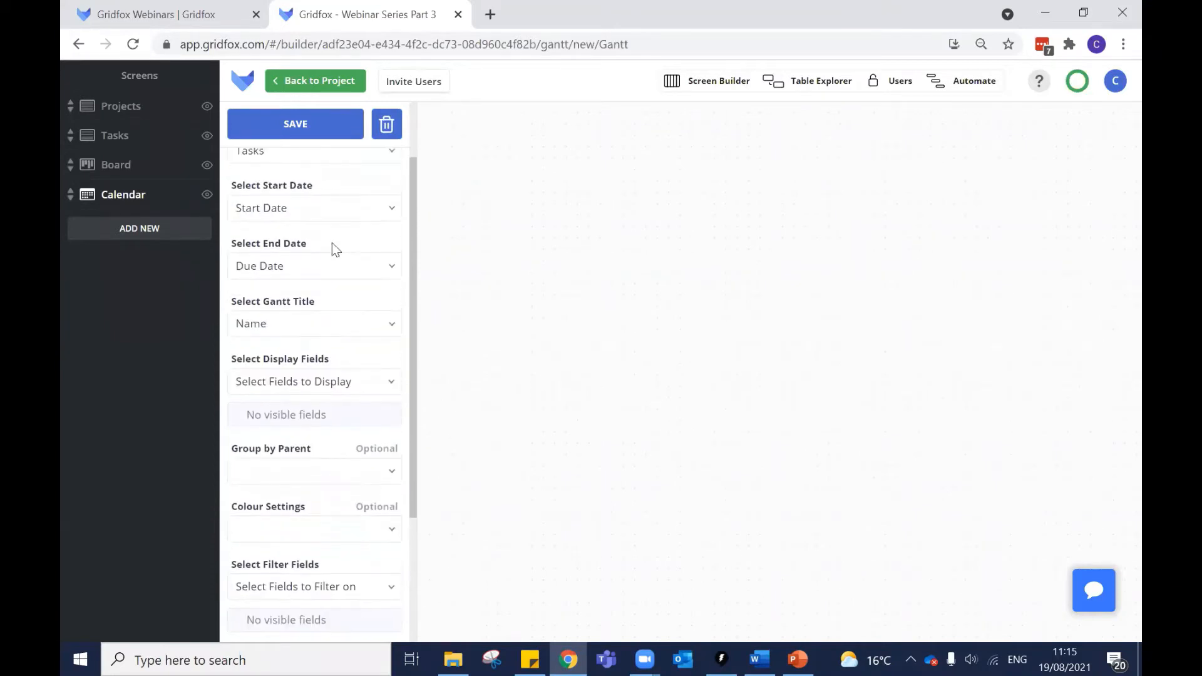
click(323, 129)
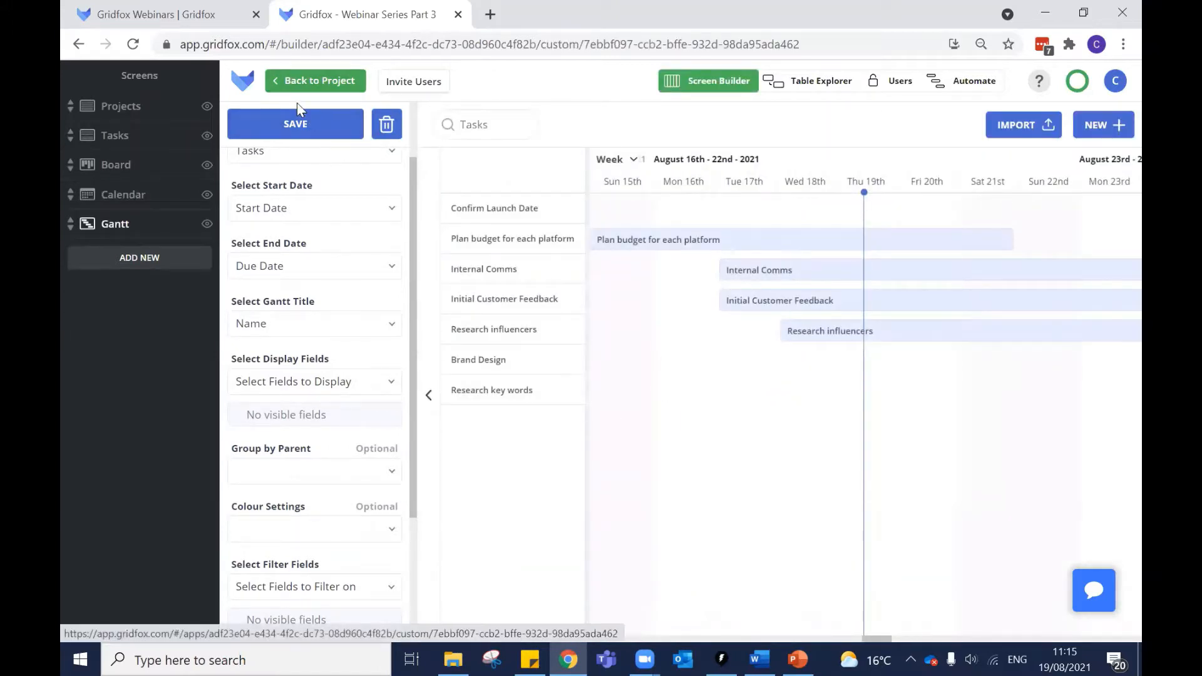
Save the Gantt screen, return to the project and show the Gantt timeline by Month.
click(301, 124)
click(307, 81)
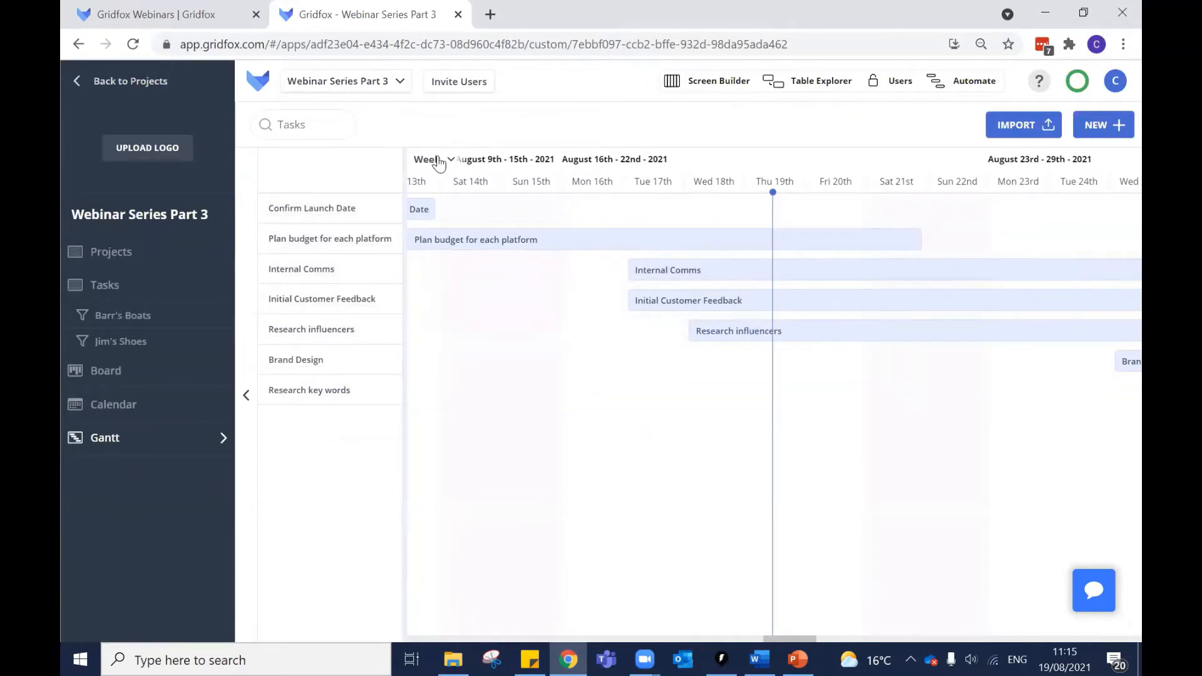
key(ctrl)
key(ctrl)
click(450, 160)
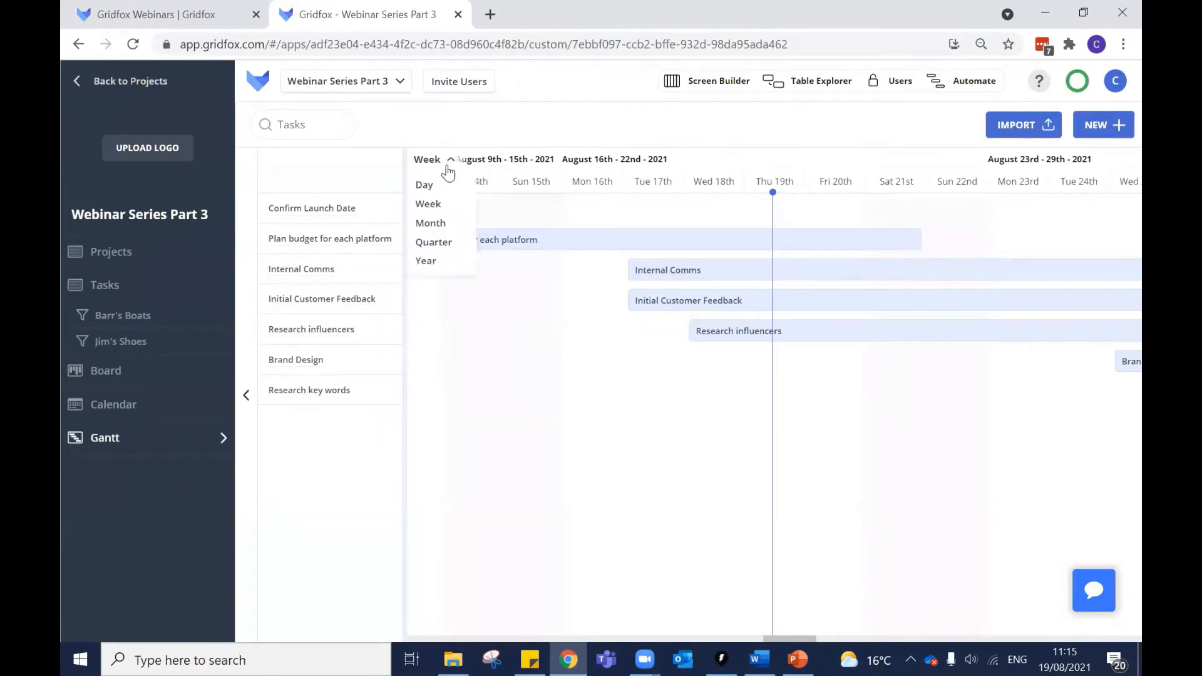
click(440, 225)
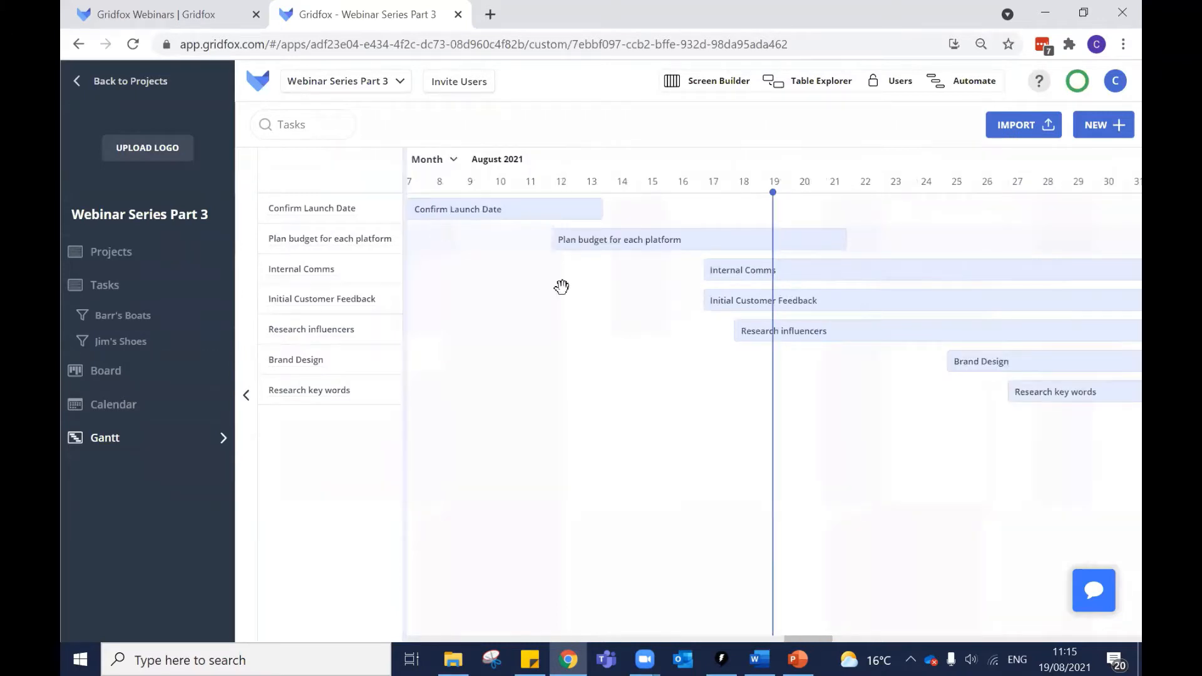
Change the Gantt timeline scale to Quarter and bring the August and September tasks into view.
click(427, 161)
click(443, 240)
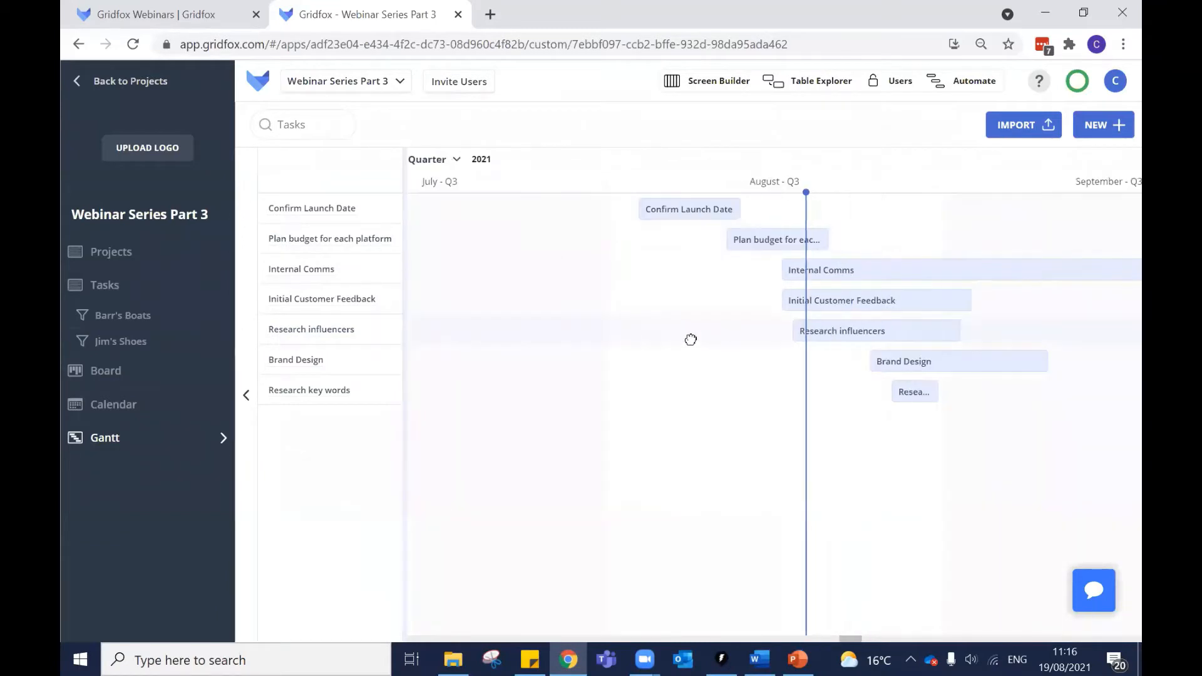
drag(690, 341, 541, 349)
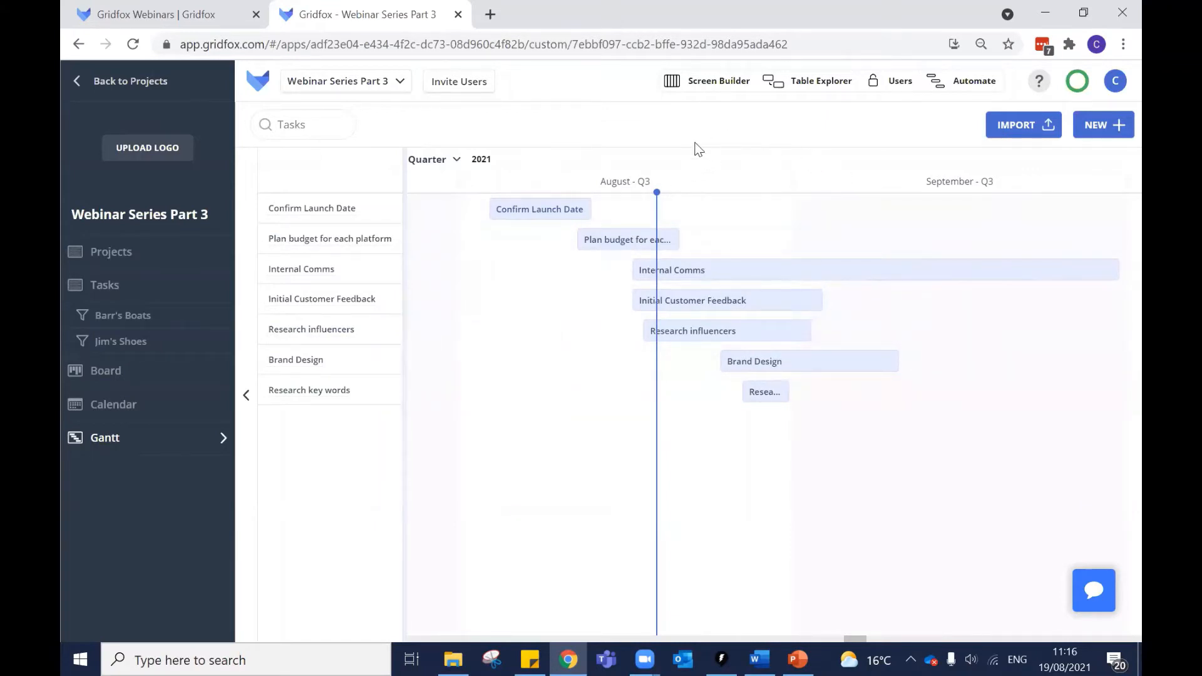
Check how the Projects and Tasks tables are linked in the Table Explorer, then return to the Screen Builder, discarding the data model changes.
click(701, 83)
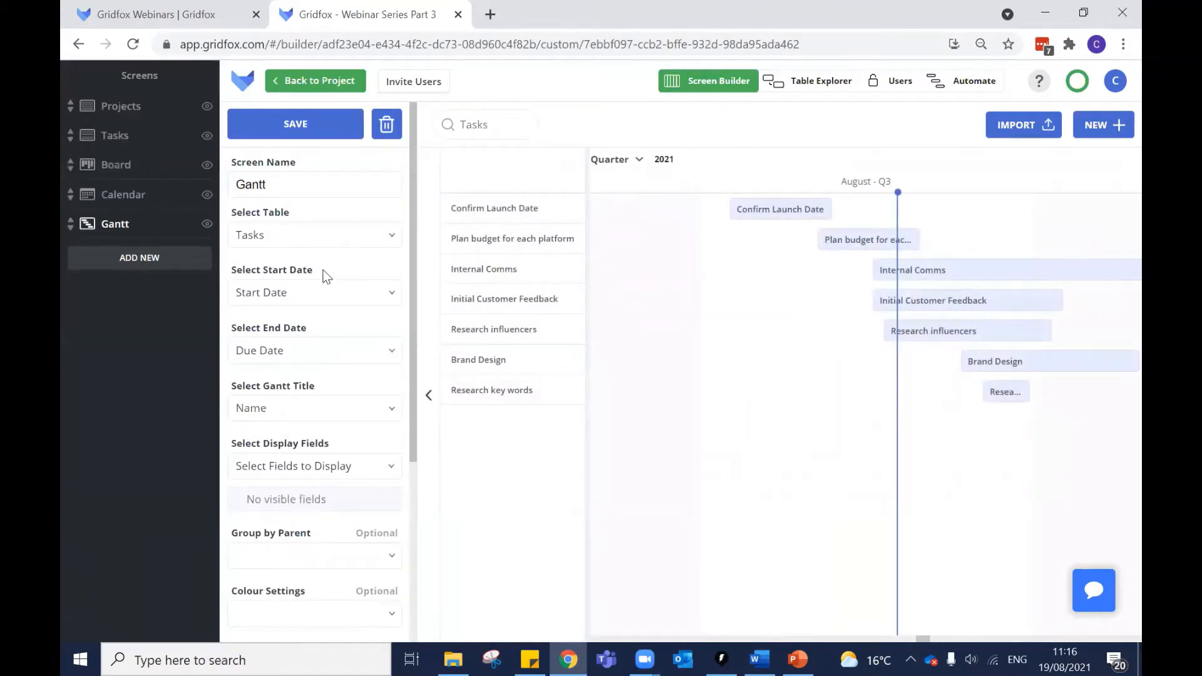
scroll(322, 260, down, 1)
scroll(324, 248, down, 1)
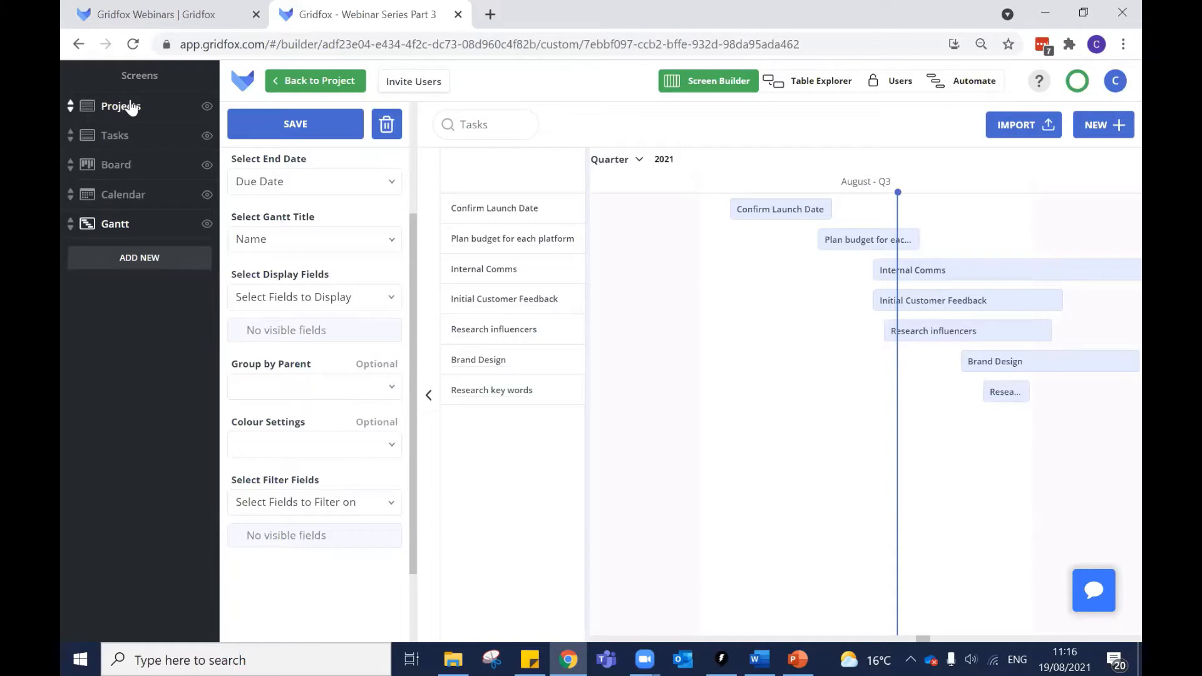
click(807, 86)
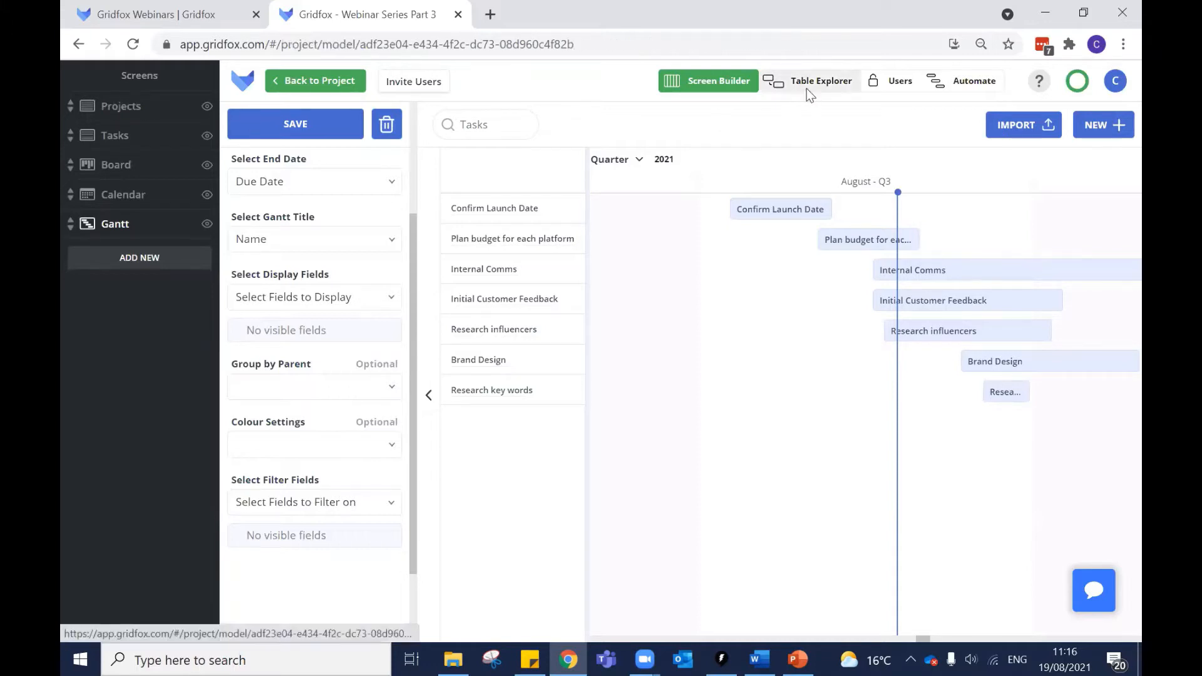
drag(606, 349, 565, 348)
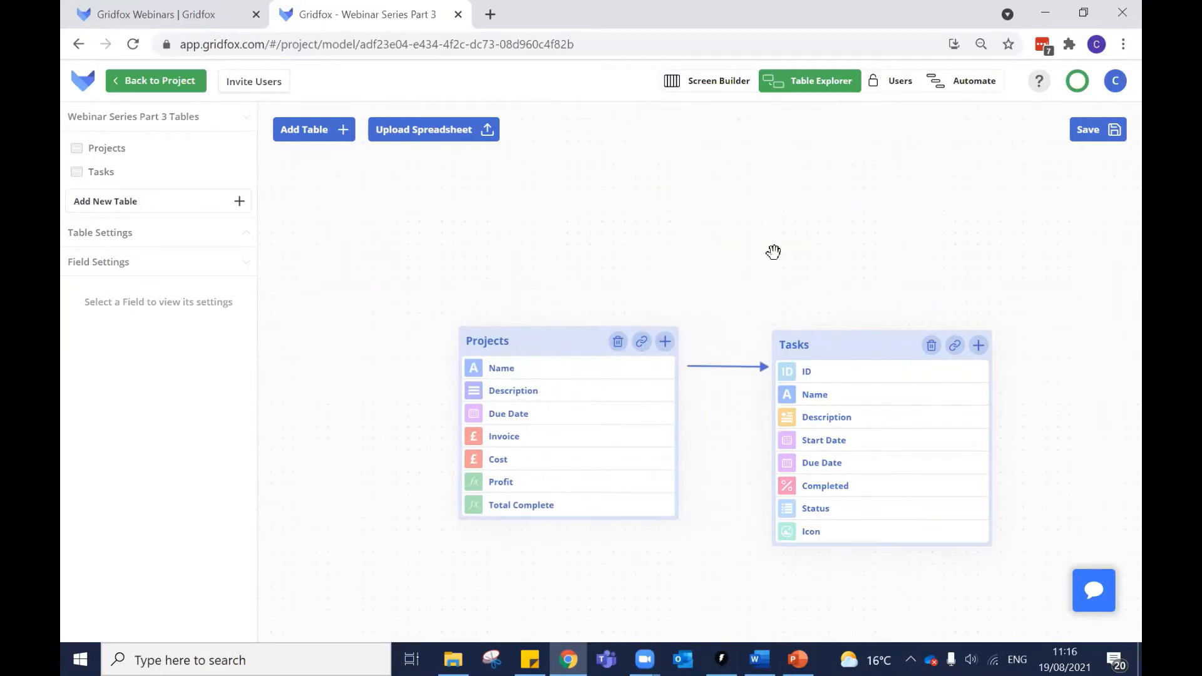
click(711, 85)
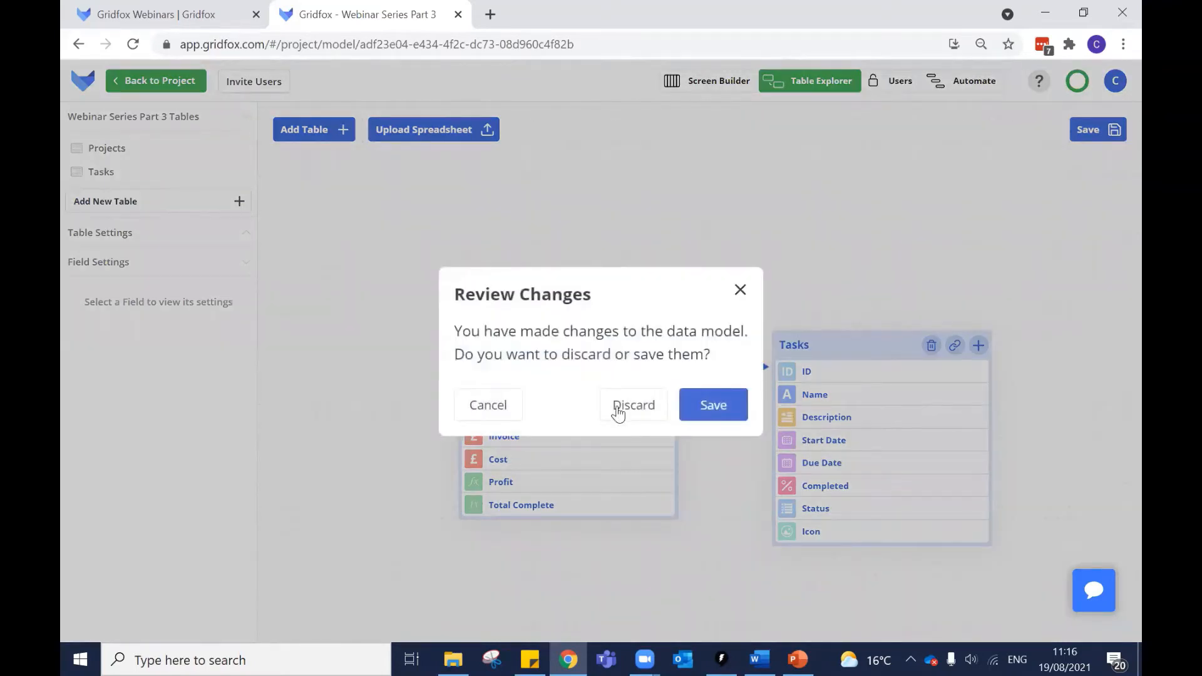
click(618, 410)
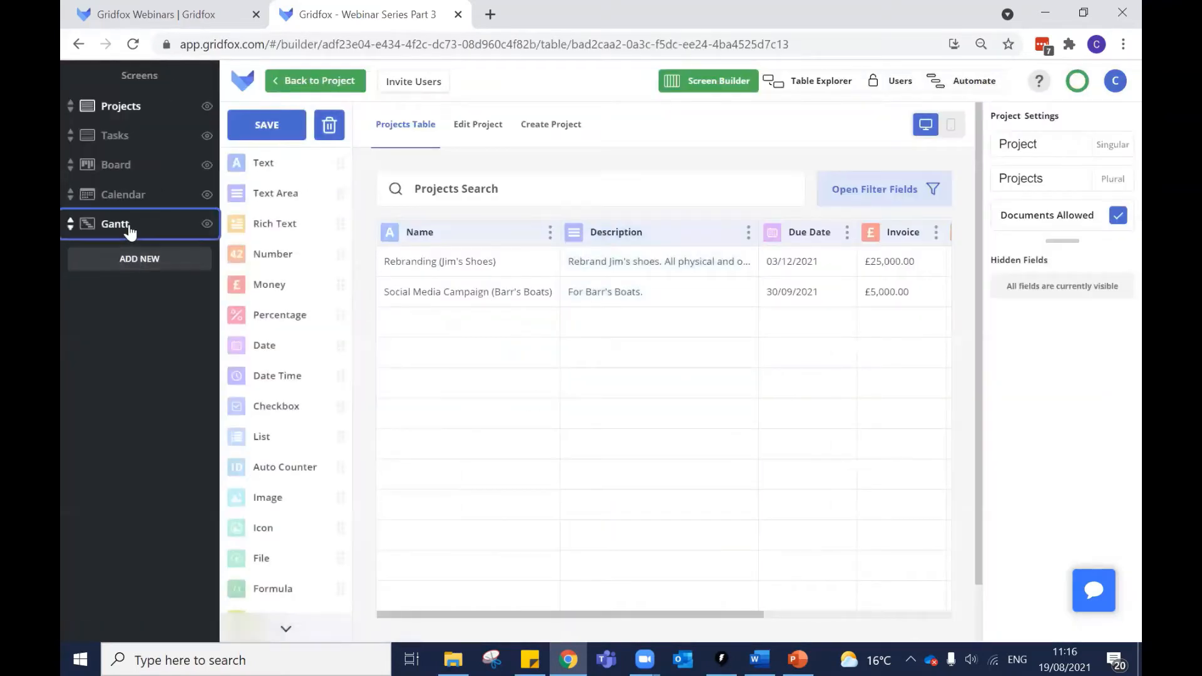
Group the Gantt screen's tasks by the parent Project and save the screen.
click(126, 227)
scroll(384, 320, down, 2)
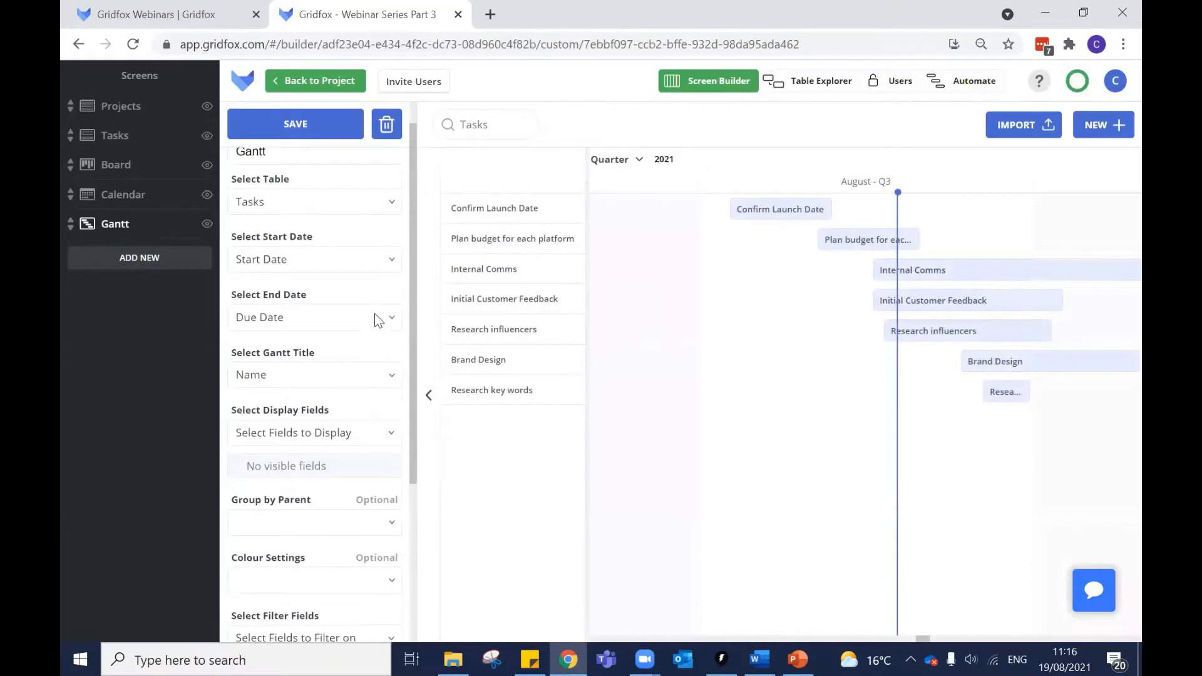
scroll(316, 375, down, 4)
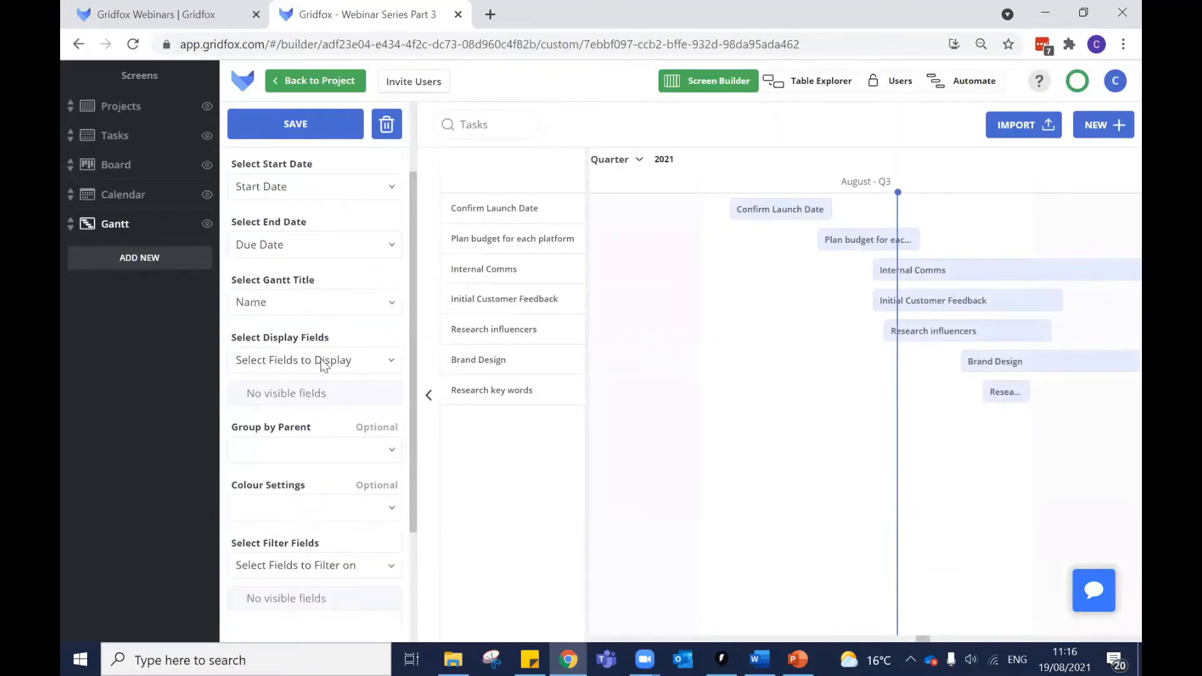
click(315, 307)
click(301, 330)
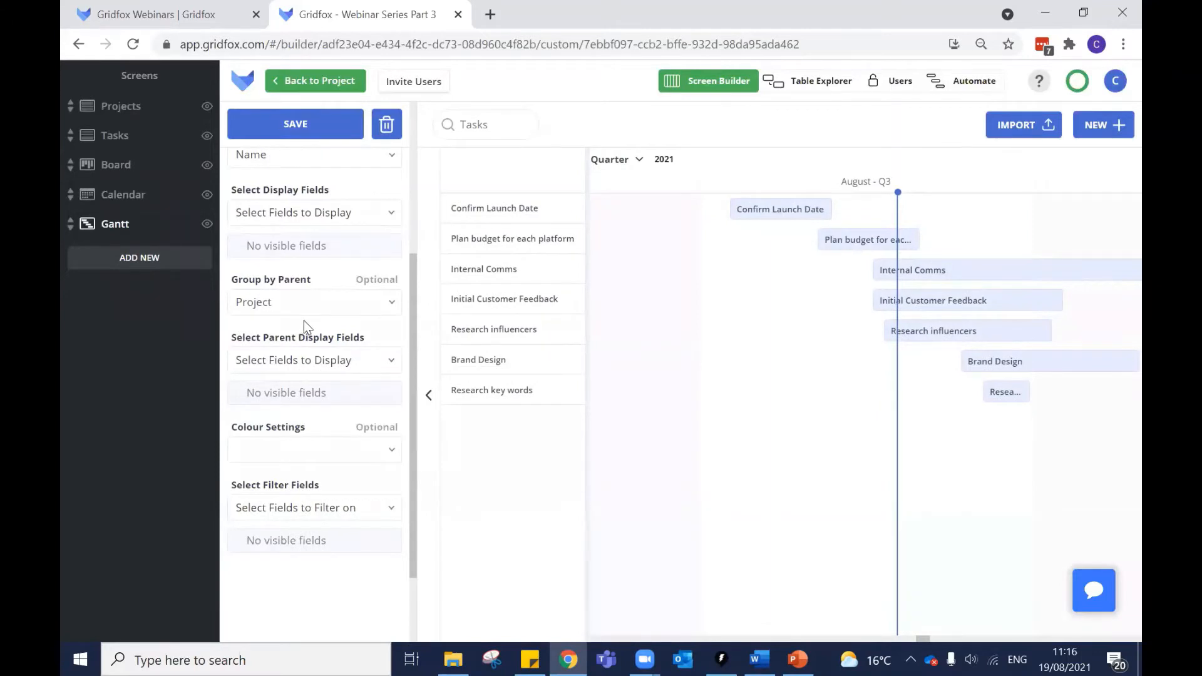
scroll(314, 303, down, 2)
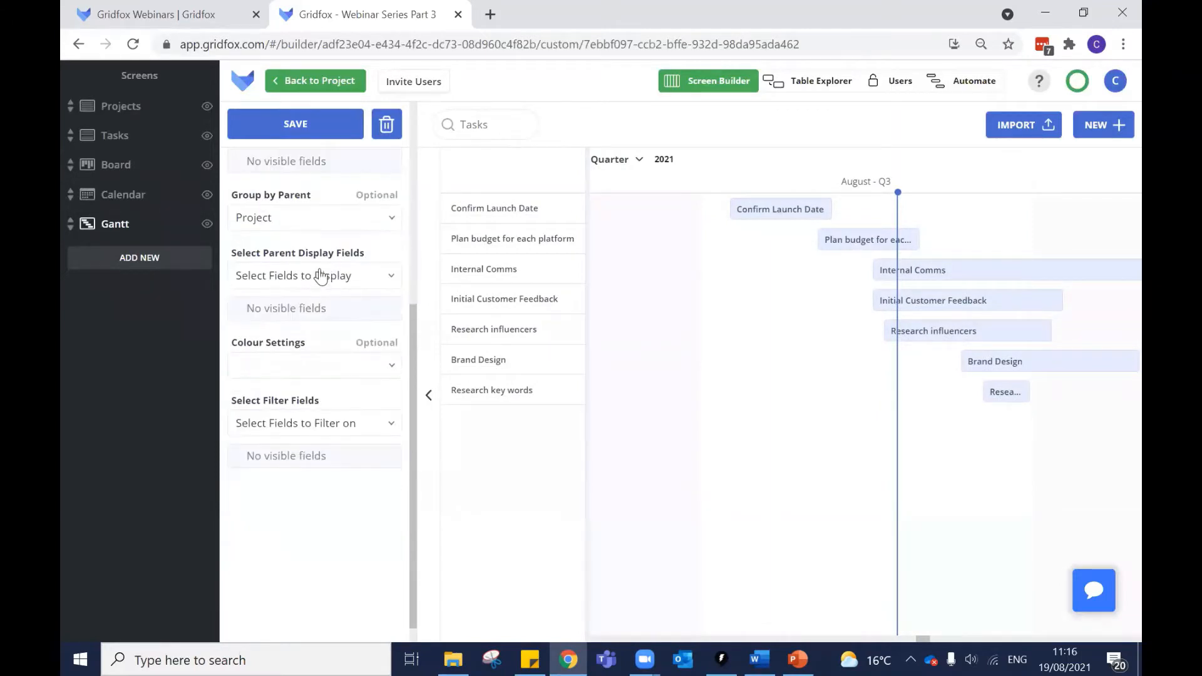
click(322, 139)
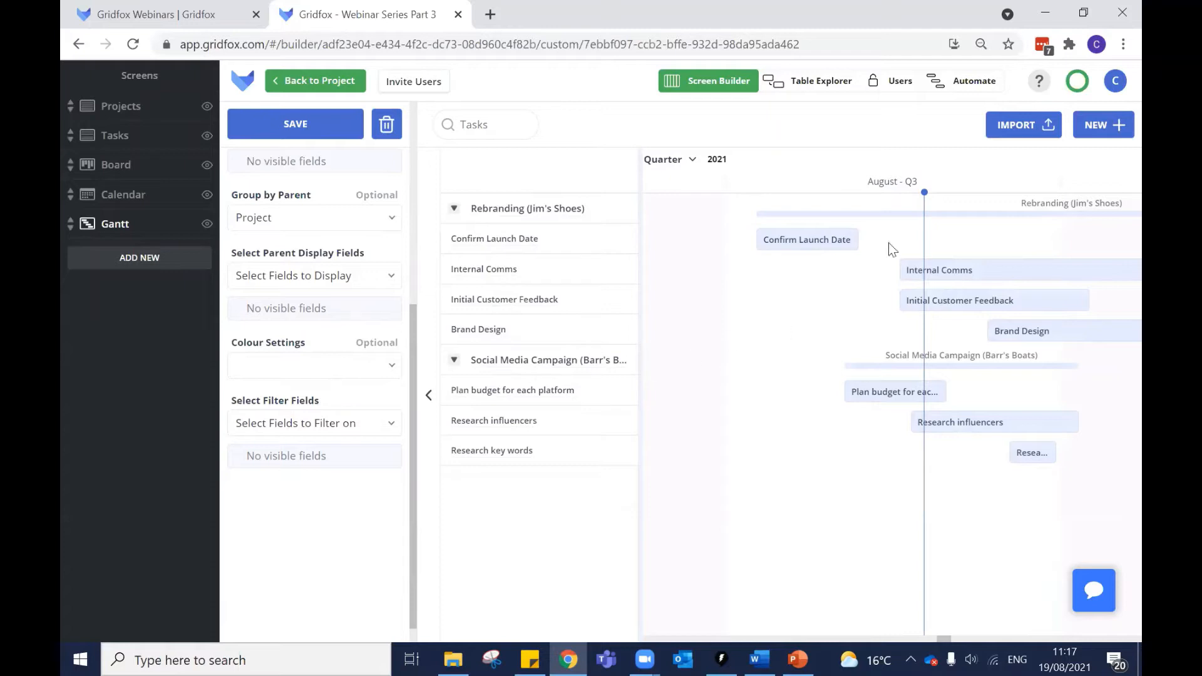
Colour the Gantt bars by the Status list field and save the screen.
click(302, 371)
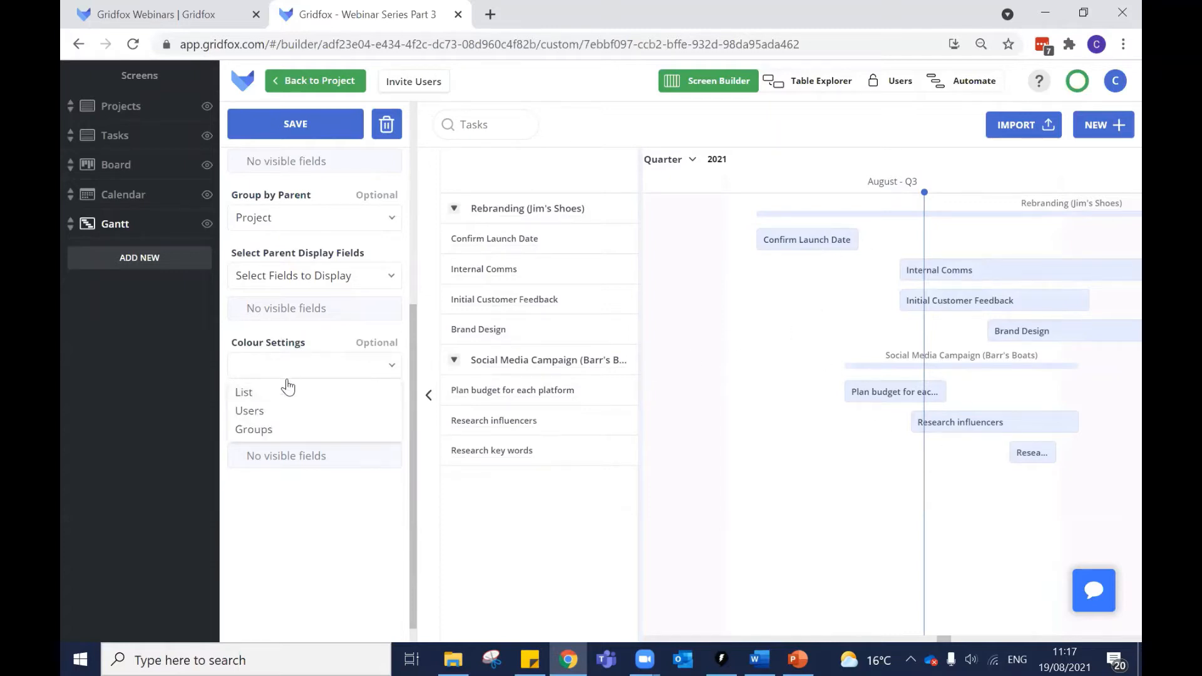
click(288, 391)
click(293, 430)
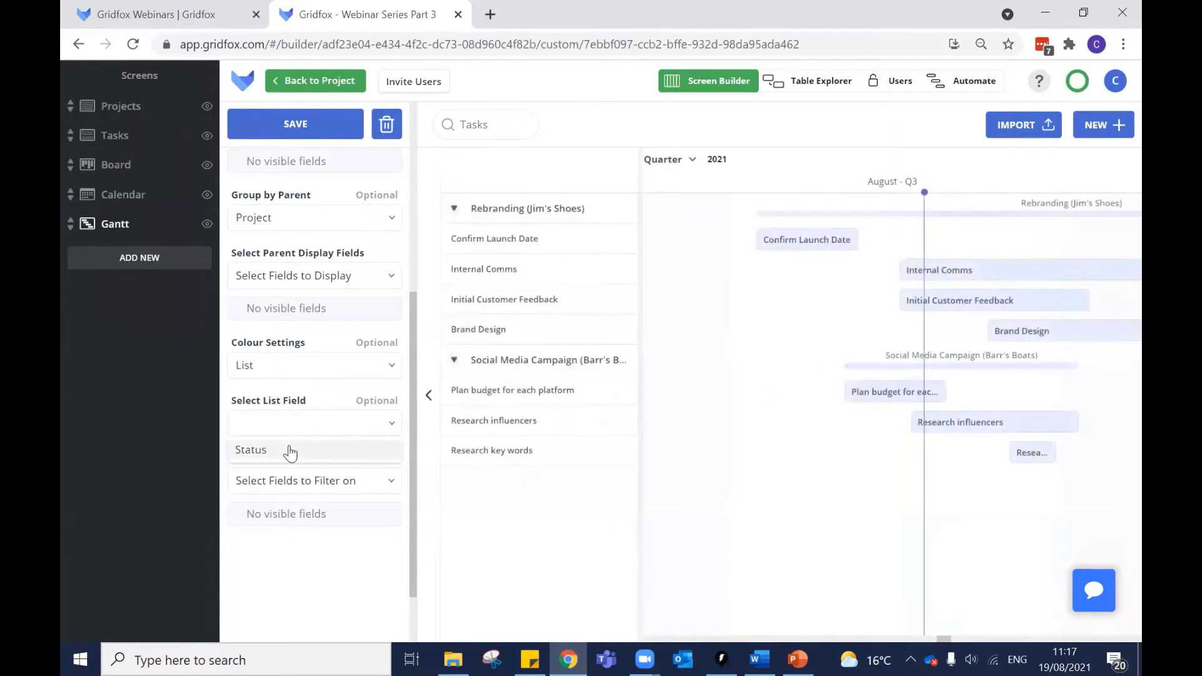
click(290, 451)
click(296, 125)
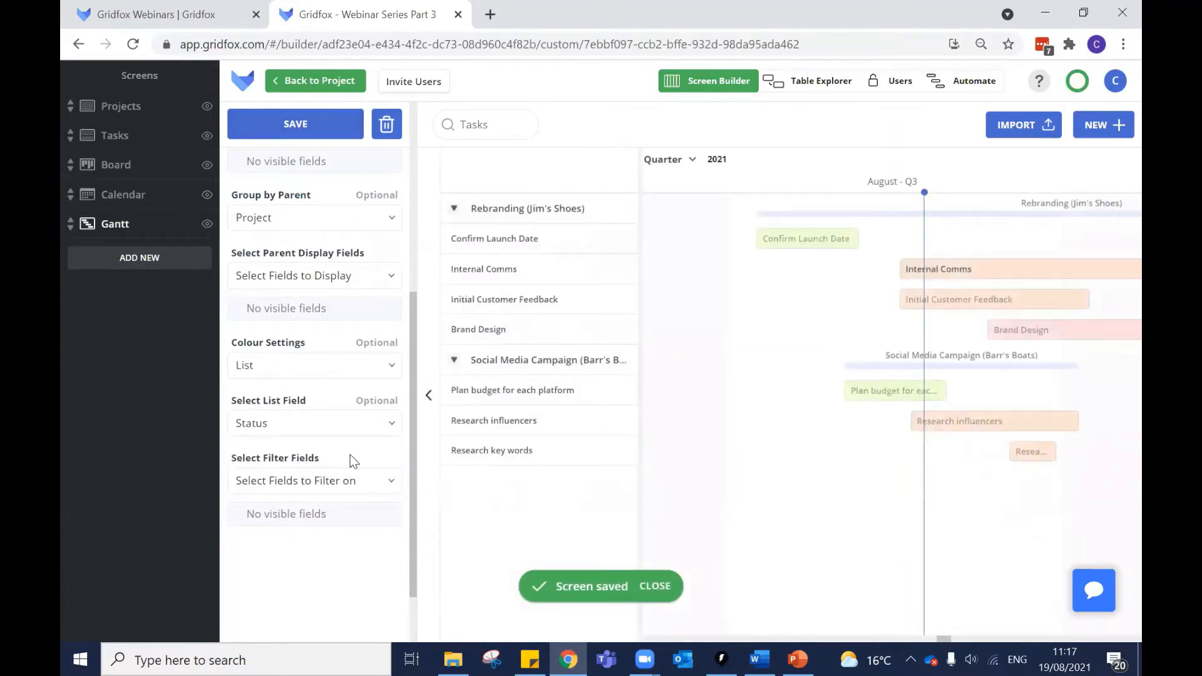
scroll(375, 269, up, 4)
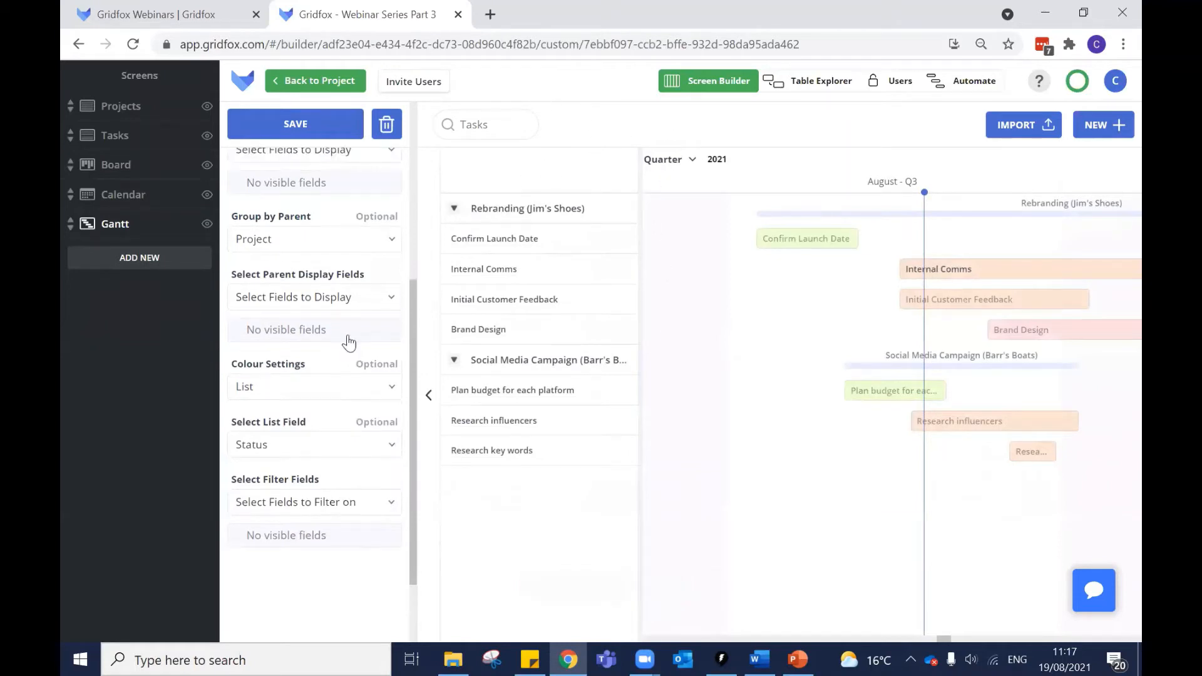
click(267, 124)
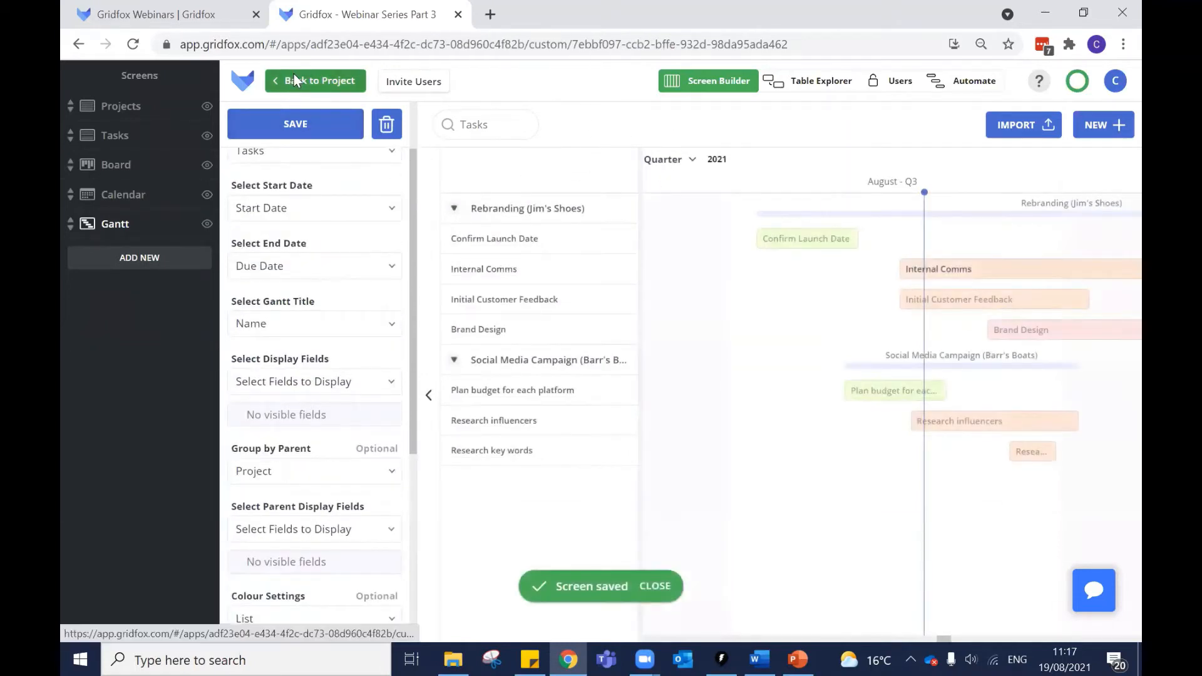
Return to the project and view the grouped, coloured Gantt chart with the timeline scale set to Week.
click(293, 74)
drag(560, 397, 486, 432)
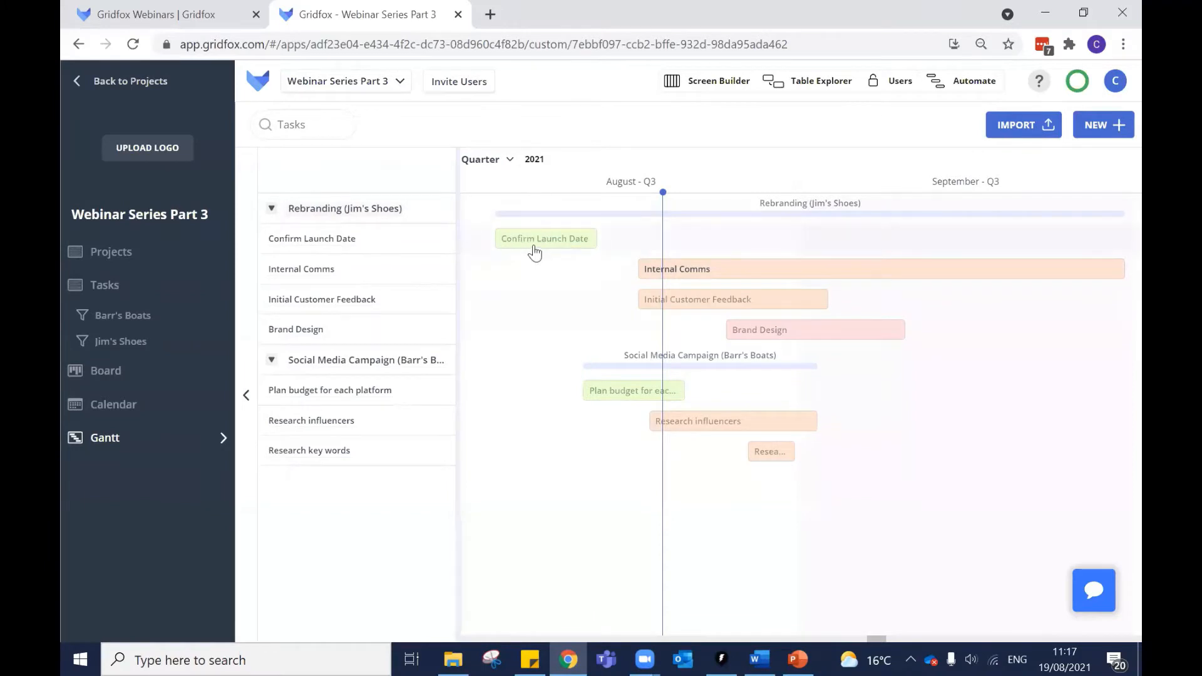
mouse_move(537, 246)
click(511, 161)
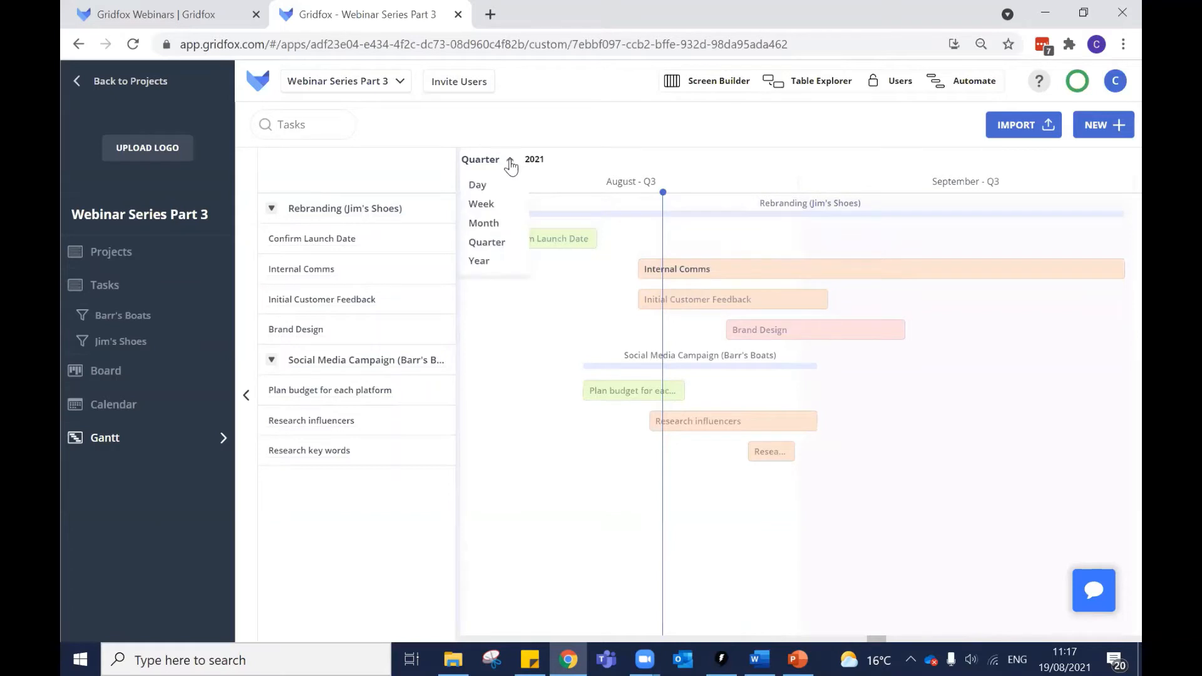
click(503, 205)
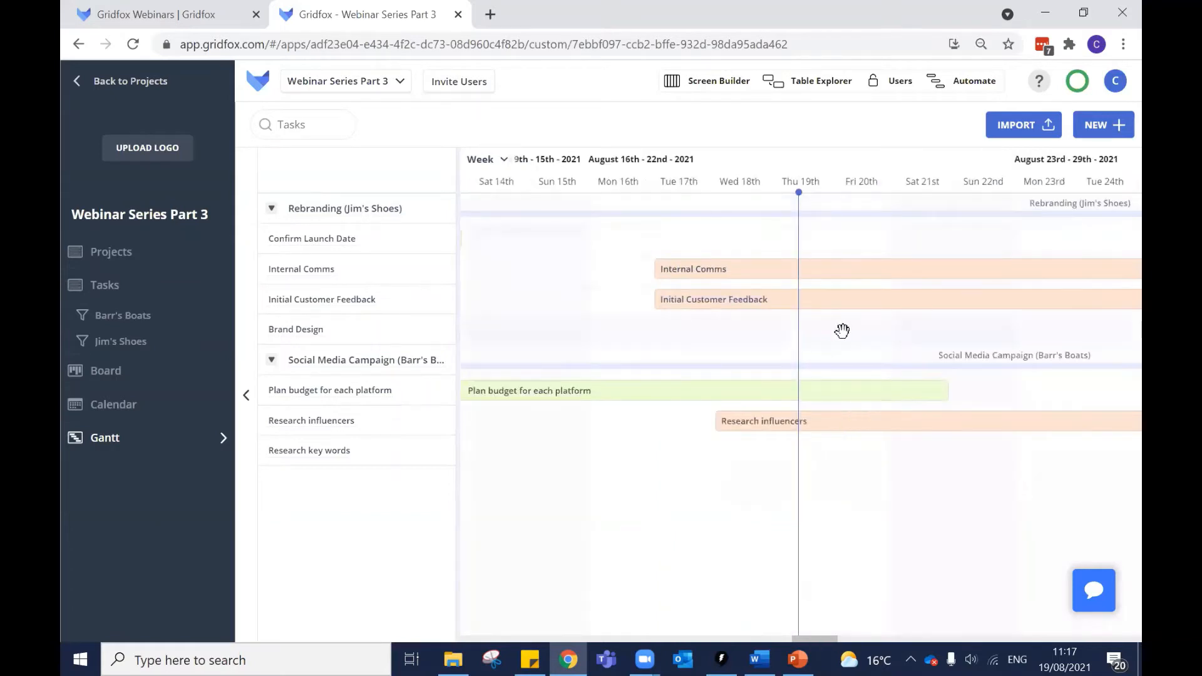
Examine the task bars week by week across August and September, then set the timeline scale back to Quarter.
drag(842, 331, 668, 338)
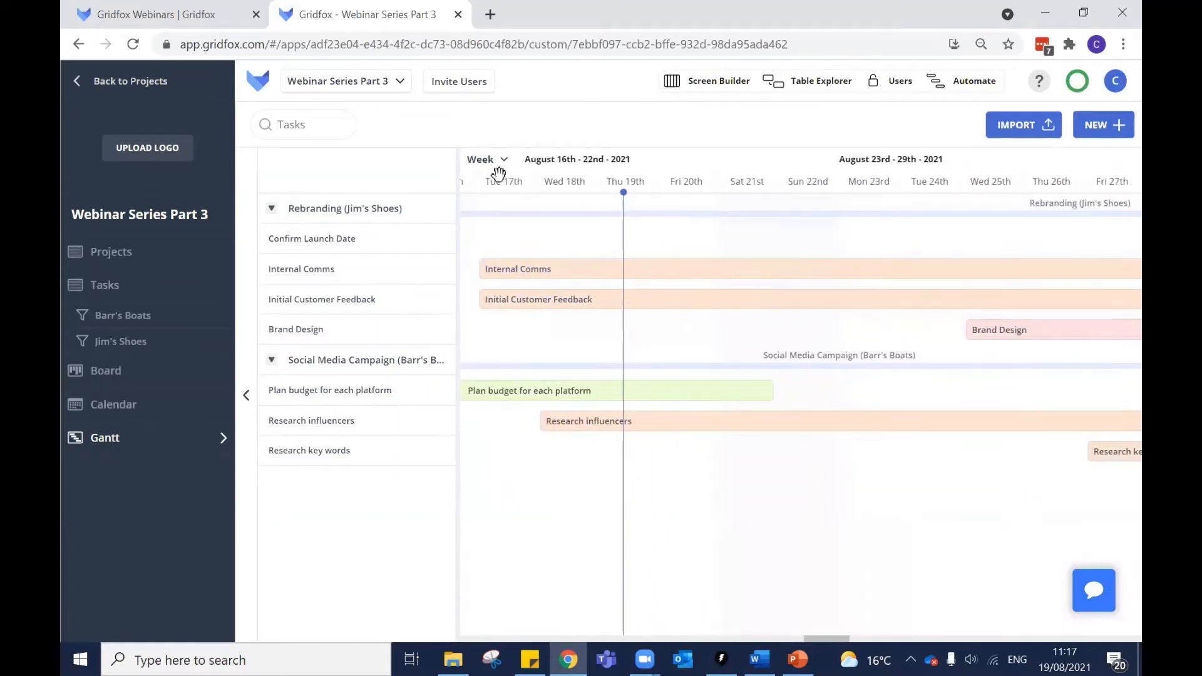
drag(760, 332, 604, 362)
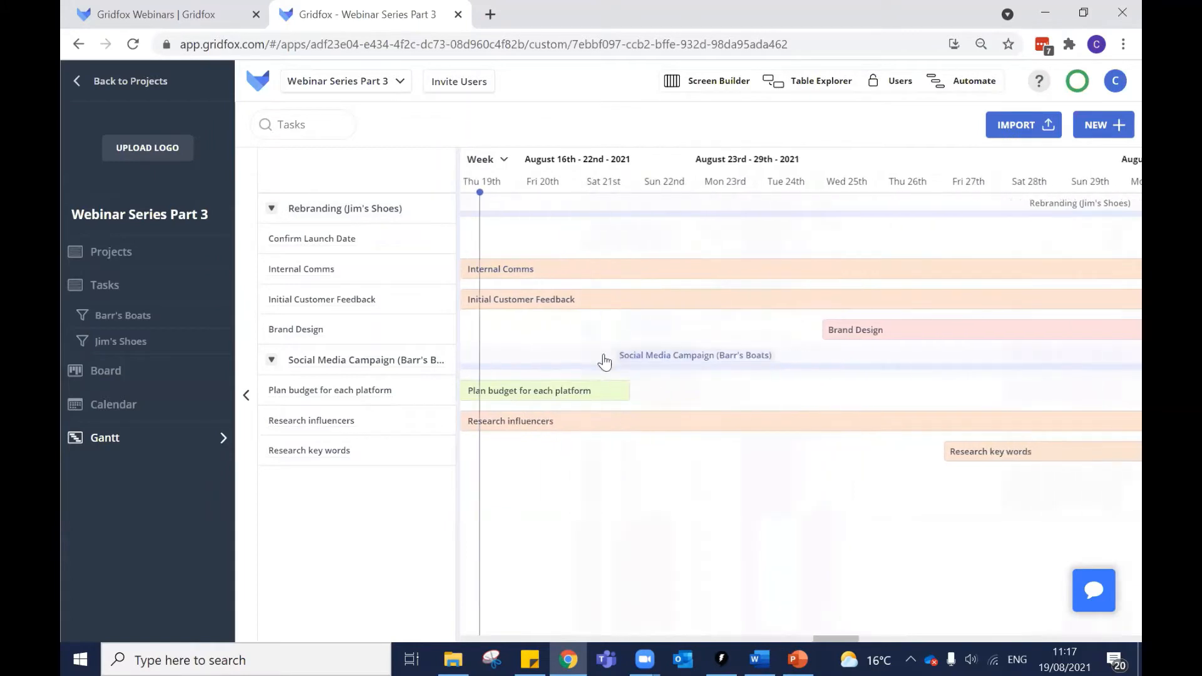
drag(1030, 359, 679, 373)
drag(1026, 311, 751, 314)
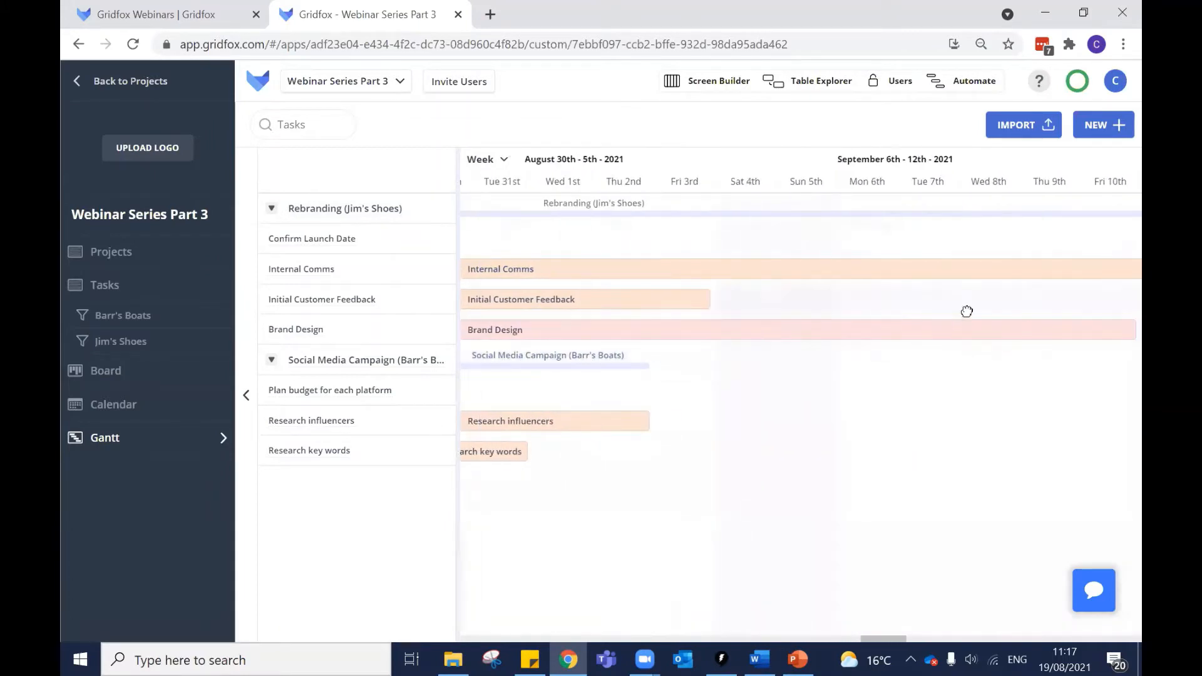
drag(967, 311, 738, 313)
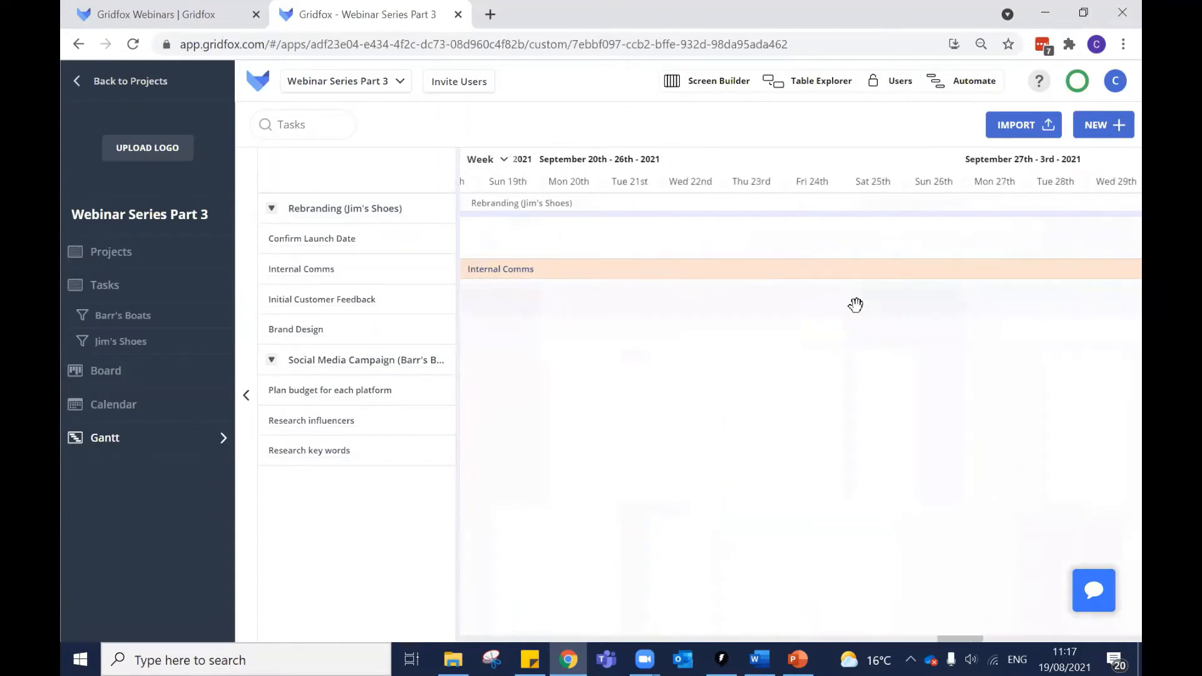
drag(891, 310, 750, 314)
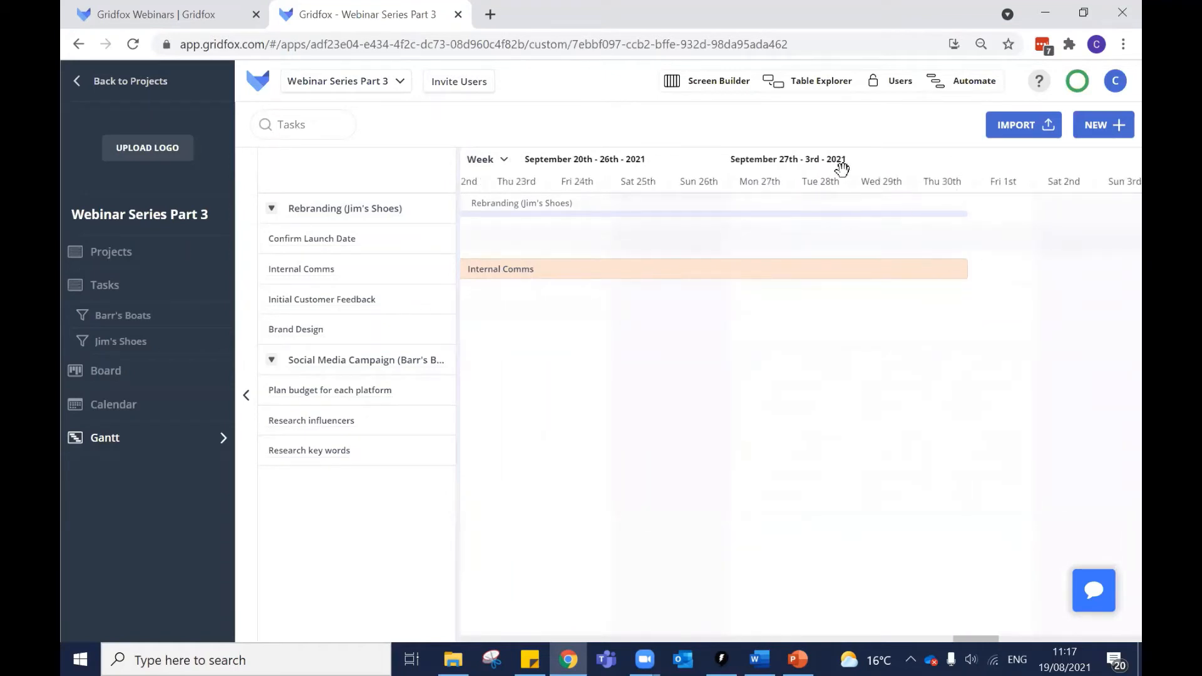
drag(658, 325, 1009, 336)
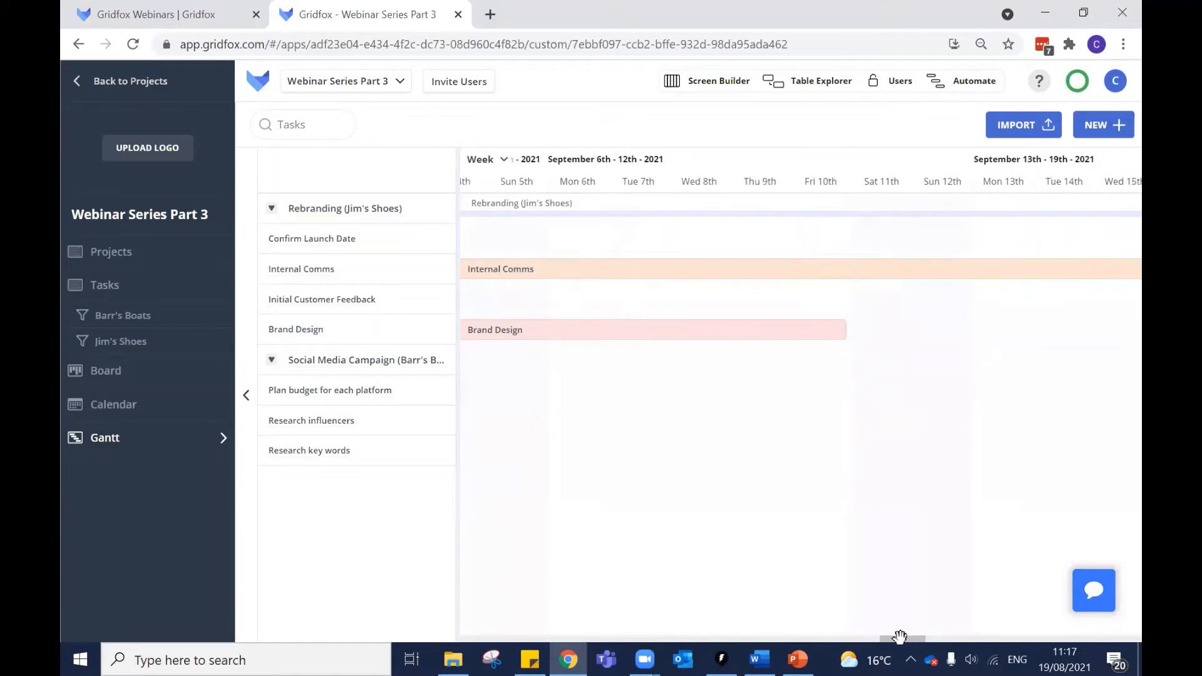
drag(896, 641, 872, 638)
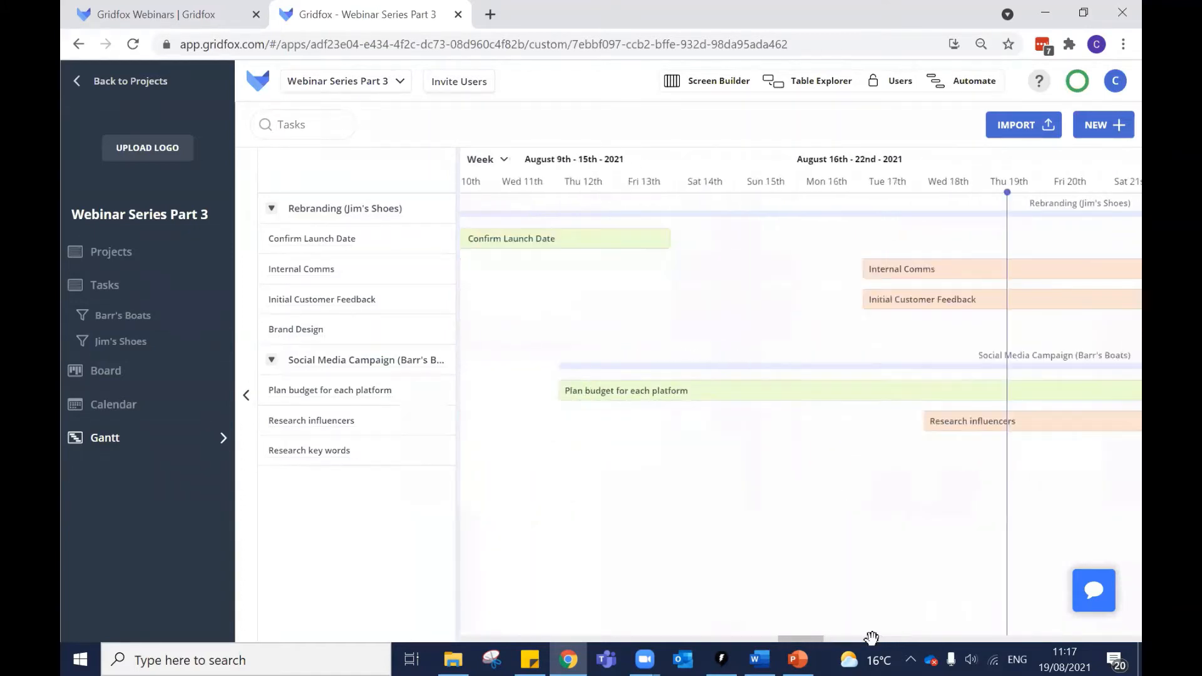
click(493, 161)
click(495, 243)
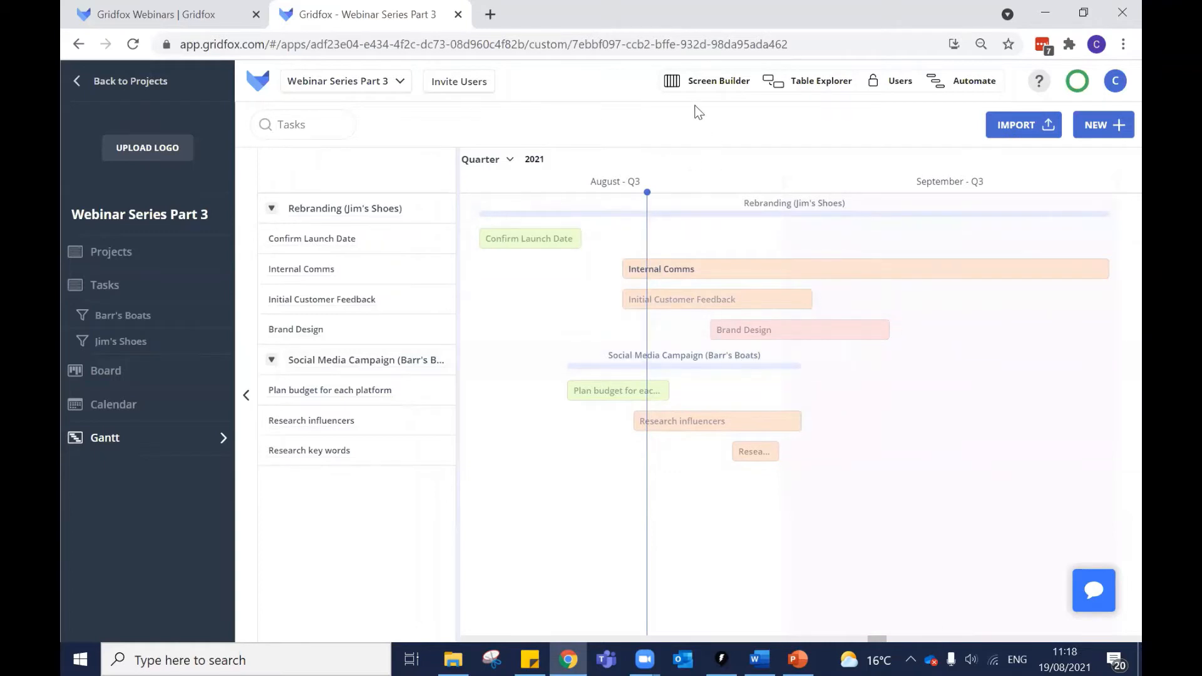
Add Project.Total Complete as a parent display field on the Gantt screen in the Screen Builder and save the screen.
click(691, 83)
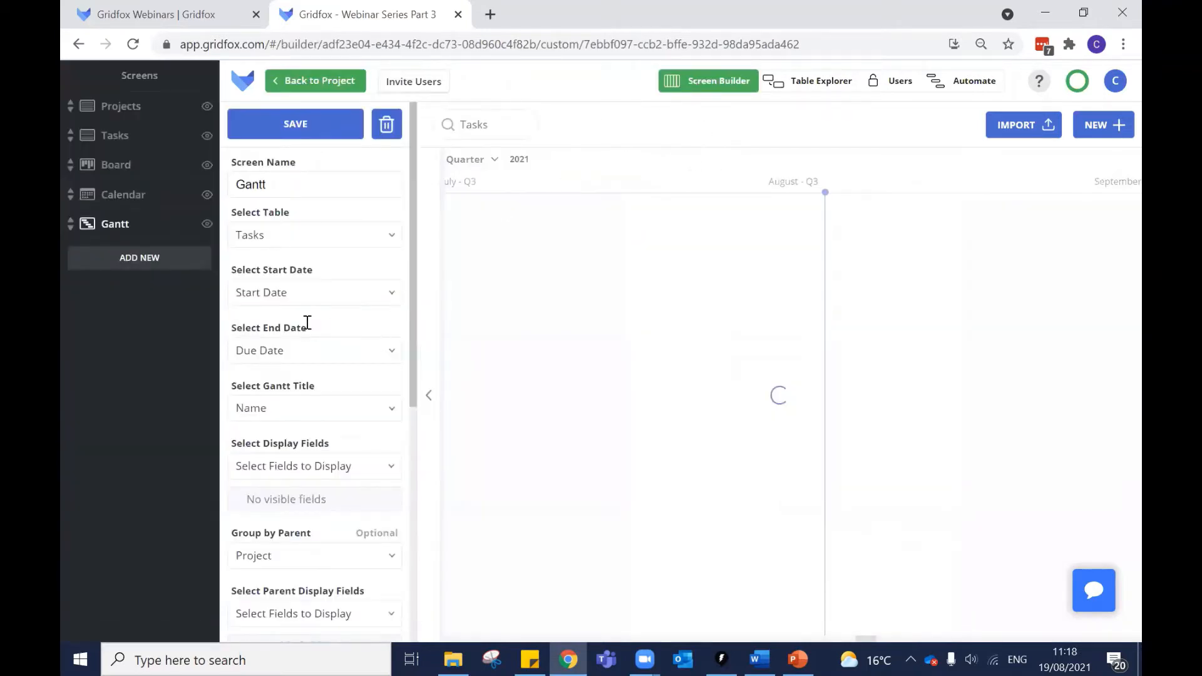
scroll(332, 288, down, 3)
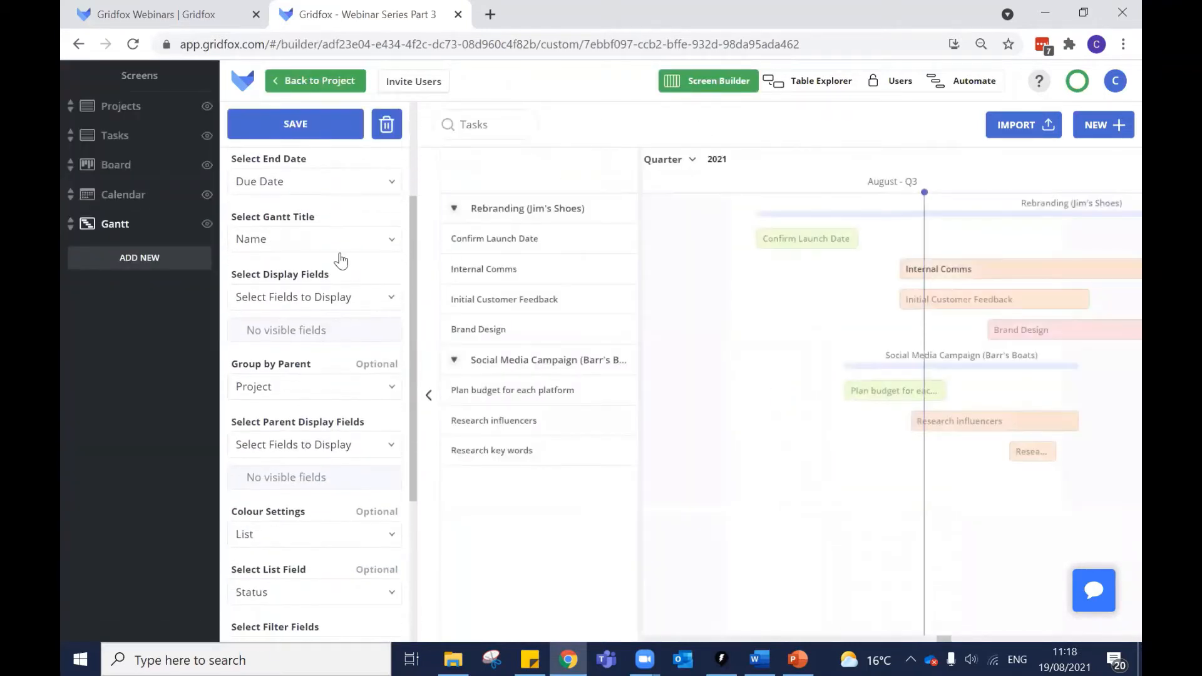
scroll(332, 276, down, 2)
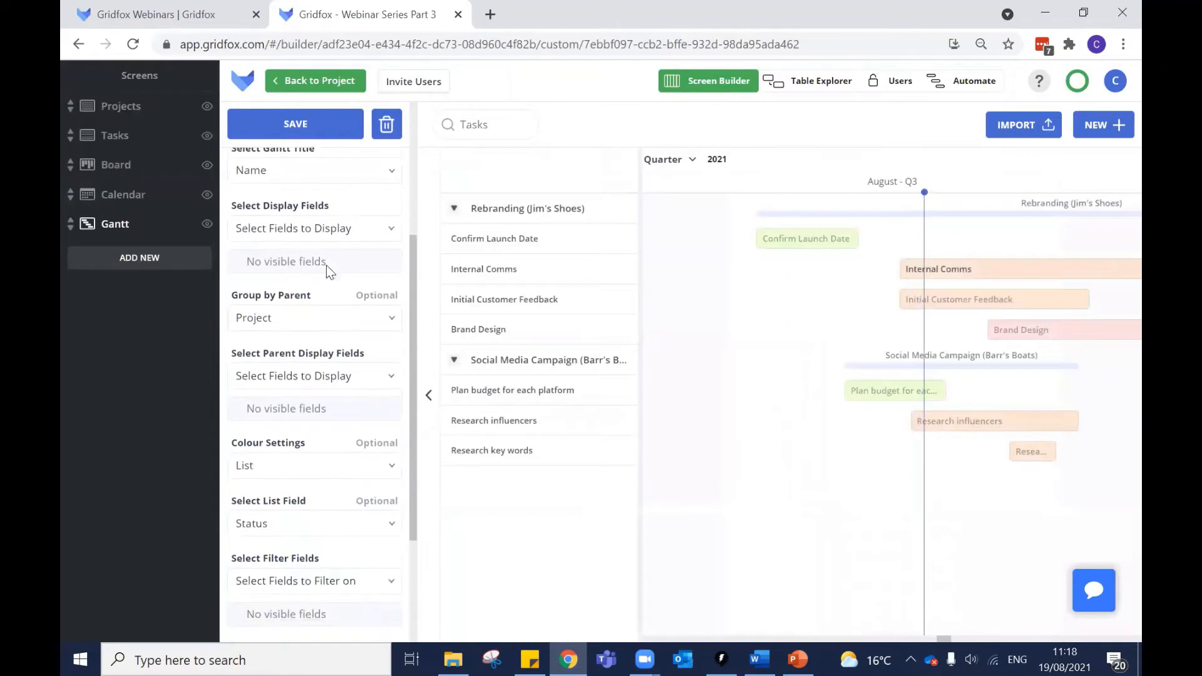
click(360, 363)
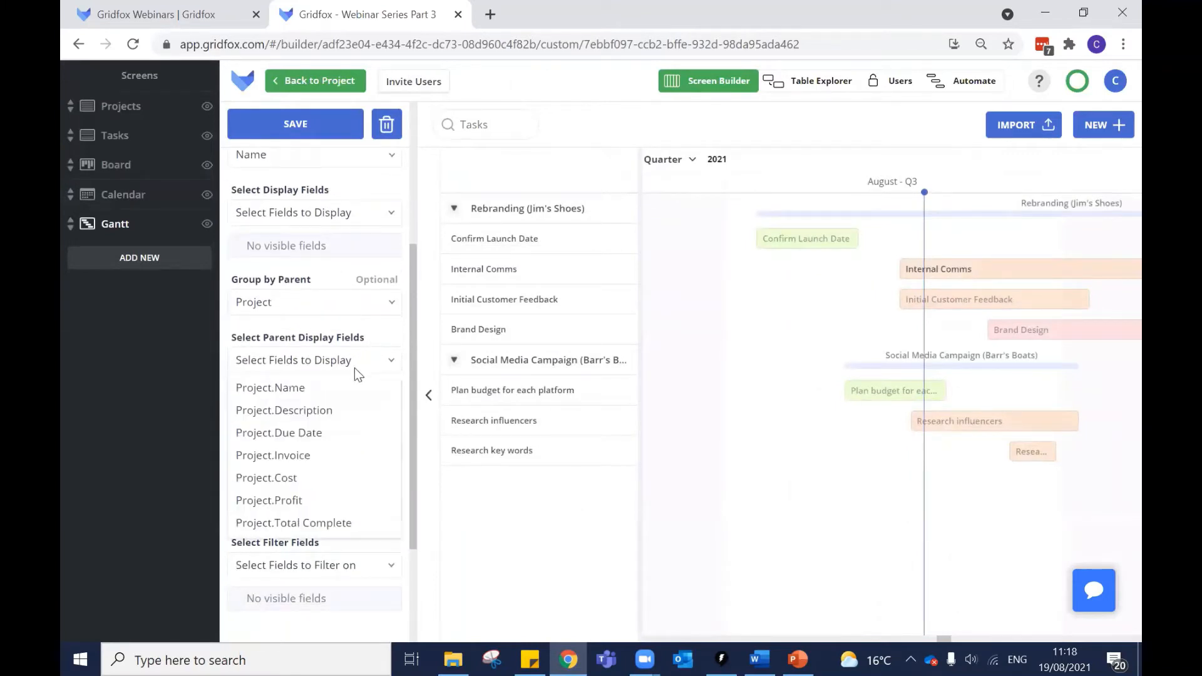
scroll(350, 379, down, 2)
click(326, 437)
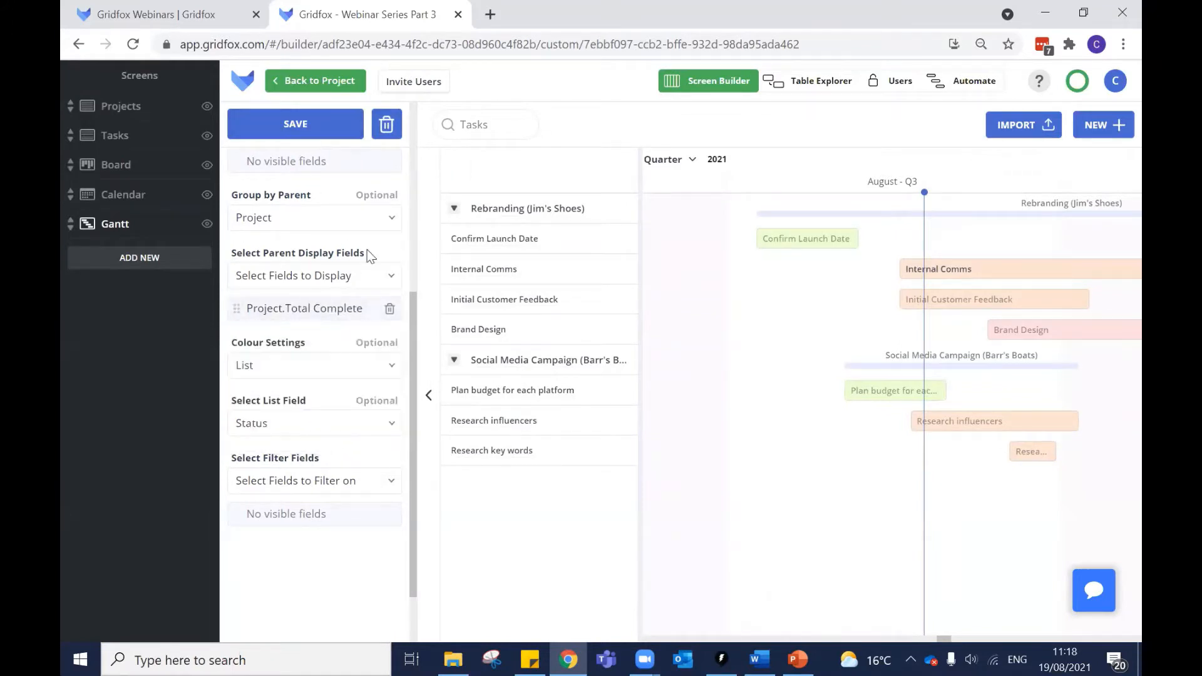
click(610, 206)
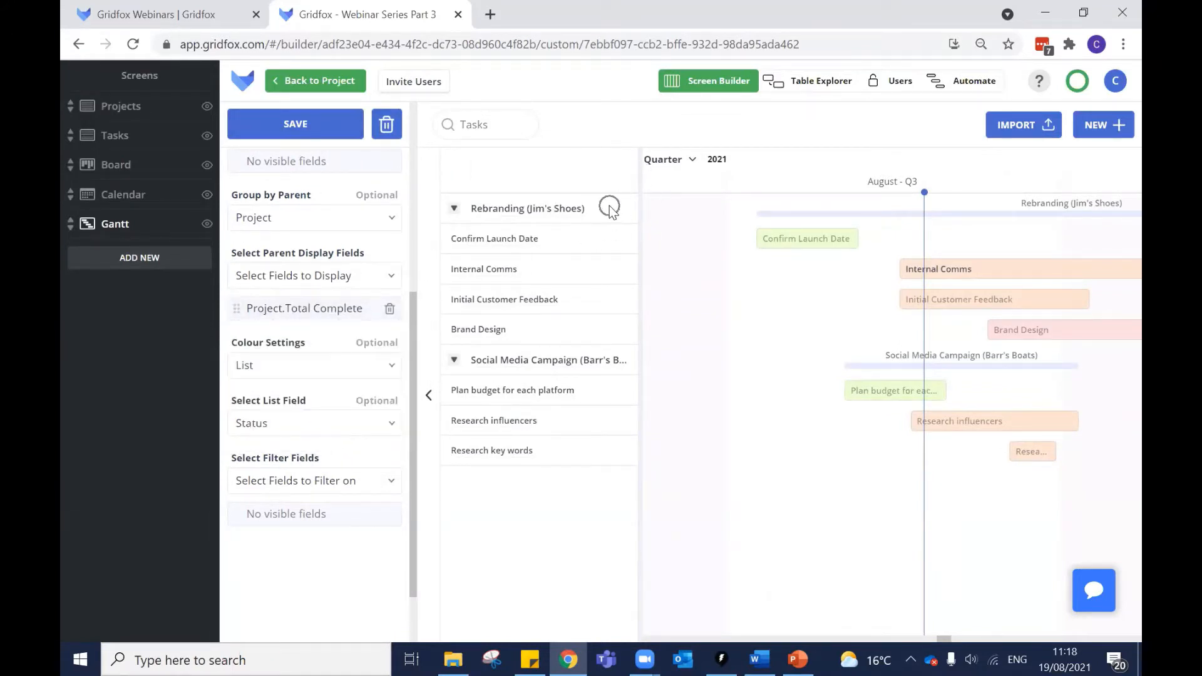
click(624, 361)
click(274, 125)
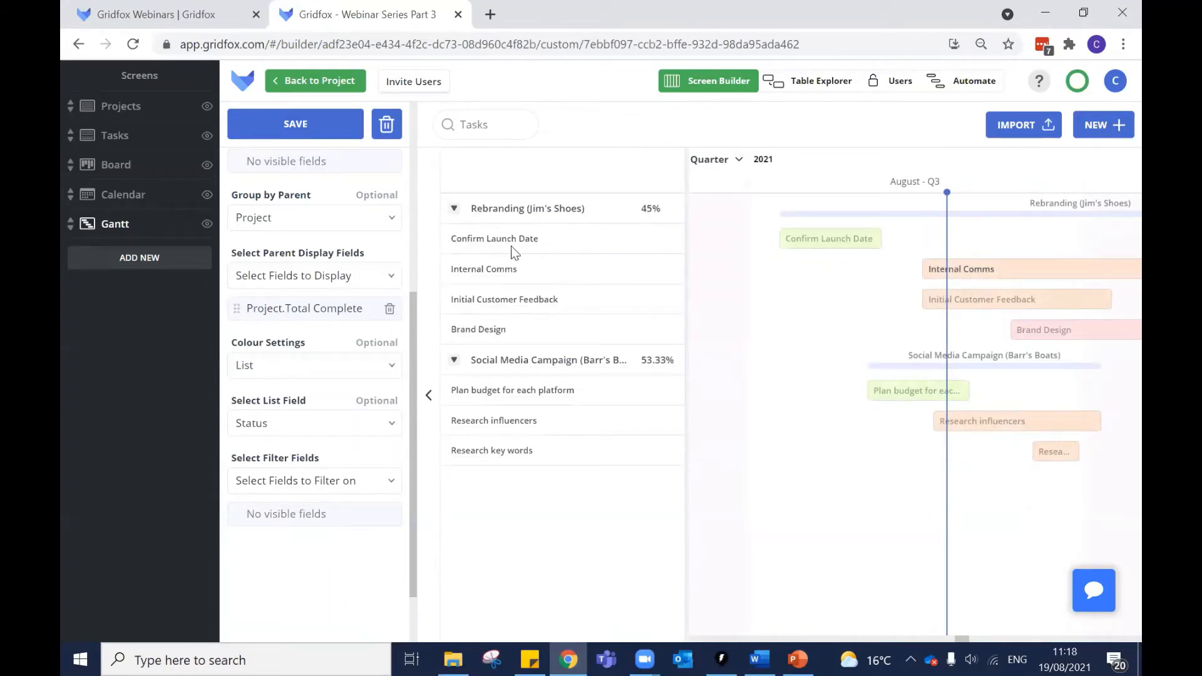
Add Completed as a task display field, save the Gantt screen and return to the project.
scroll(328, 370, up, 1)
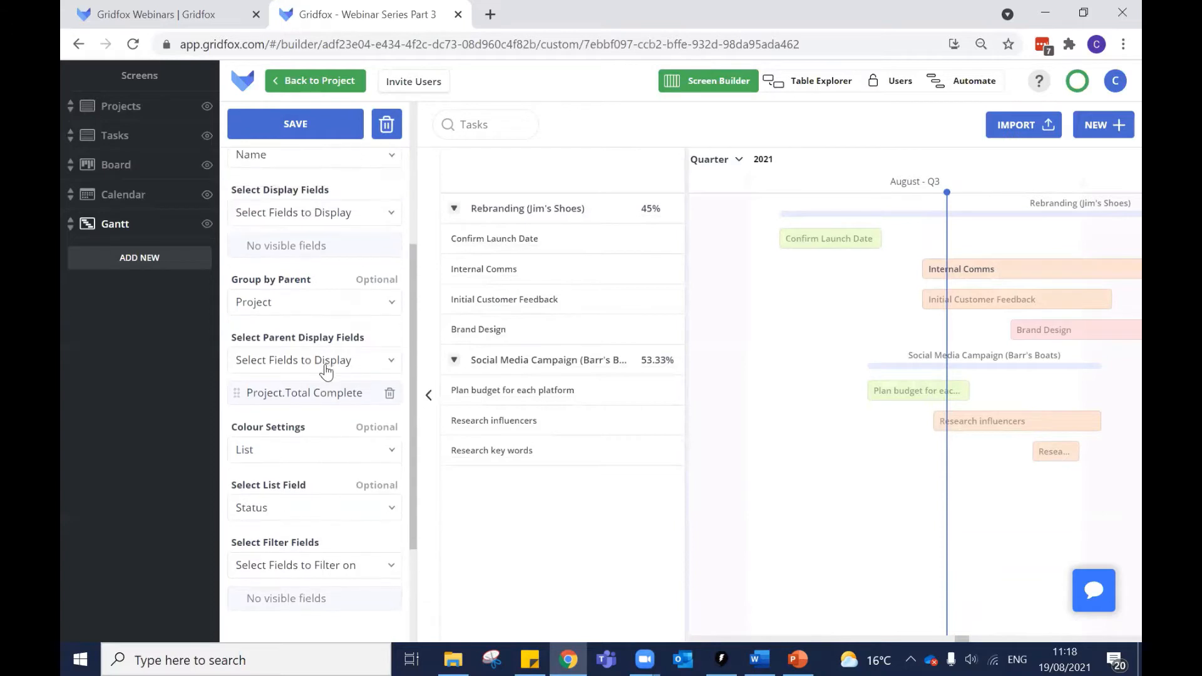
scroll(346, 312, up, 2)
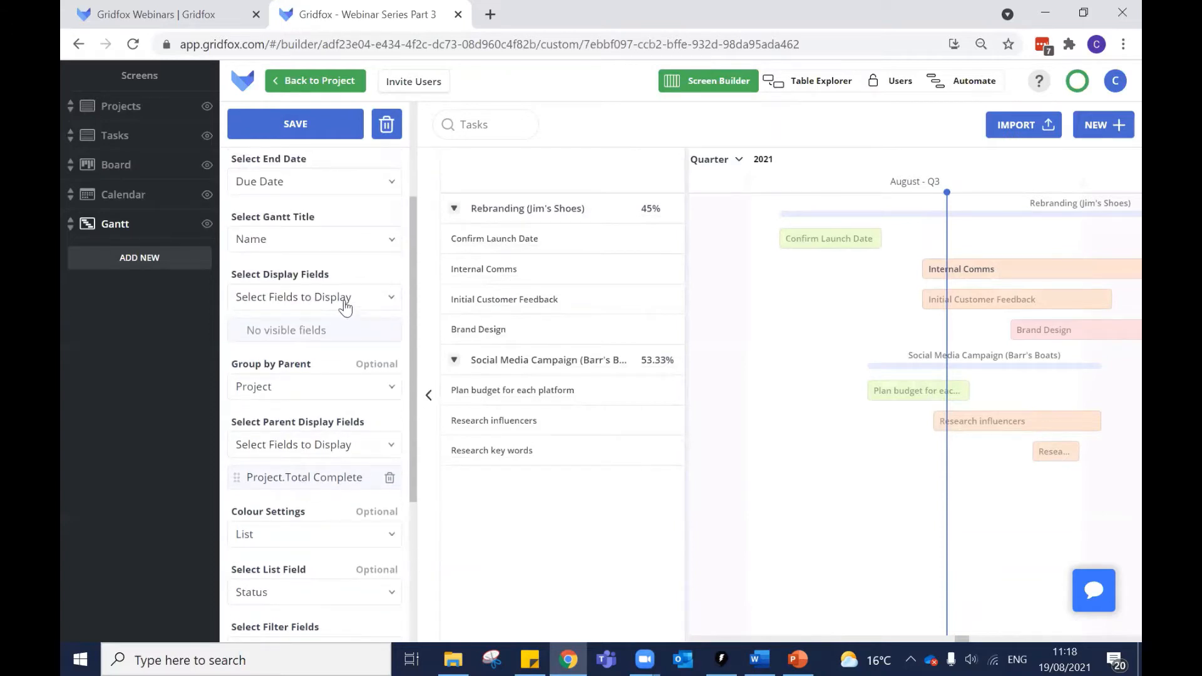
click(346, 305)
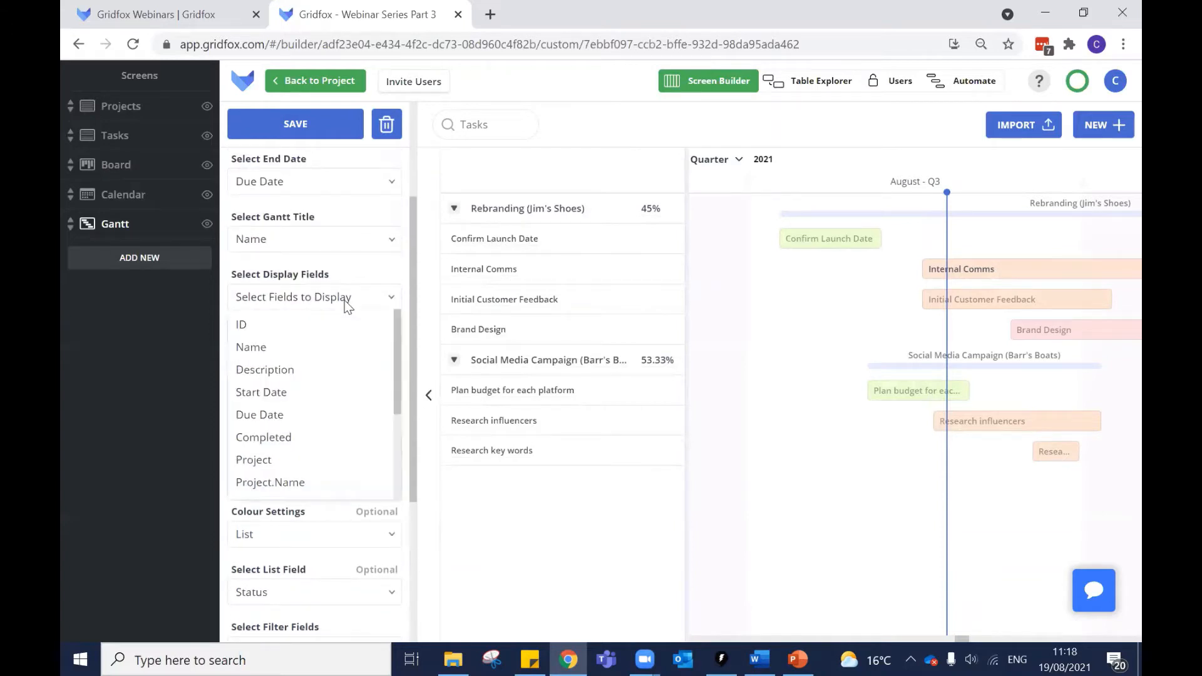
click(297, 435)
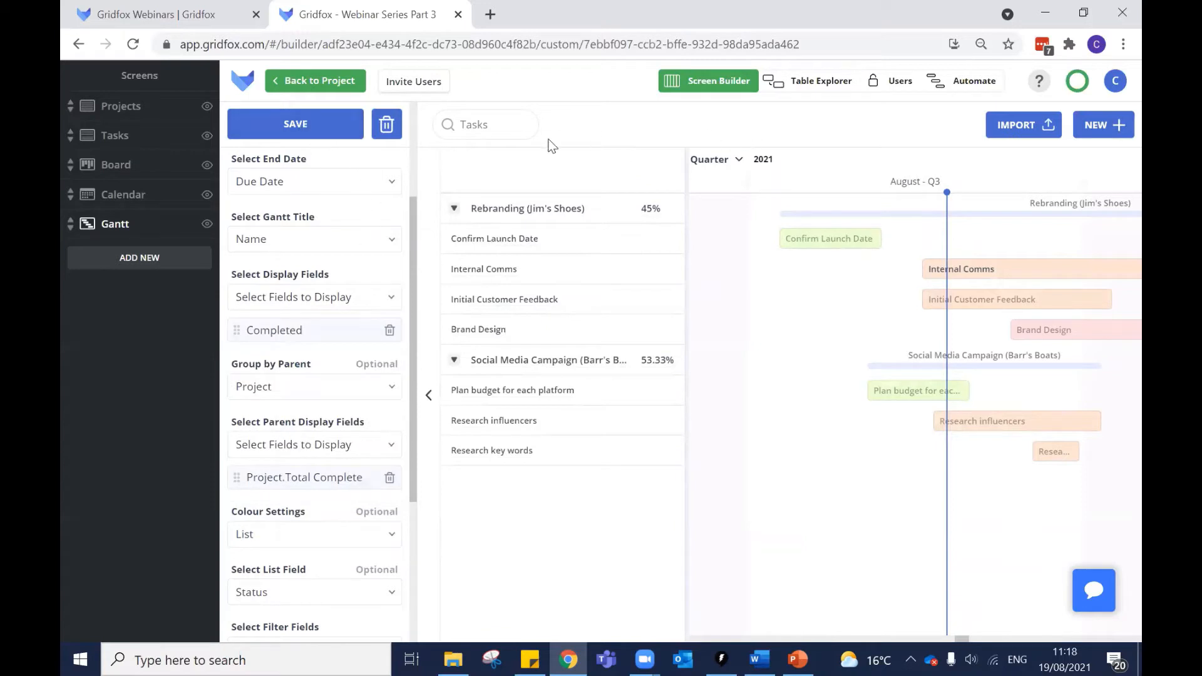
click(305, 126)
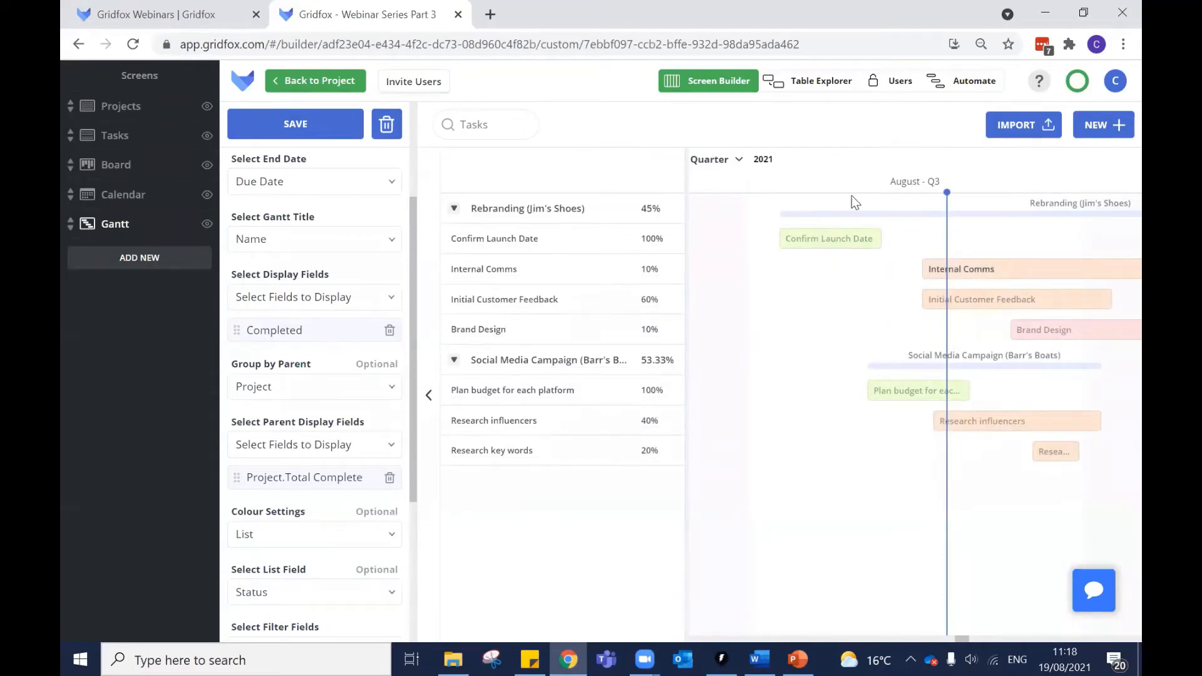
click(328, 126)
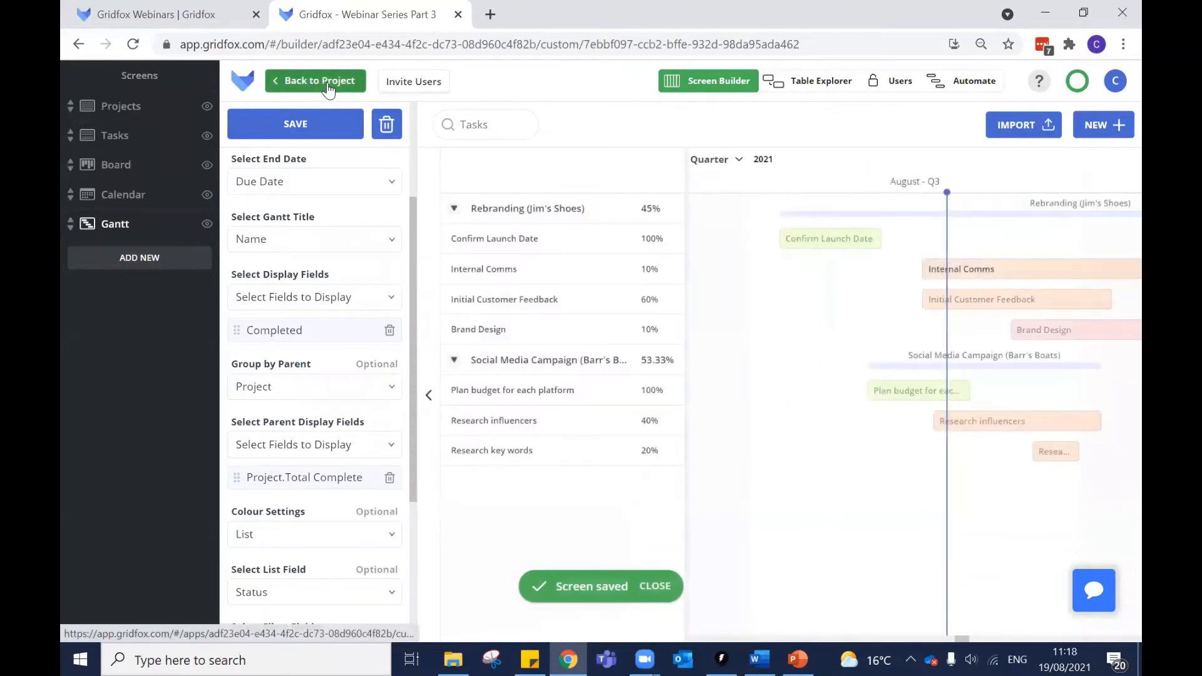
click(327, 82)
drag(794, 375, 588, 408)
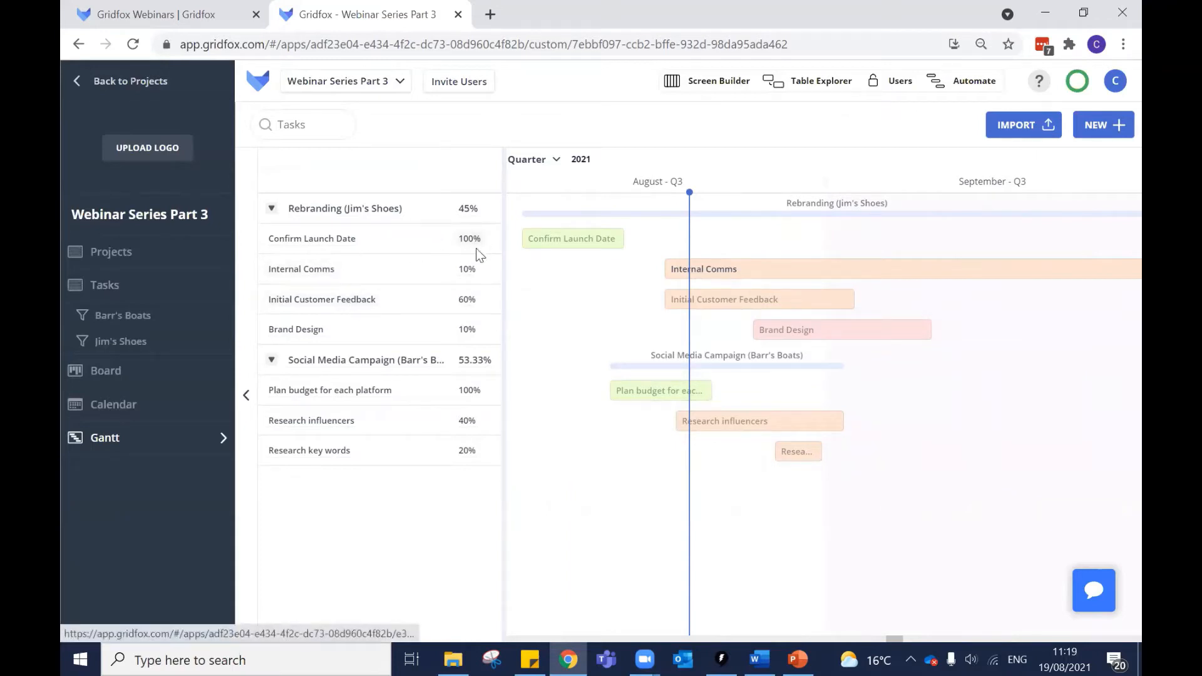
Set Completed to 20% on the Brand Design task in the Tasks table and save the record.
click(122, 285)
click(501, 228)
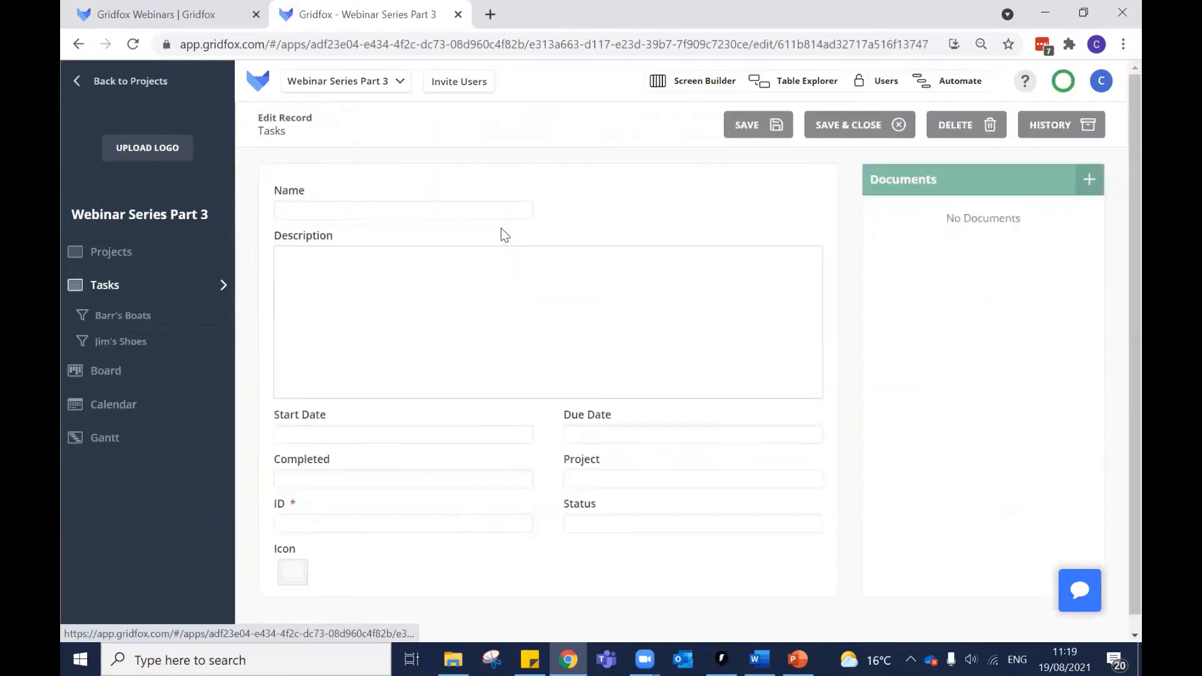
scroll(522, 268, down, 1)
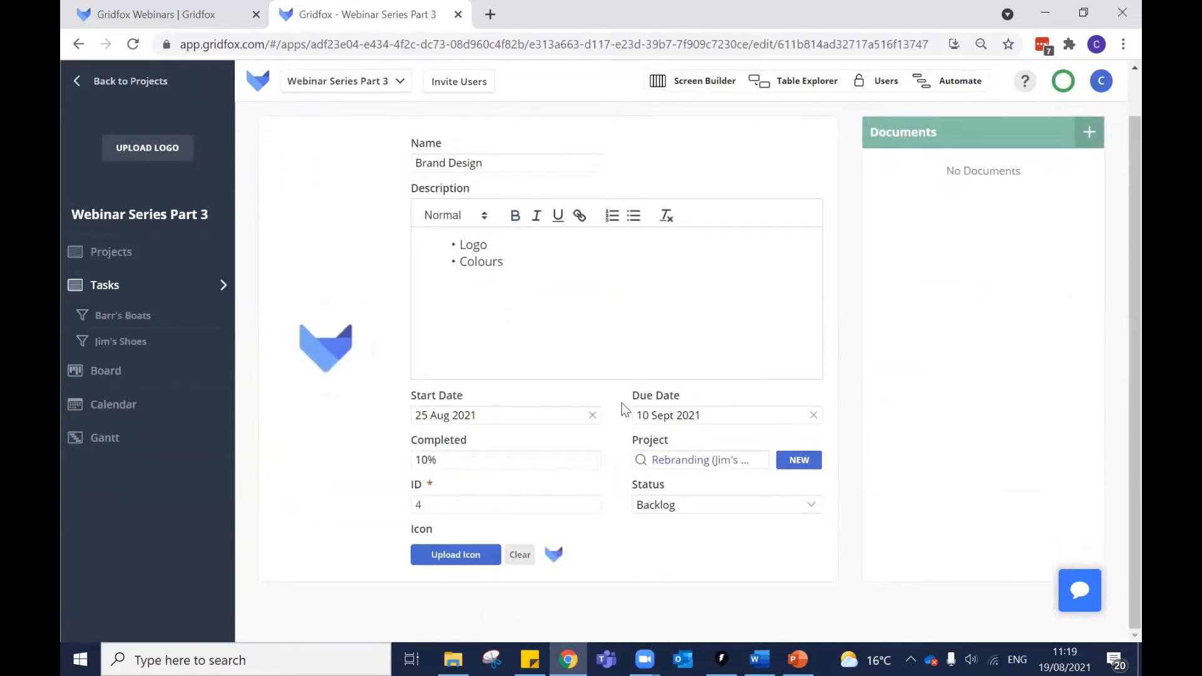
click(477, 466)
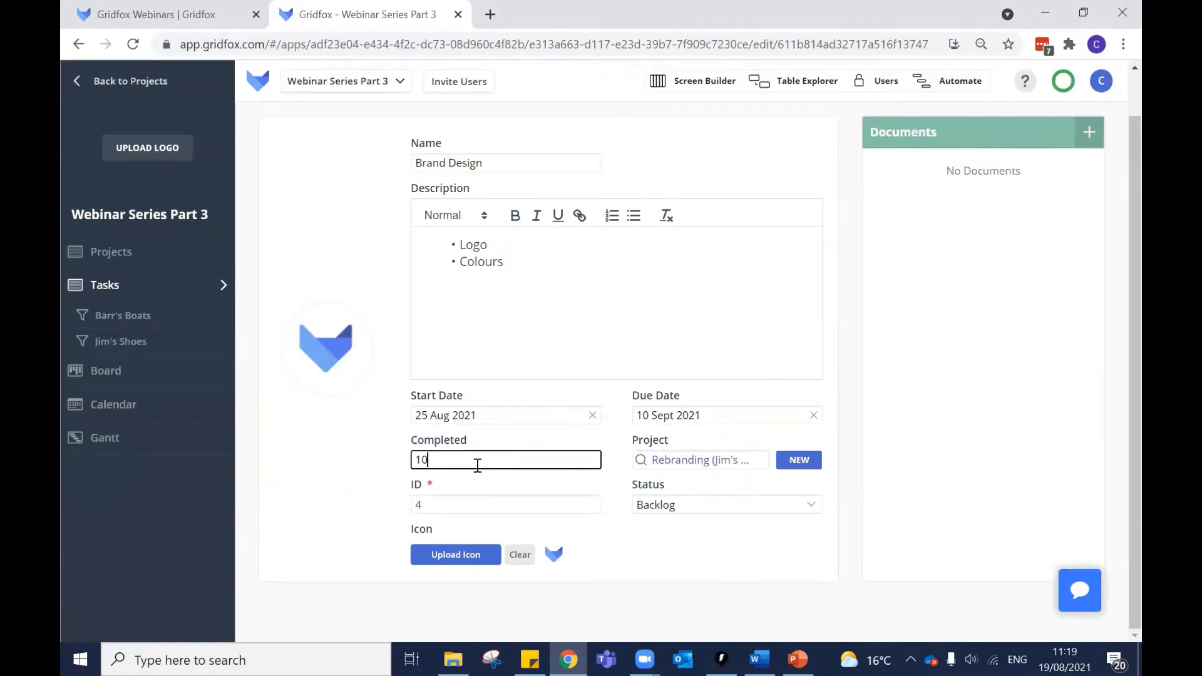
click(658, 526)
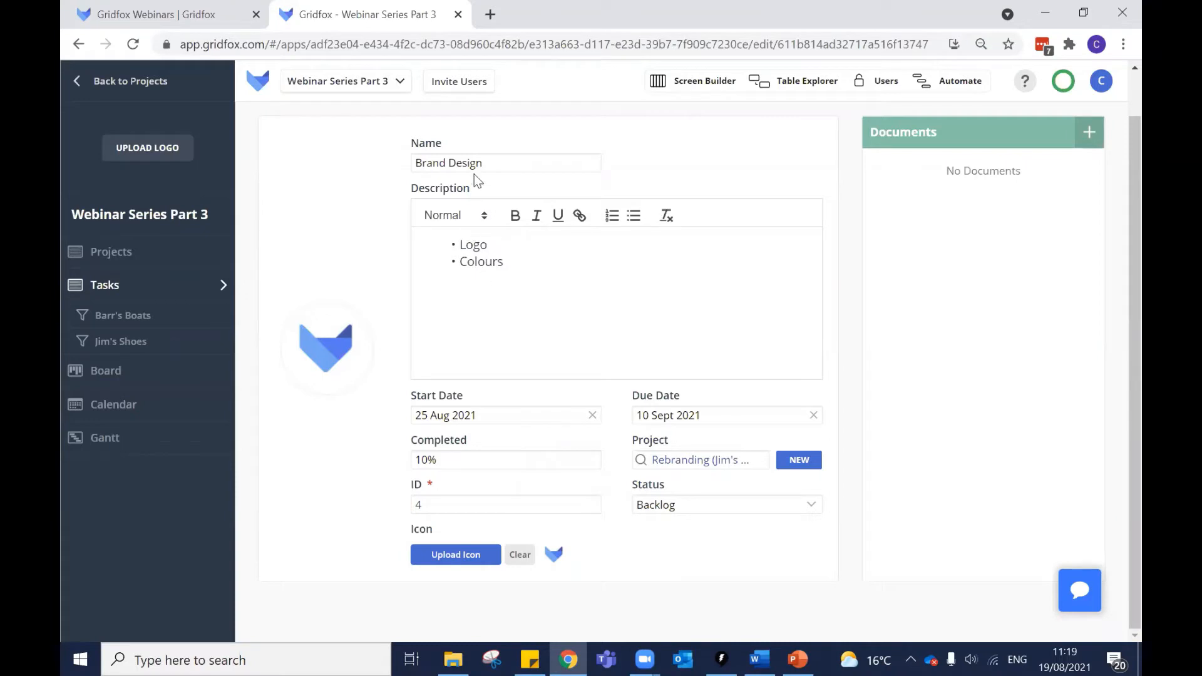
click(464, 459)
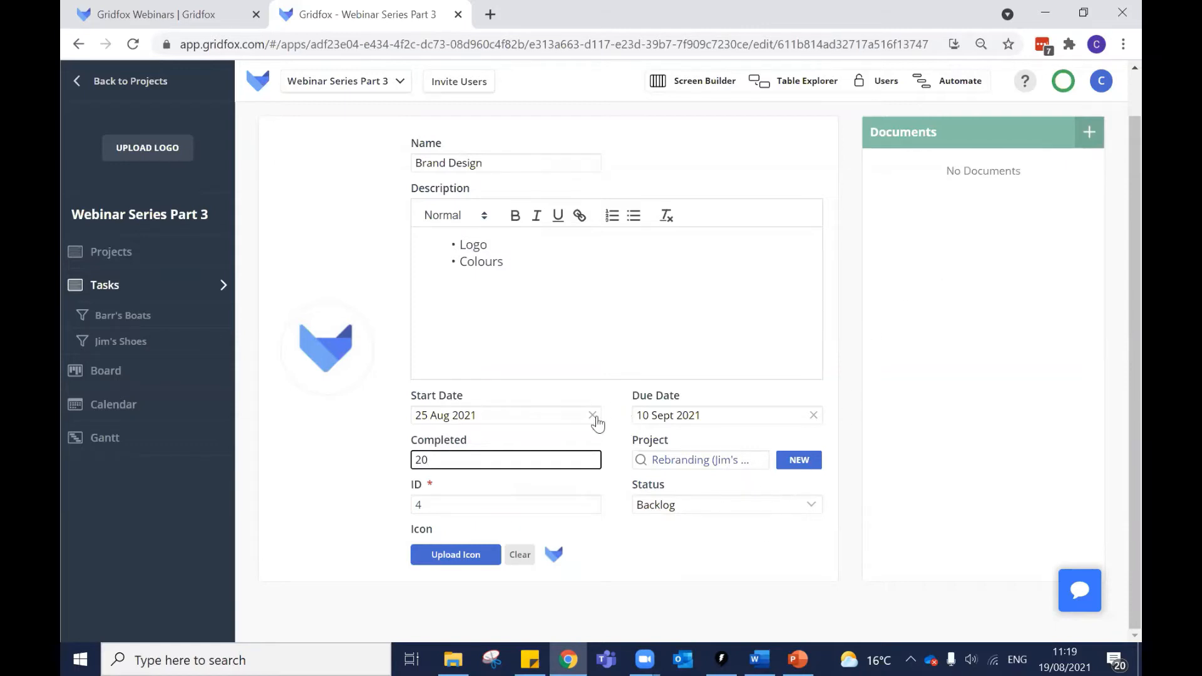
click(744, 124)
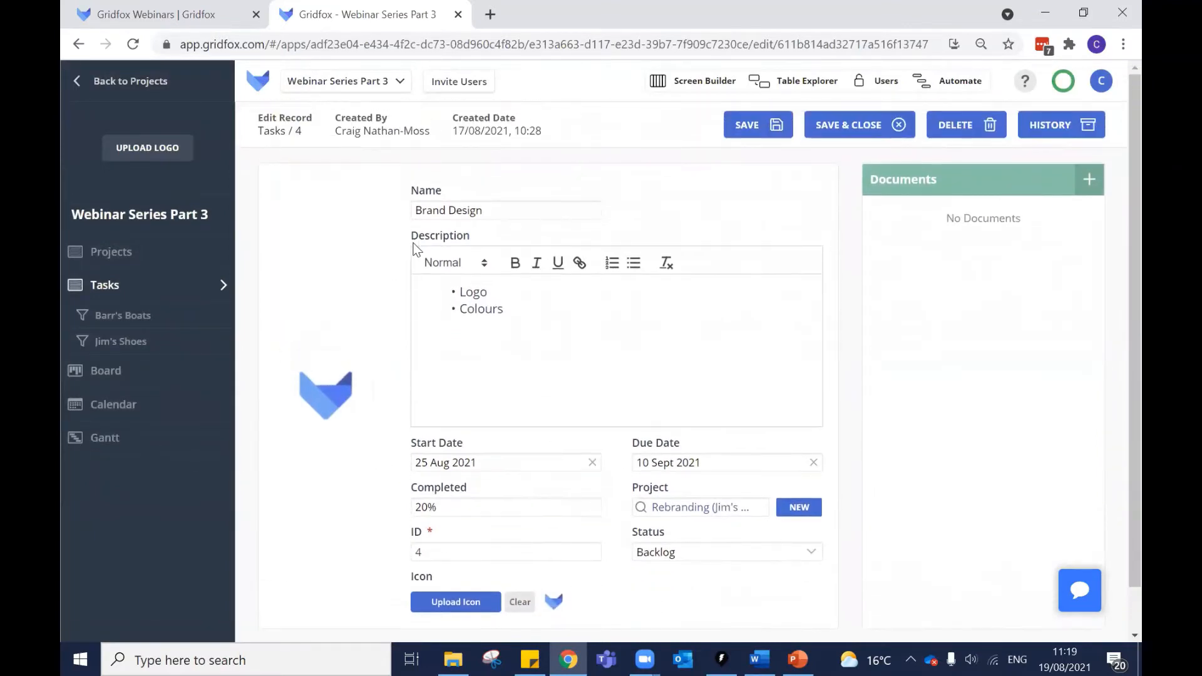
Return to the Gantt chart and examine the completion percentages of the tasks and their parent projects.
click(125, 443)
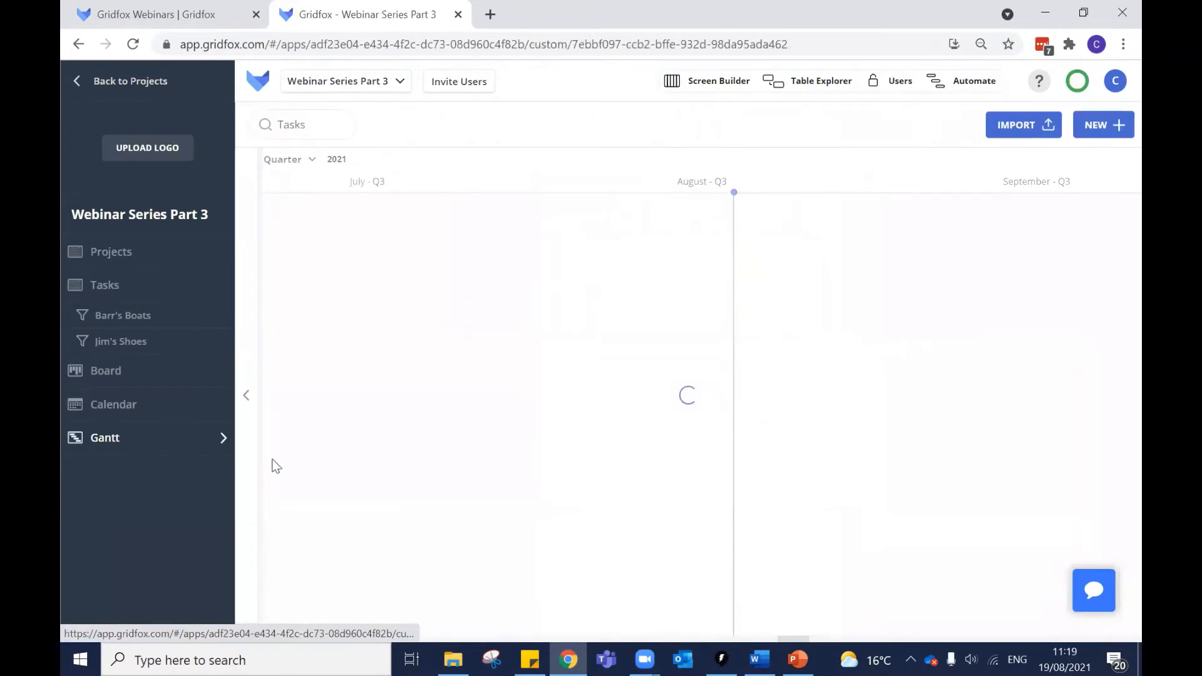
key(ctrl)
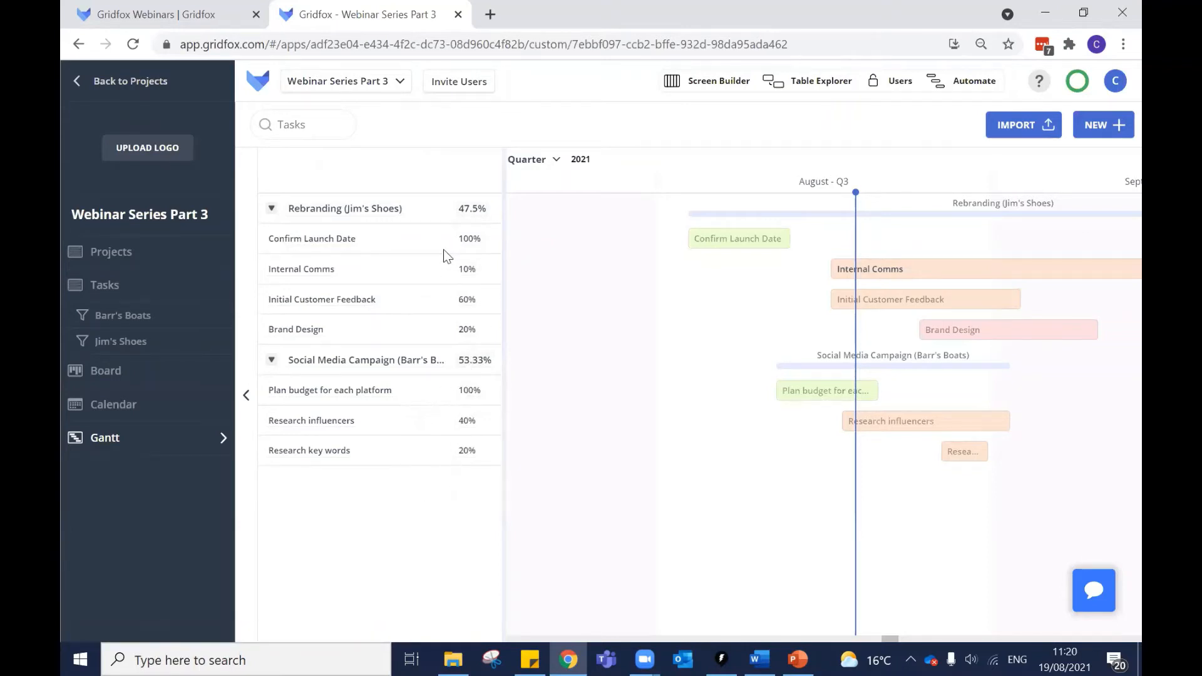
drag(647, 357, 534, 357)
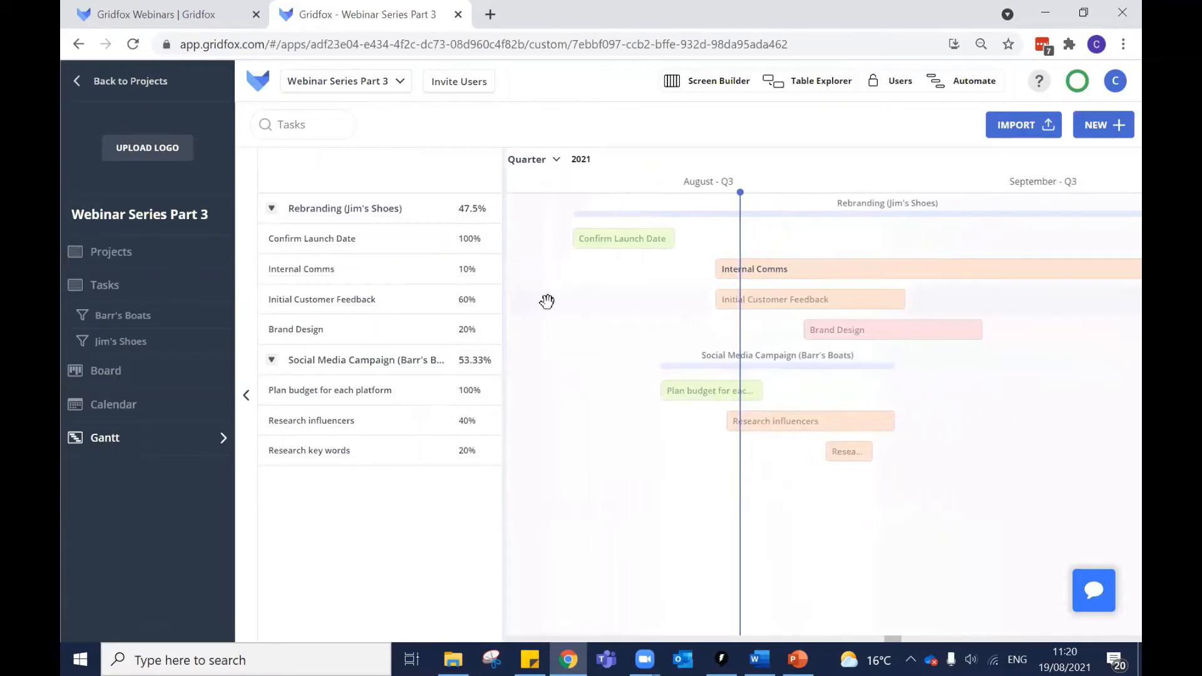
drag(570, 301, 539, 300)
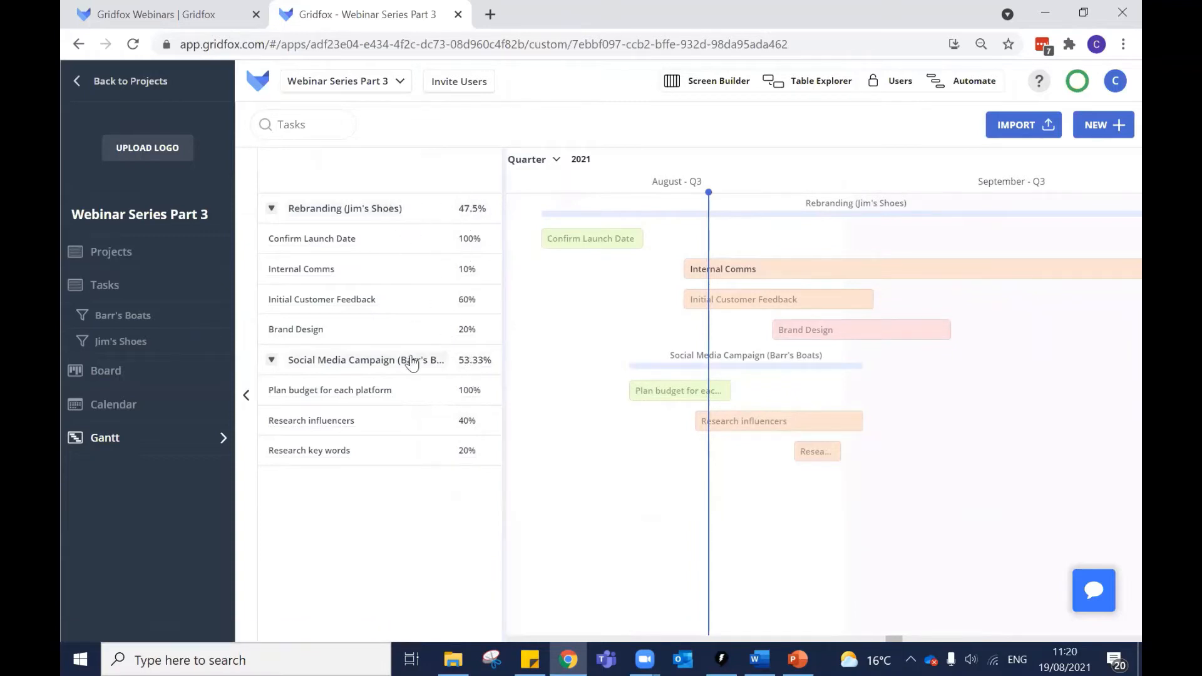
drag(612, 483, 592, 484)
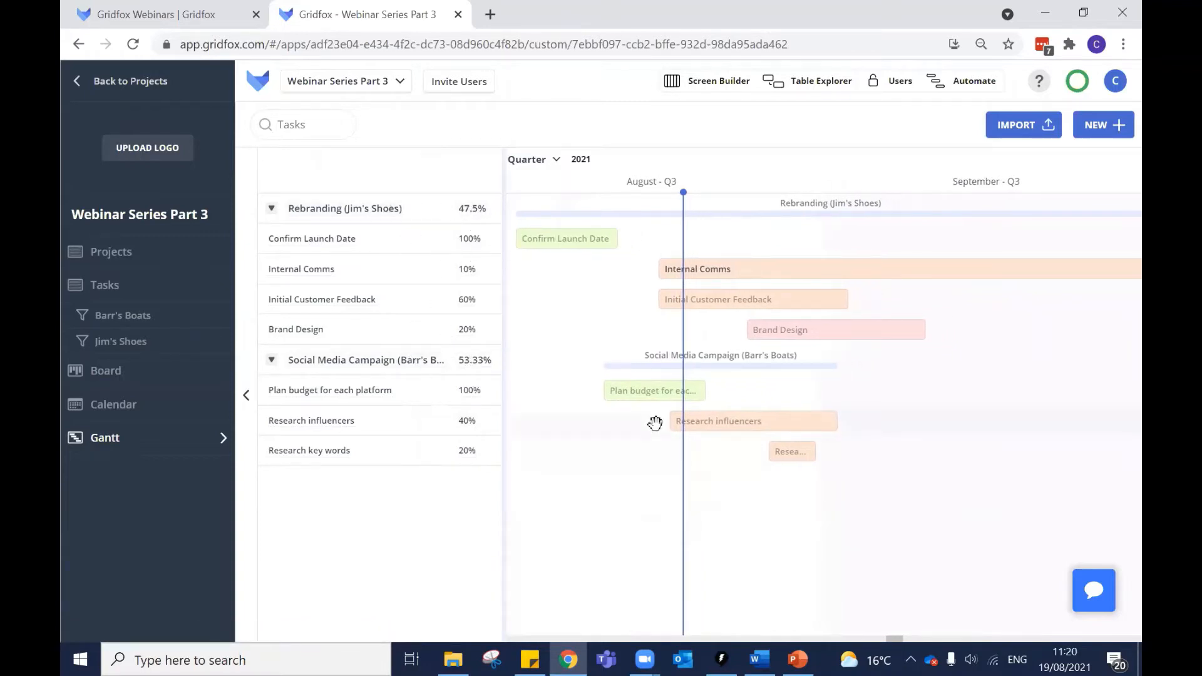
Reopen the Gantt screen's settings in the Screen Builder.
click(710, 91)
scroll(321, 348, down, 2)
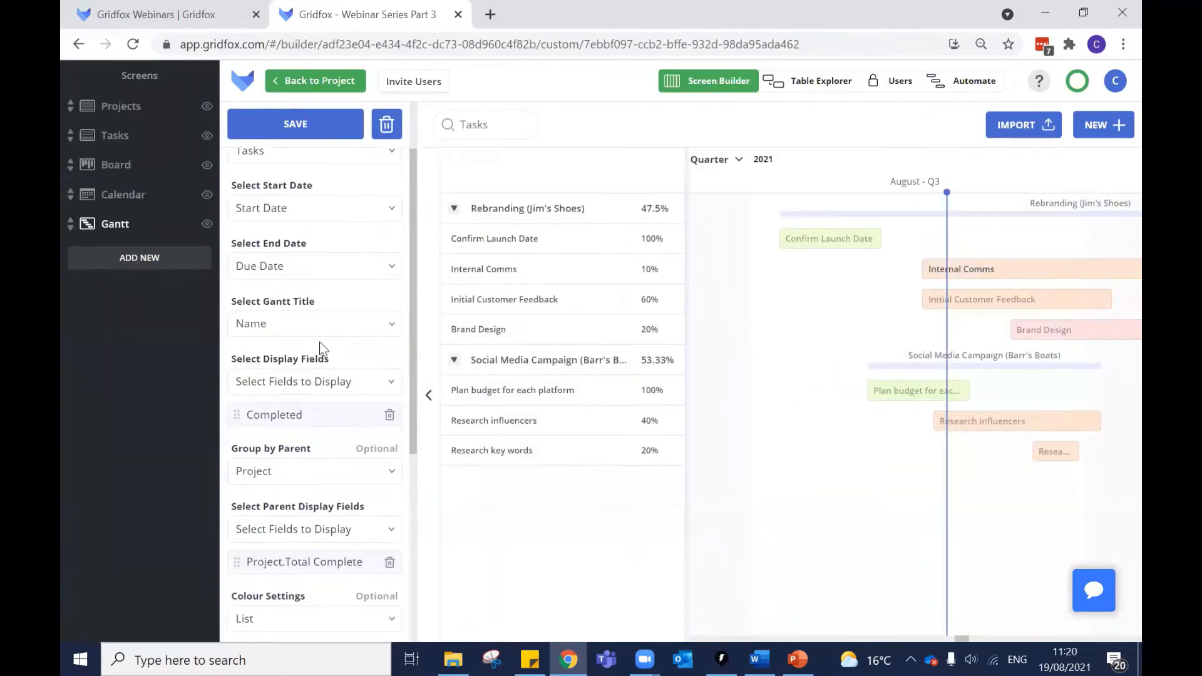
scroll(319, 349, up, 2)
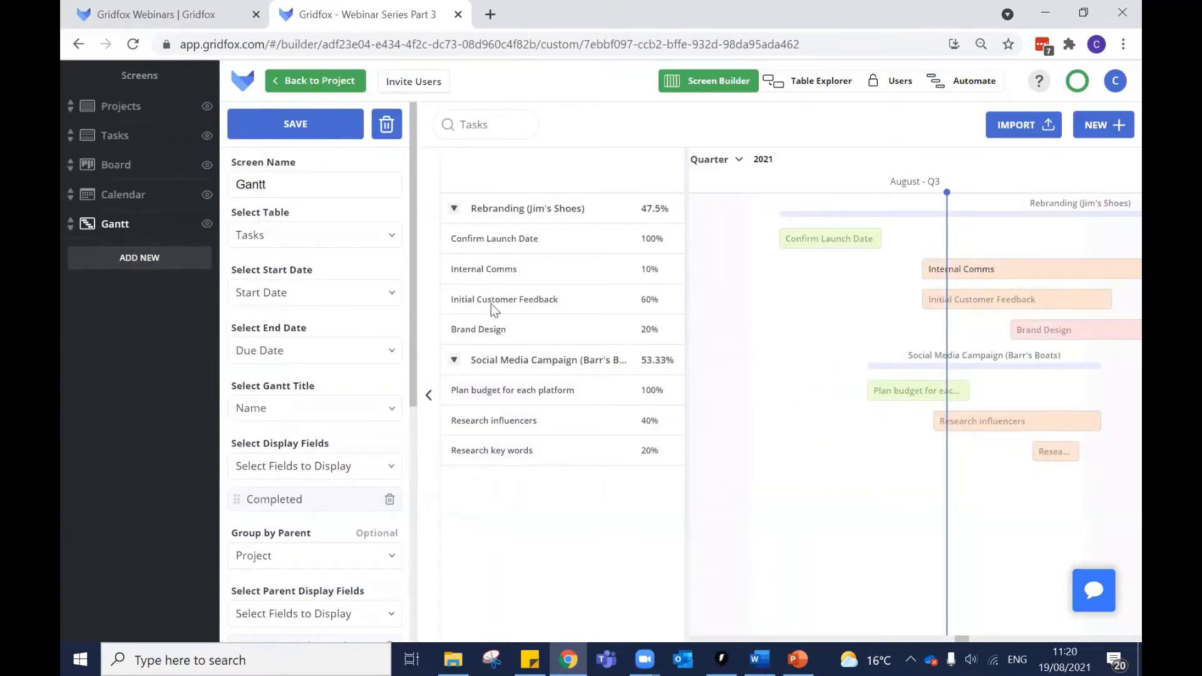
click(341, 481)
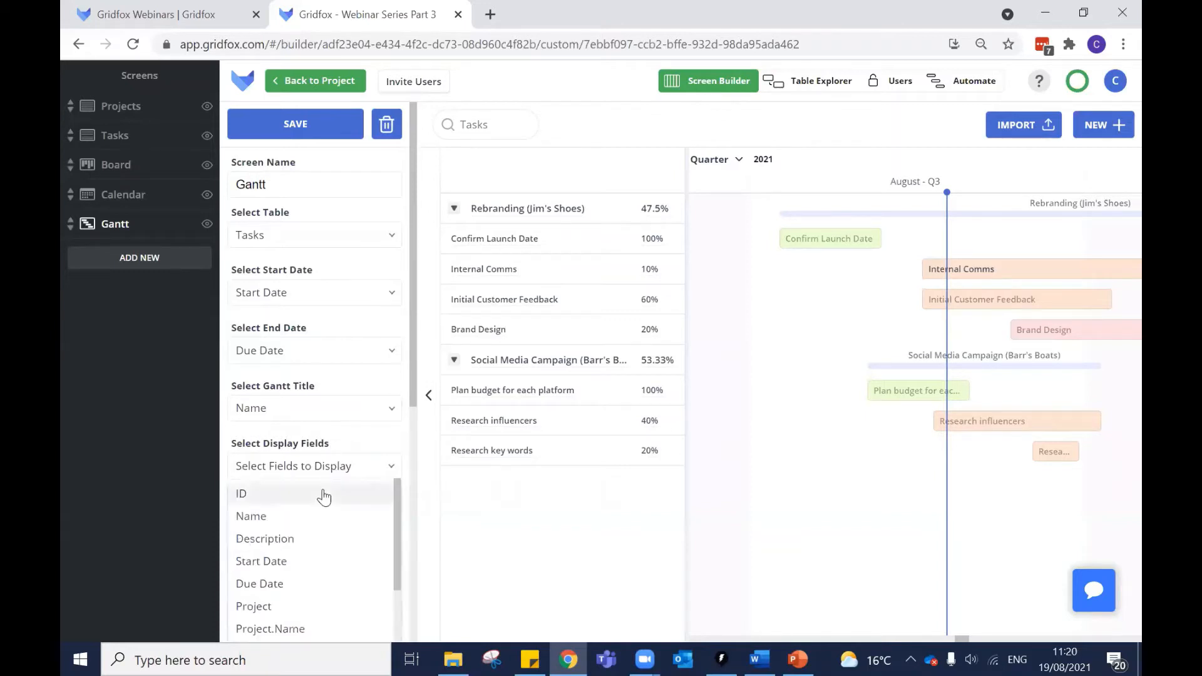
scroll(322, 495, down, 2)
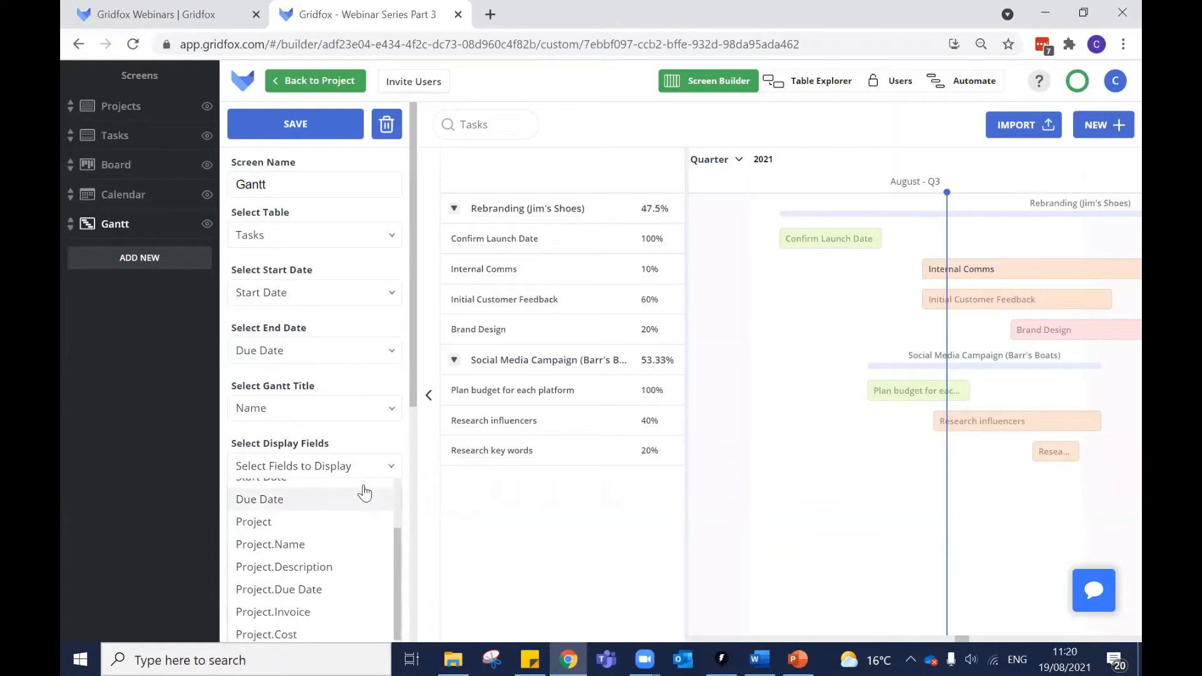
click(308, 514)
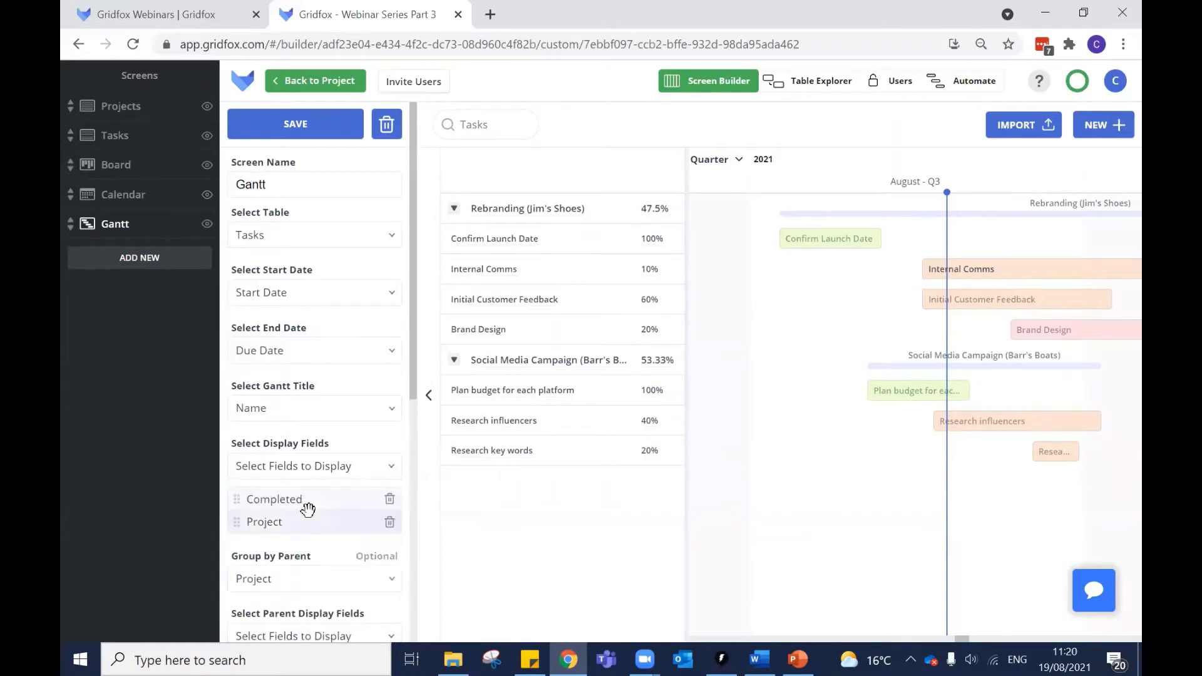
click(389, 522)
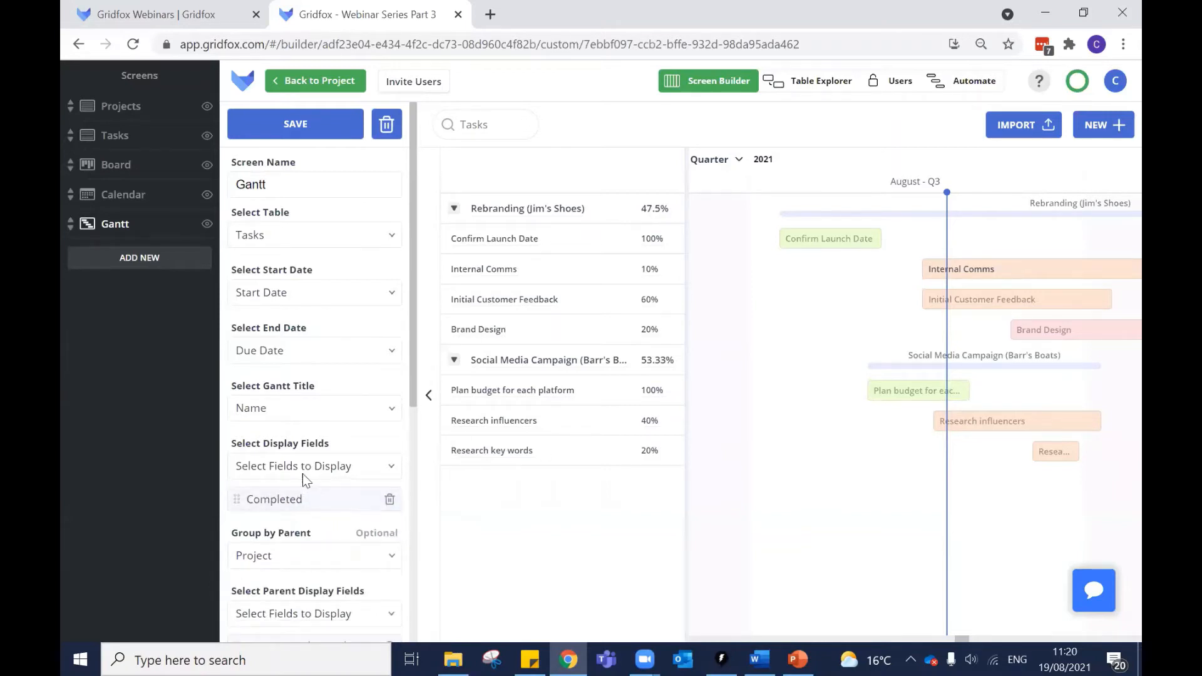
Add Due Date as a task display field, save the Gantt screen and view the chart in the project.
click(302, 473)
scroll(287, 523, down, 2)
click(290, 501)
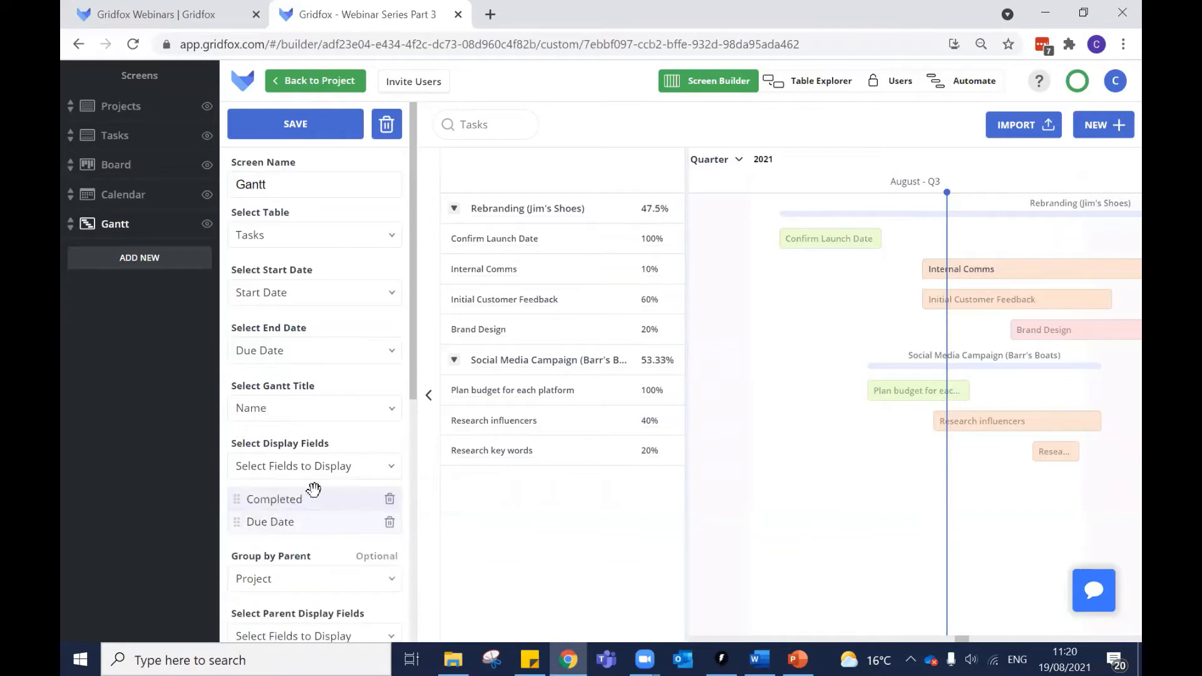
click(322, 145)
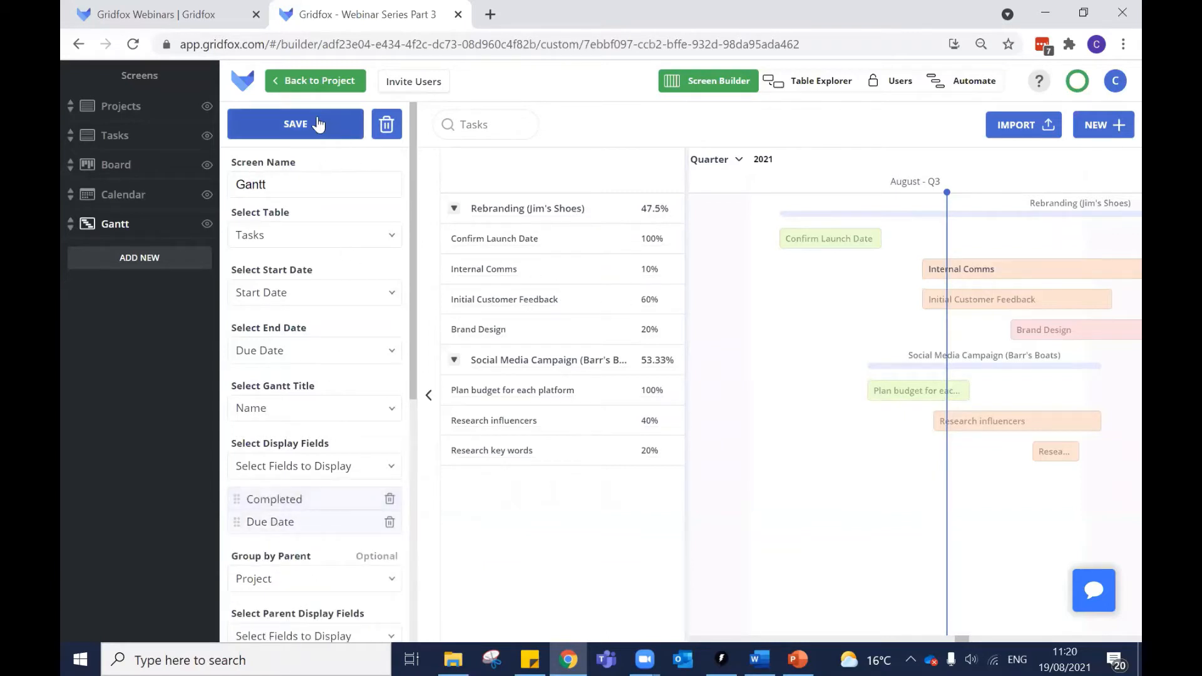
click(319, 126)
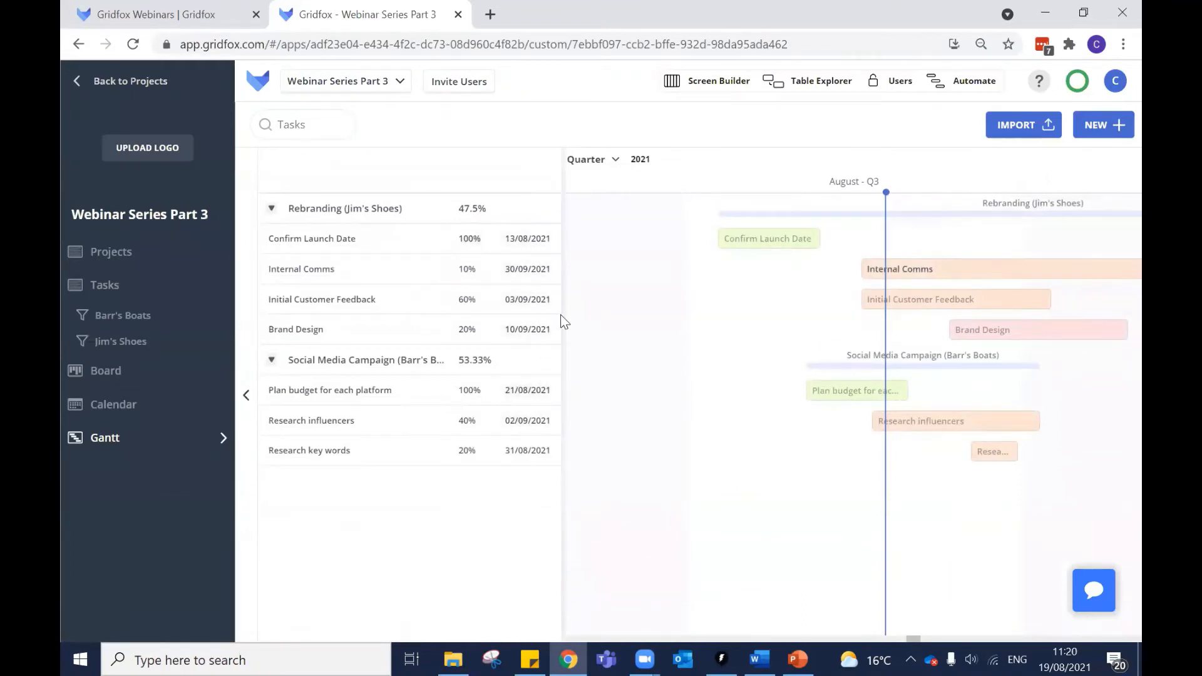
drag(720, 330, 633, 340)
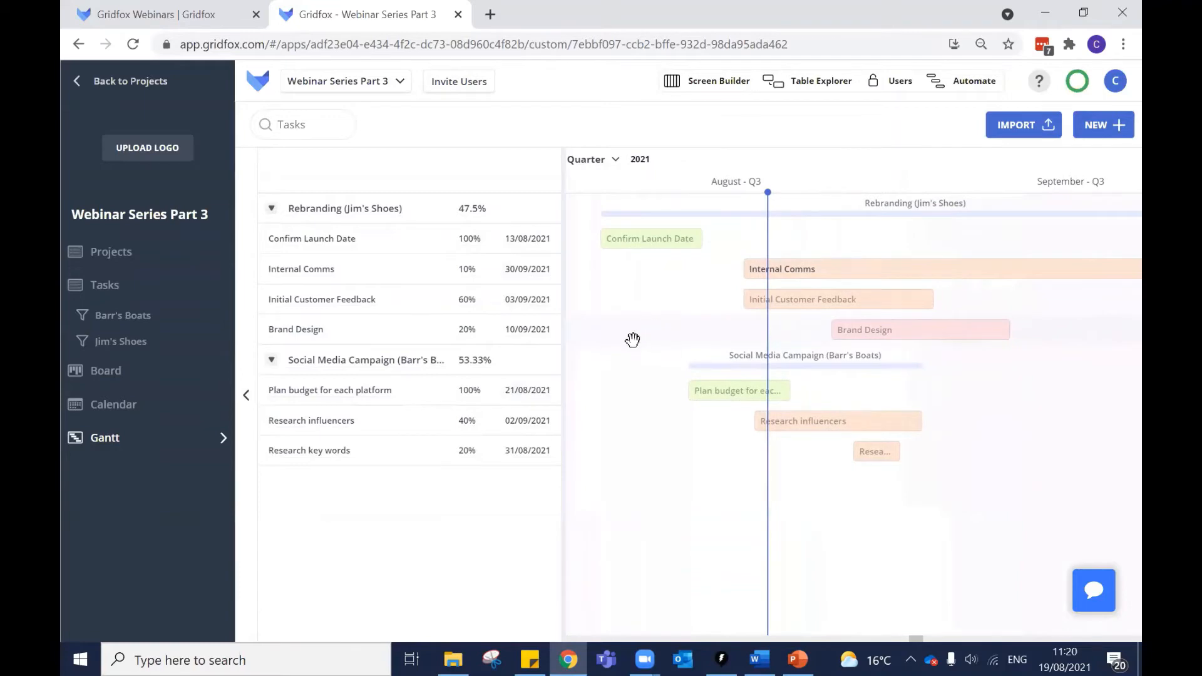
Add a new Dashboard screen named Dash to the project in the Screen Builder.
click(705, 80)
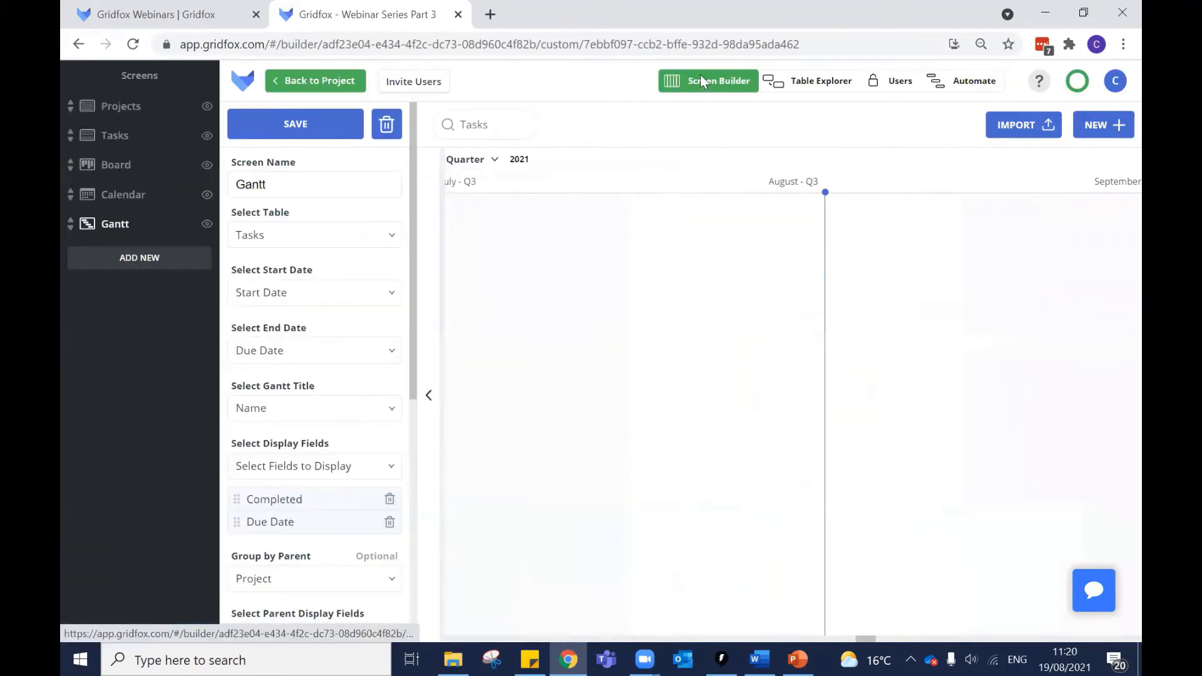
click(116, 263)
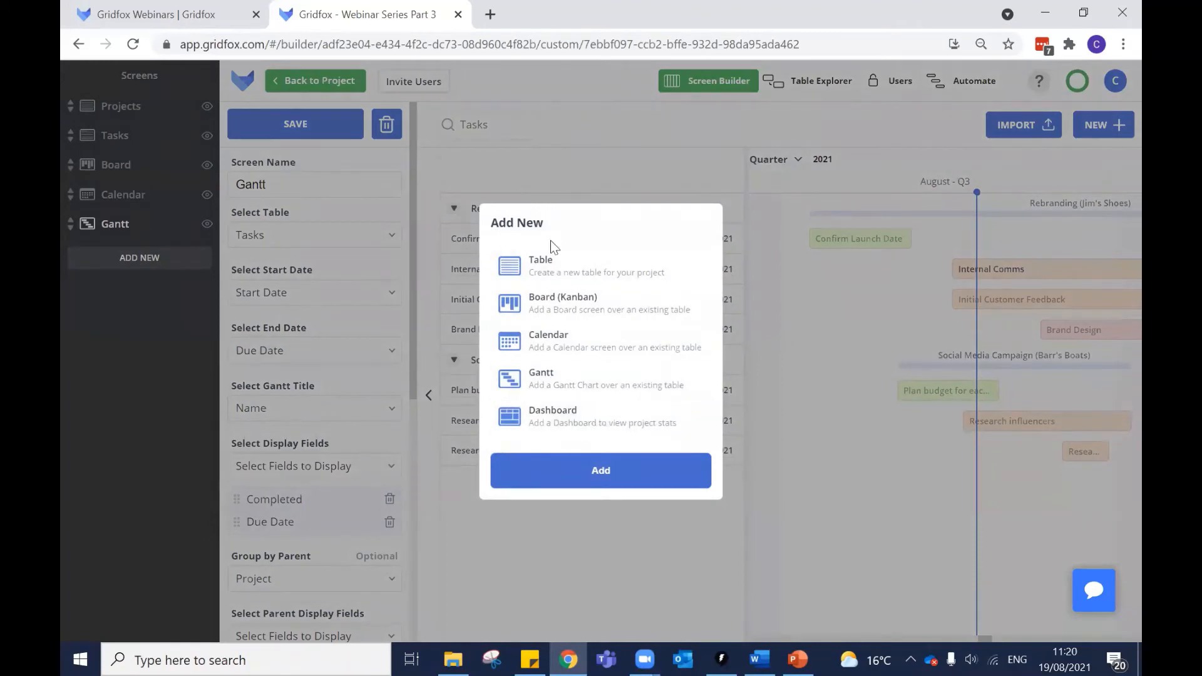
click(549, 412)
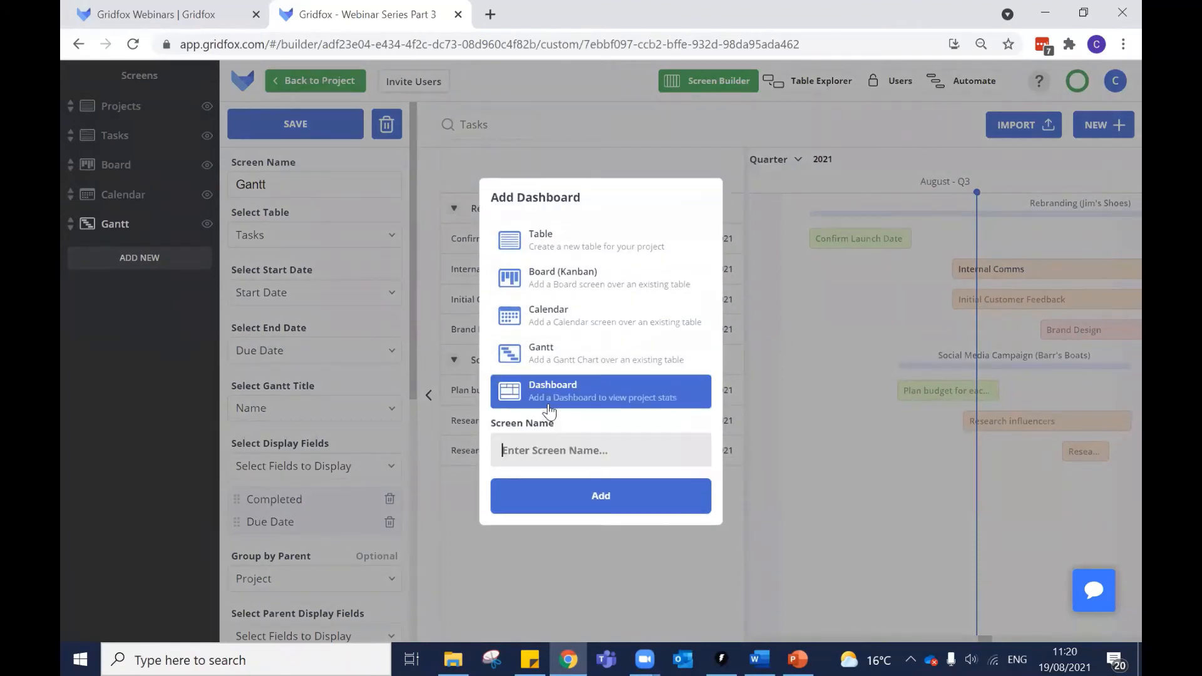
text(Dash)
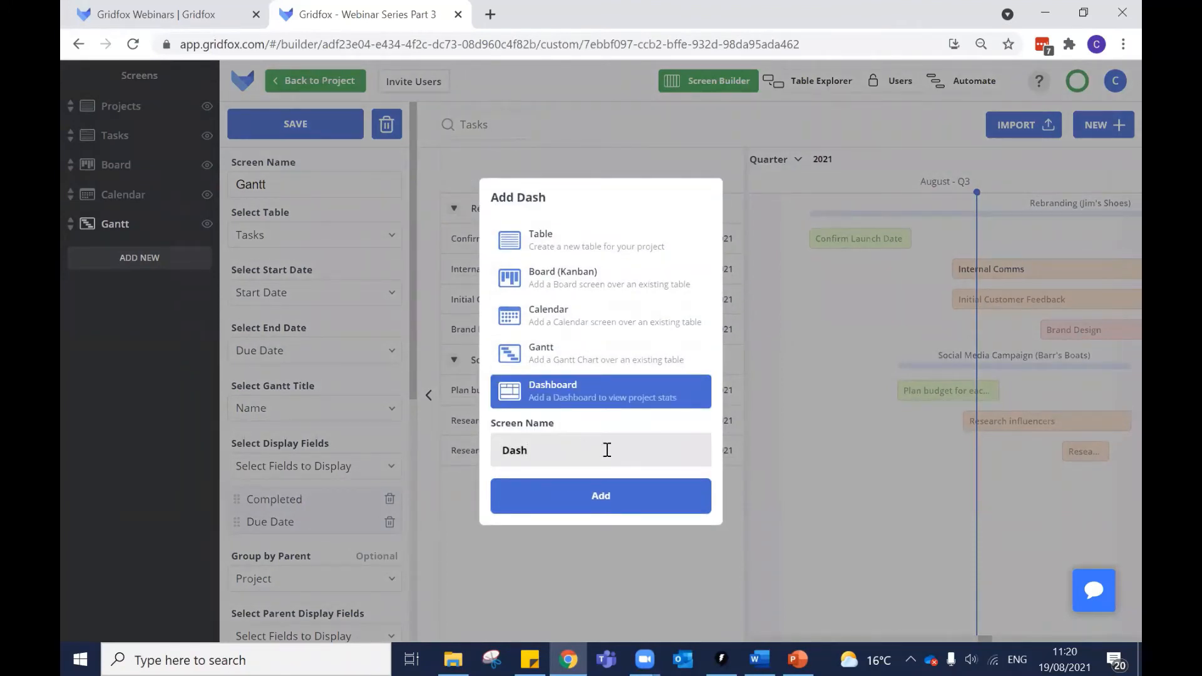
click(600, 496)
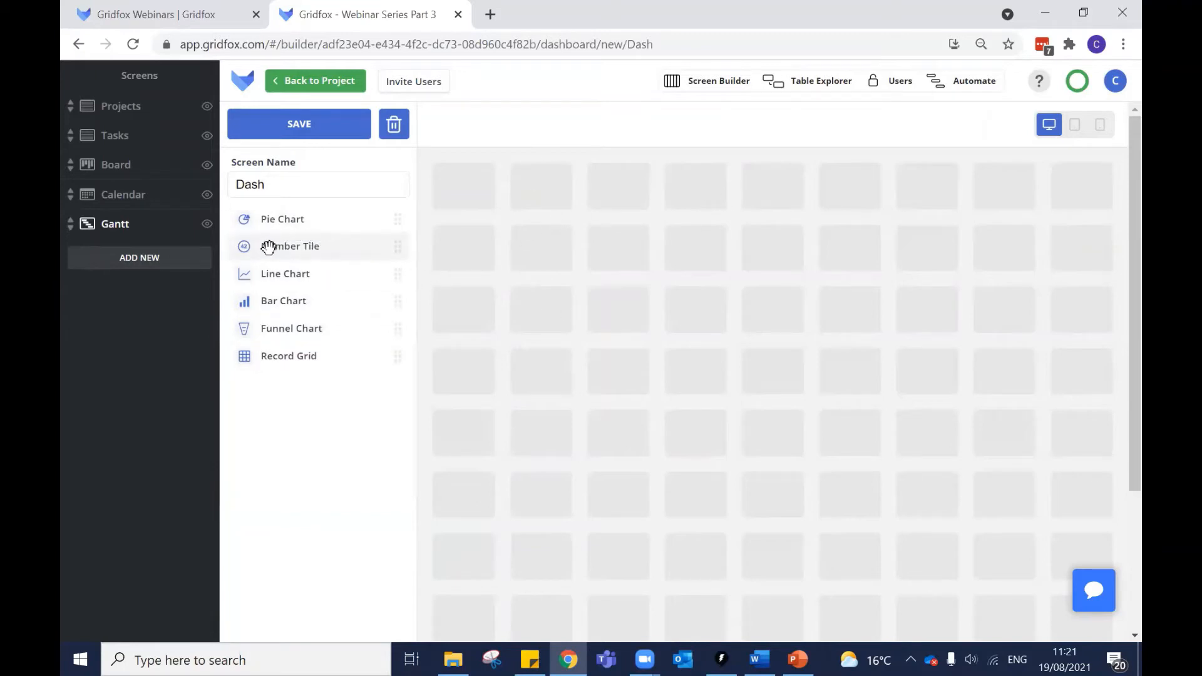
Place a Number Tile in the first cell of the Dash dashboard's grid.
drag(268, 246, 462, 177)
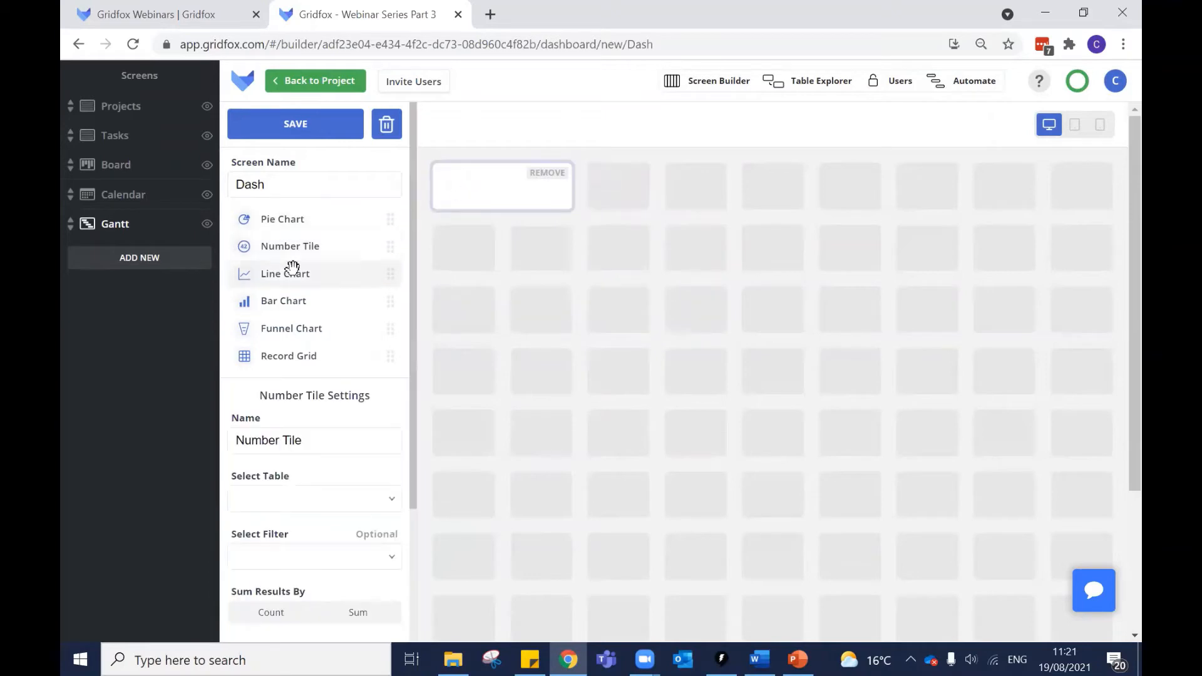
Name the number tile No. of Tasks, base it on the Tasks table summed by Count, and save the Dash screen.
scroll(282, 271, down, 1)
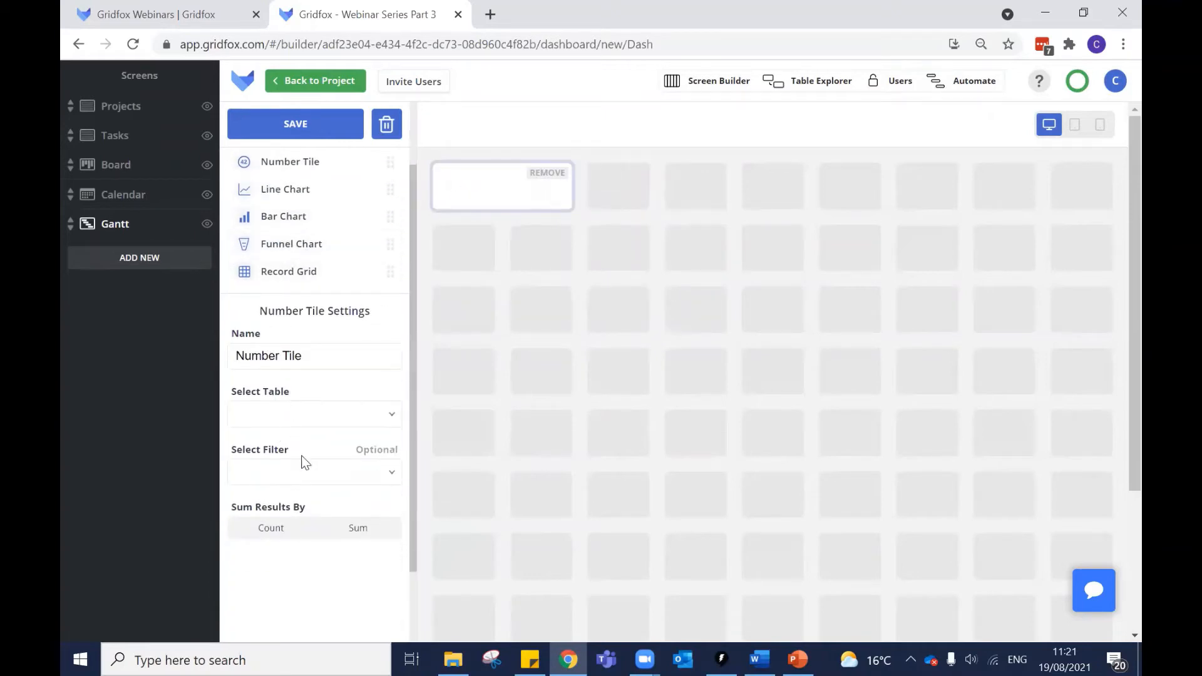
triple_click(318, 358)
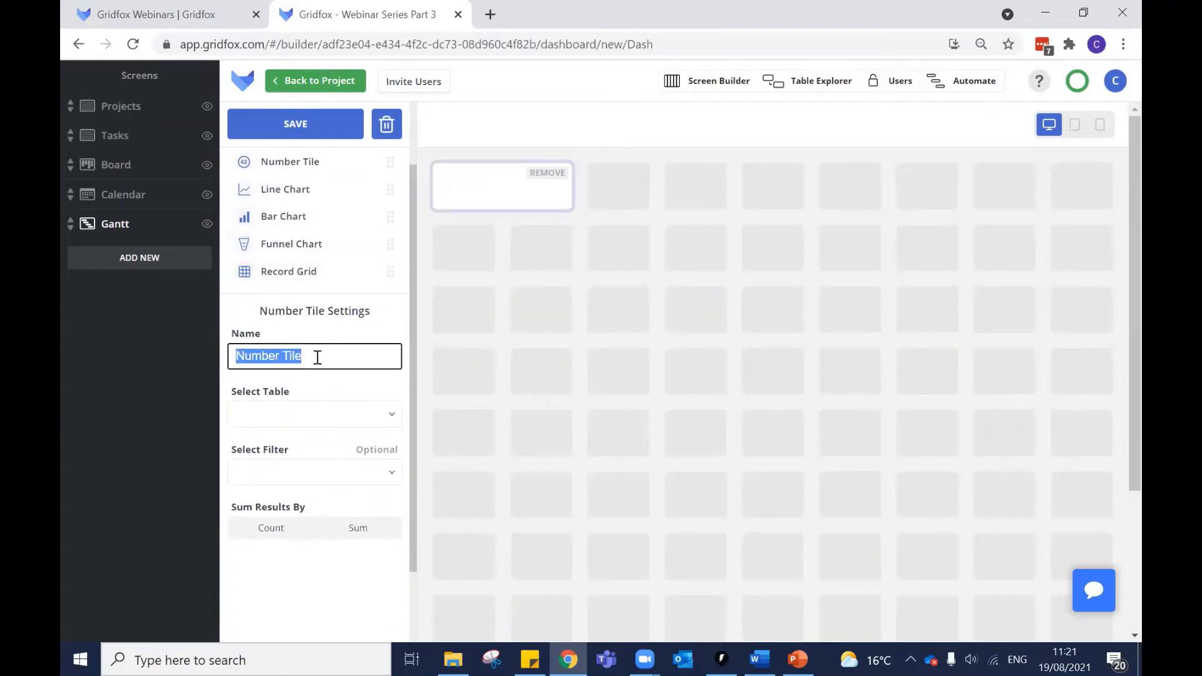
text(No. of Tasks)
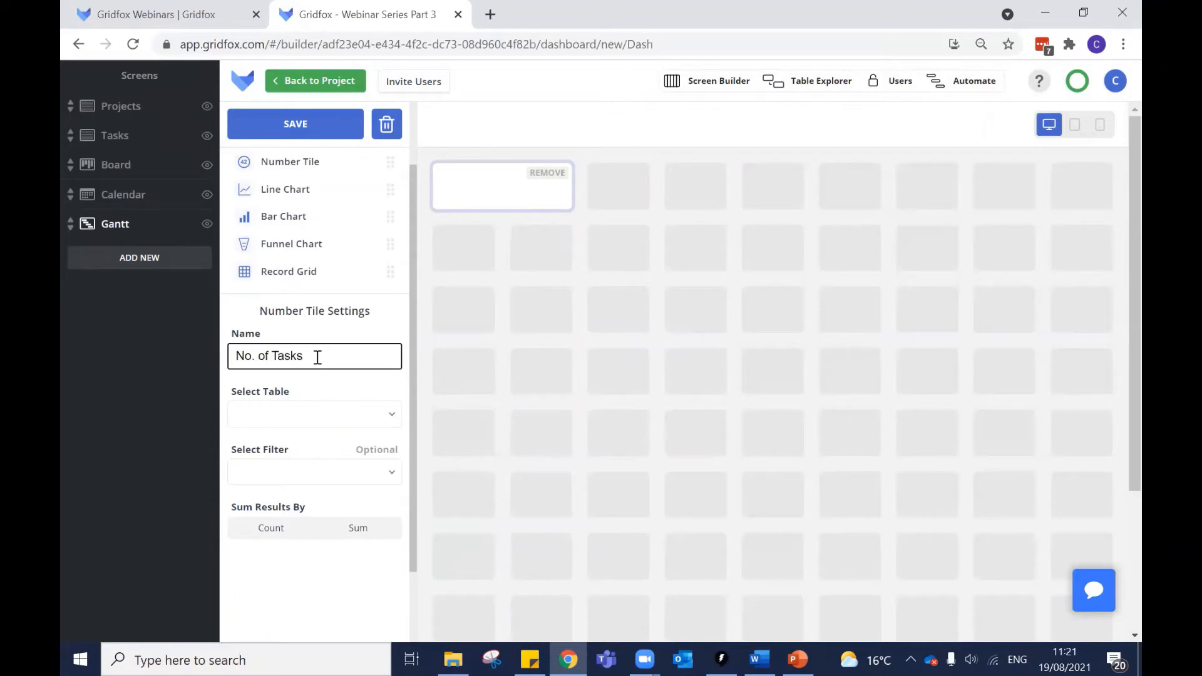
click(341, 422)
click(304, 463)
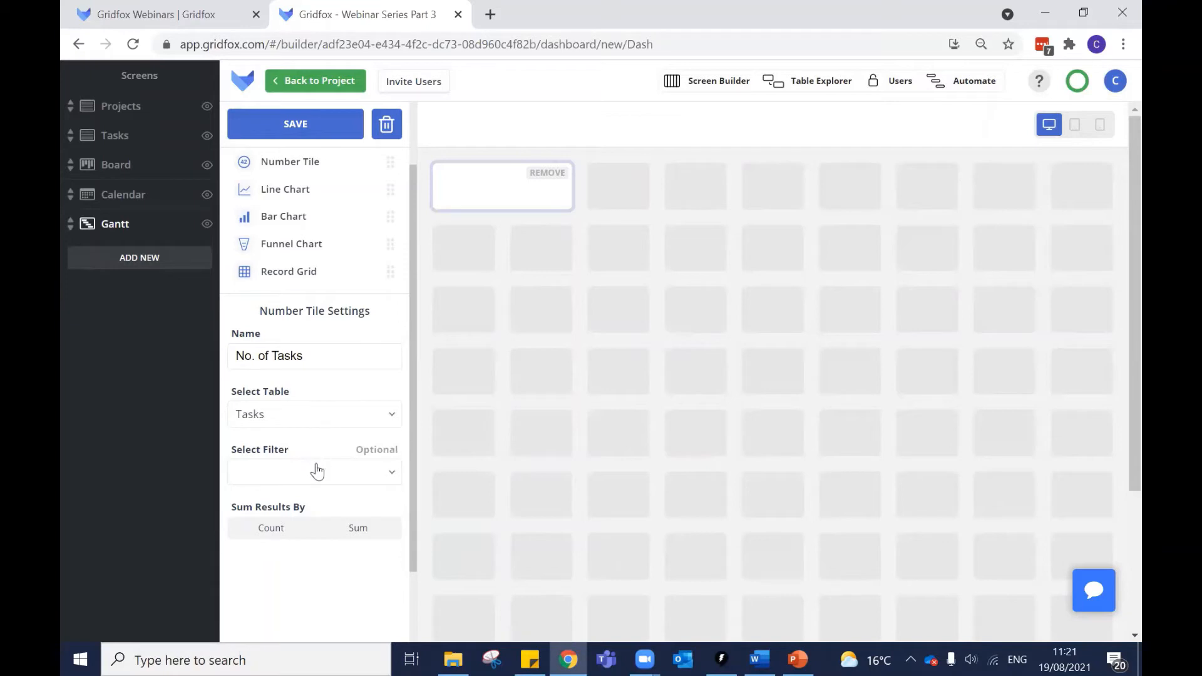
click(268, 530)
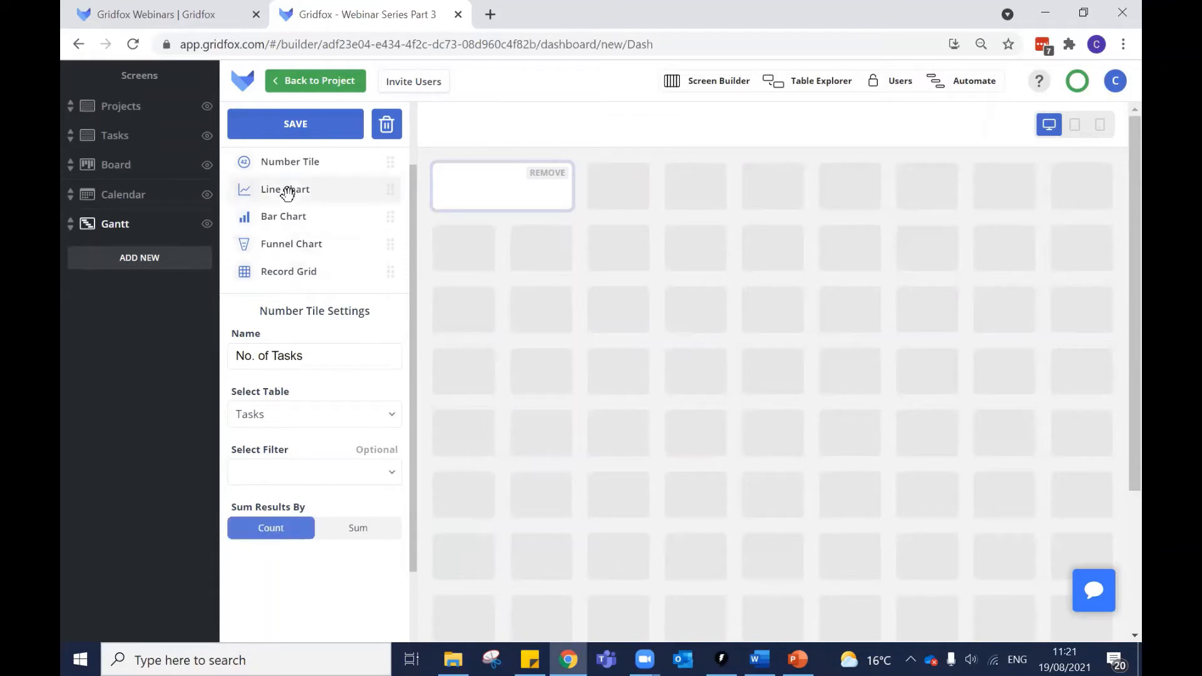
click(298, 125)
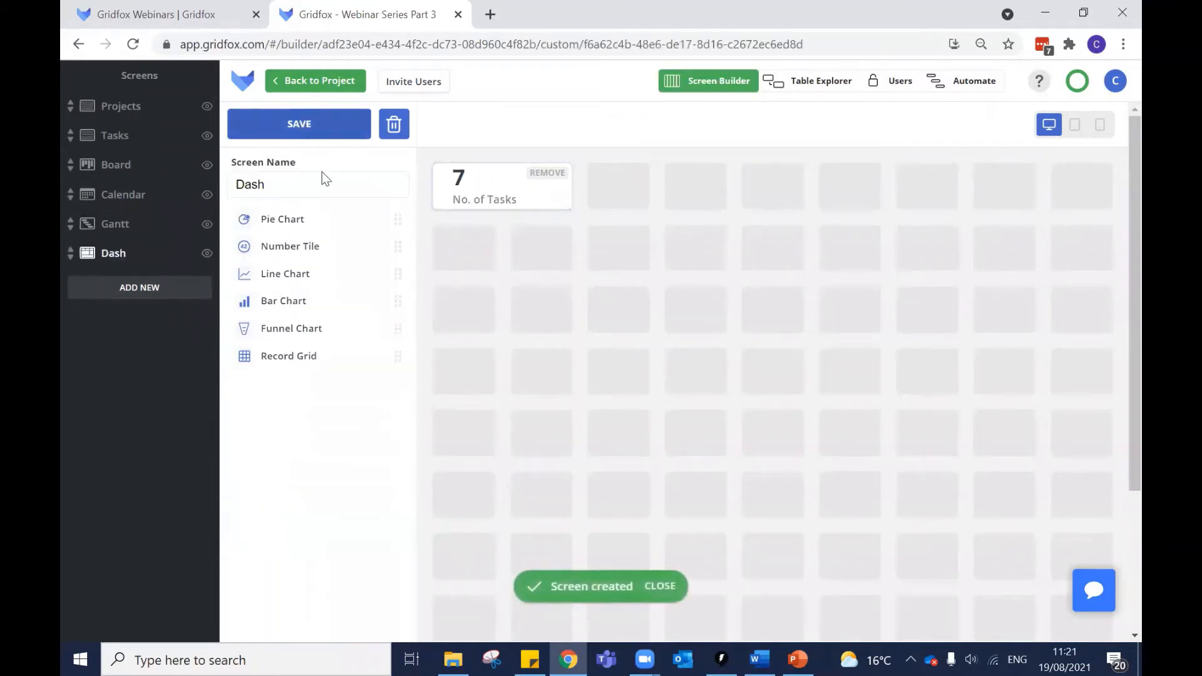
Check the filter options for the No. of Tasks tile, save the screen and view the dashboard in the project.
click(489, 185)
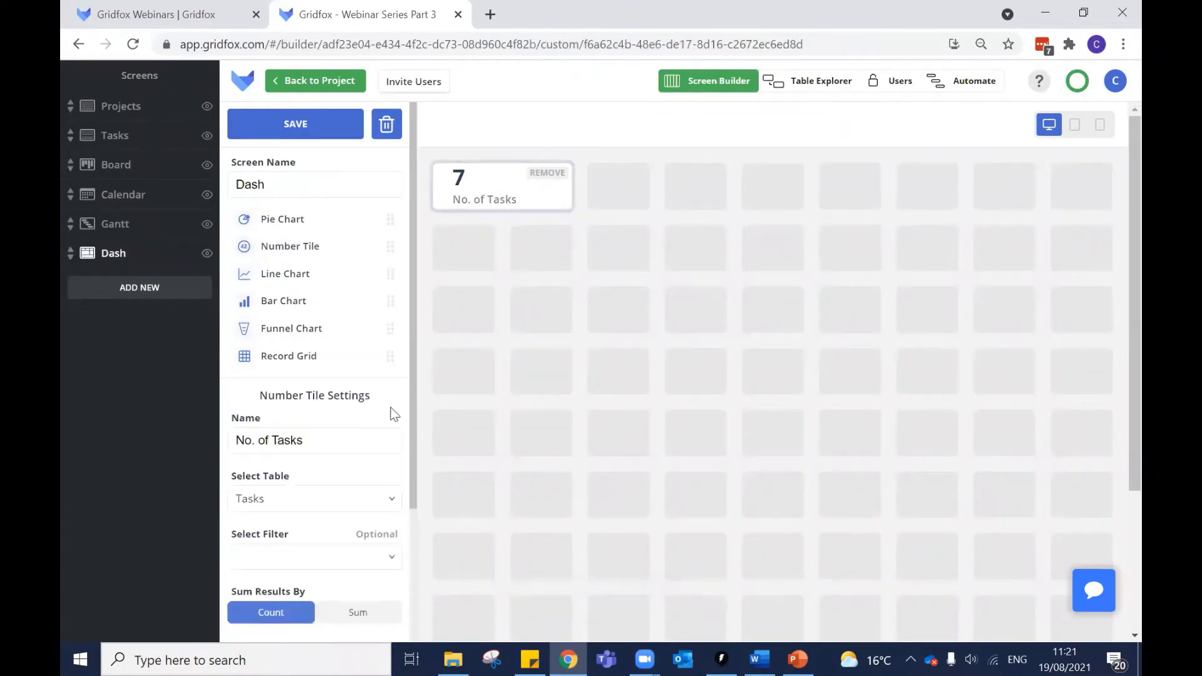
scroll(343, 426, down, 3)
click(338, 387)
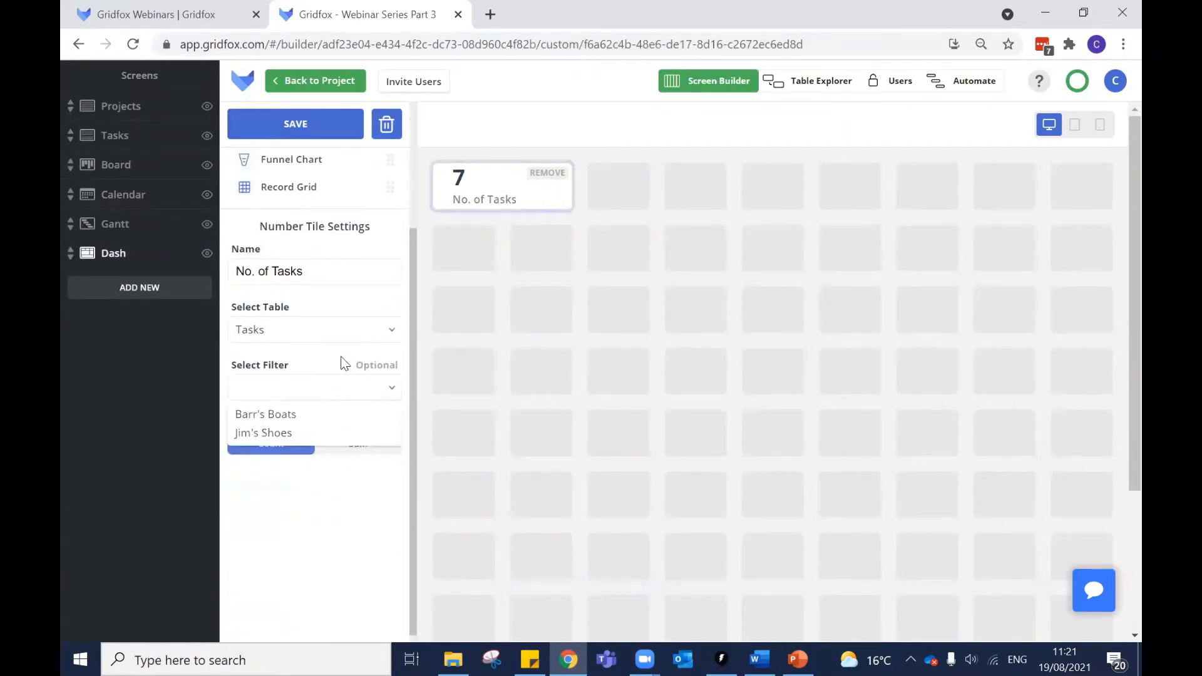
click(345, 363)
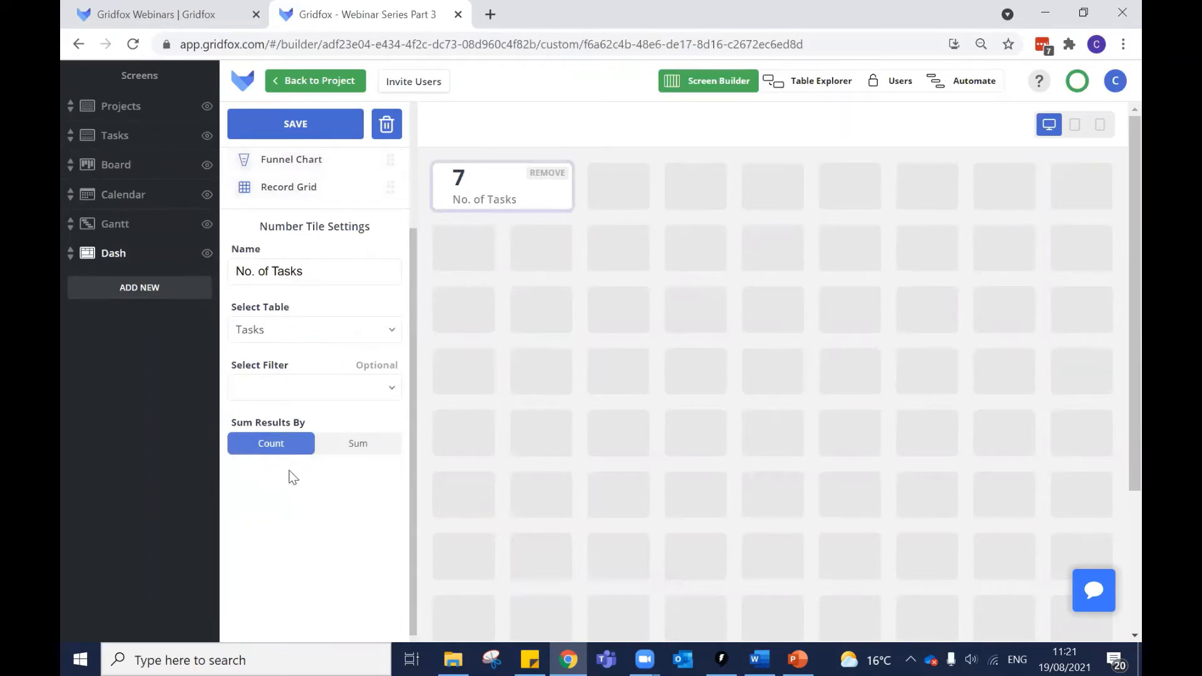
click(307, 126)
click(319, 83)
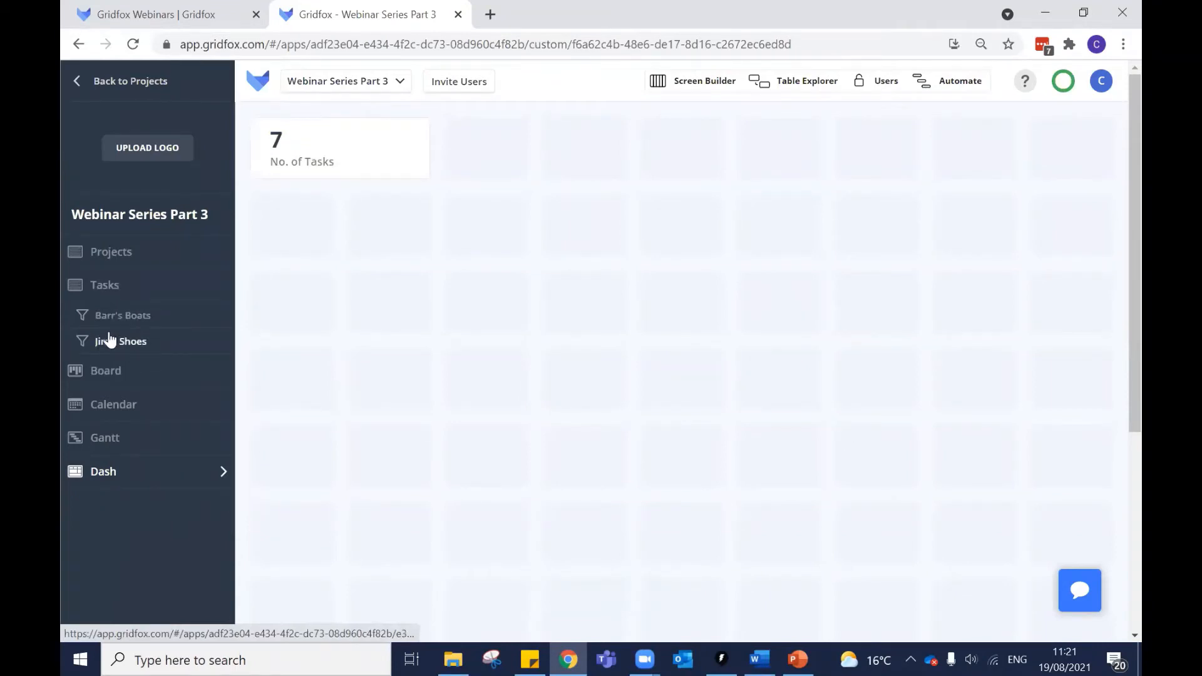
Reopen the tile in the Screen Builder, rename it No. of Tasks in Barr's Boats and apply the Barr's Boats filter.
click(702, 86)
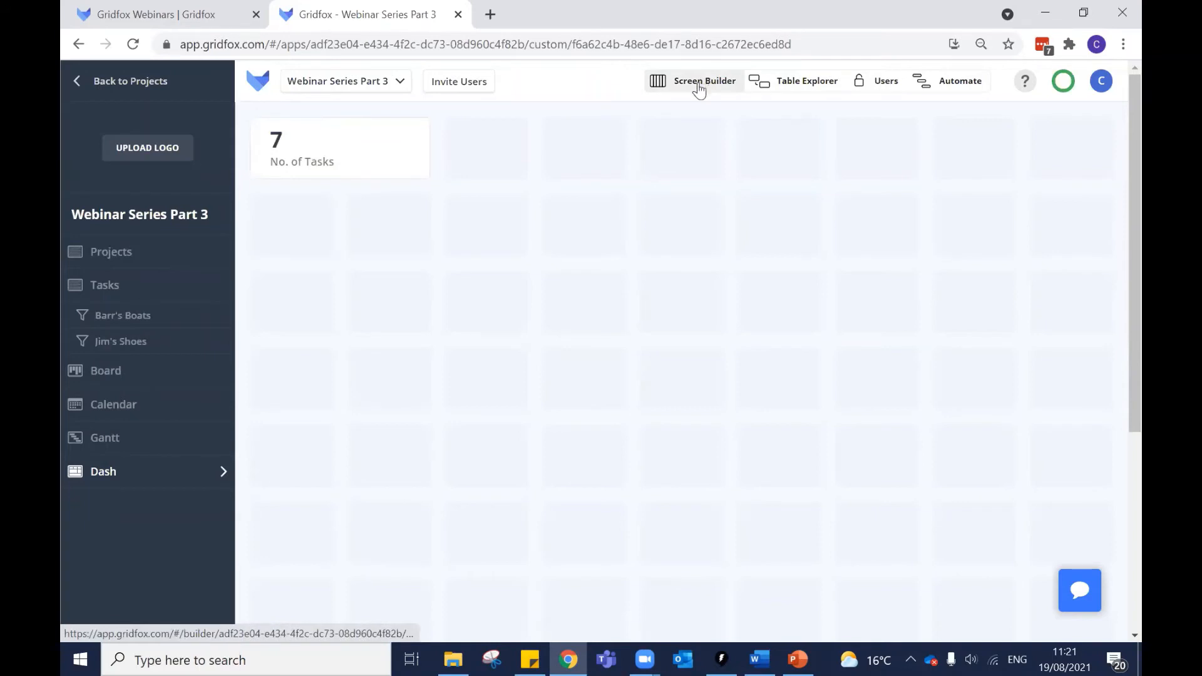
click(484, 200)
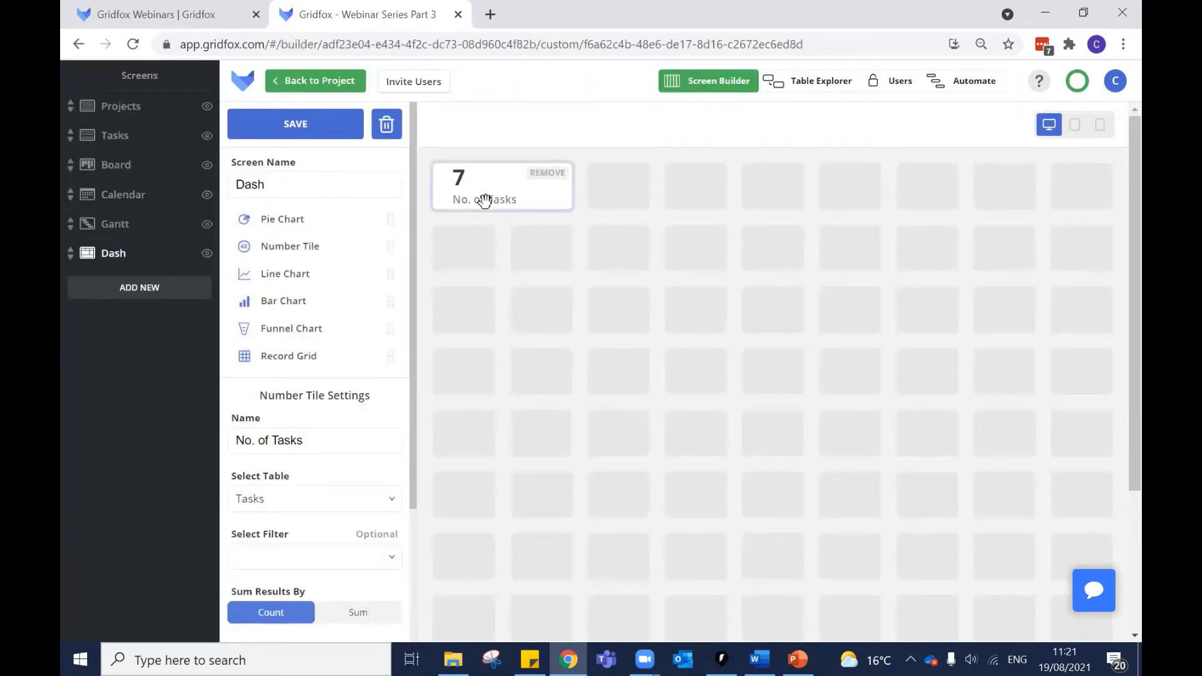
scroll(438, 296, down, 2)
scroll(343, 418, down, 1)
scroll(343, 418, down, 1)
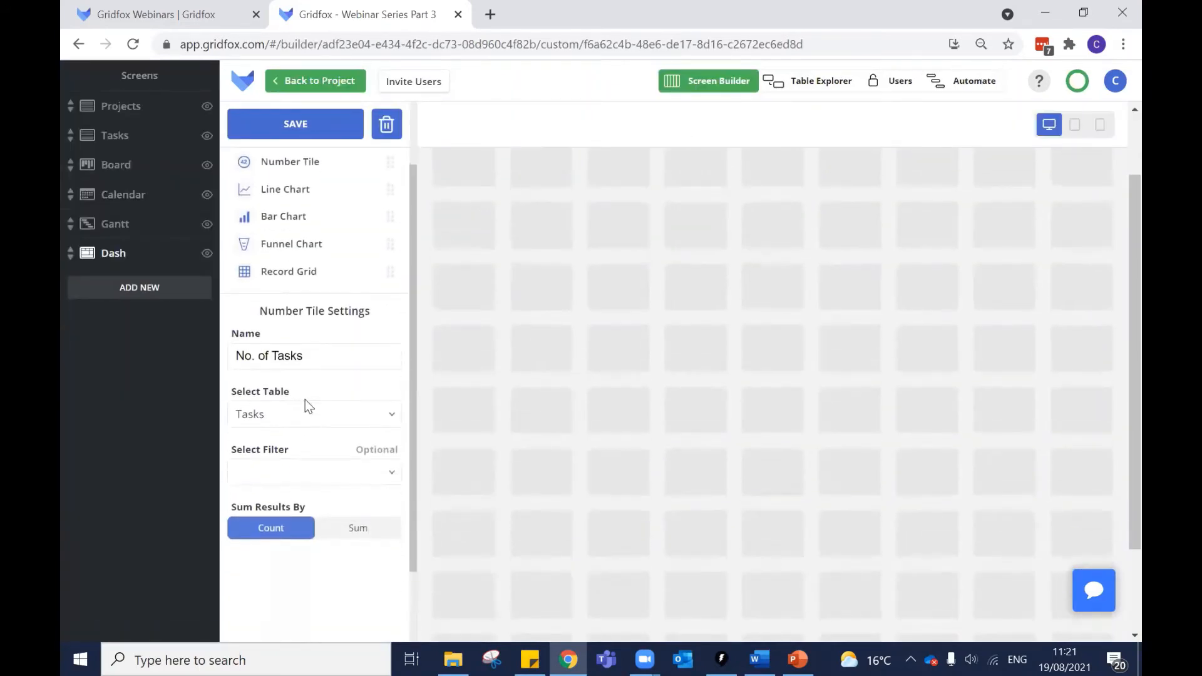
click(309, 357)
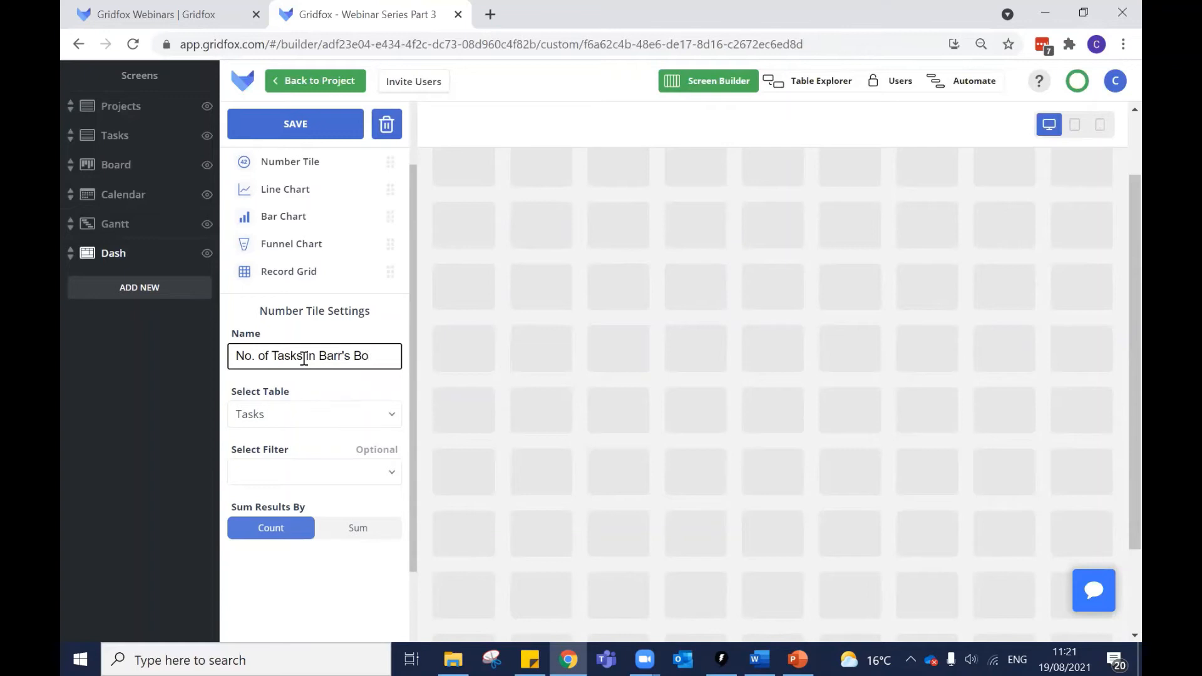
click(295, 473)
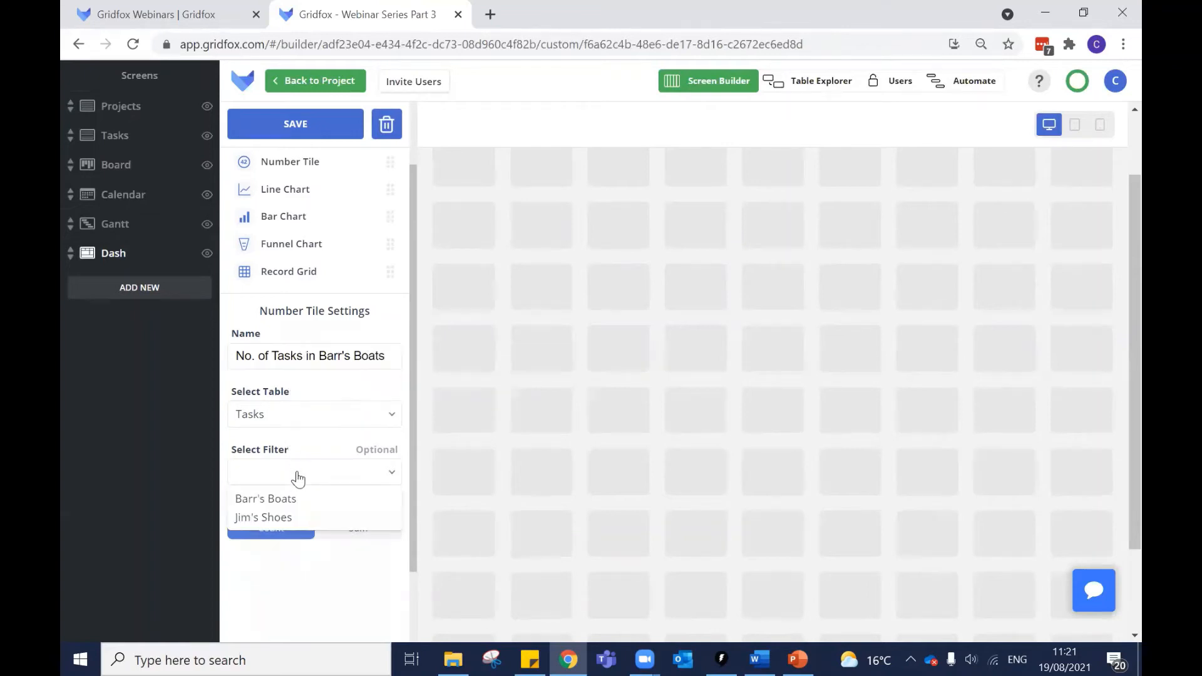
click(294, 498)
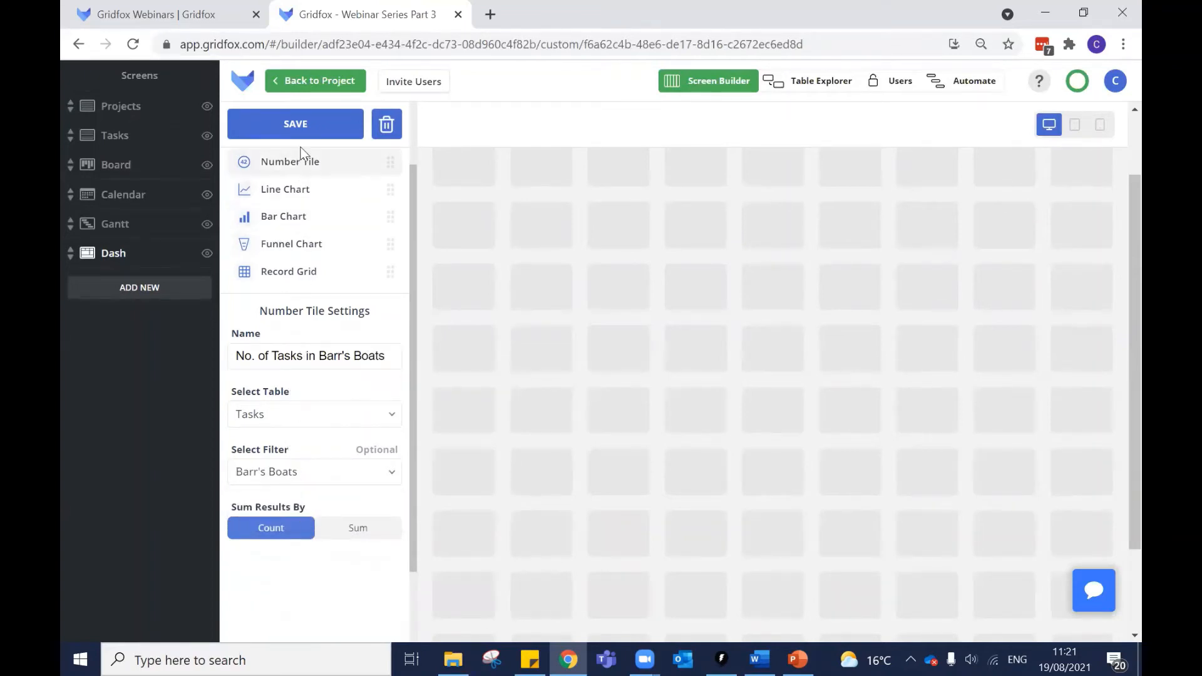
Save the filtered number tile and view the dashboard in the project.
click(299, 125)
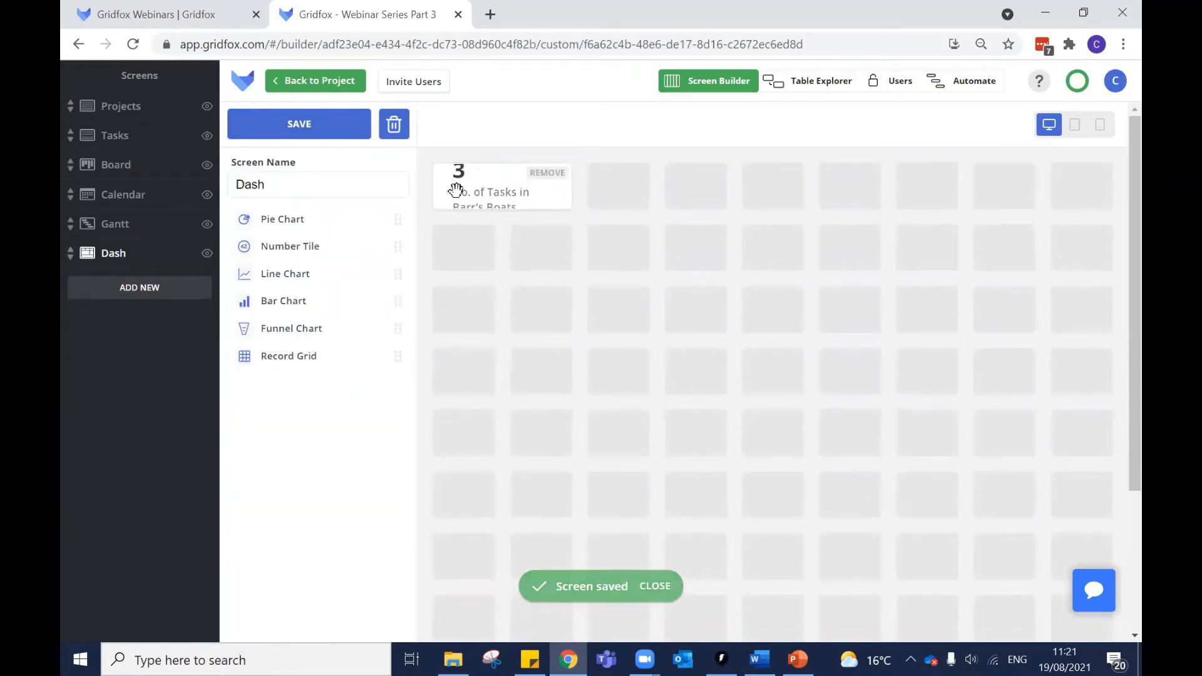
click(316, 122)
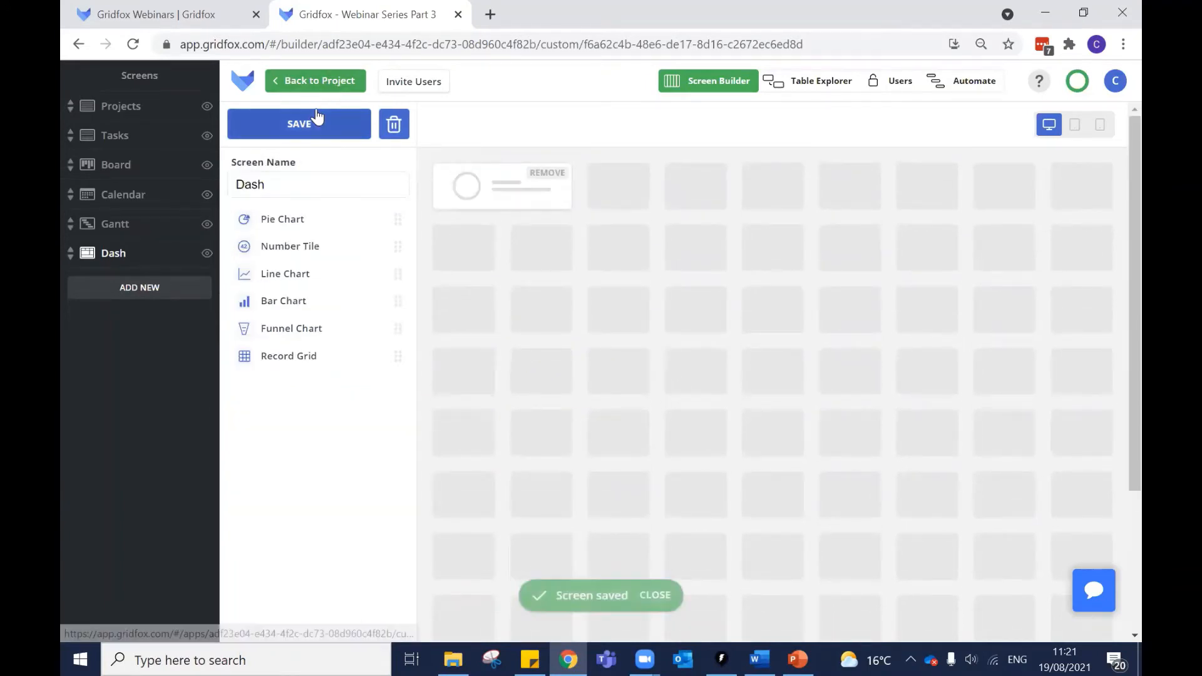
click(318, 82)
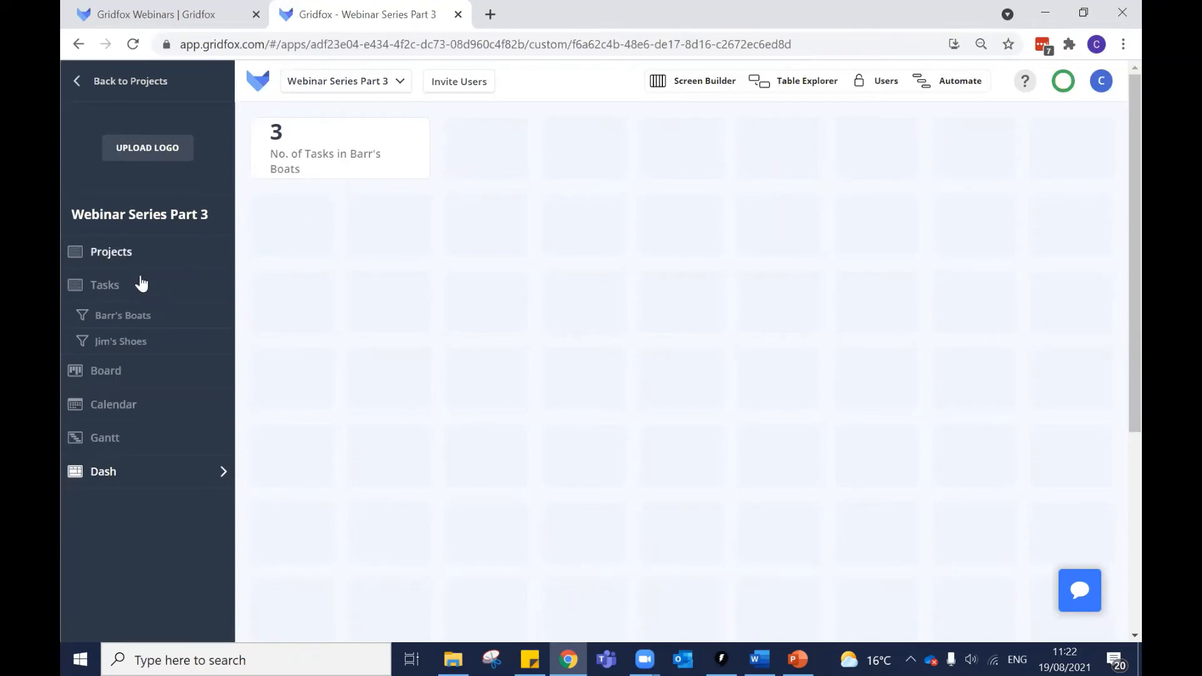
Add a pie chart beside the number tile on the Dash screen and base it on the Tasks table without a filter.
click(686, 86)
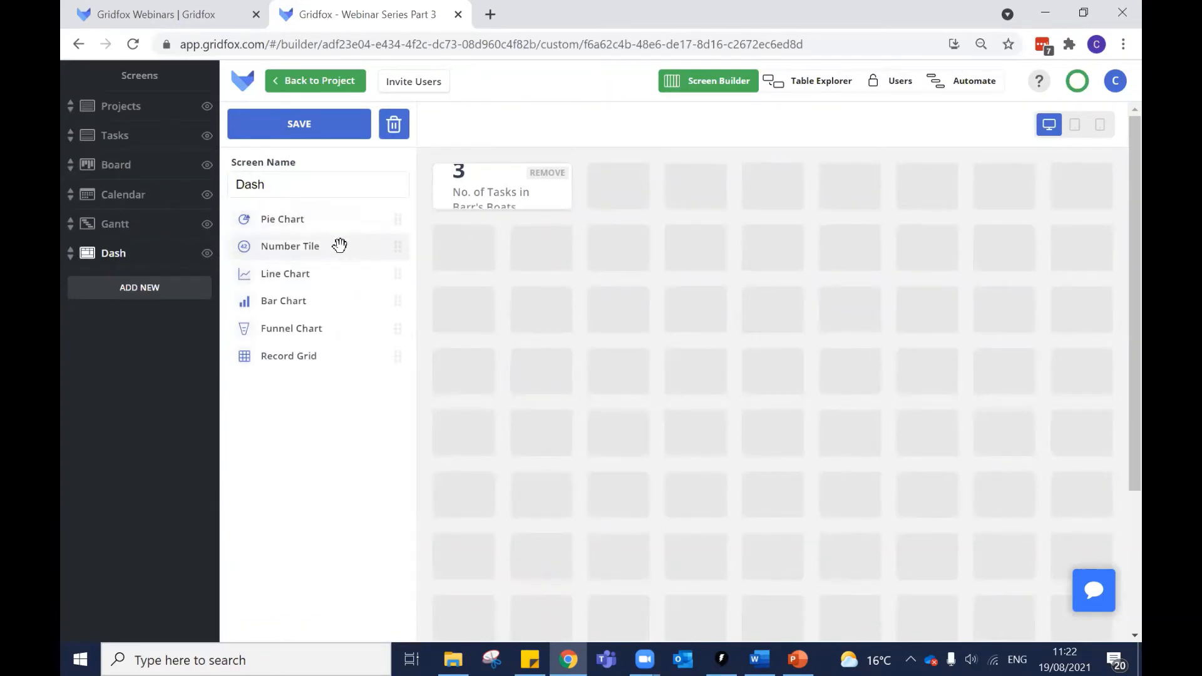
drag(312, 216, 689, 226)
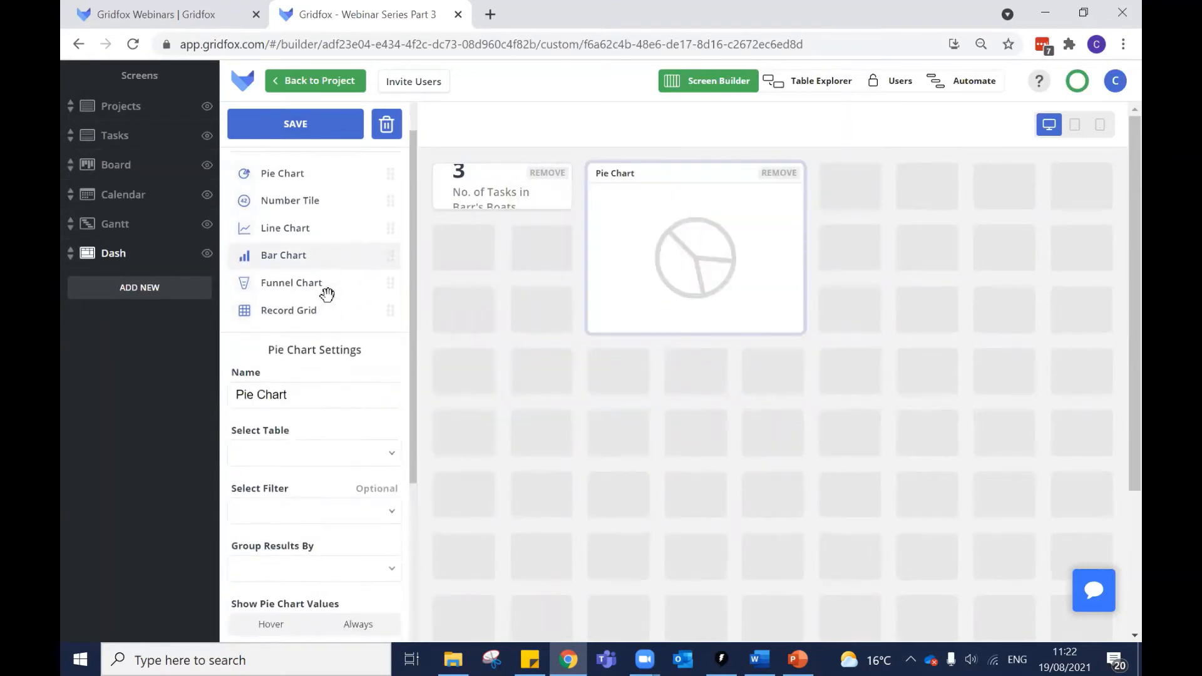
scroll(319, 279, down, 4)
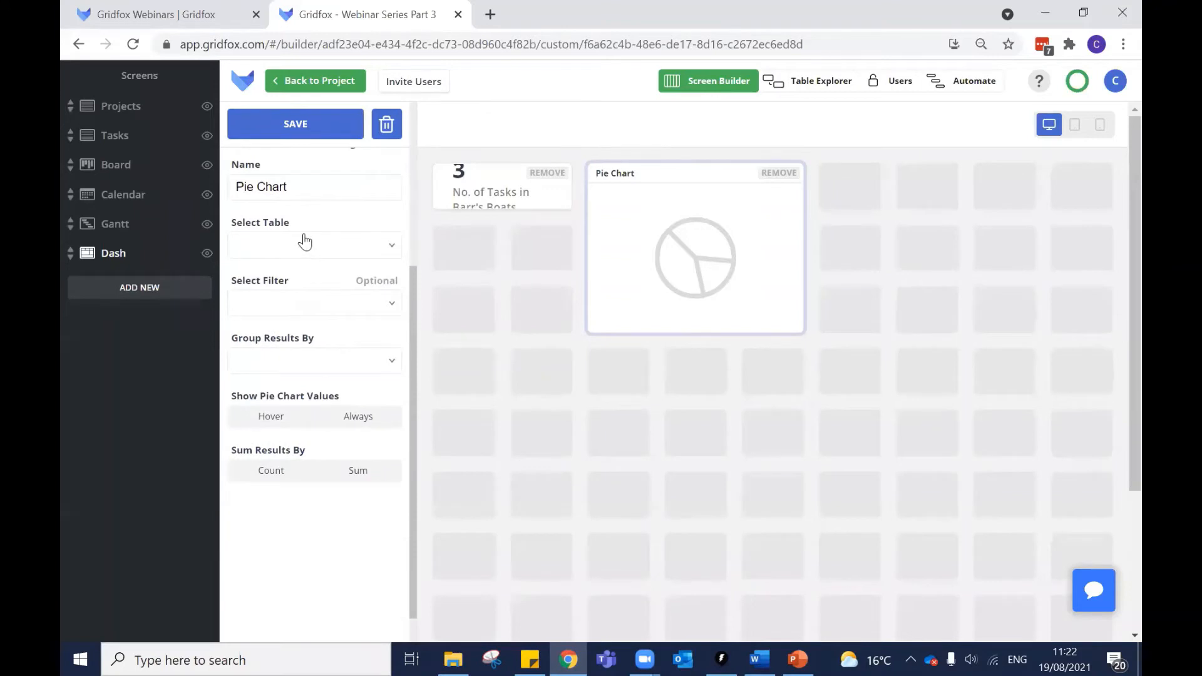
click(275, 241)
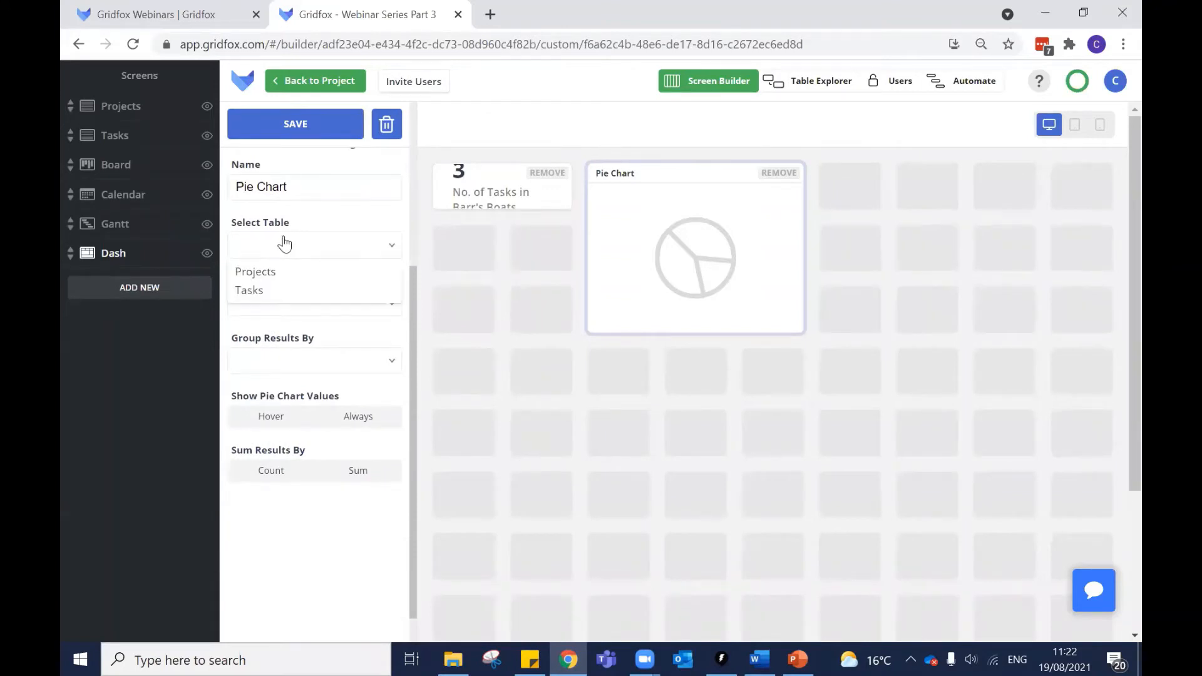
click(312, 292)
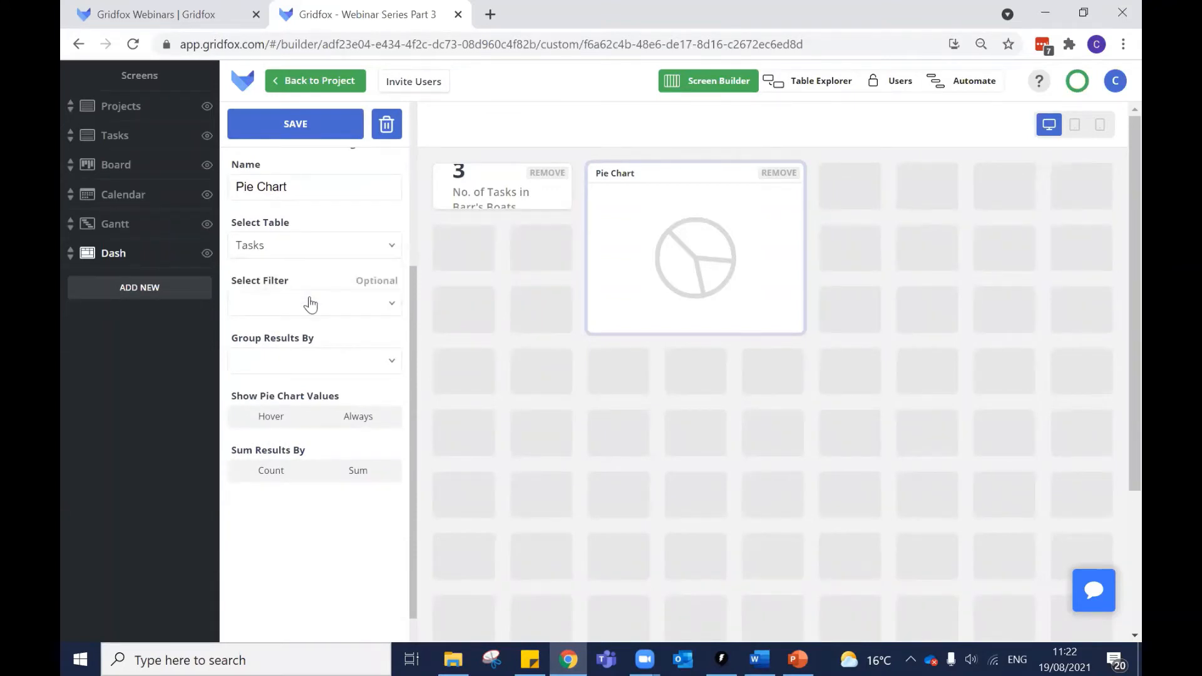
click(343, 304)
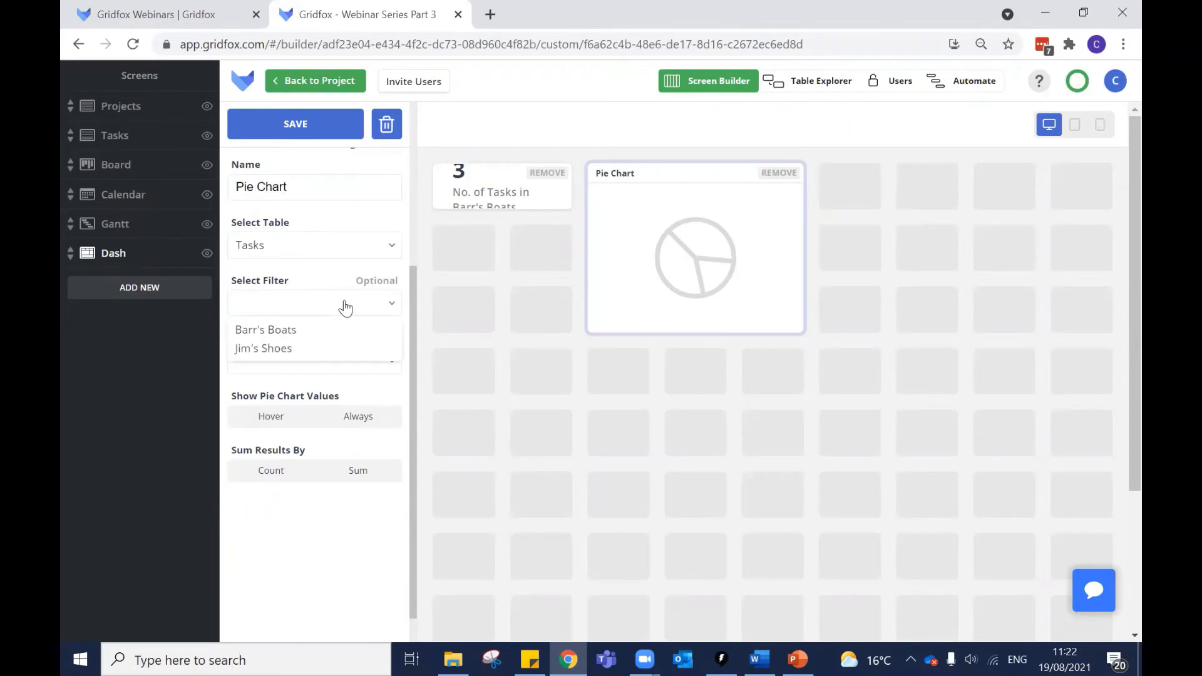
click(325, 274)
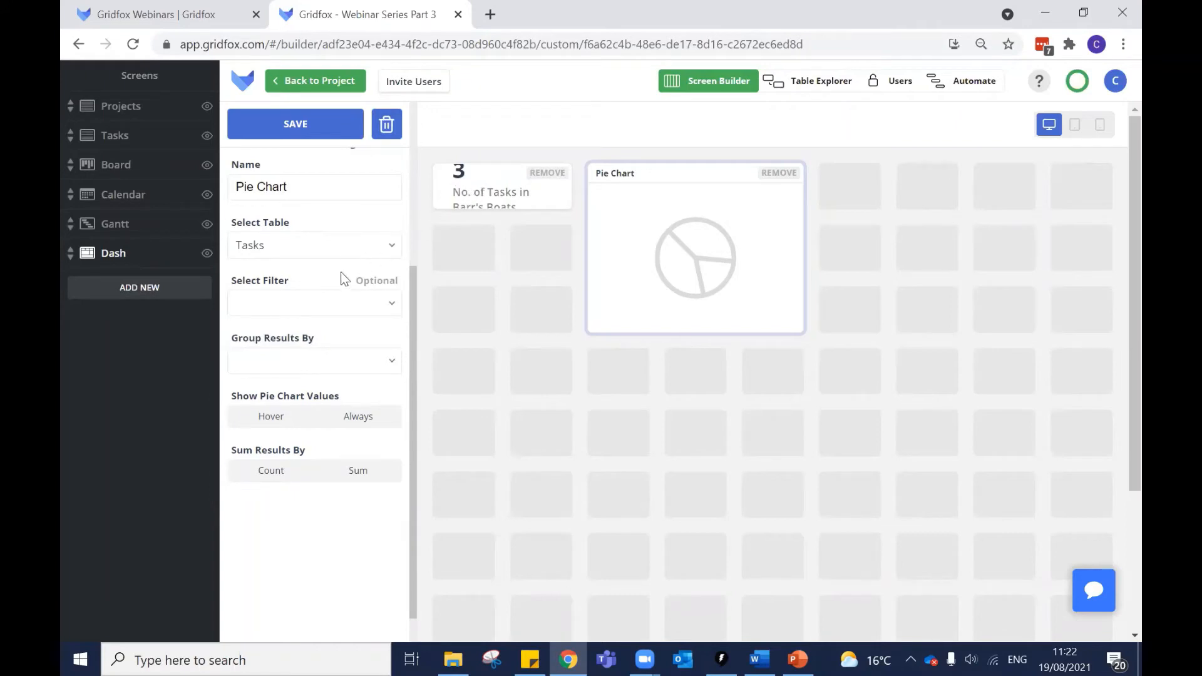
Group the pie chart results by Status, show its values Always and sum the results by Count.
click(308, 358)
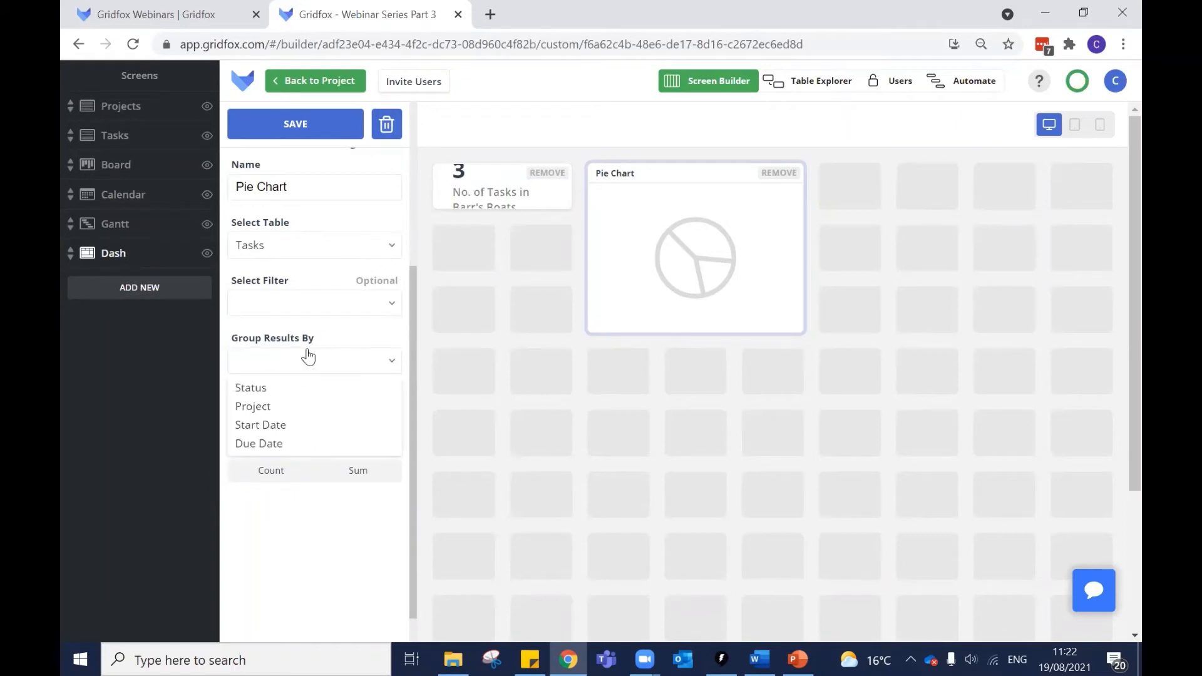
click(281, 392)
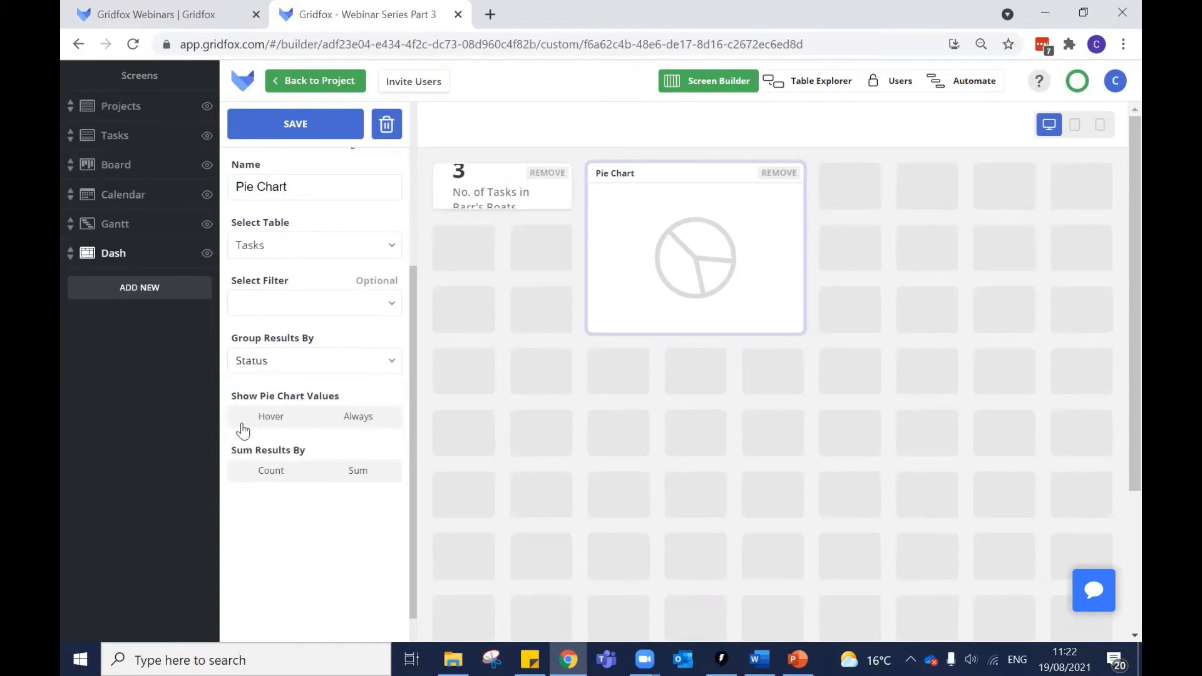
click(364, 422)
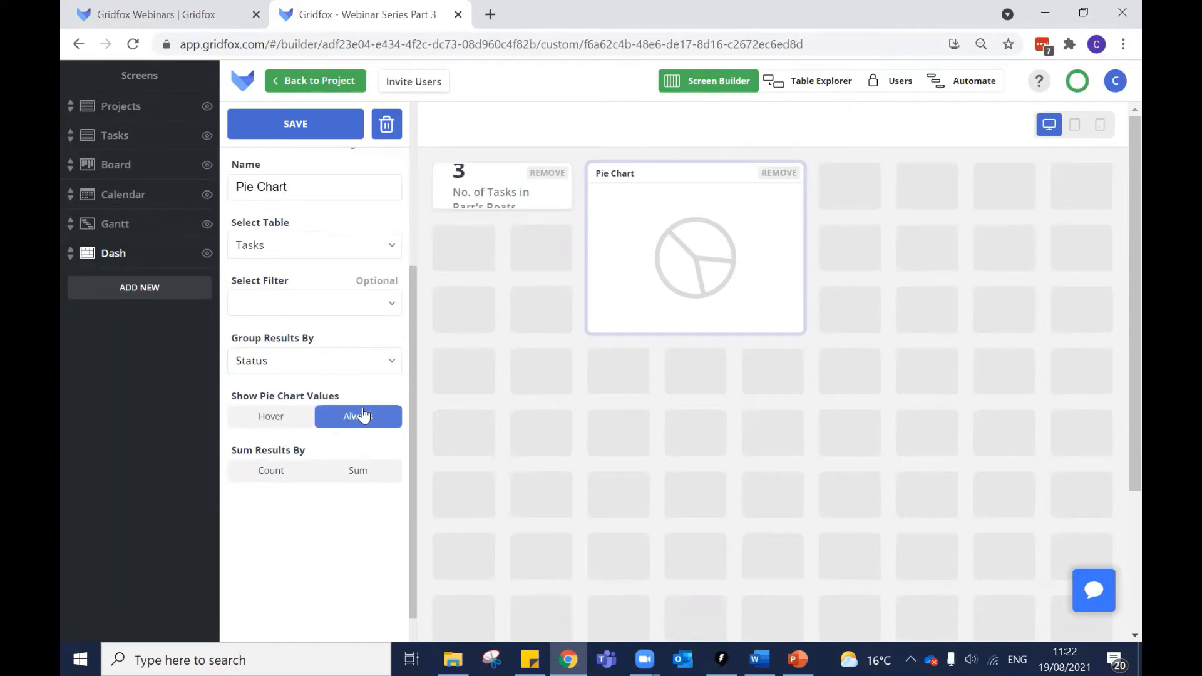
click(277, 474)
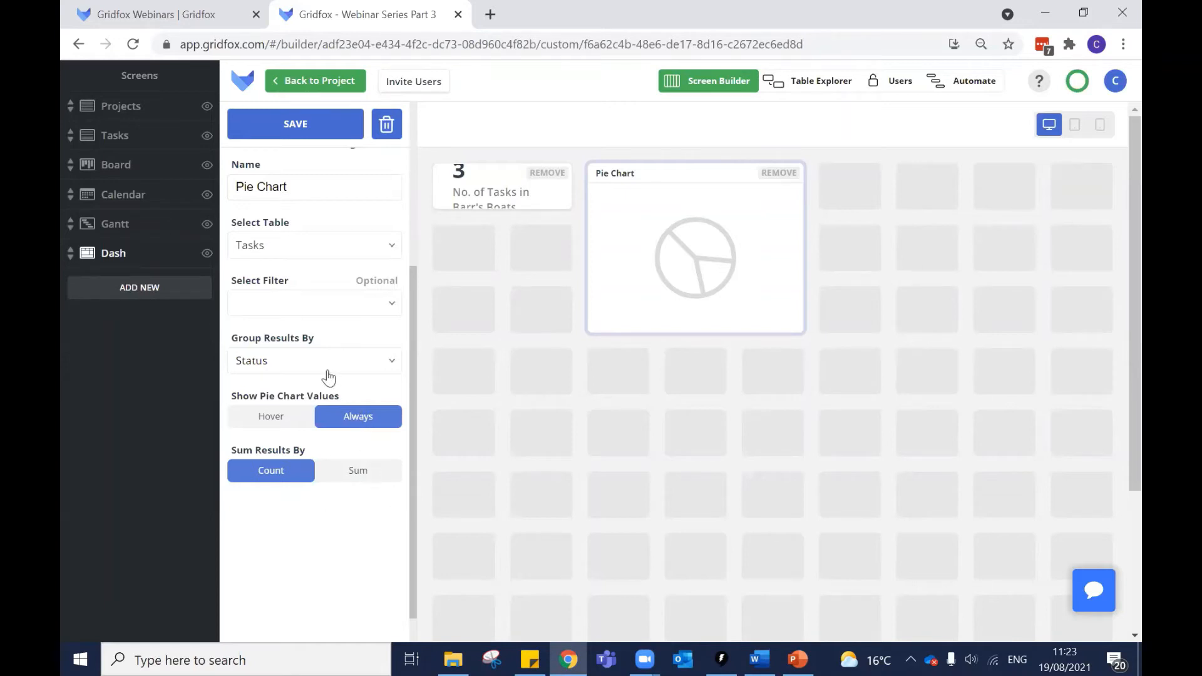
click(276, 472)
Save the Dash screen with the pie chart and return to the project to view it.
click(306, 125)
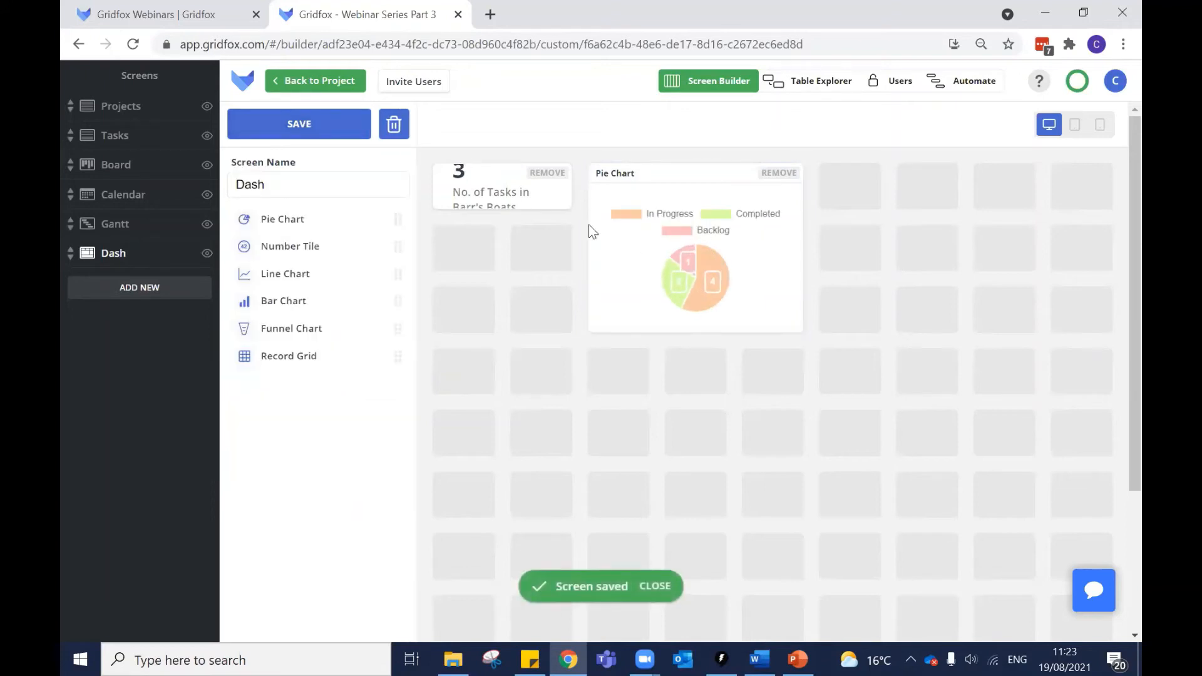
click(315, 124)
click(315, 81)
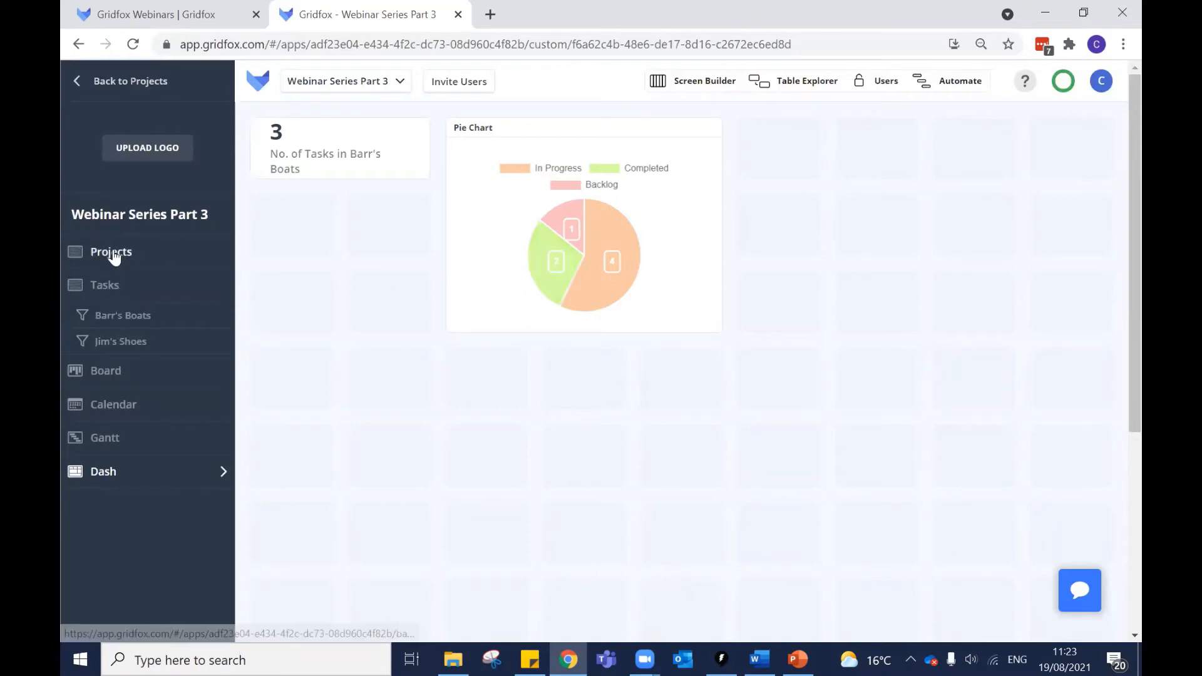
Move the Initial Customer Feedback card on the Board from In Progress to Completed, and return to the Dash screen.
click(107, 373)
scroll(665, 241, down, 1)
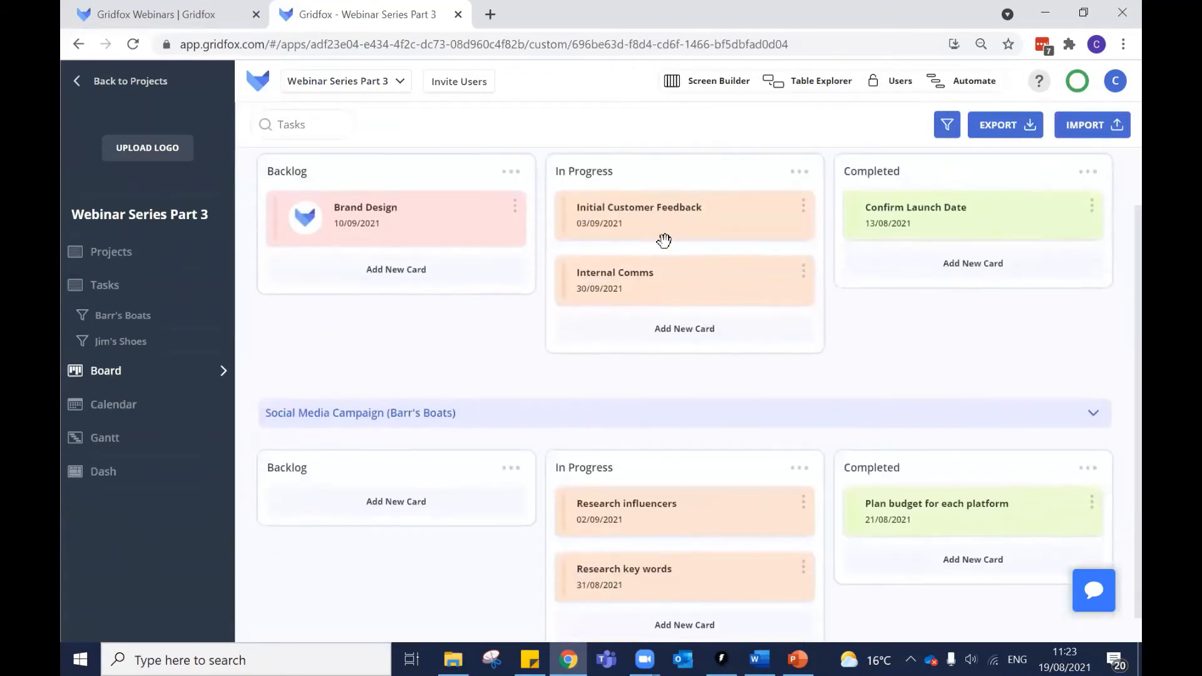
scroll(665, 240, up, 1)
drag(641, 261, 939, 278)
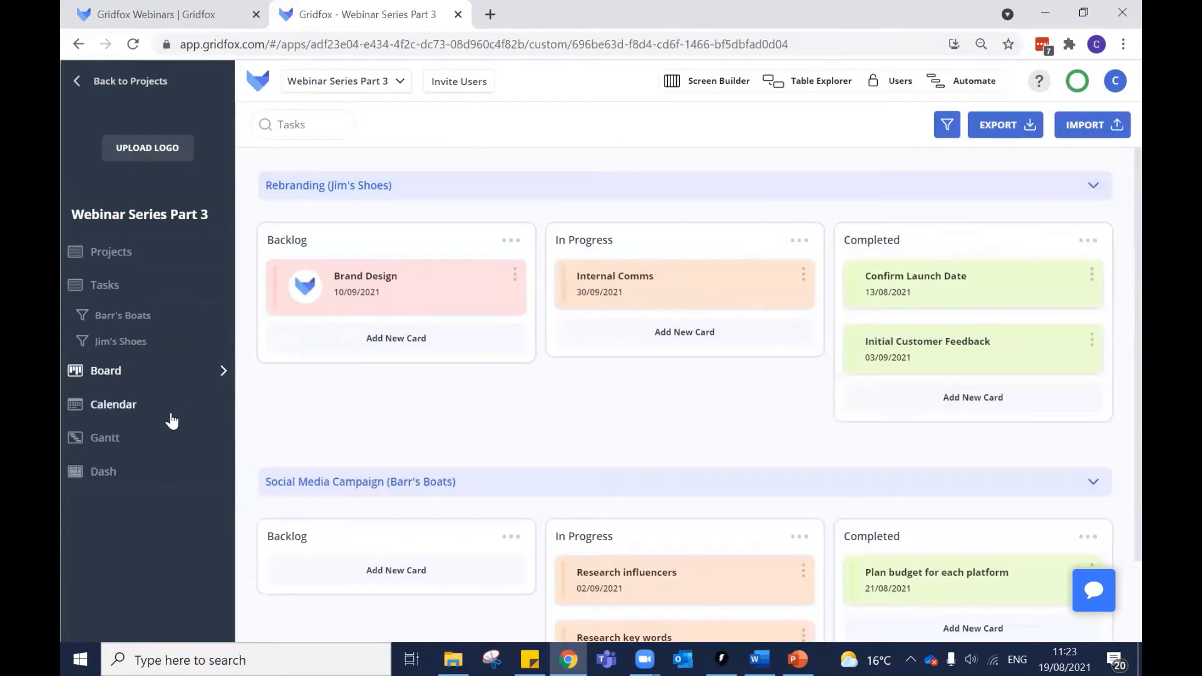
click(114, 471)
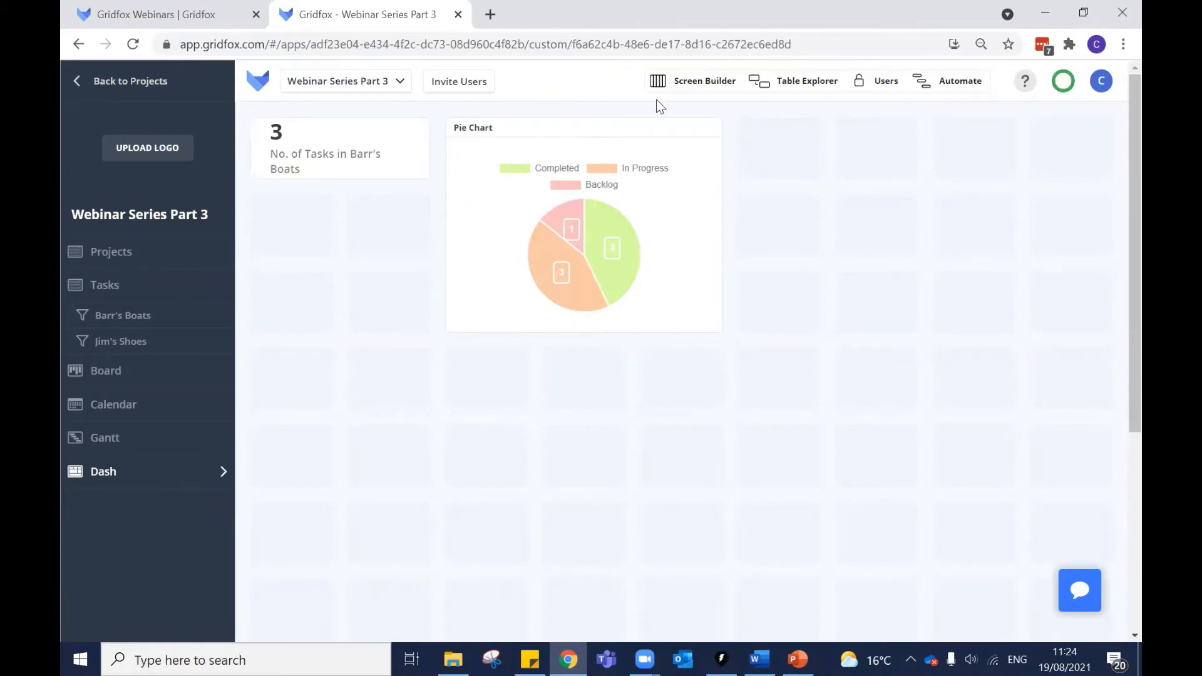
Add a line chart below the number tile on the Dash screen and base it on the Projects table.
click(680, 81)
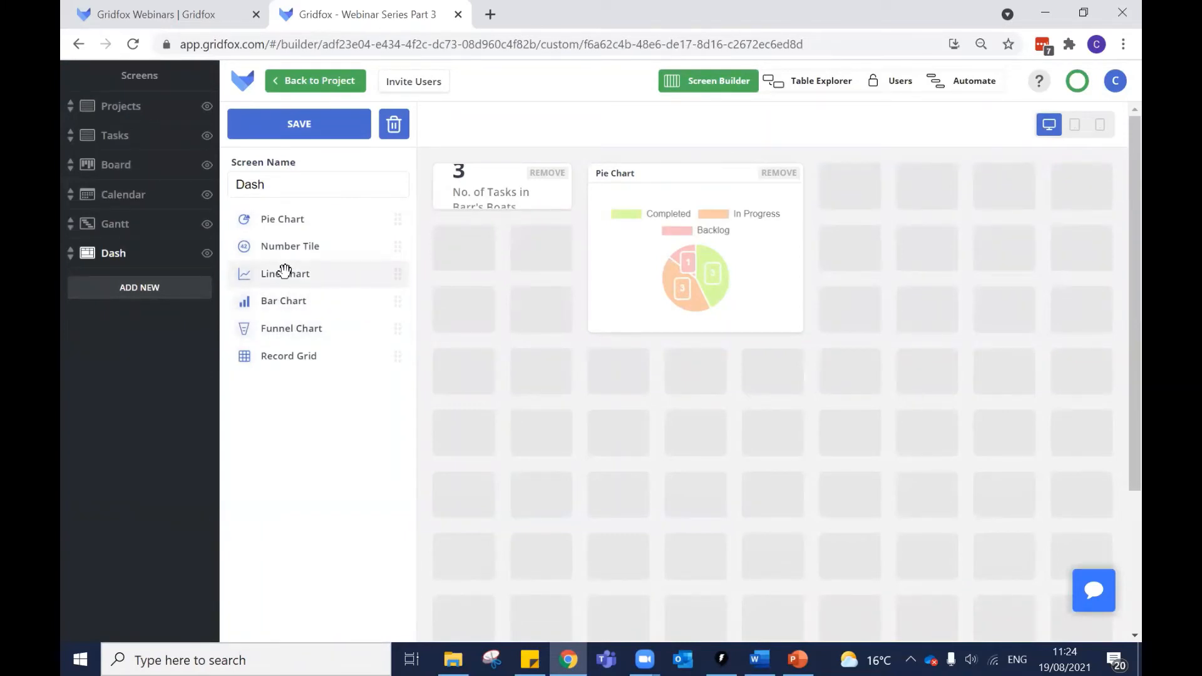
drag(285, 270, 540, 432)
scroll(314, 327, down, 3)
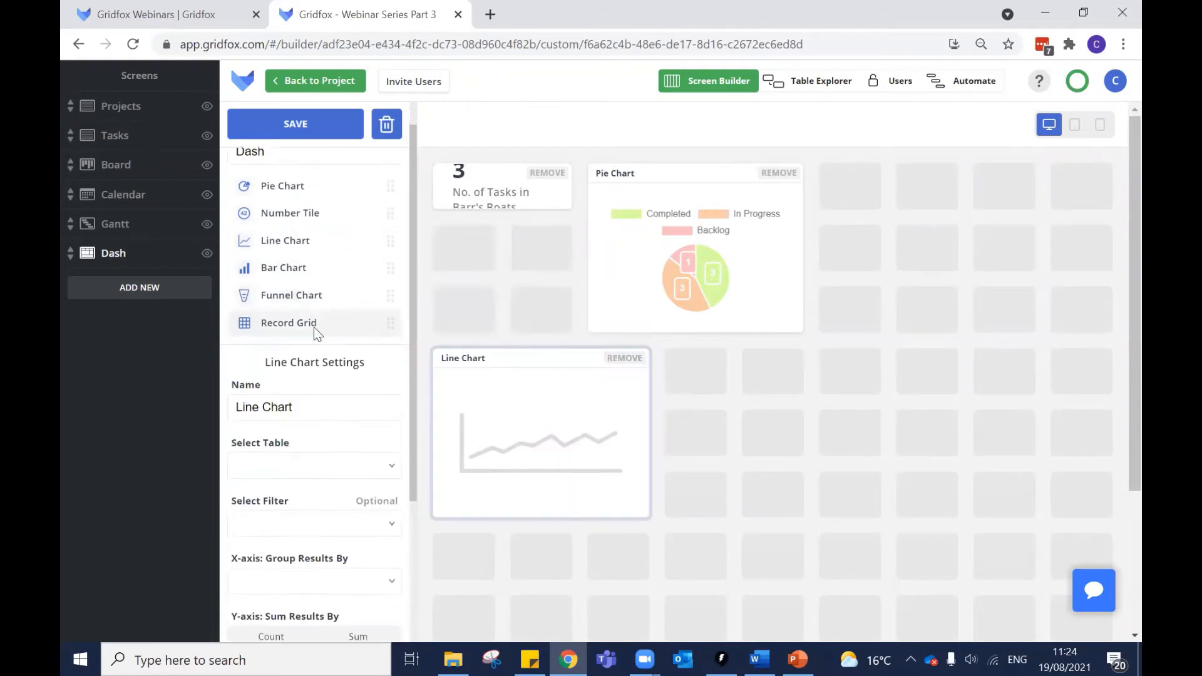
click(300, 332)
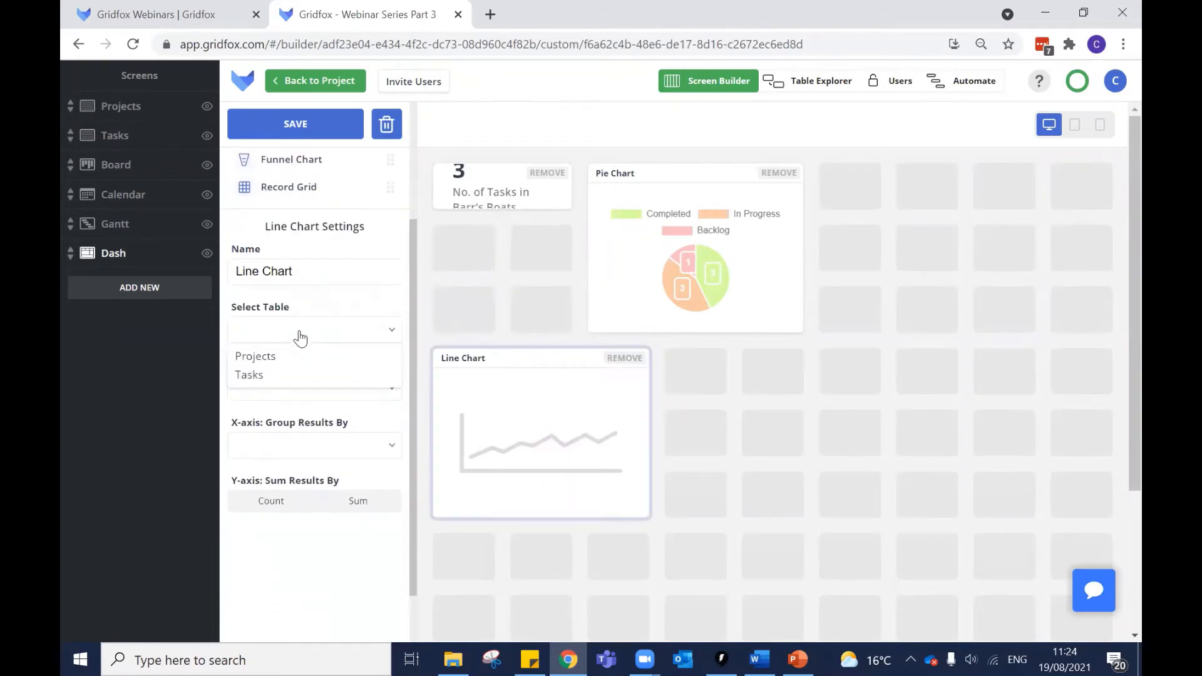
click(283, 361)
Group the line chart results by Due Date per Month and sum them by the Invoice field.
scroll(311, 253, down, 1)
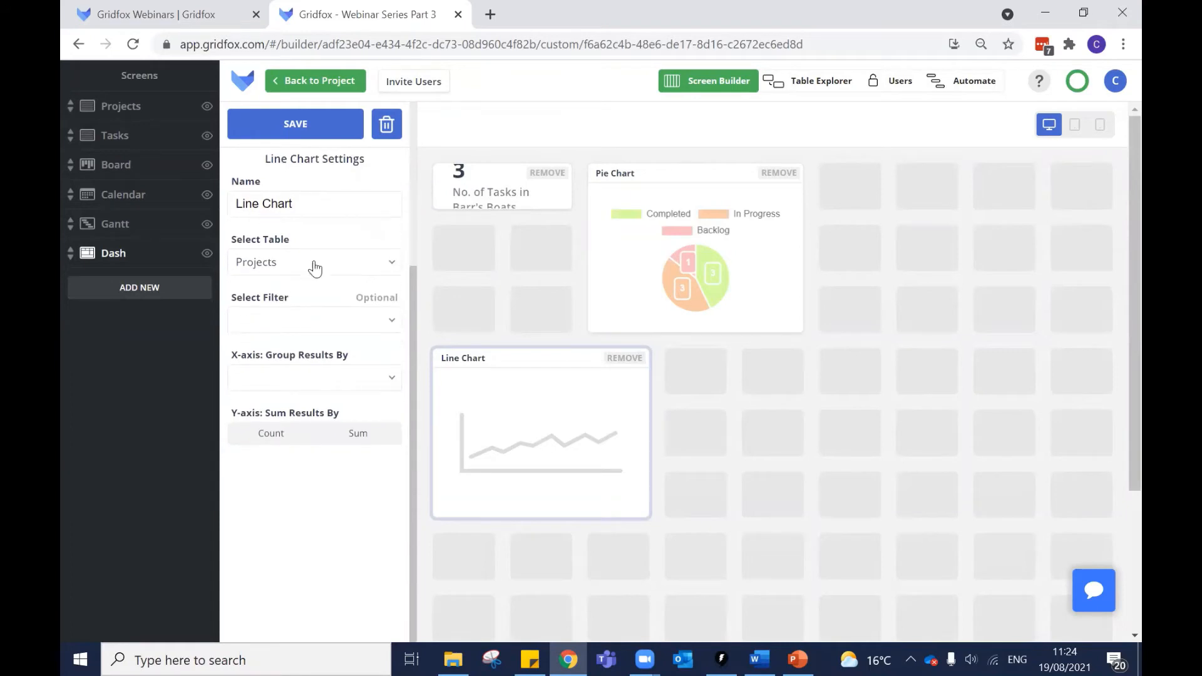
click(323, 386)
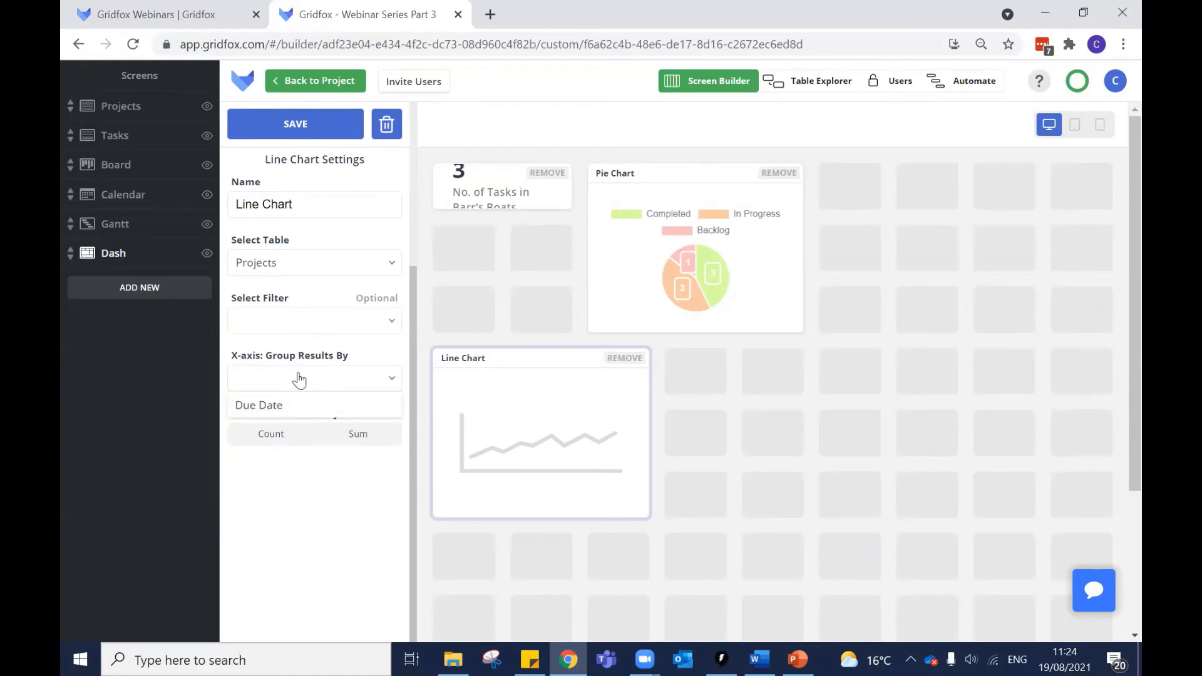
click(277, 406)
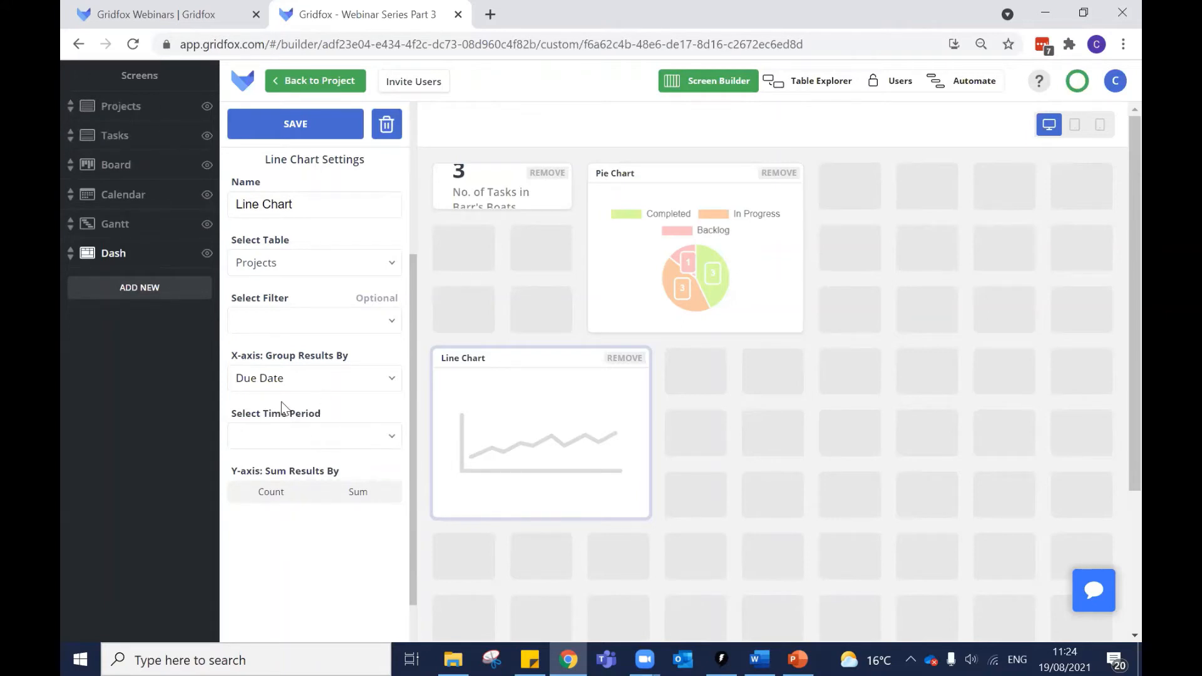
click(309, 440)
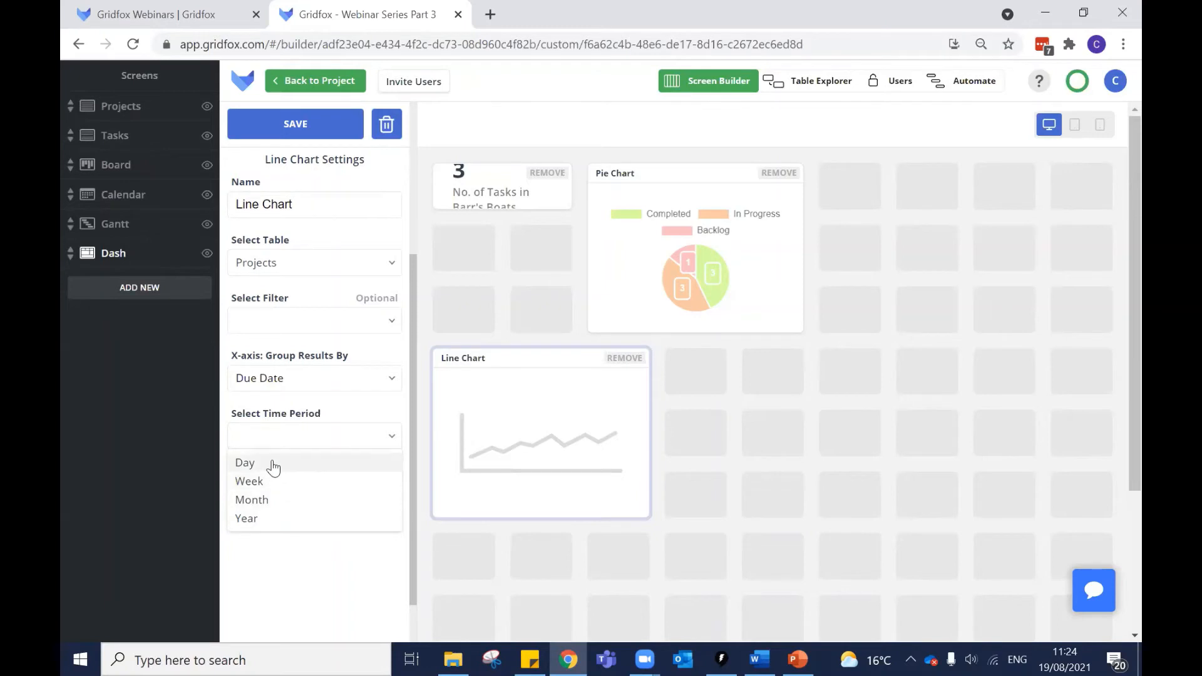
click(289, 506)
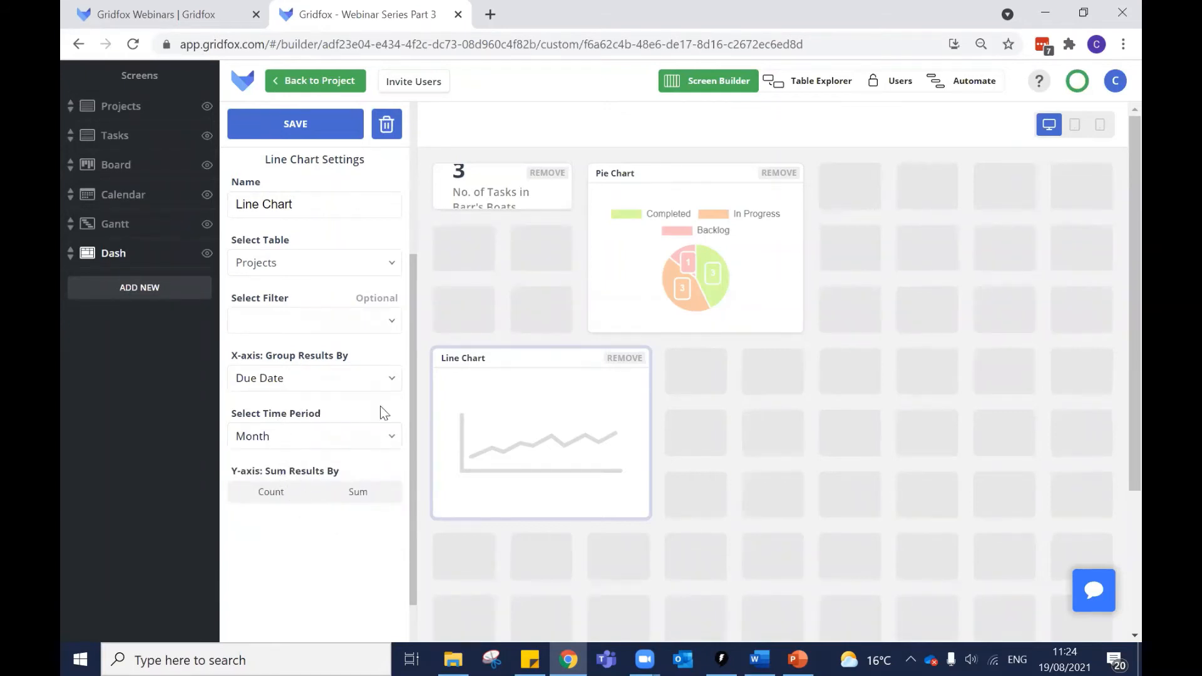
scroll(381, 411, down, 1)
click(372, 442)
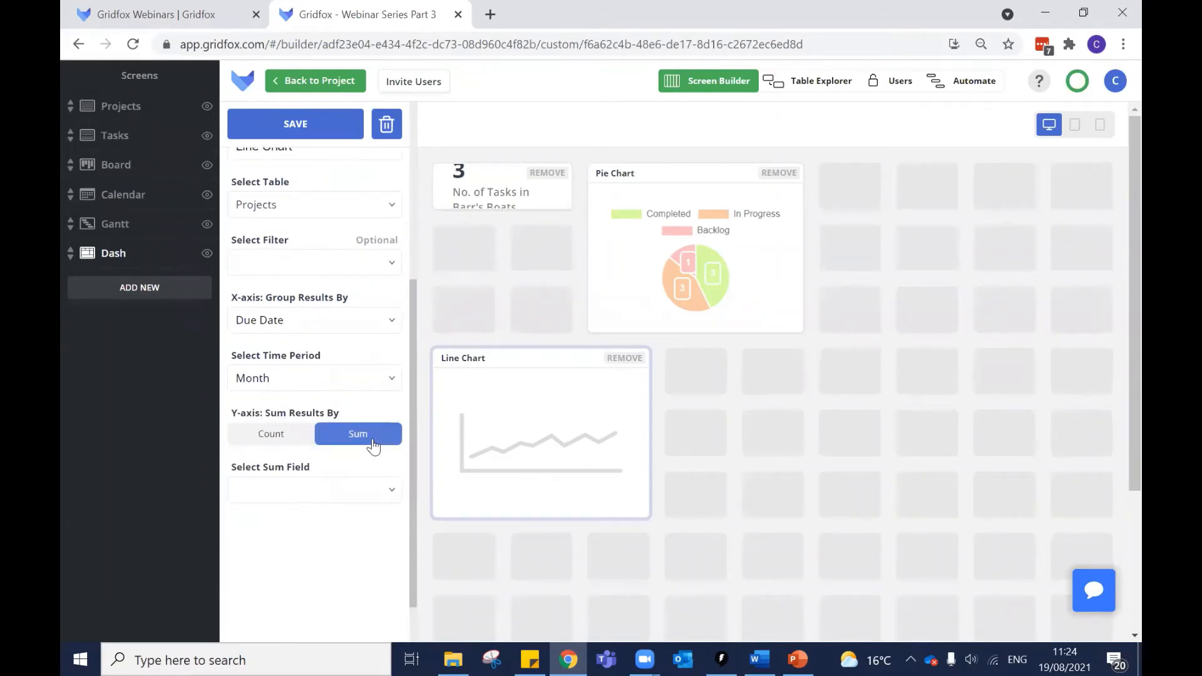
click(326, 493)
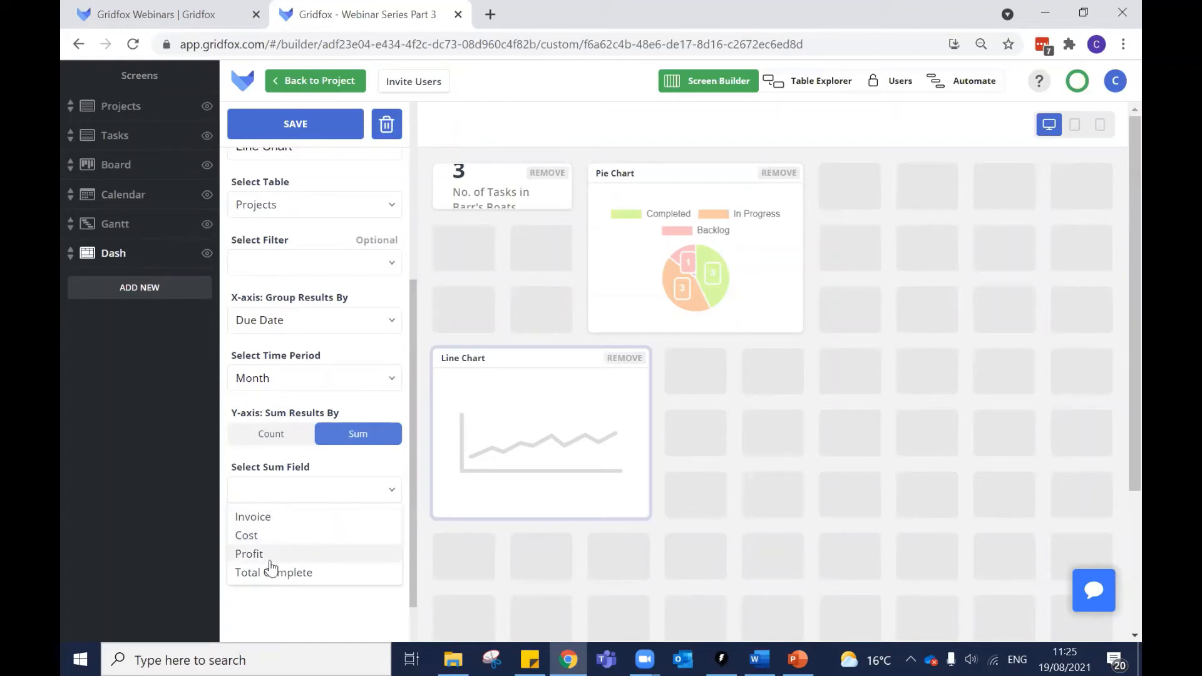
click(279, 522)
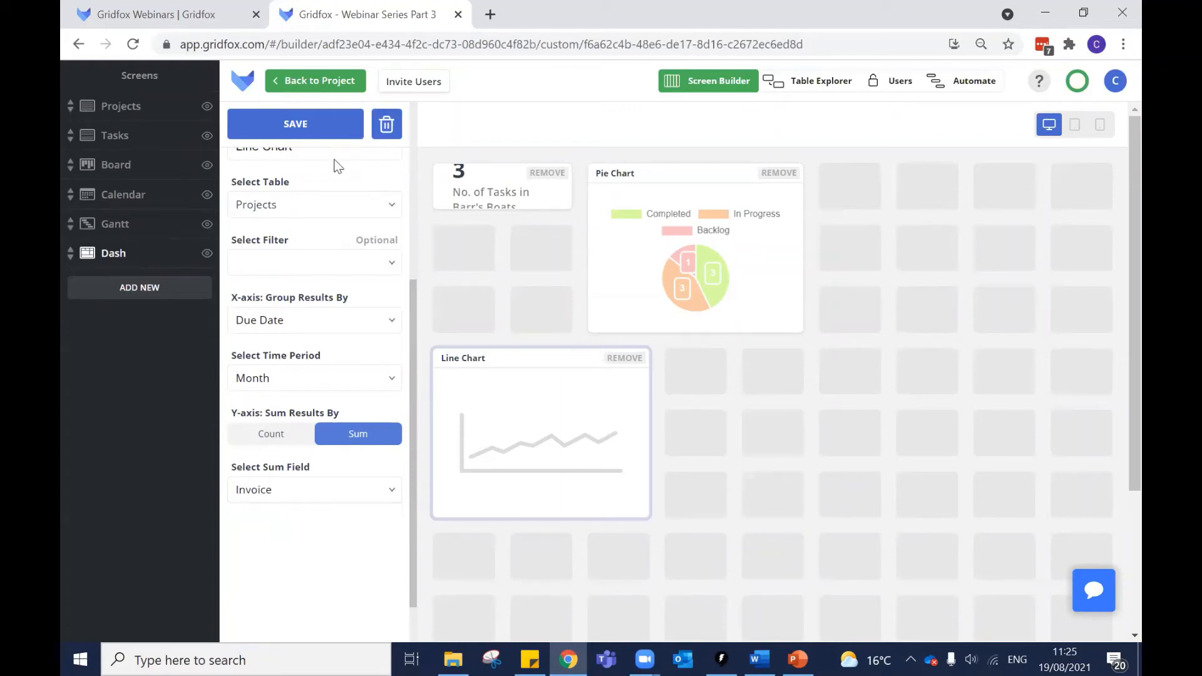
Save the Dash screen with the line chart and return to the project to view it.
click(301, 125)
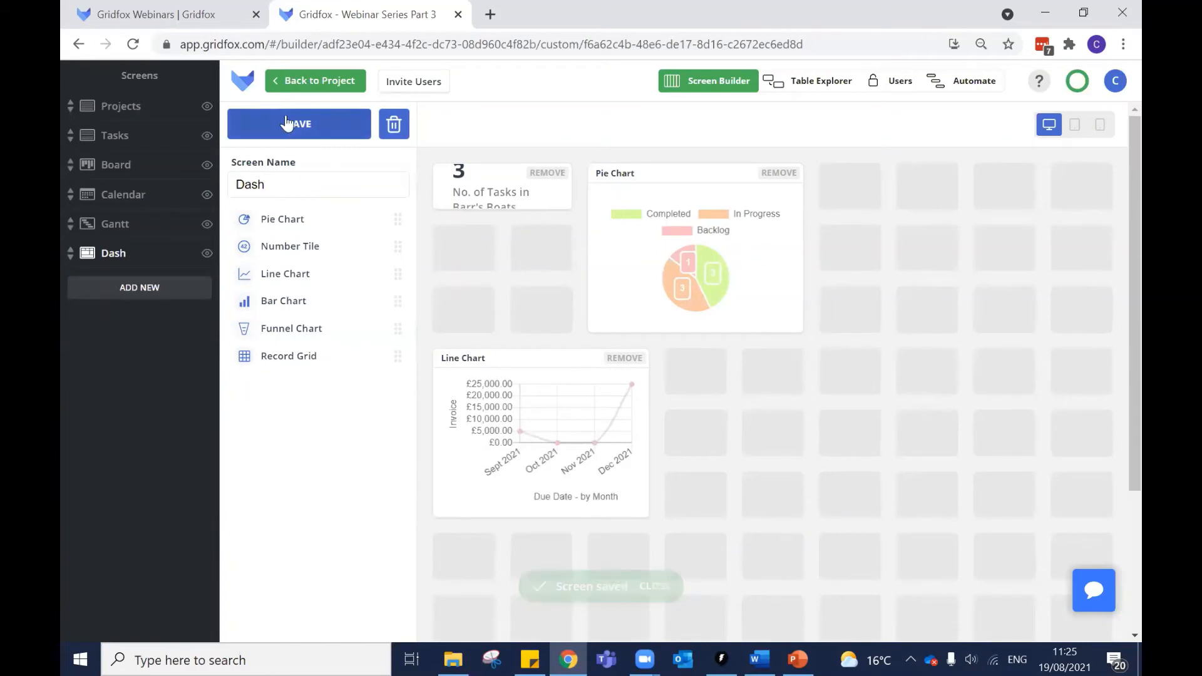
click(293, 86)
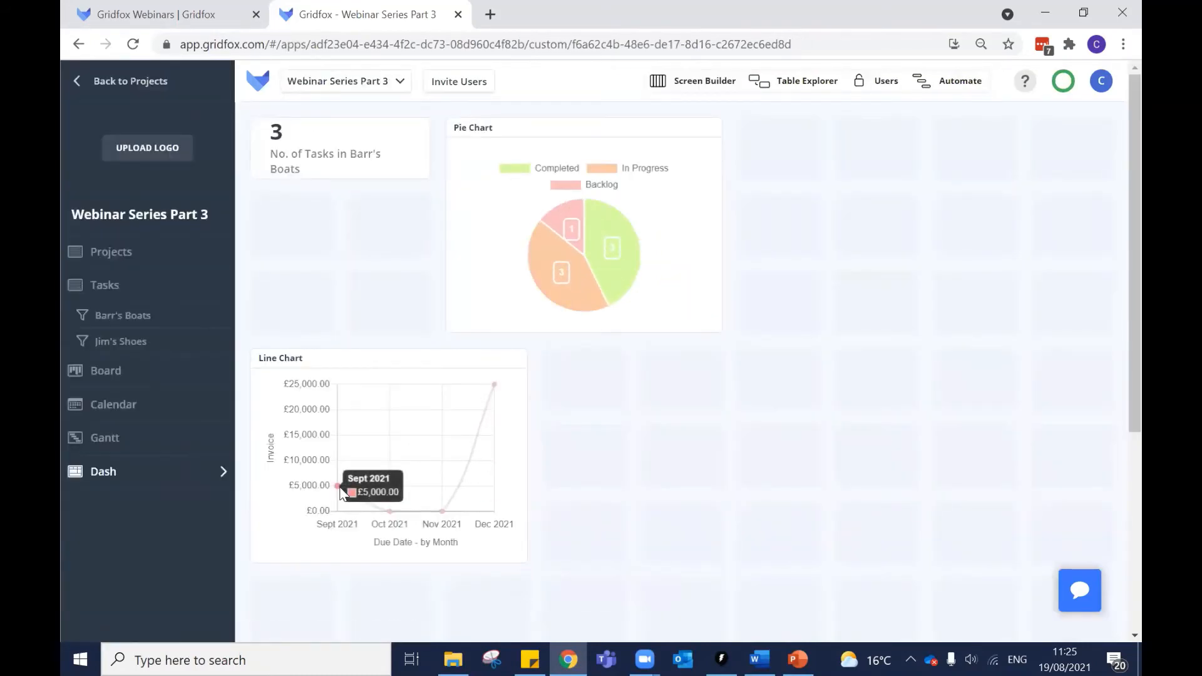
mouse_move(494, 384)
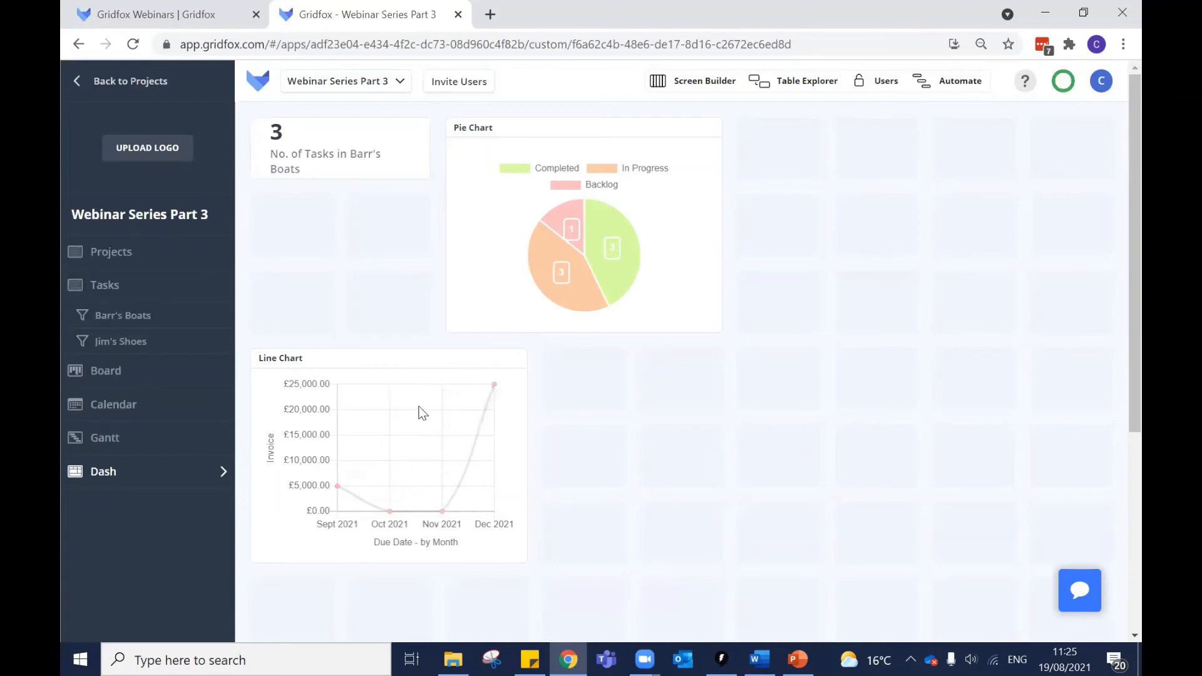
Add a bar chart beside the line chart on the Dash screen and base it on the Projects table.
click(700, 84)
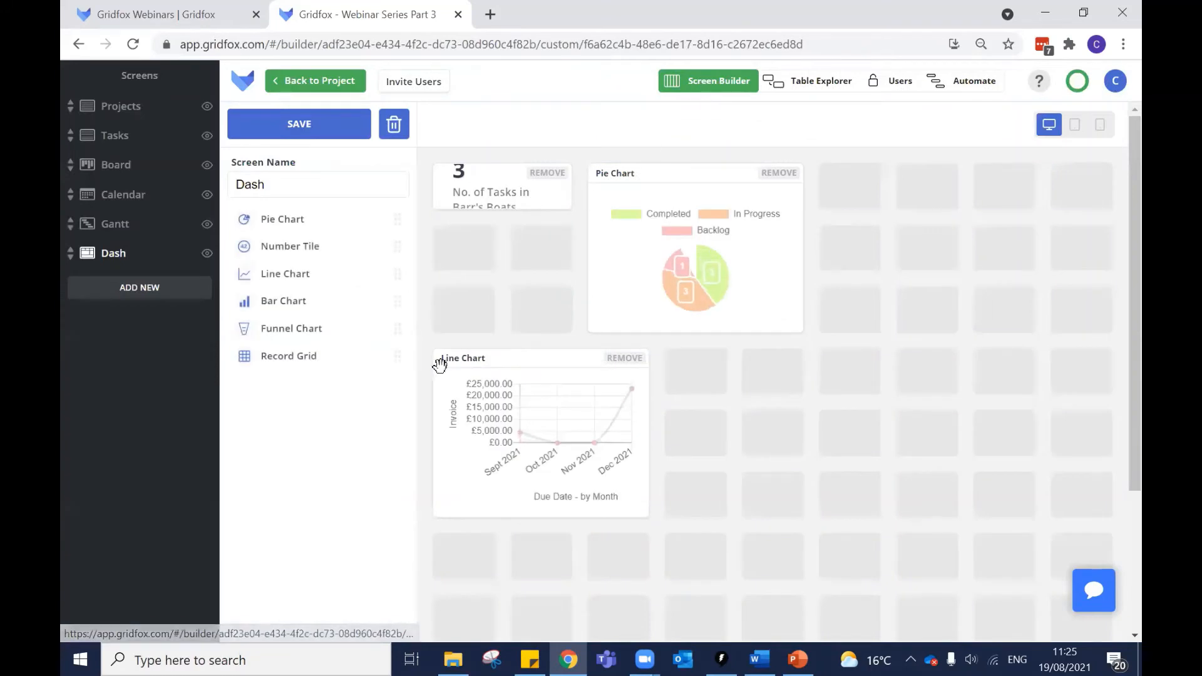
drag(275, 301, 800, 424)
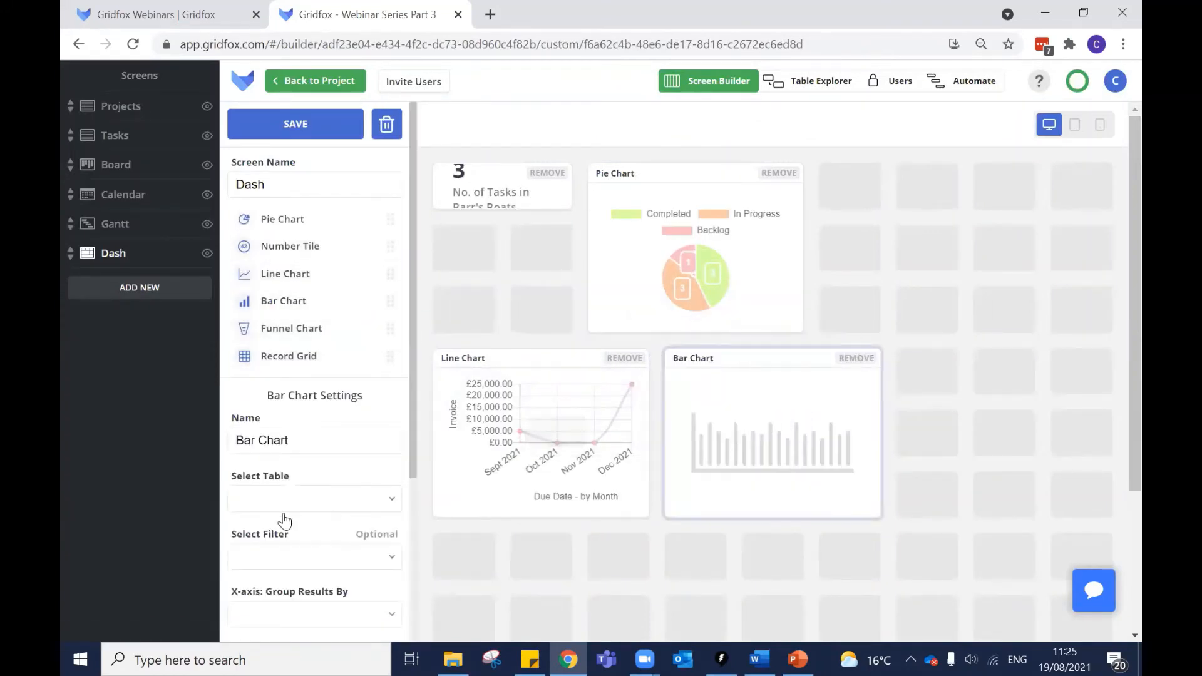
scroll(287, 389, down, 1)
click(290, 423)
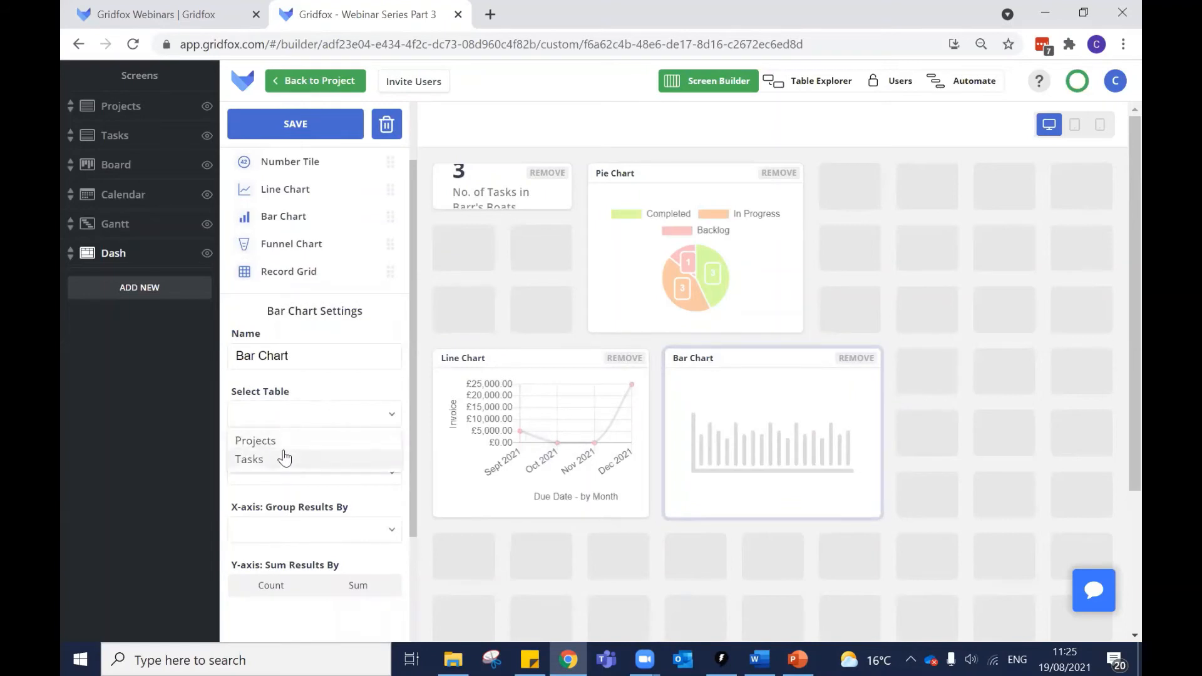
click(285, 438)
Group the bar chart results by Due Date per Month and sum them by the Invoice field.
scroll(297, 407, down, 1)
click(287, 442)
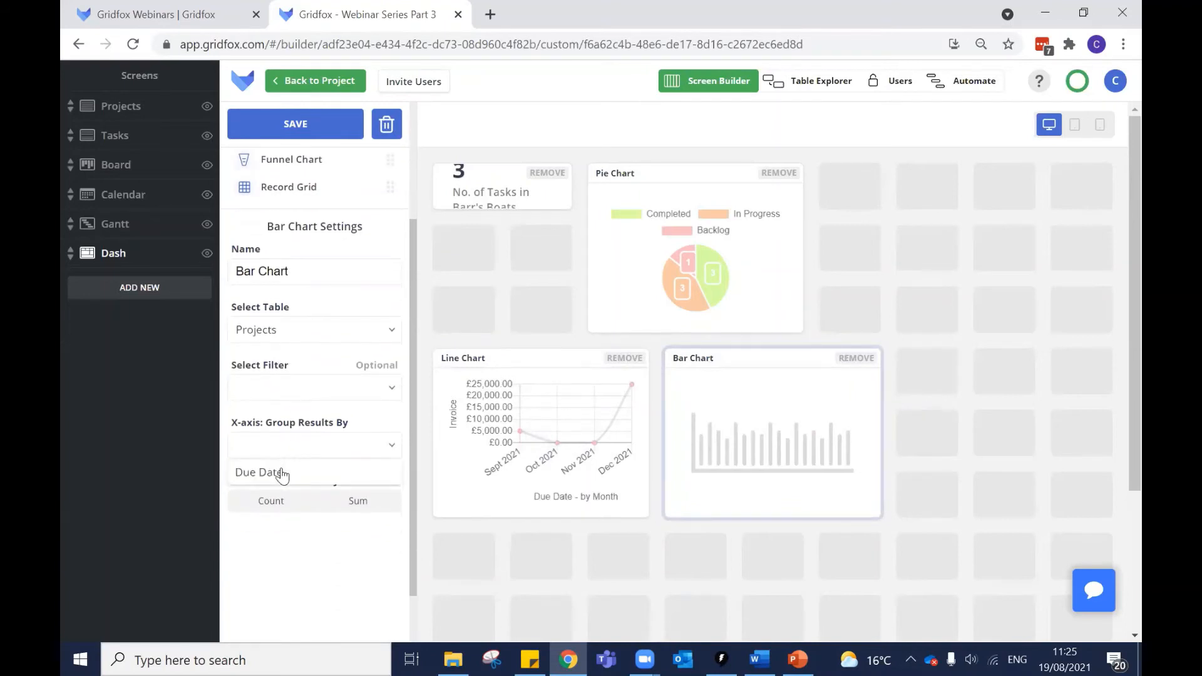
click(282, 473)
scroll(290, 424, down, 1)
click(290, 425)
click(269, 481)
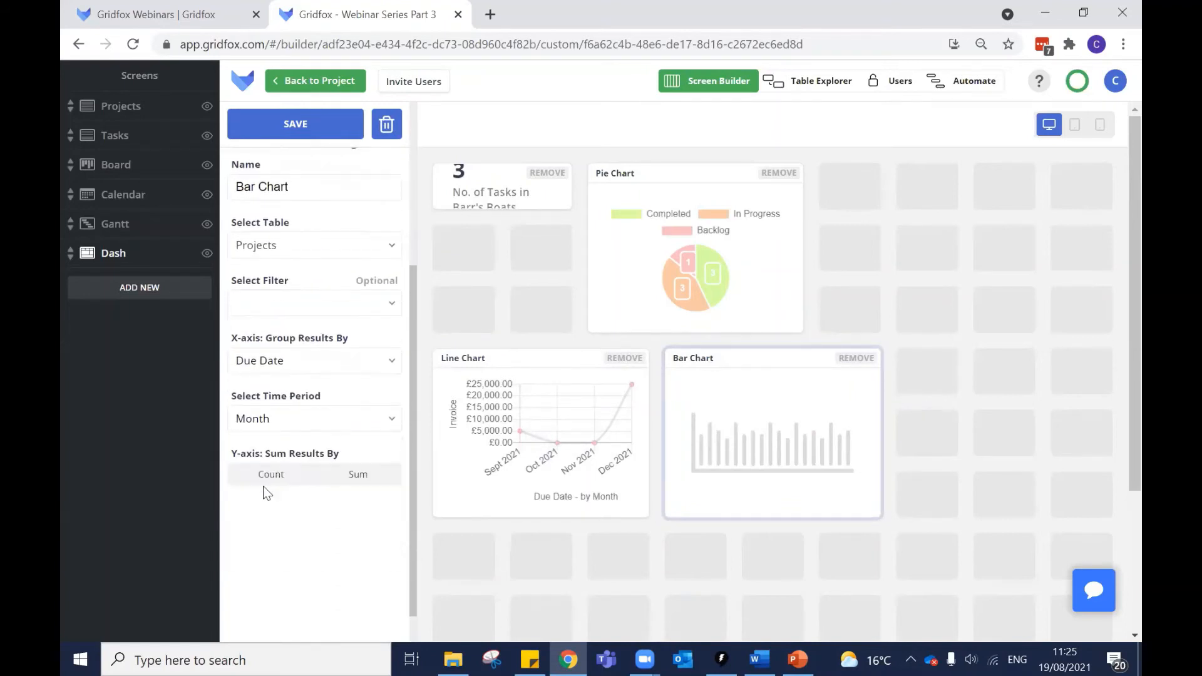
click(353, 482)
click(295, 530)
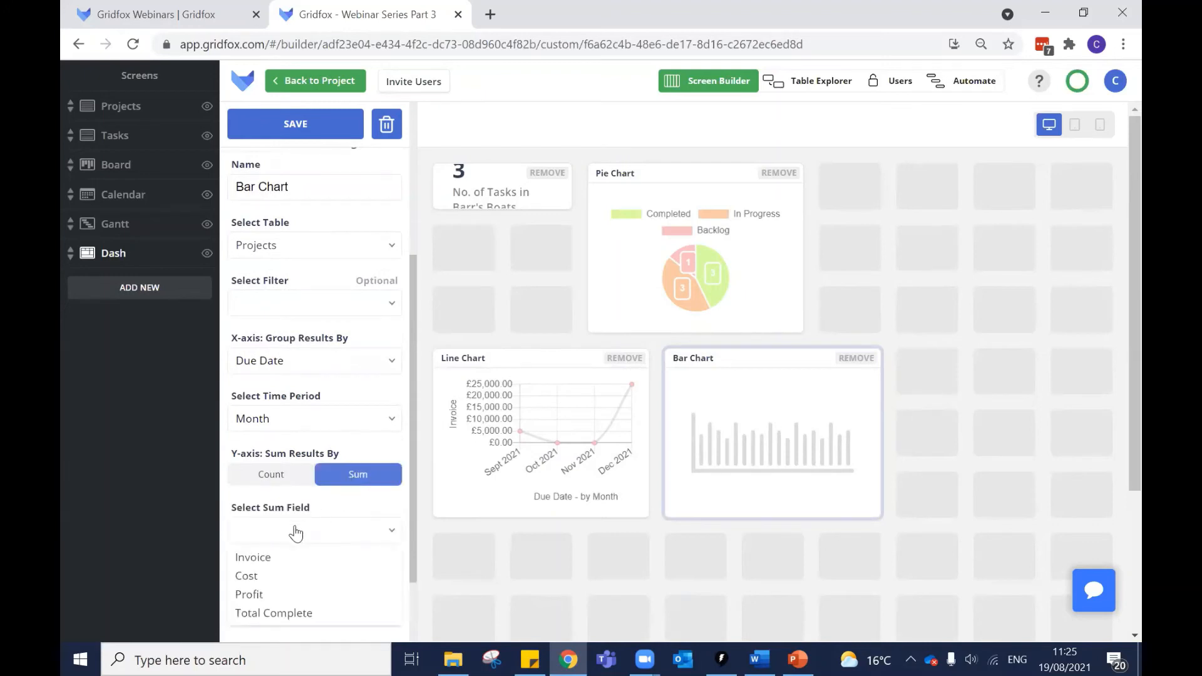
click(269, 556)
Save the Dash screen with the bar chart and return to the project to view it.
click(301, 126)
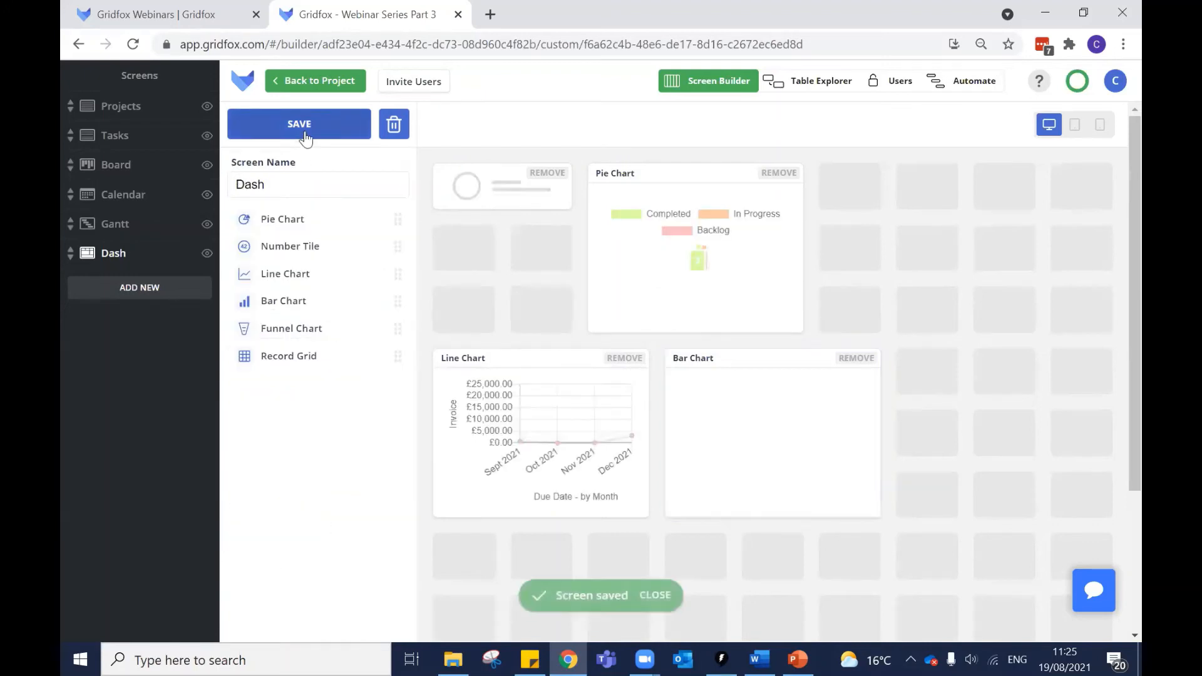
click(314, 80)
mouse_move(652, 483)
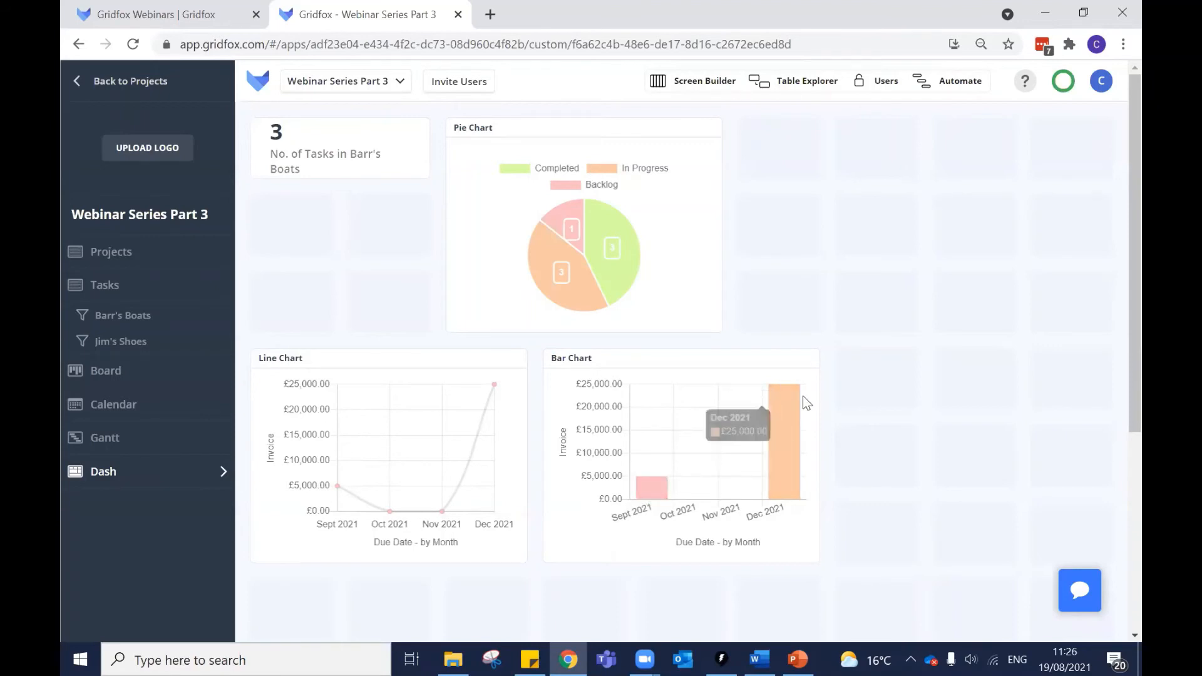
Add a funnel chart below the line chart on the Dash screen and base it on the Tasks table.
click(664, 83)
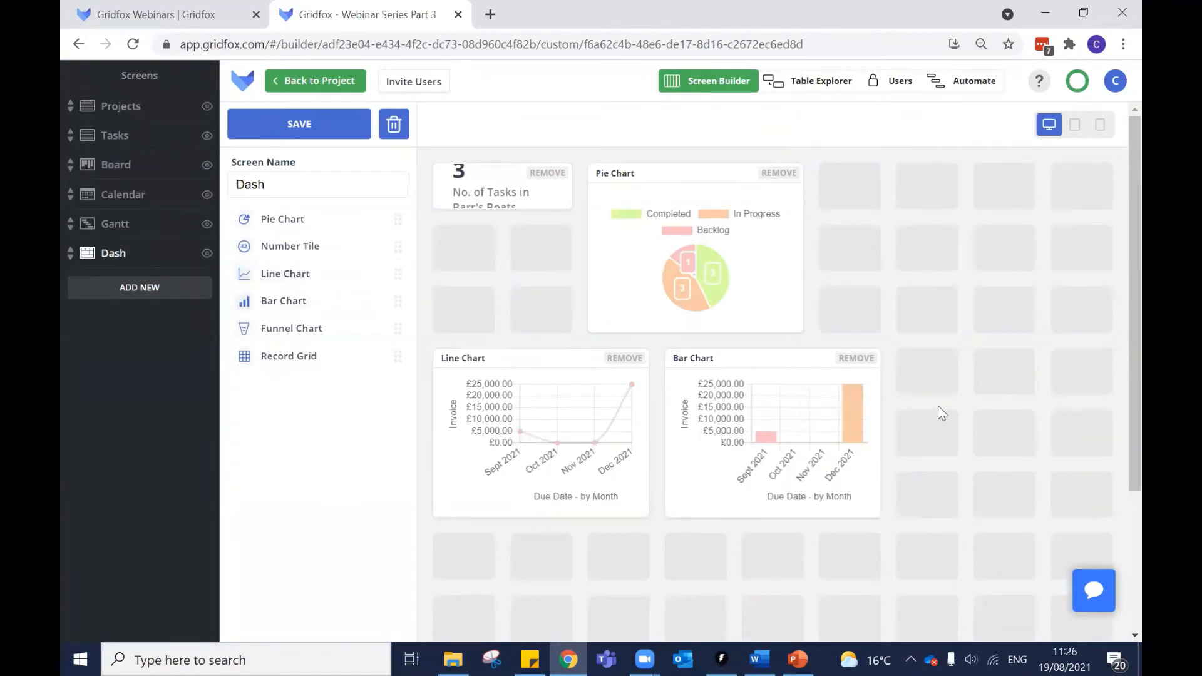
scroll(979, 350, down, 3)
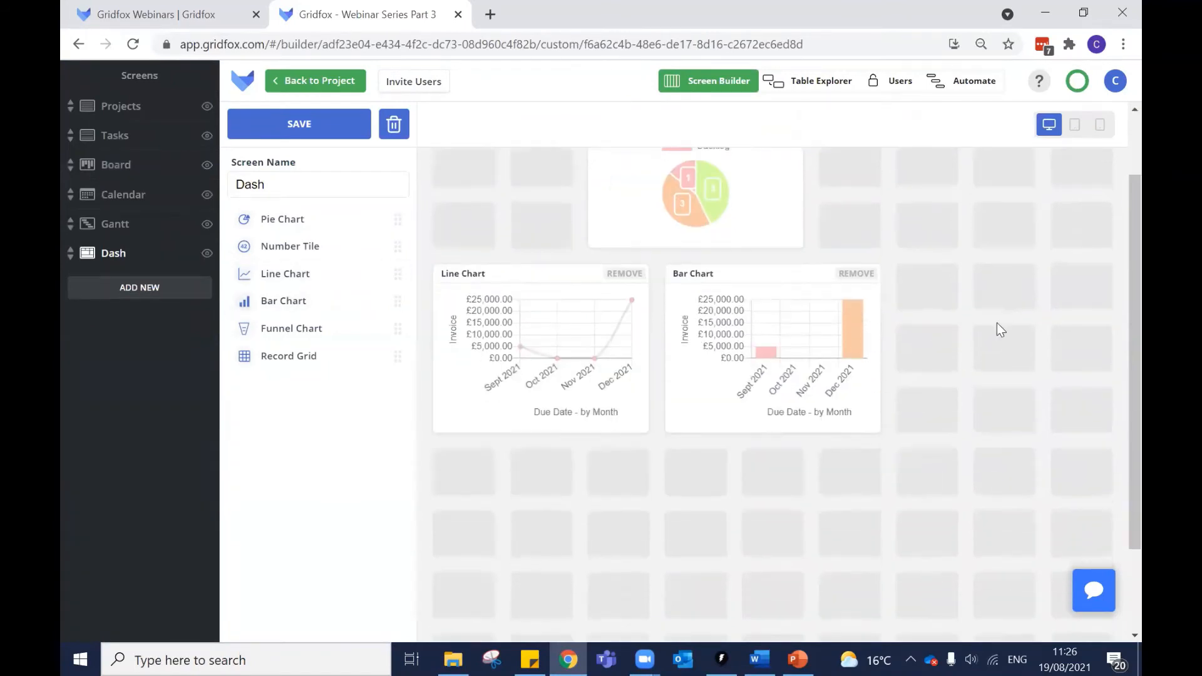
drag(288, 335, 532, 440)
scroll(316, 322, down, 3)
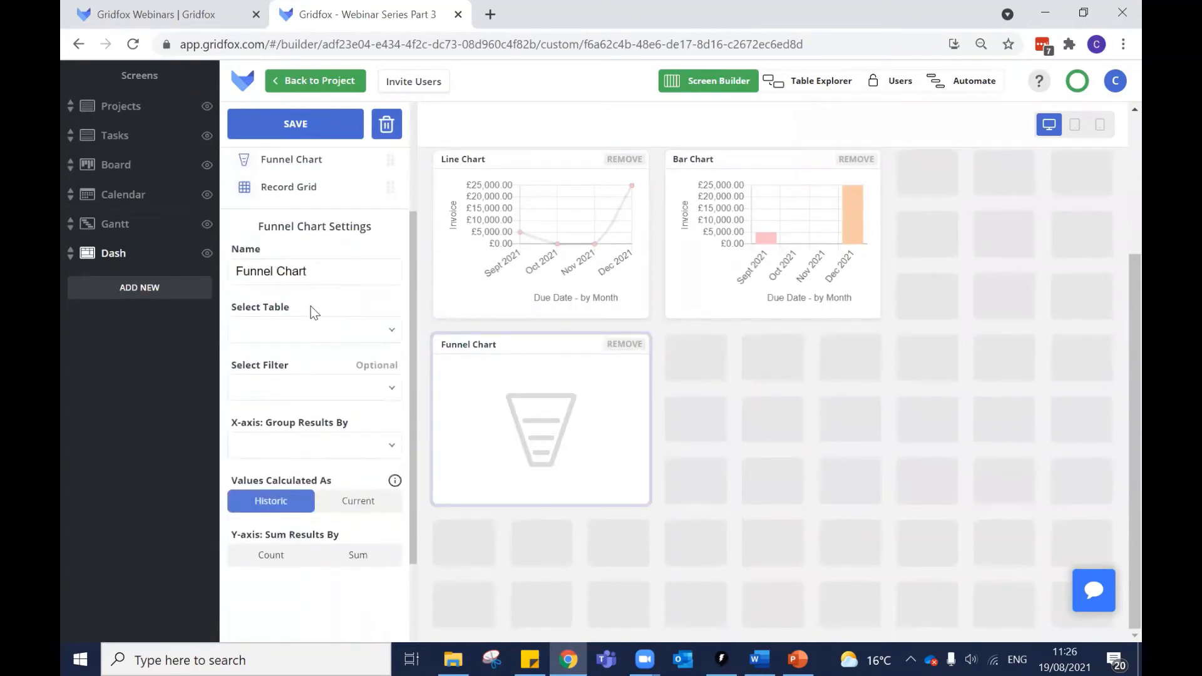
click(337, 332)
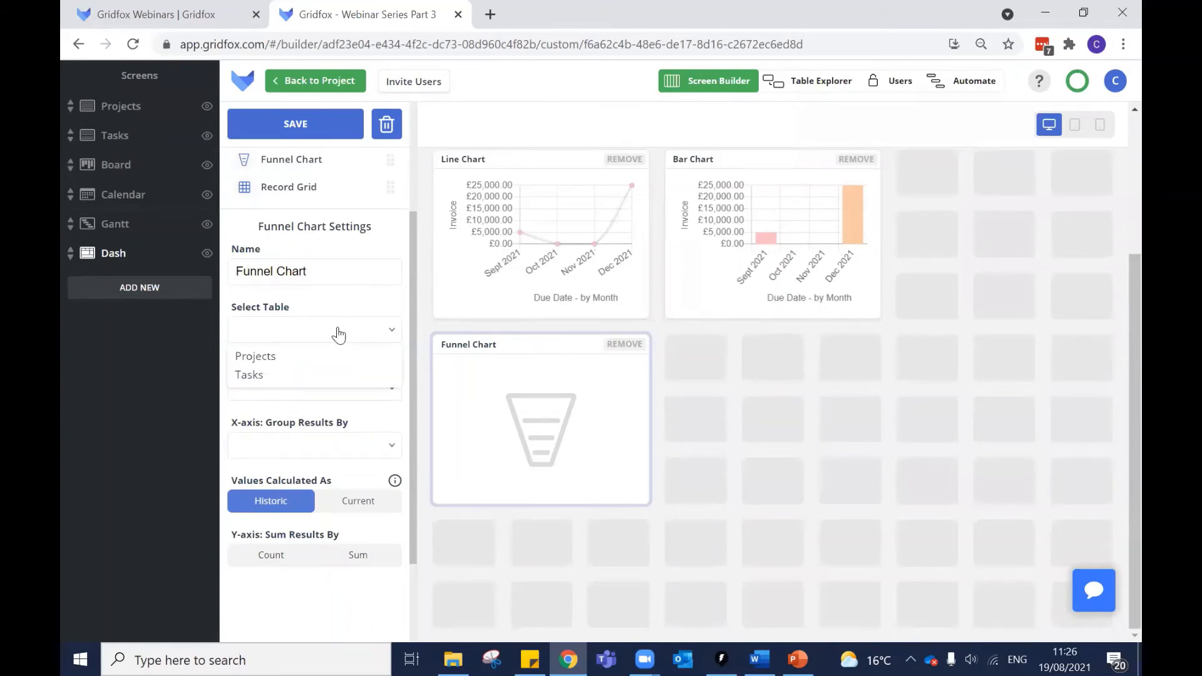
click(301, 375)
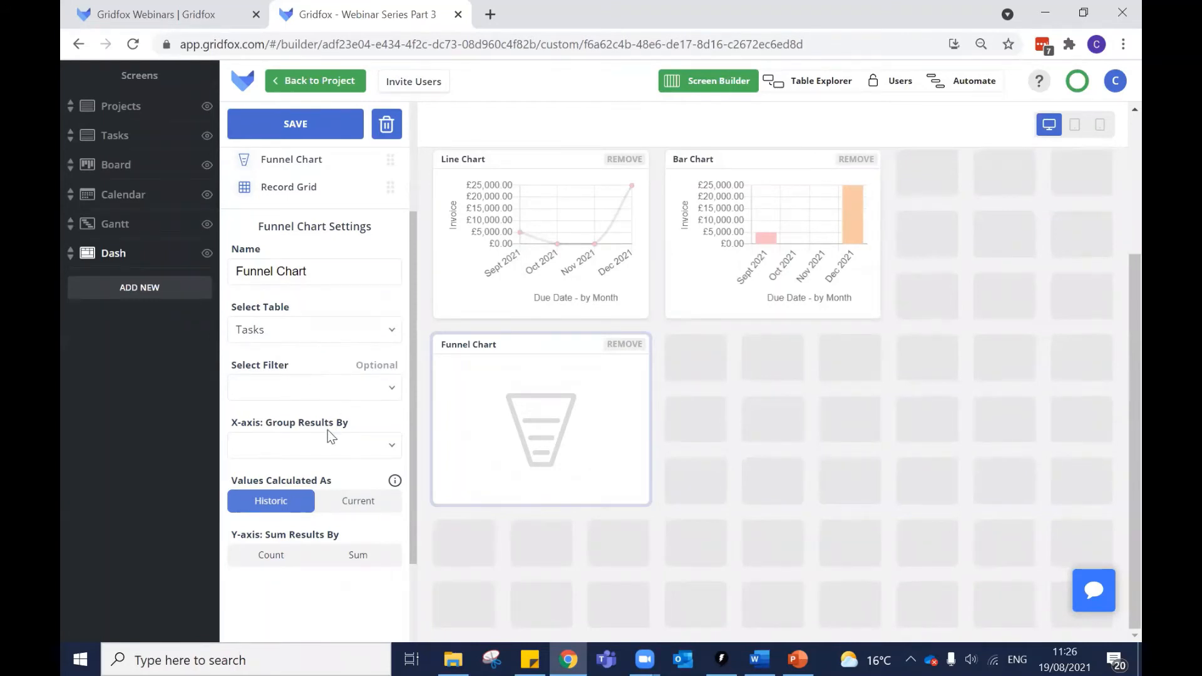
Group the funnel chart results by Status and sum them by Count, keeping the Historic value calculation.
click(314, 448)
click(310, 472)
scroll(366, 330, down, 1)
scroll(366, 330, down, 1)
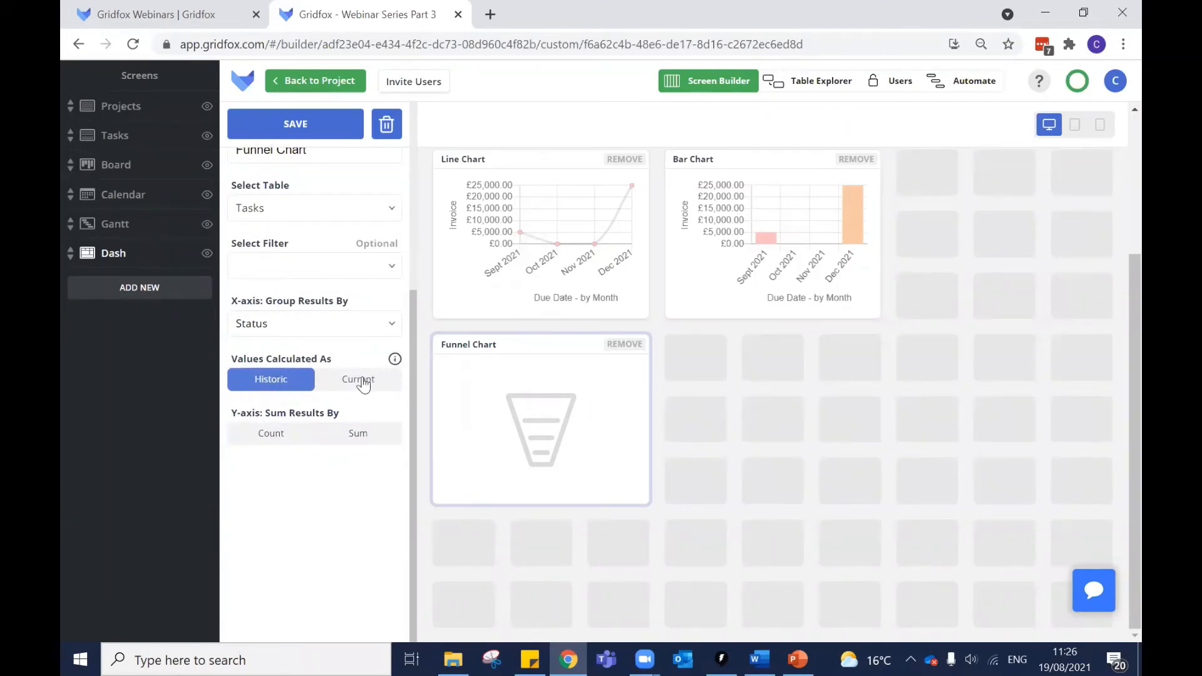
click(270, 434)
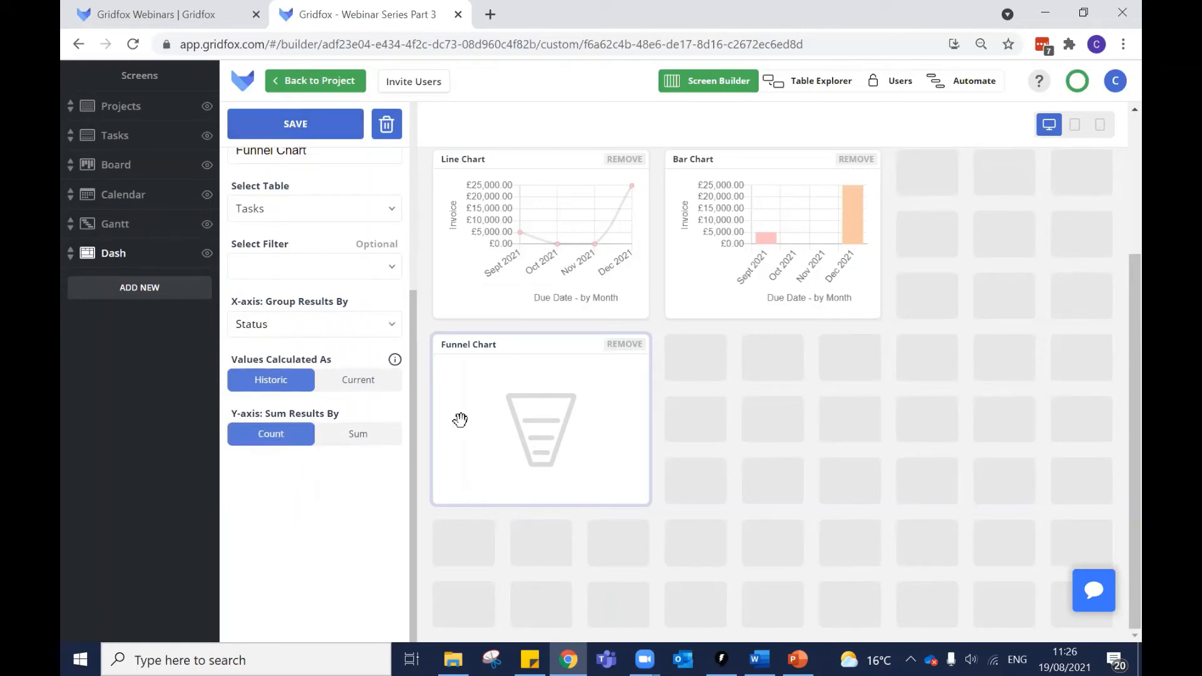
Save the Dash screen with the funnel chart and return to the project to view the funnel.
click(275, 123)
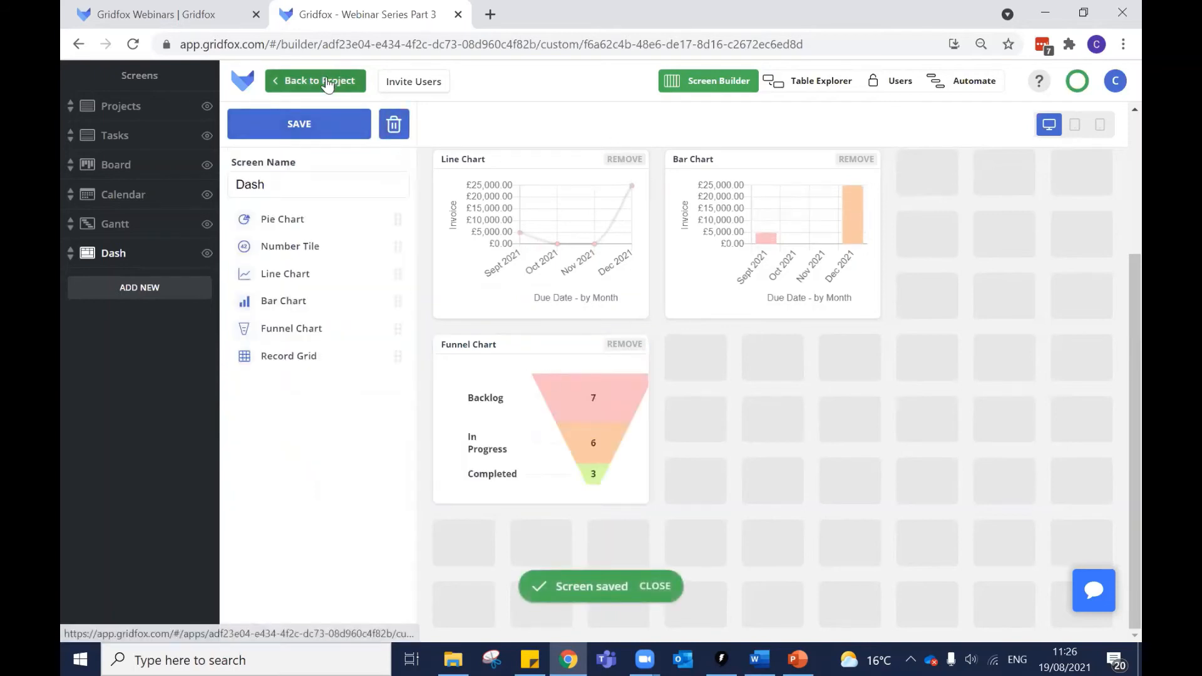
click(315, 123)
click(323, 81)
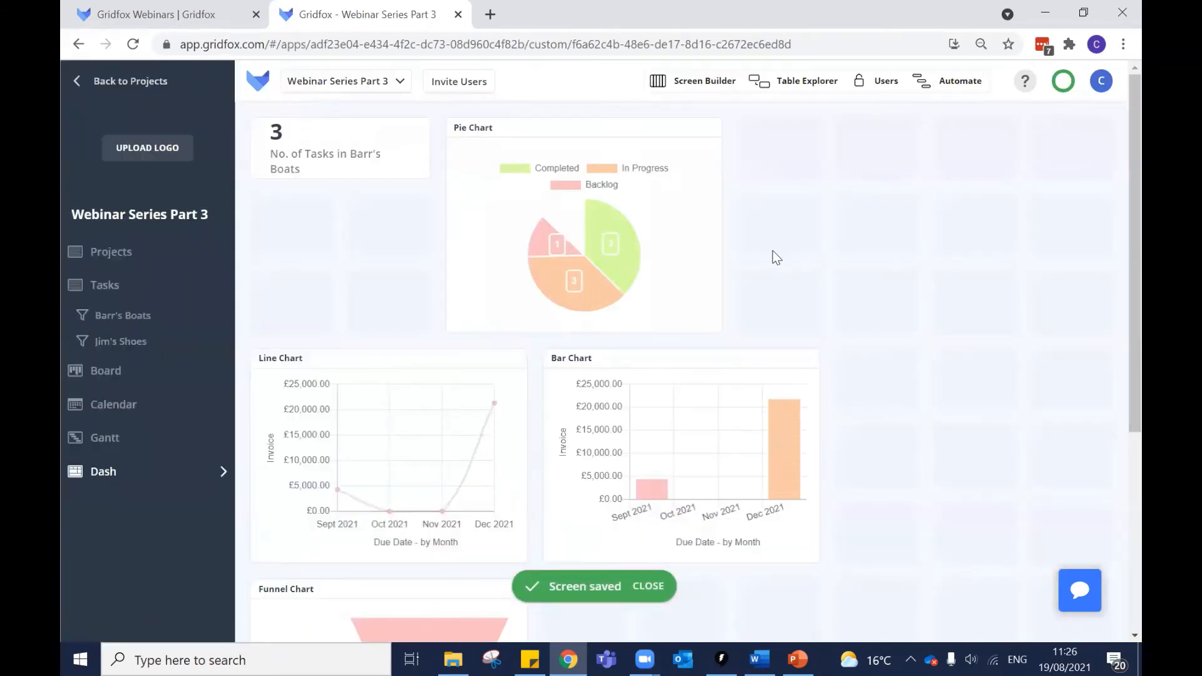
scroll(685, 313, down, 1)
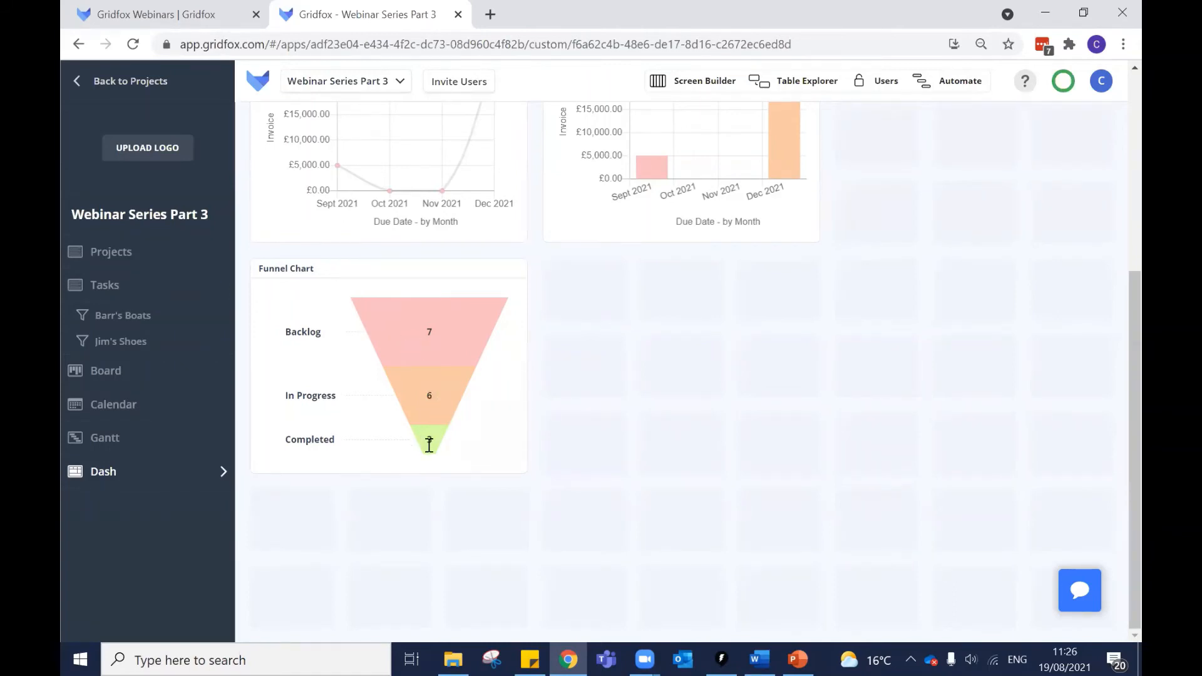
Examine the task cards in each status column on the Board and return to the Dash screen to compare.
click(133, 374)
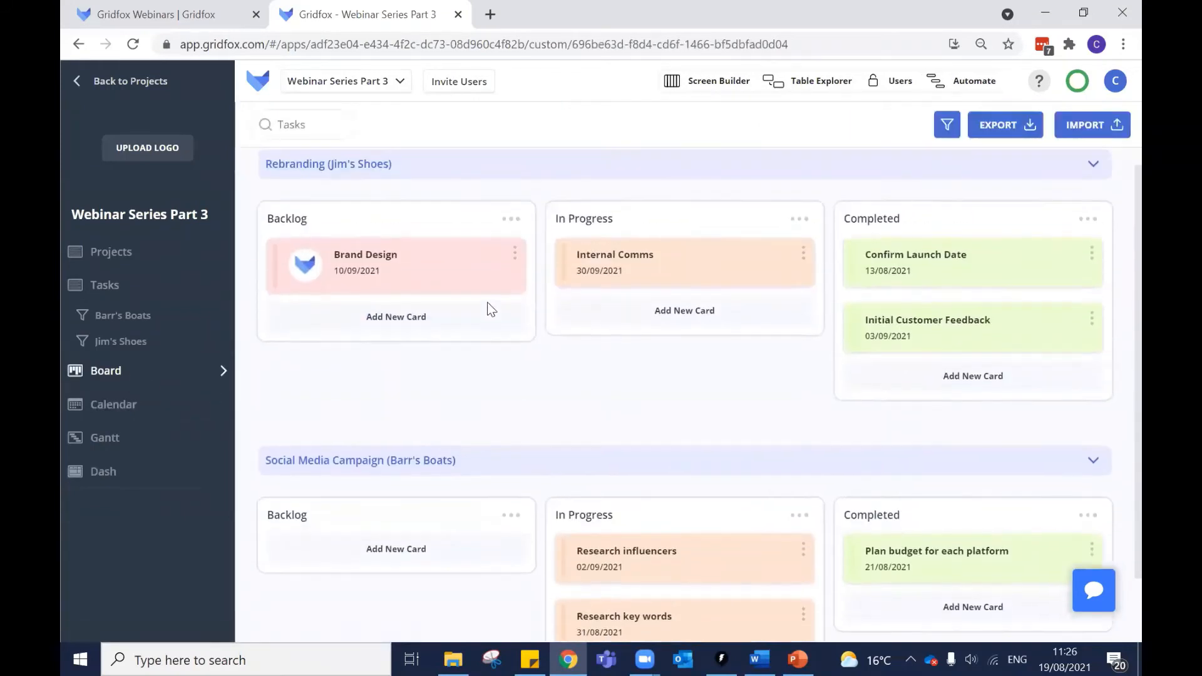
scroll(491, 310, up, 1)
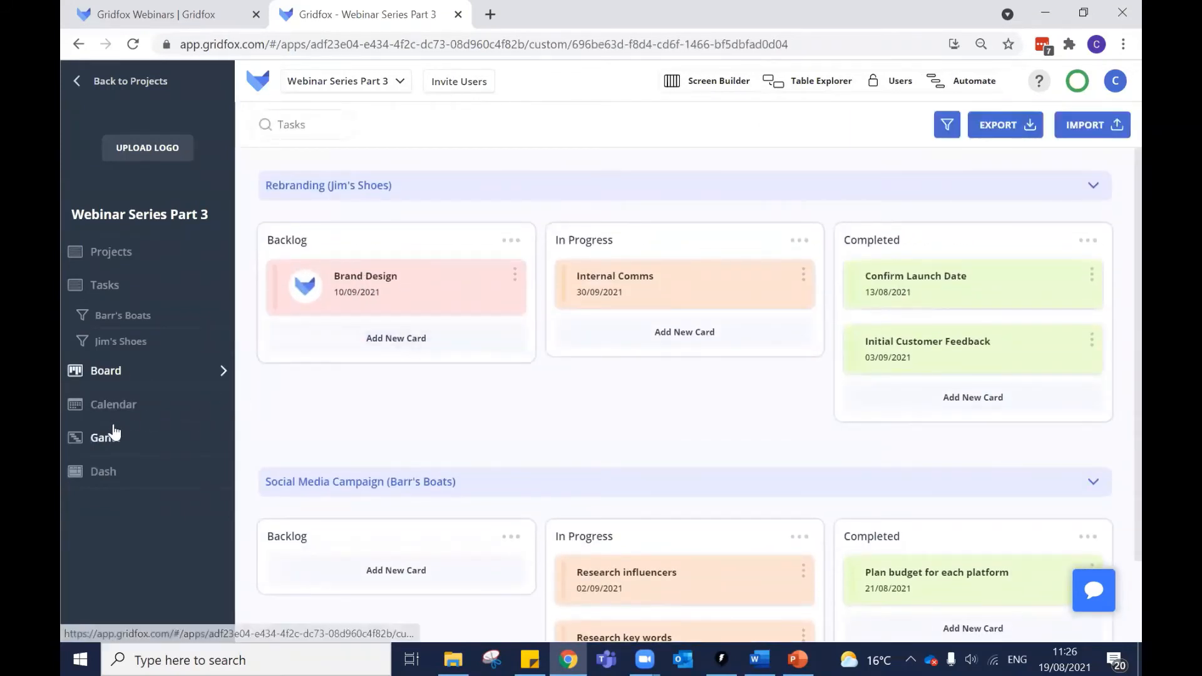
click(107, 472)
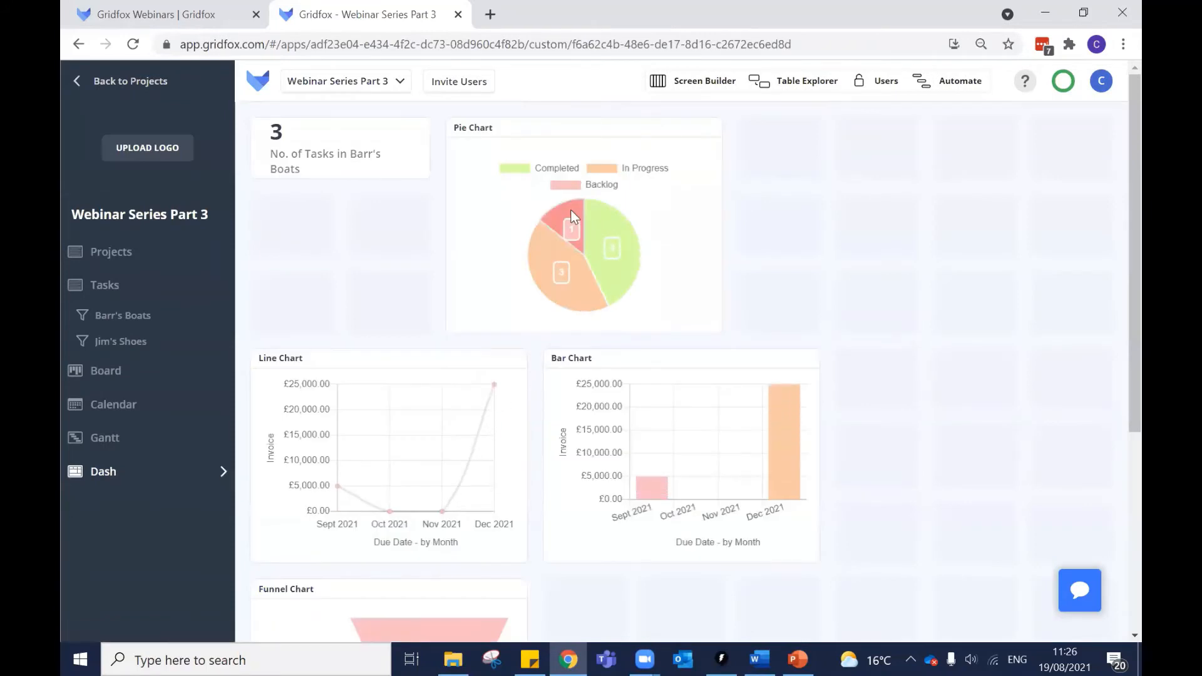
Compare the status segments of the pie chart with the stages of the funnel chart on the Dash screen.
click(568, 219)
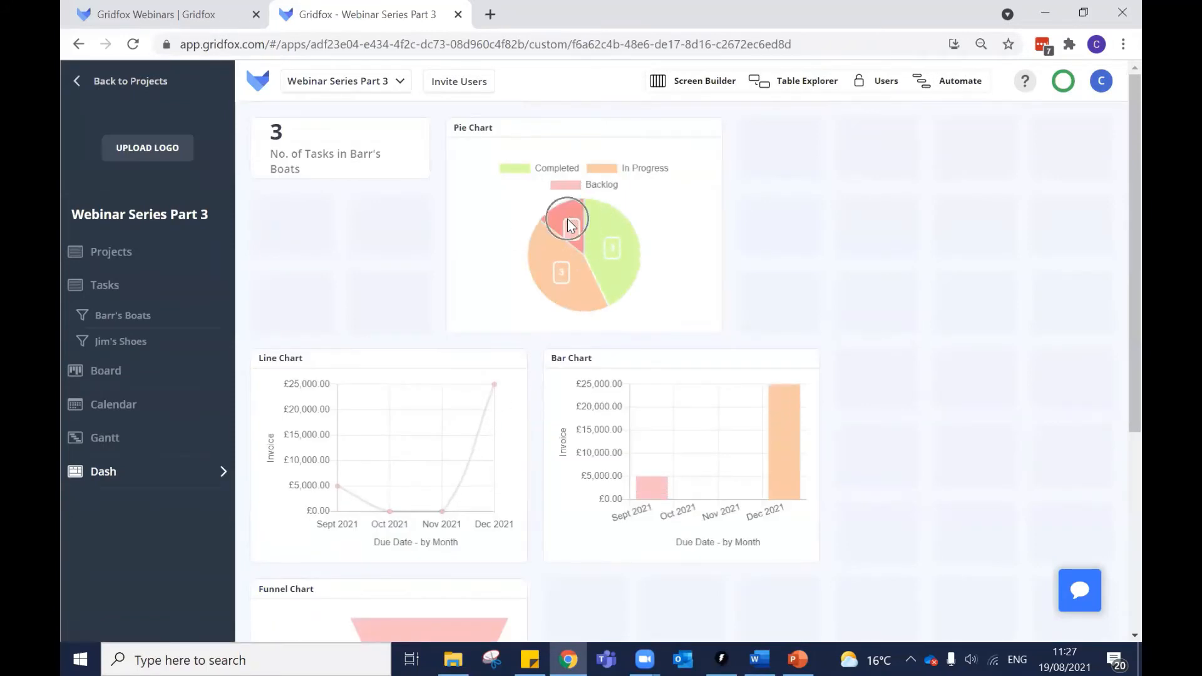
click(576, 273)
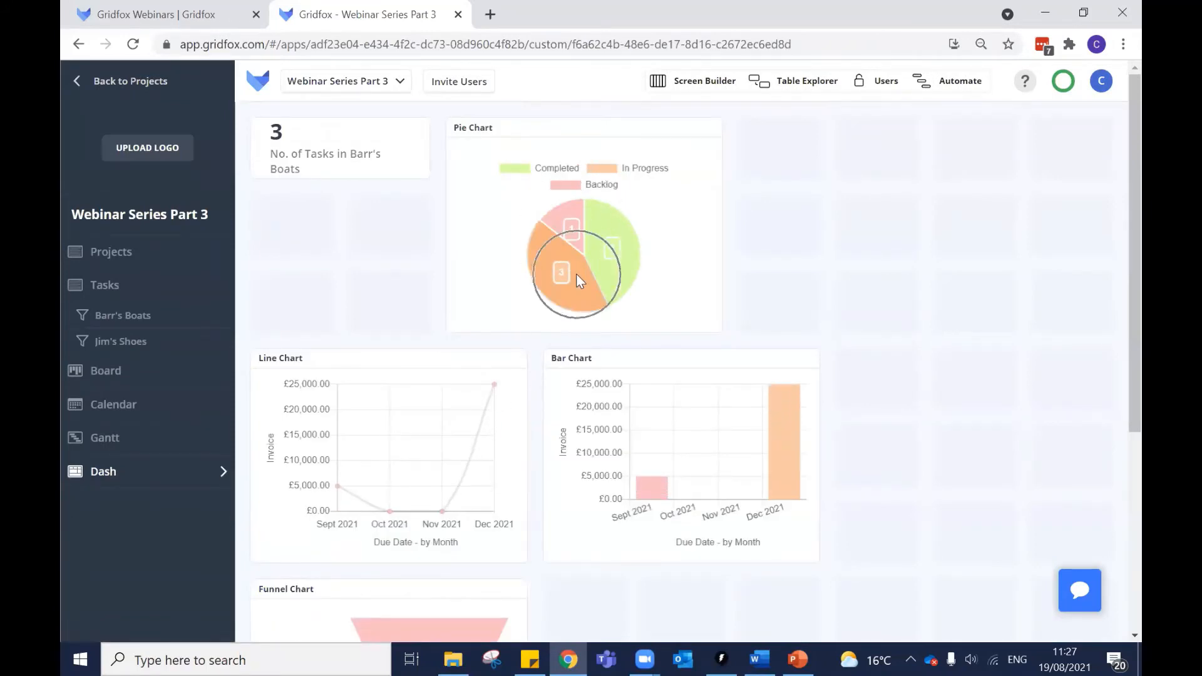
click(620, 247)
scroll(867, 215, down, 4)
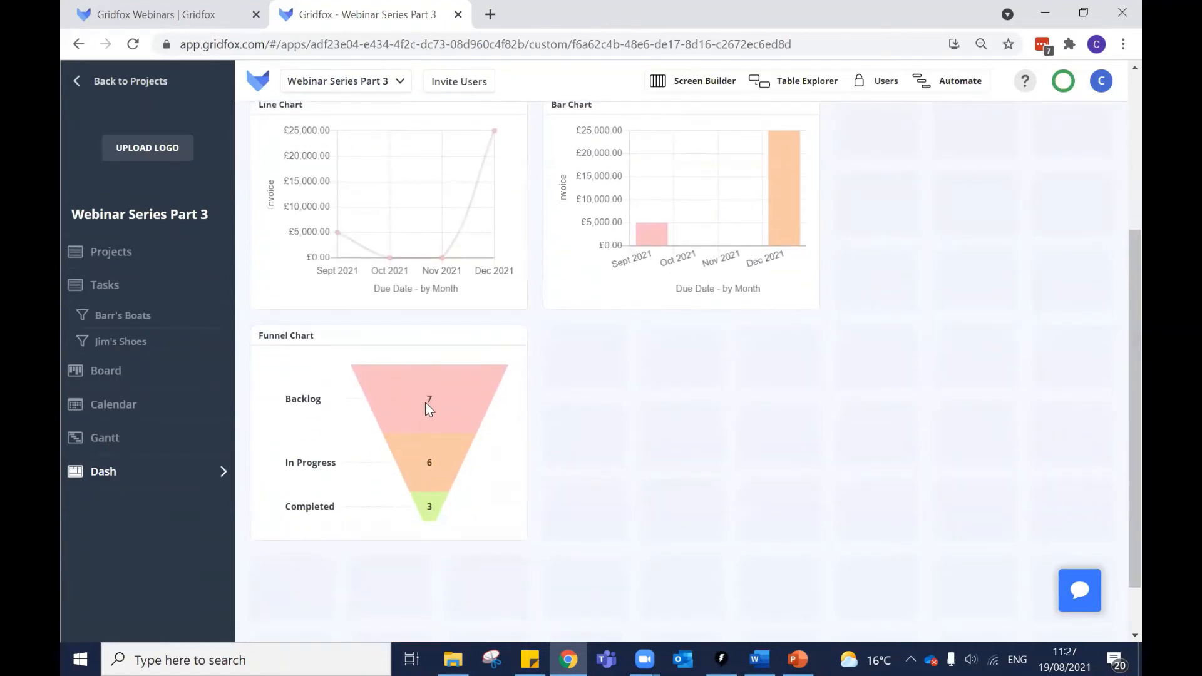
scroll(491, 424, up, 1)
scroll(424, 426, down, 1)
scroll(489, 480, up, 4)
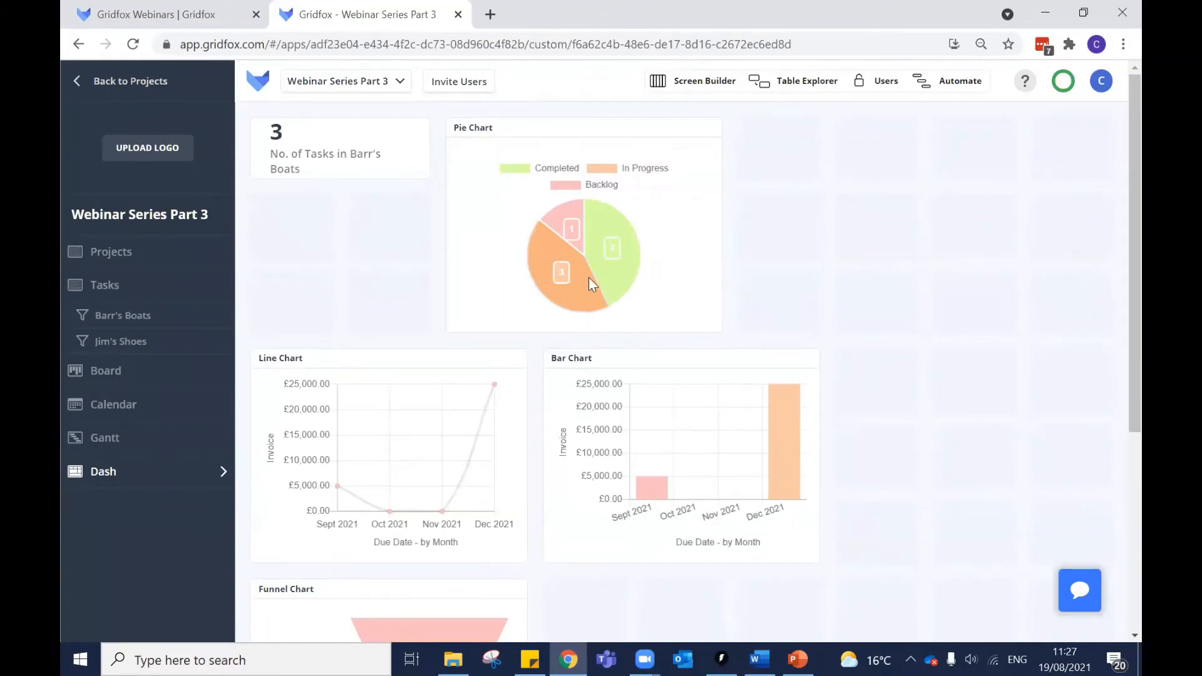
scroll(623, 247, down, 5)
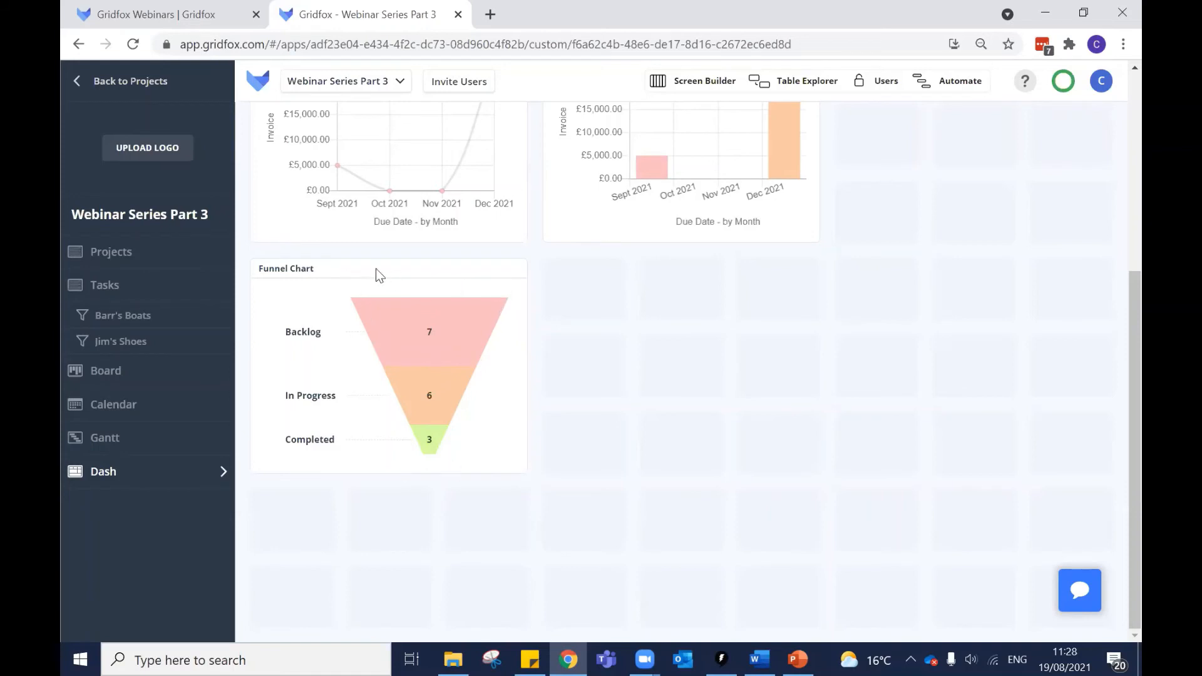
scroll(439, 432, up, 1)
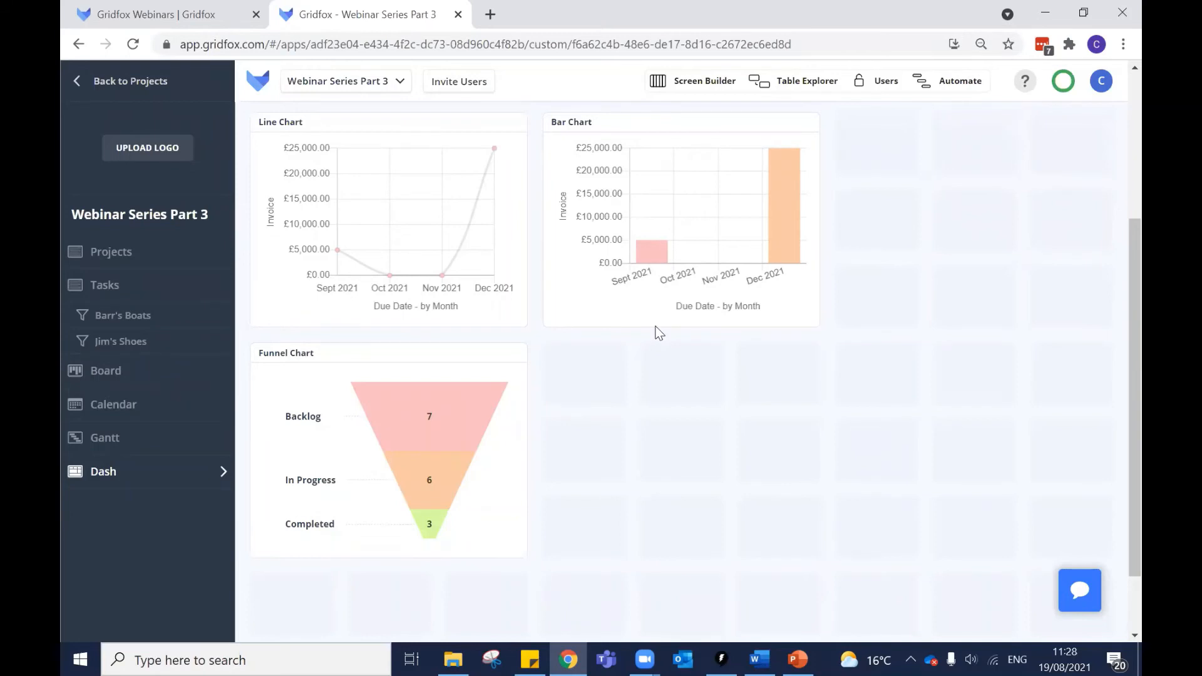
Reopen the Dash screen in the Screen Builder and set the funnel chart's values to be calculated as Current.
click(676, 83)
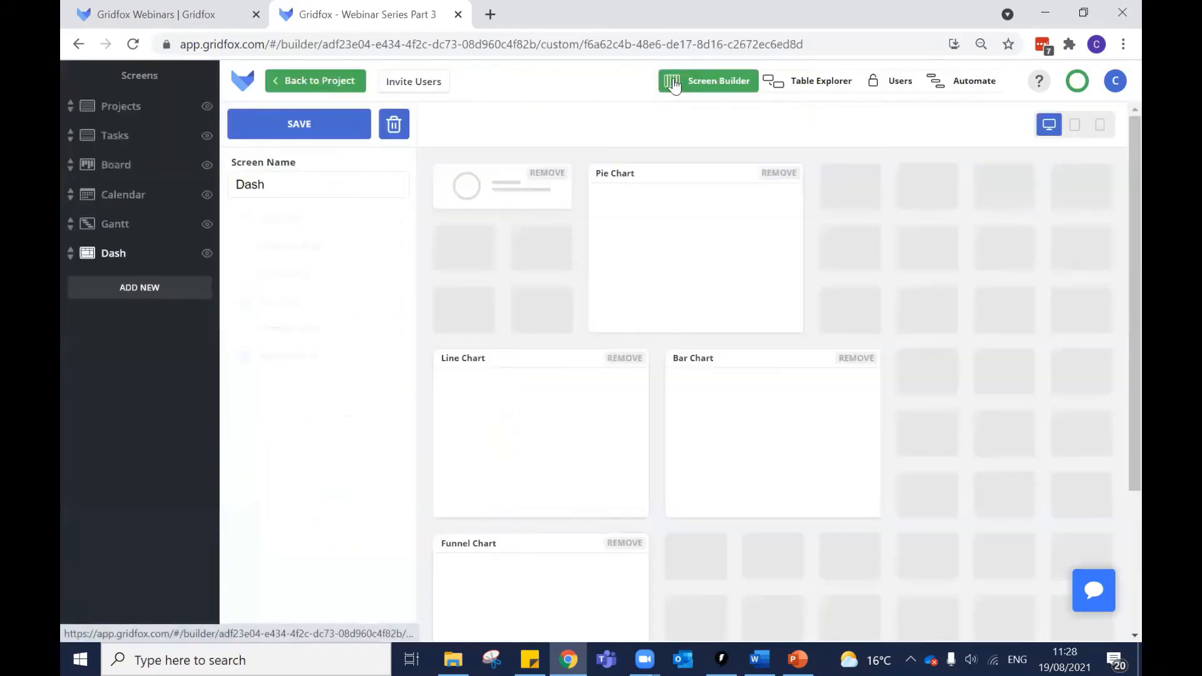
scroll(531, 322, down, 2)
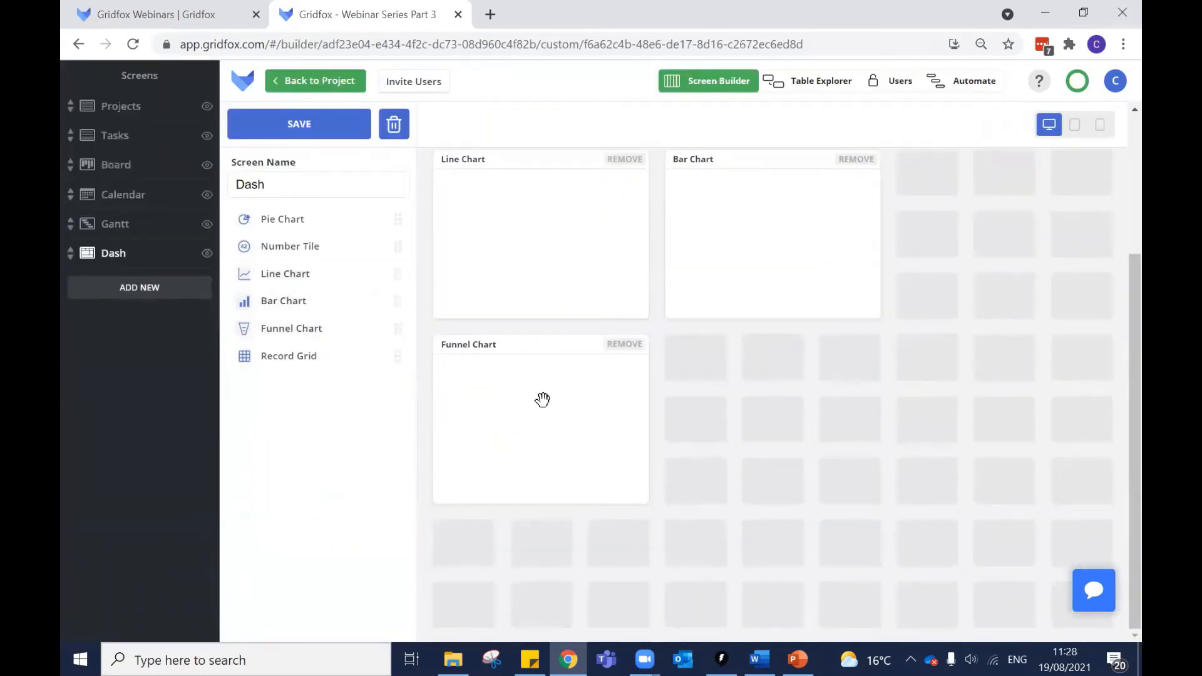
click(543, 399)
scroll(326, 413, down, 4)
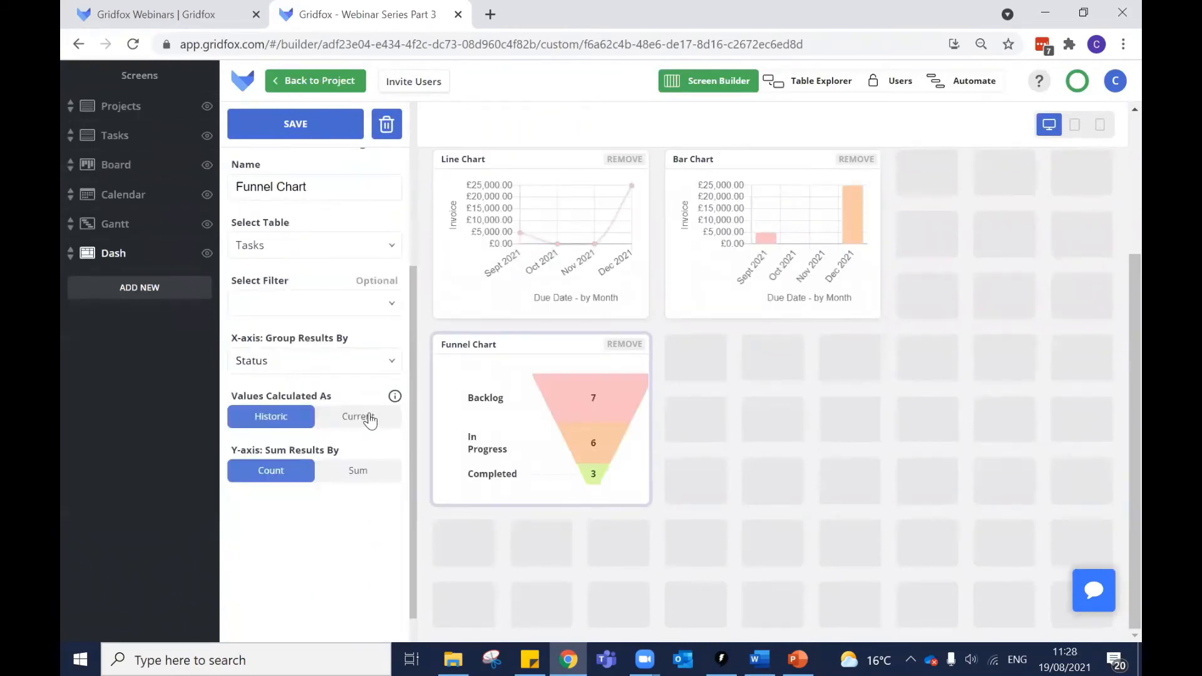
click(370, 419)
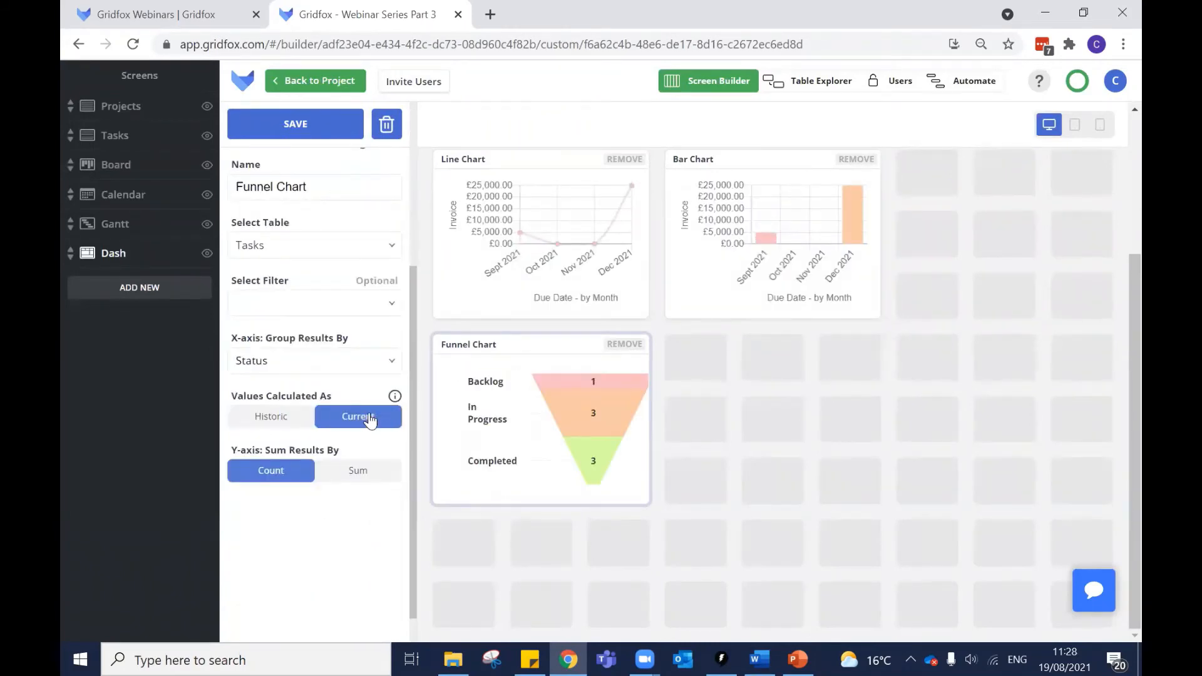
Save the Dash screen and return to the project to view the updated funnel chart.
click(274, 129)
click(311, 81)
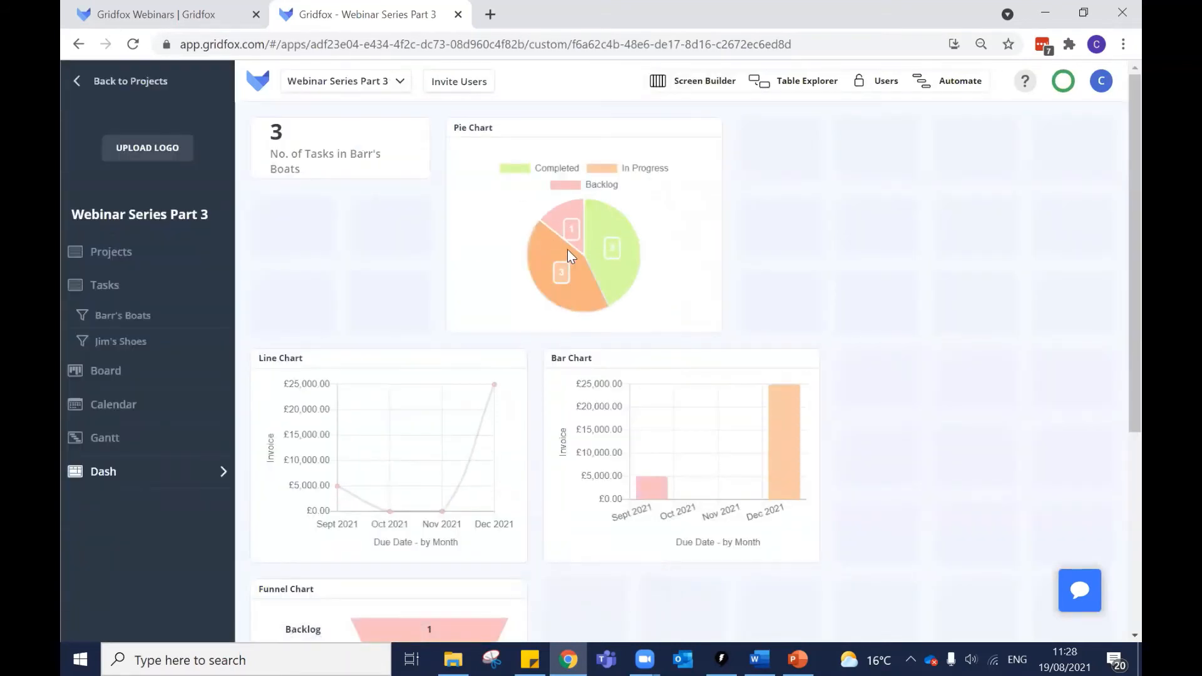
scroll(573, 243, down, 5)
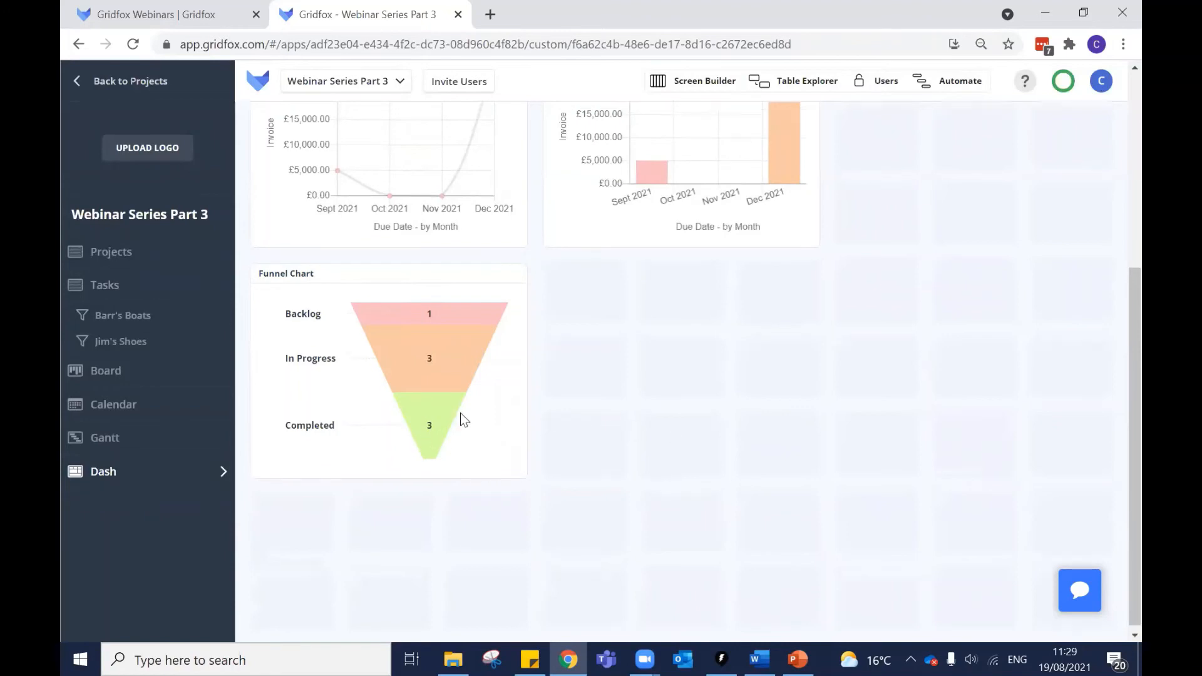
scroll(416, 459, up, 1)
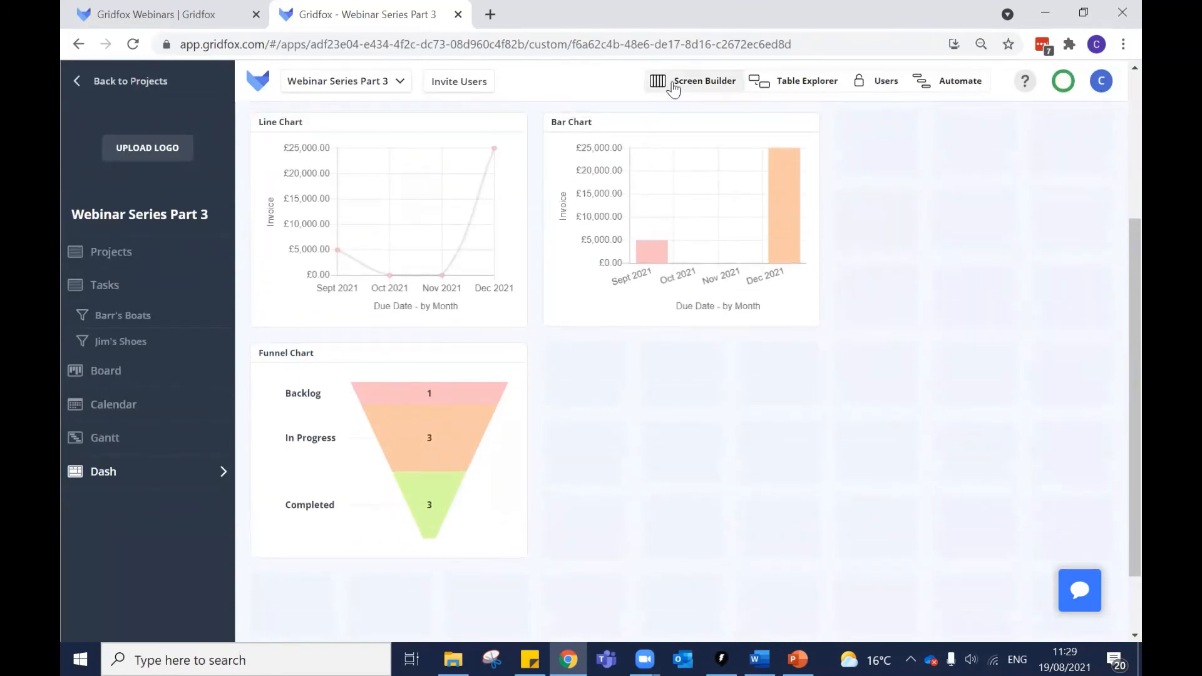
Add a record grid to the Dash screen beside the funnel chart, based on the Projects table without a filter.
click(673, 87)
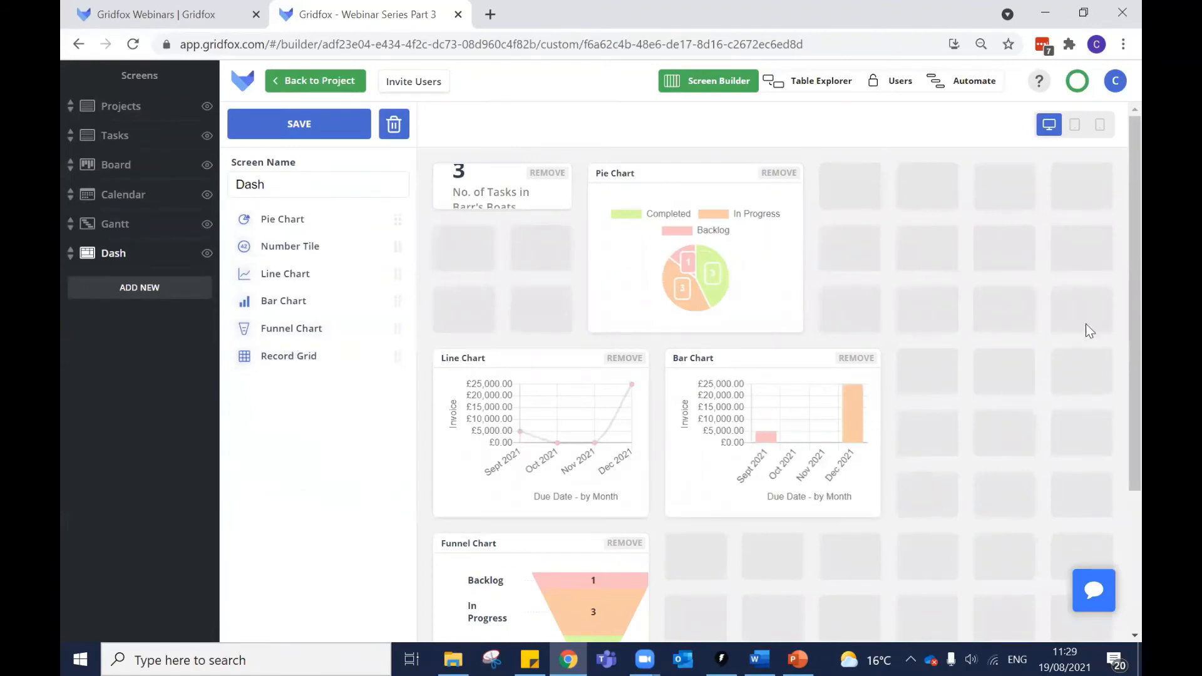
scroll(1114, 302, down, 3)
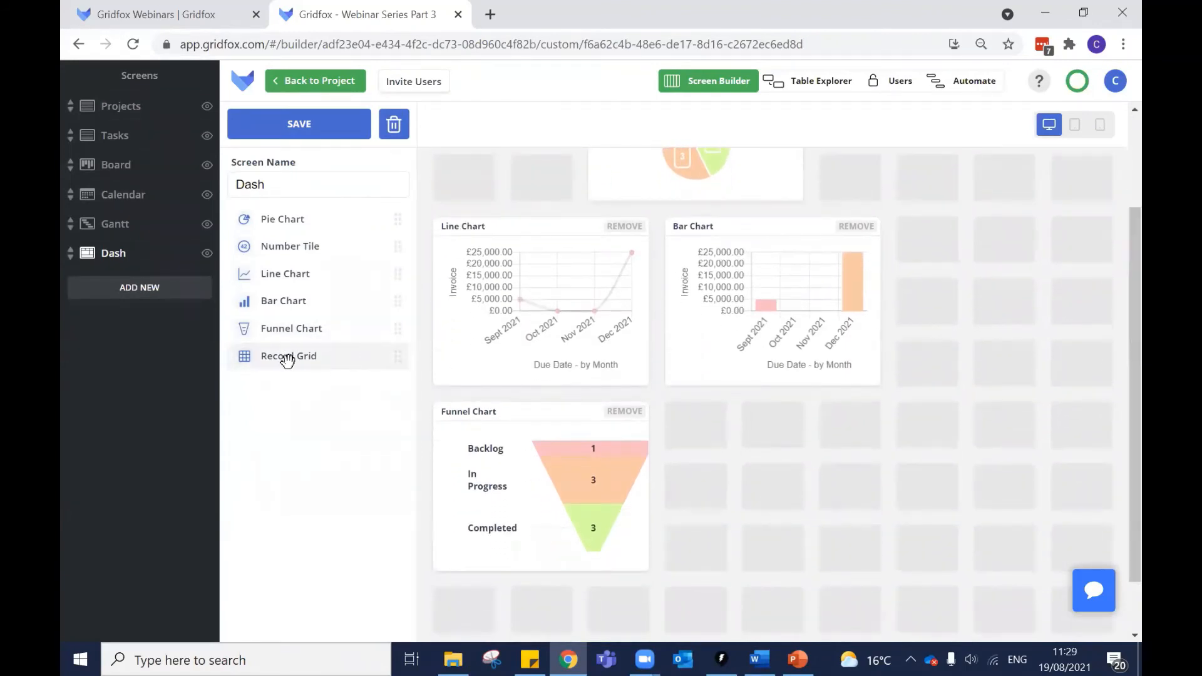
drag(274, 357, 736, 483)
scroll(343, 374, down, 1)
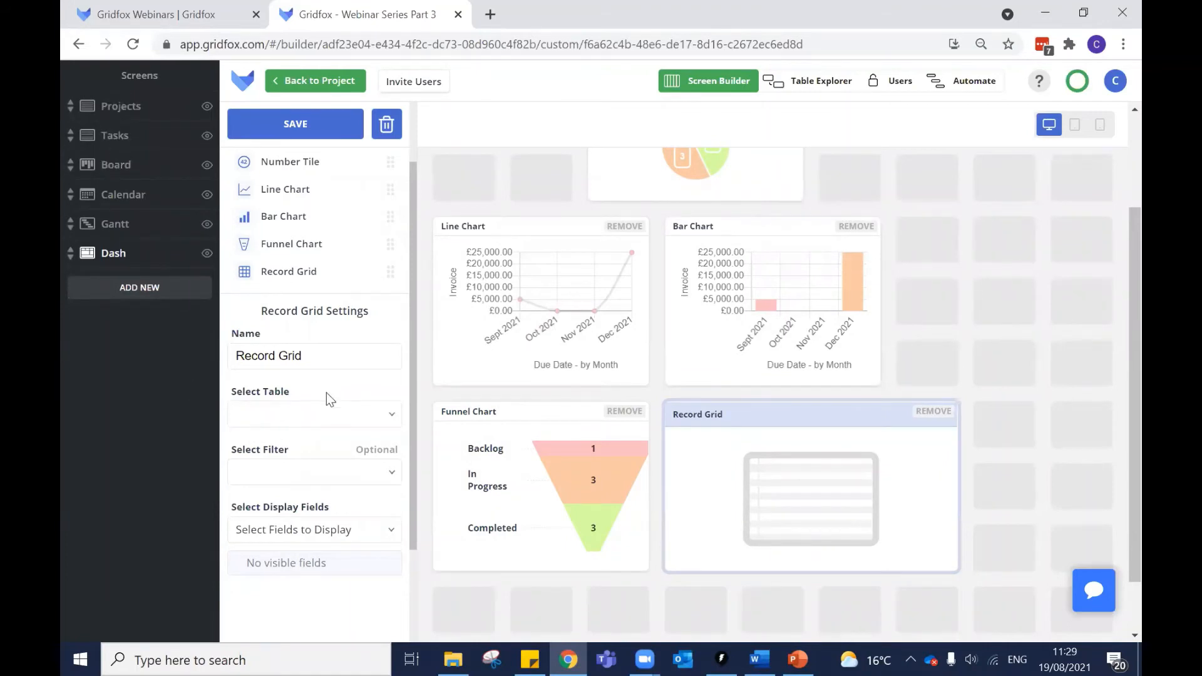
click(321, 415)
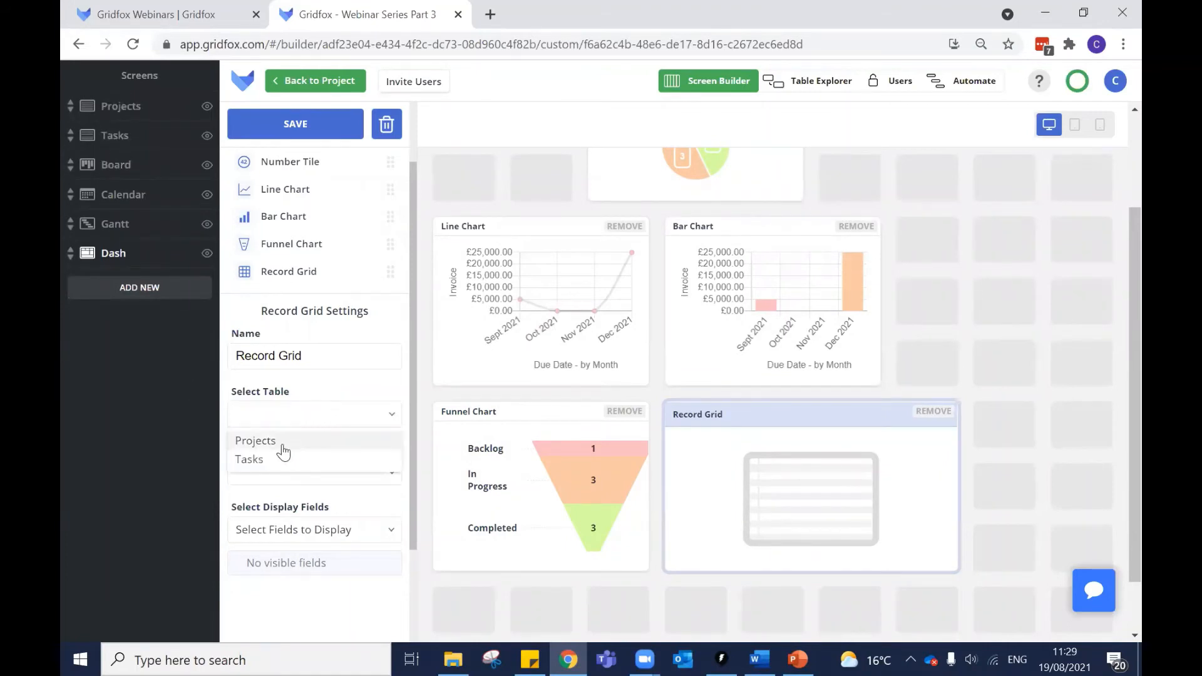
click(282, 444)
click(300, 478)
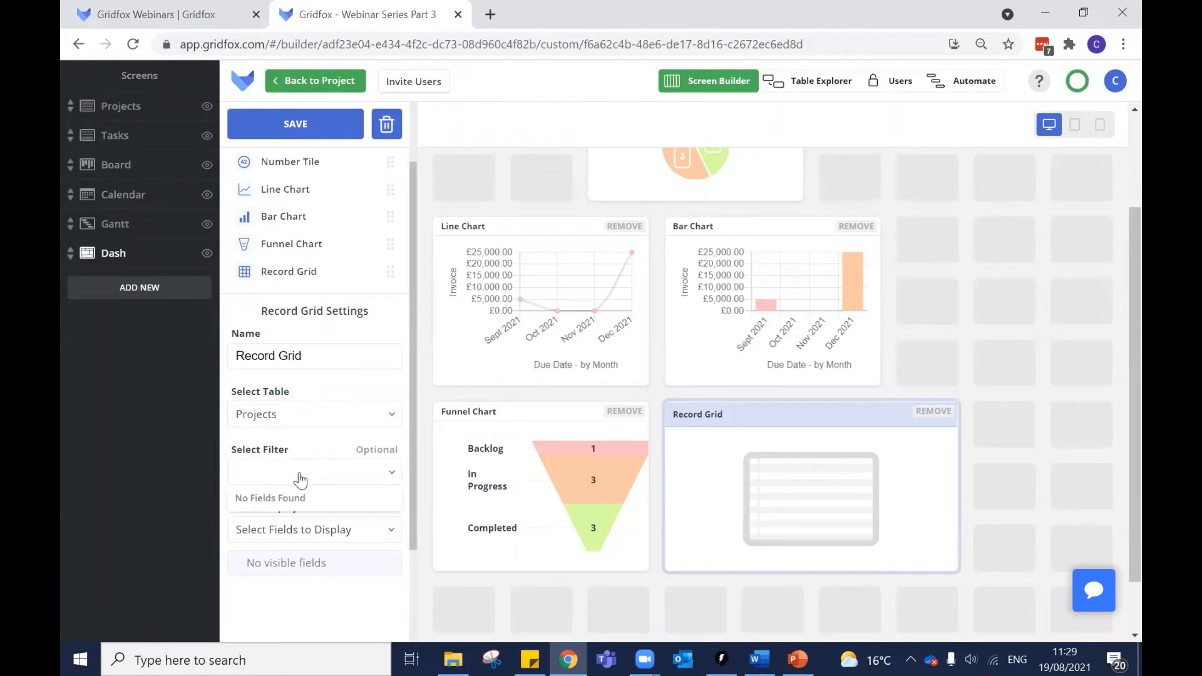
click(312, 443)
Show the Name, Profit and Due Date fields in the record grid.
scroll(313, 433, down, 2)
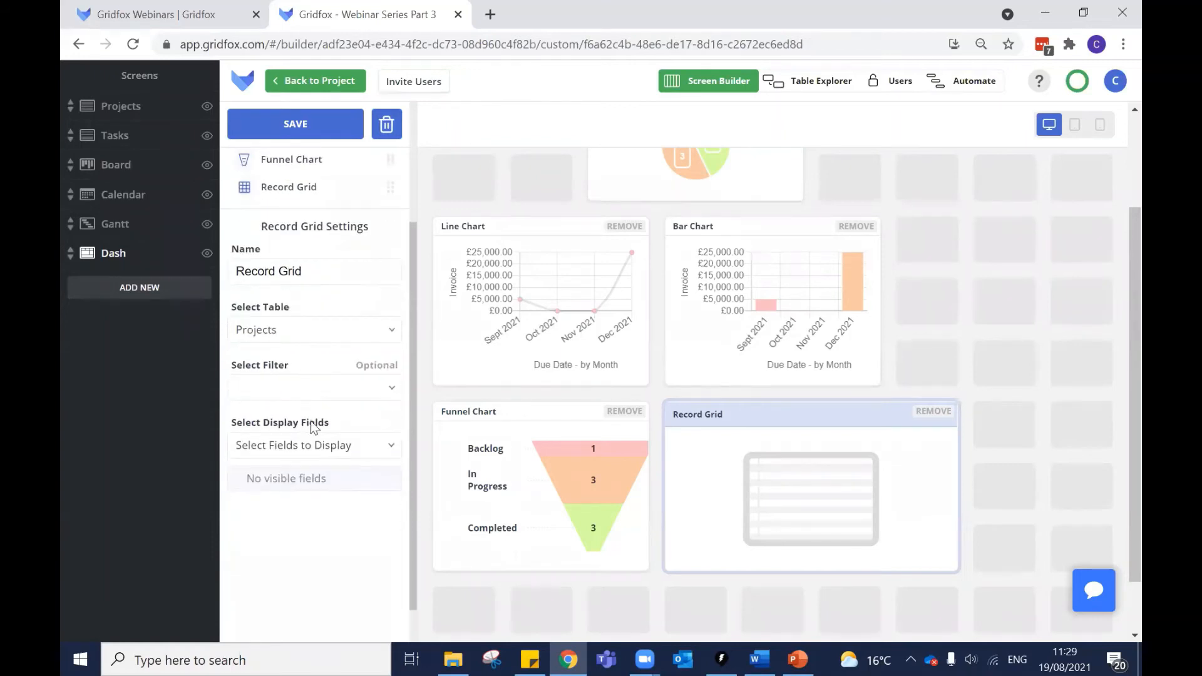
click(313, 444)
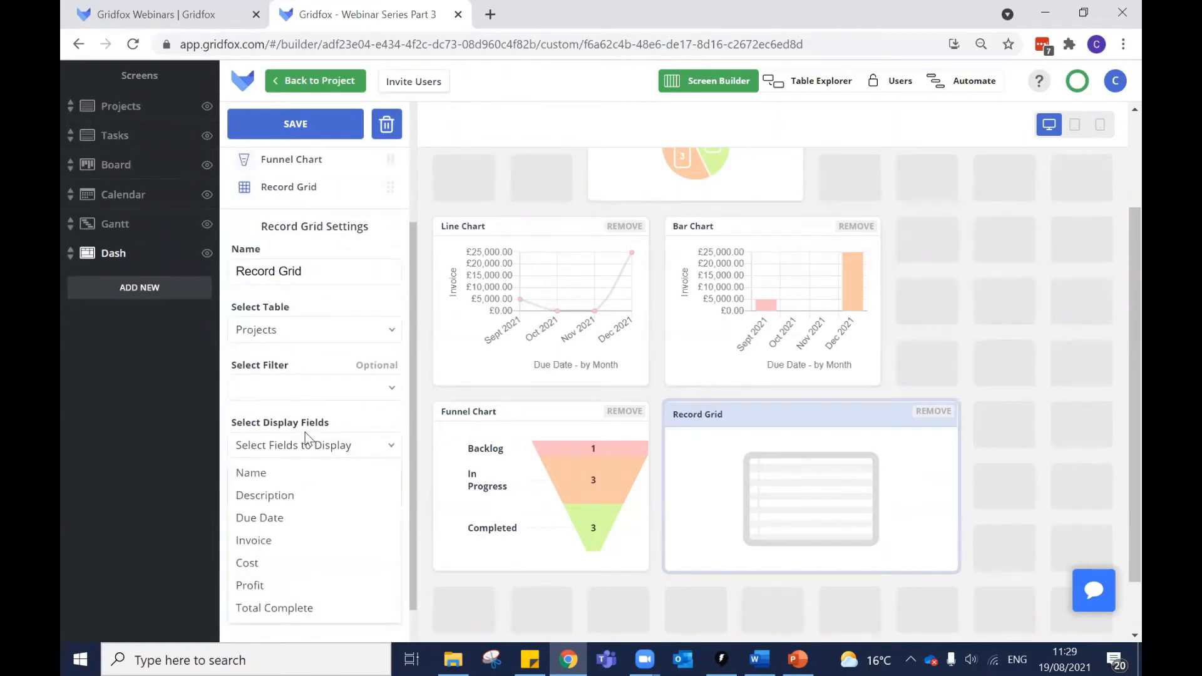
click(282, 477)
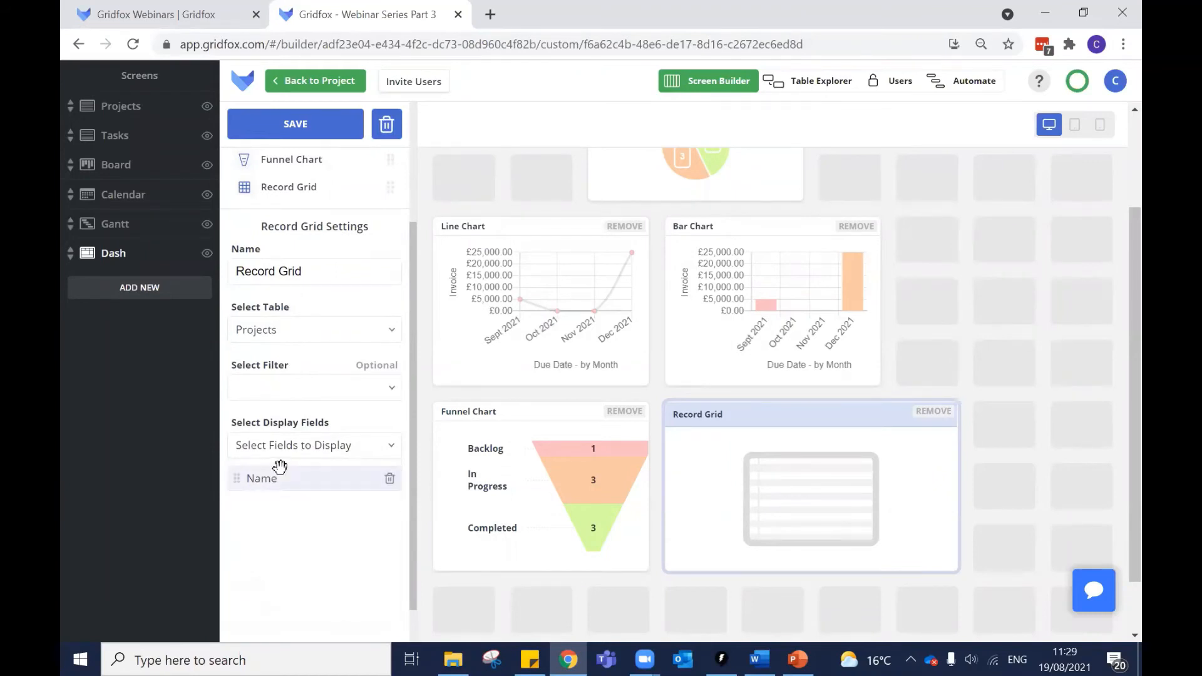
click(286, 474)
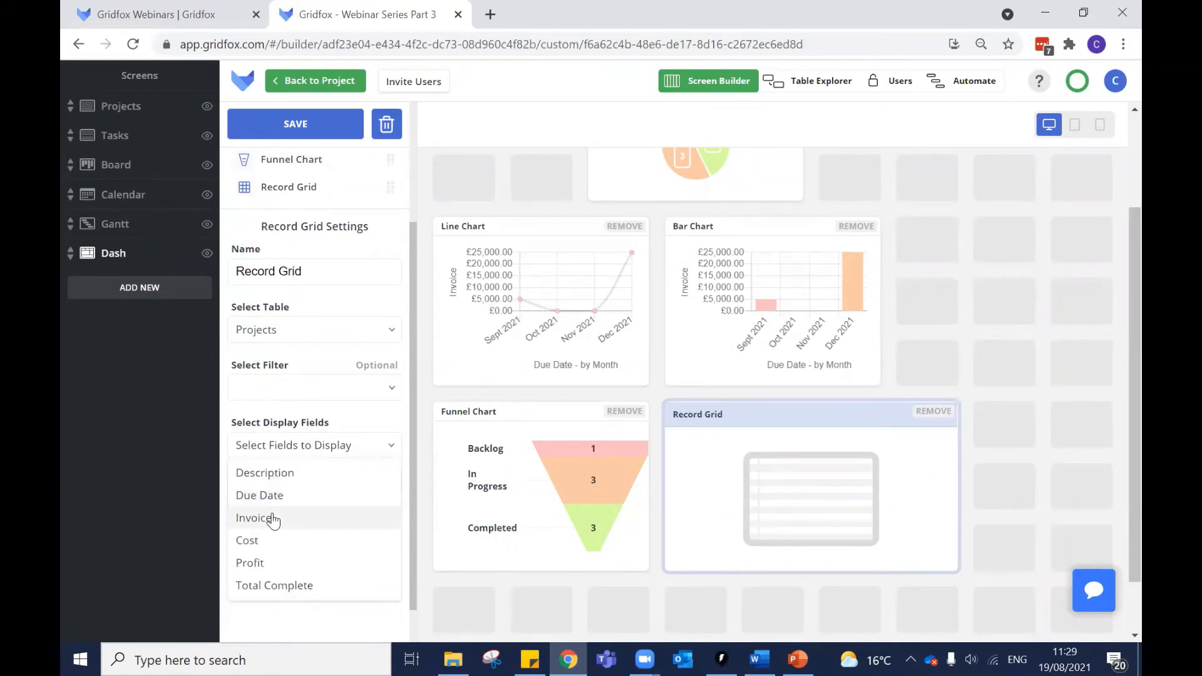
click(253, 563)
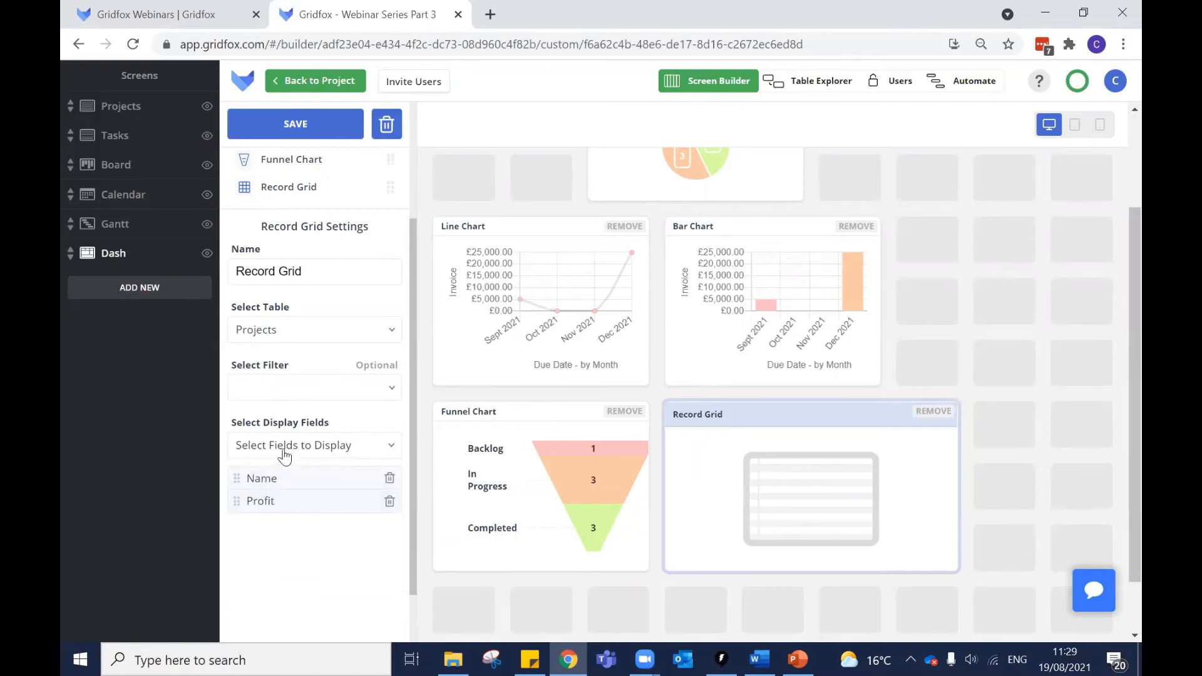
click(280, 477)
click(283, 501)
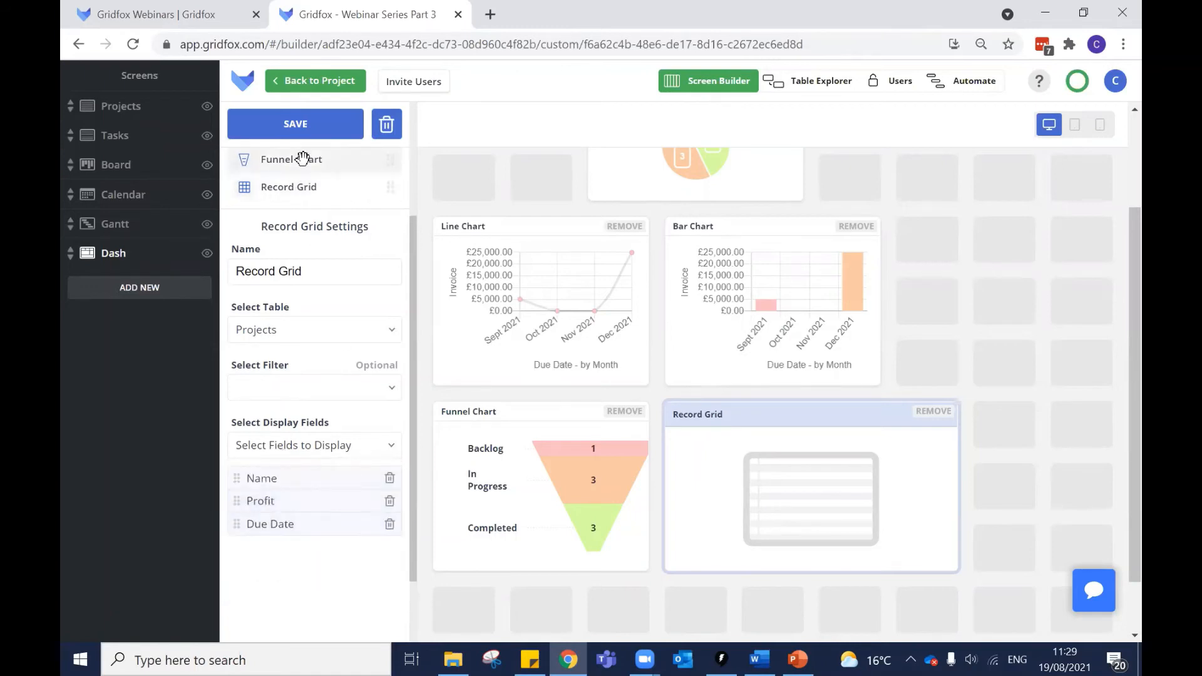
Save the Dash screen with the record grid and return to the project to look over the finished dashboard.
click(296, 126)
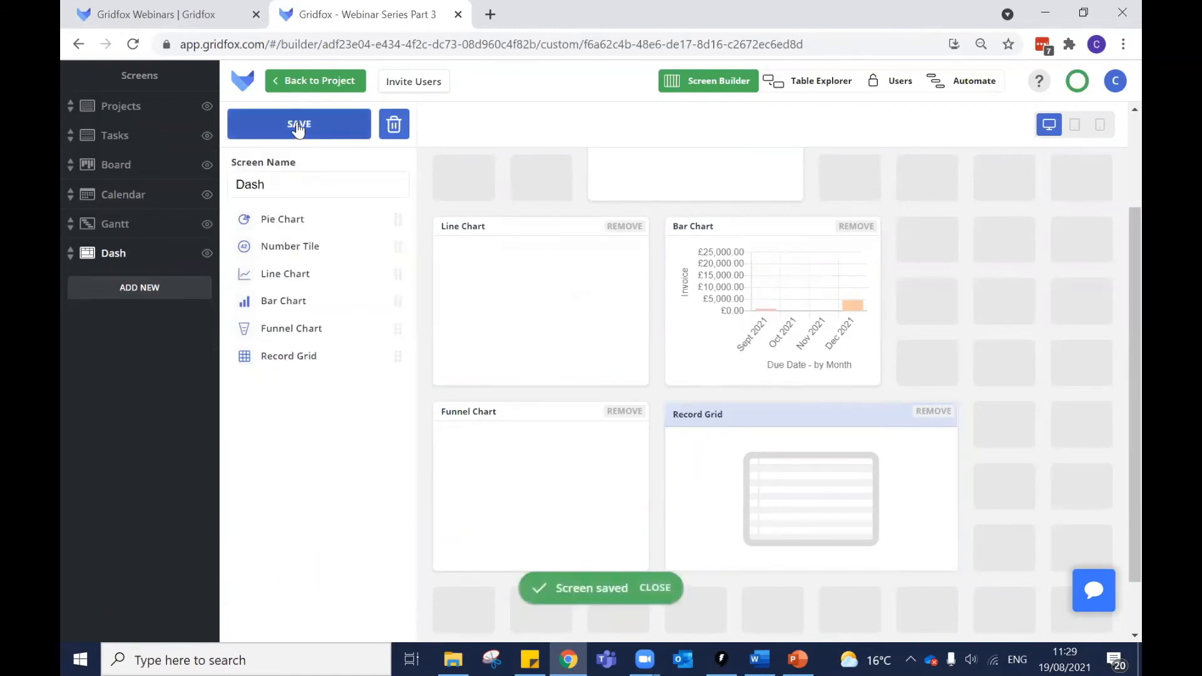
click(328, 85)
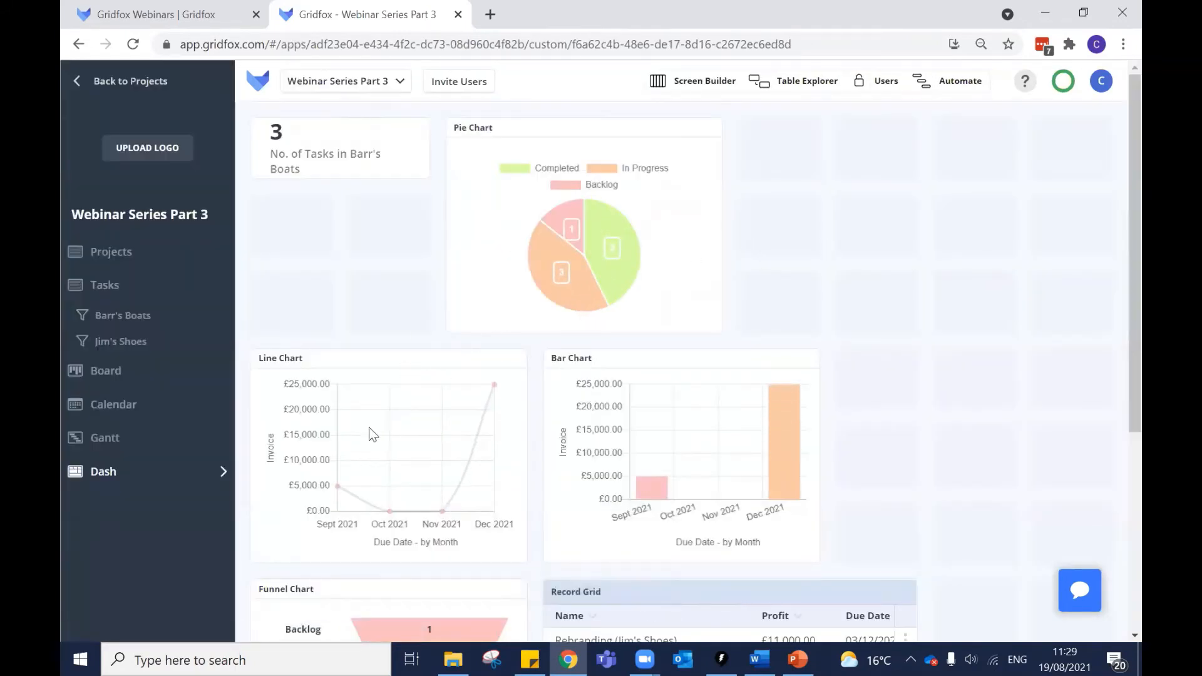
scroll(514, 293, down, 3)
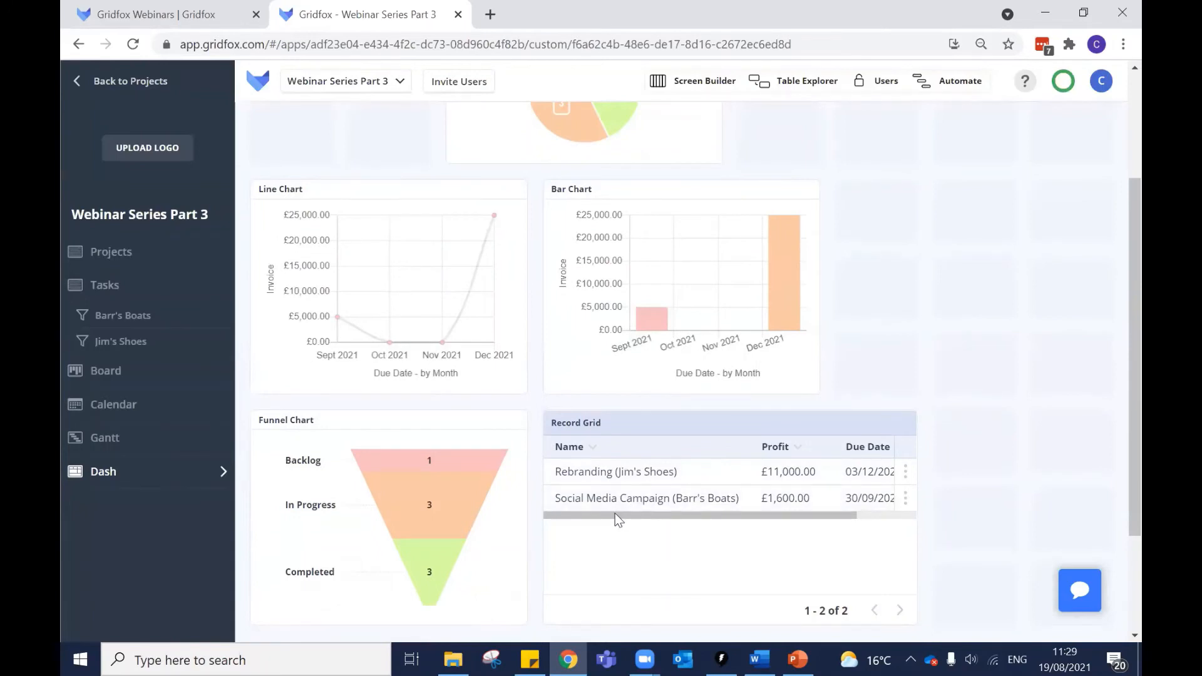
mouse_move(615, 514)
mouse_down()
mouse_move(641, 524)
mouse_move(608, 528)
mouse_up()
drag(729, 517, 743, 537)
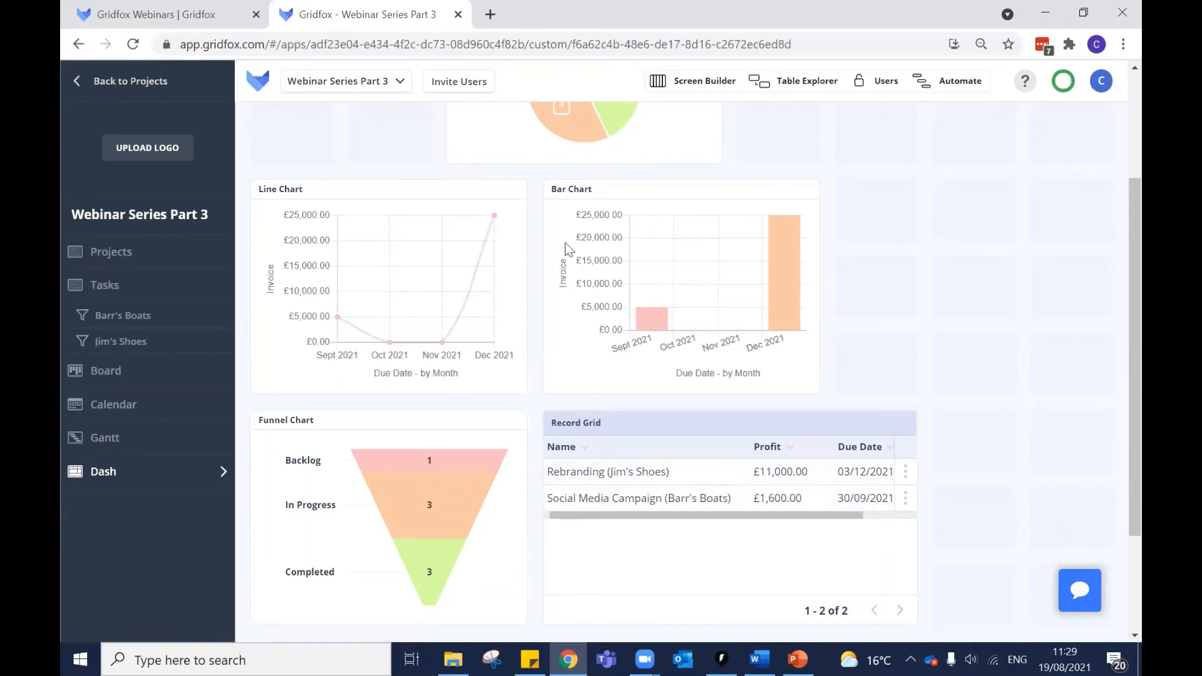
scroll(567, 250, up, 3)
scroll(459, 270, down, 5)
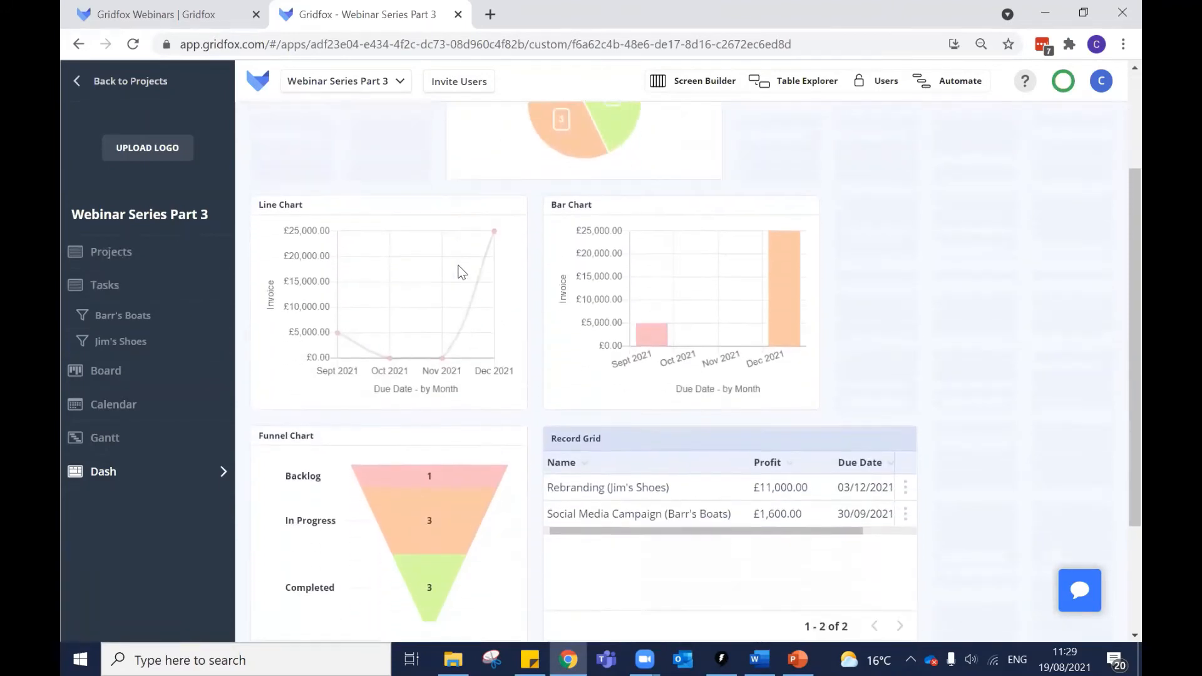
scroll(459, 276, up, 1)
Open the Gantt screen in the Screen Builder and examine the completion percentages of the projects and their tasks.
click(652, 84)
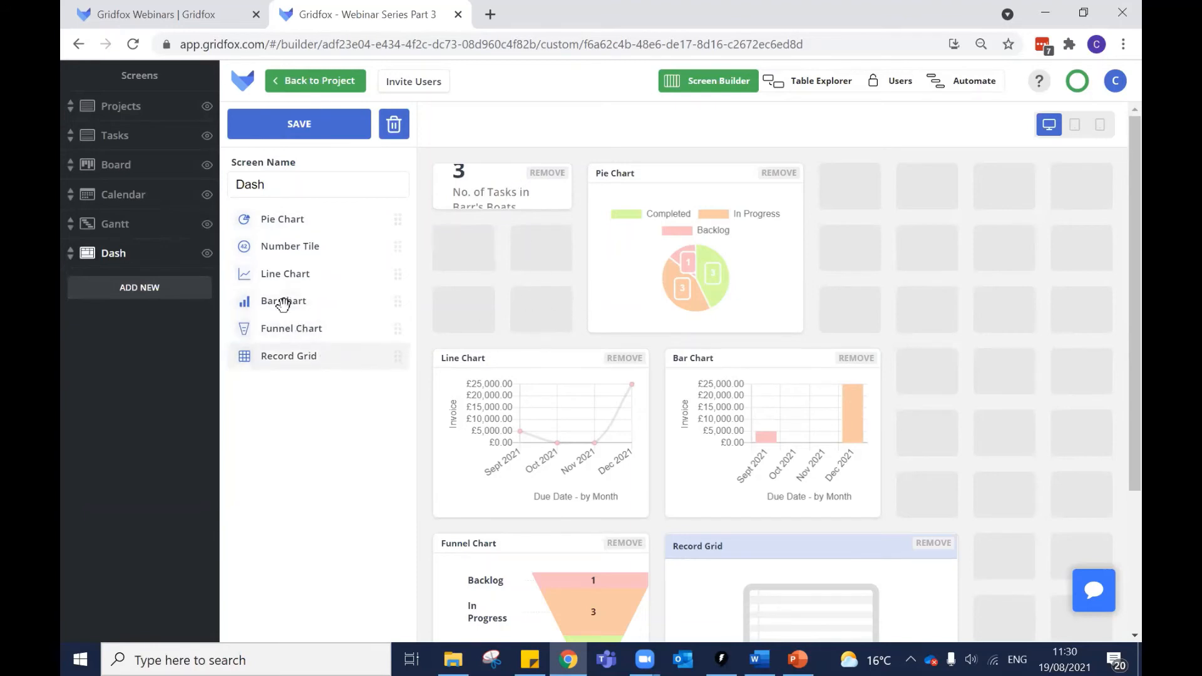
click(113, 227)
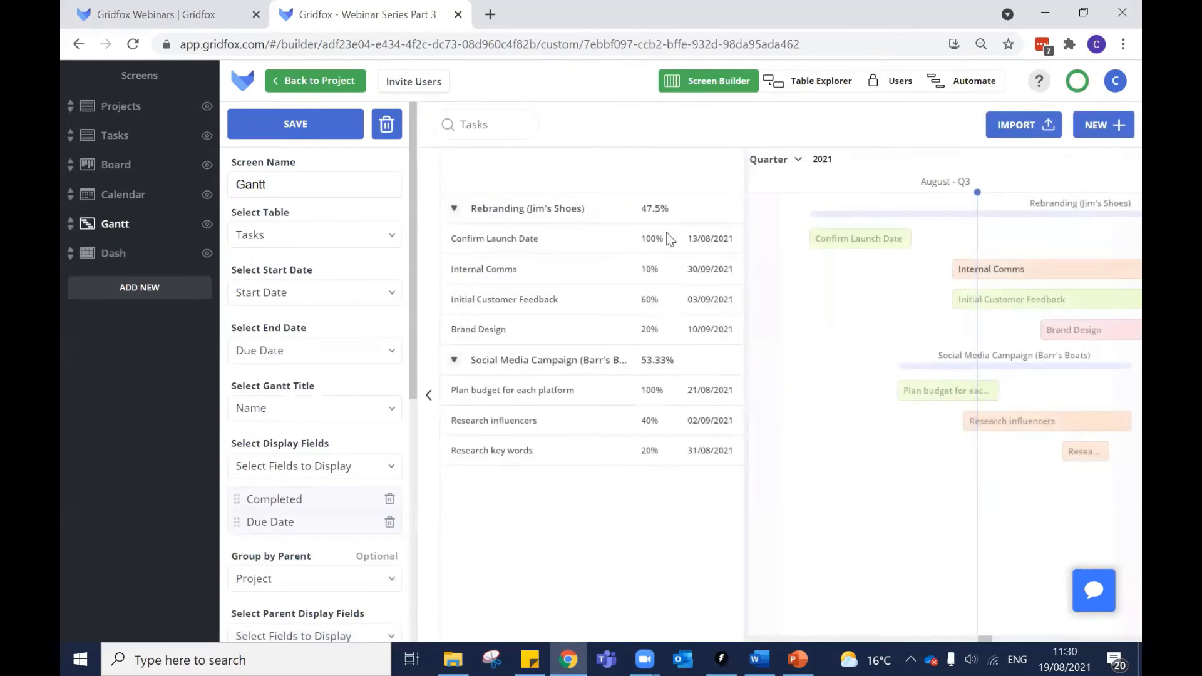
click(661, 211)
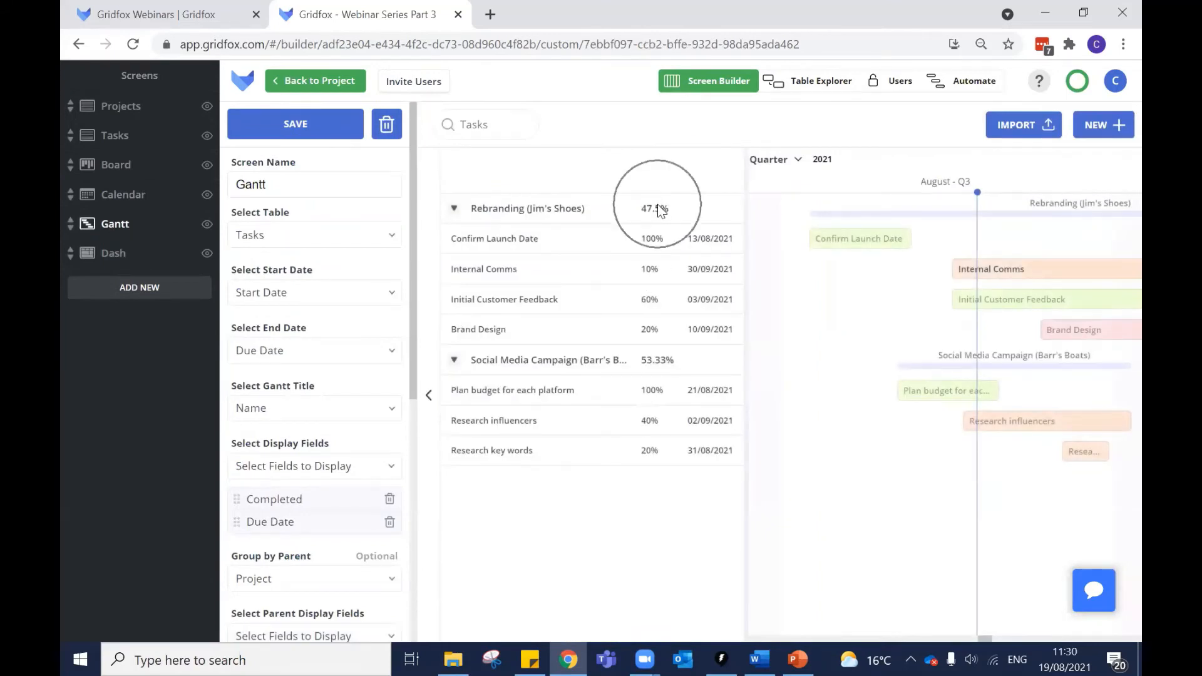
click(659, 362)
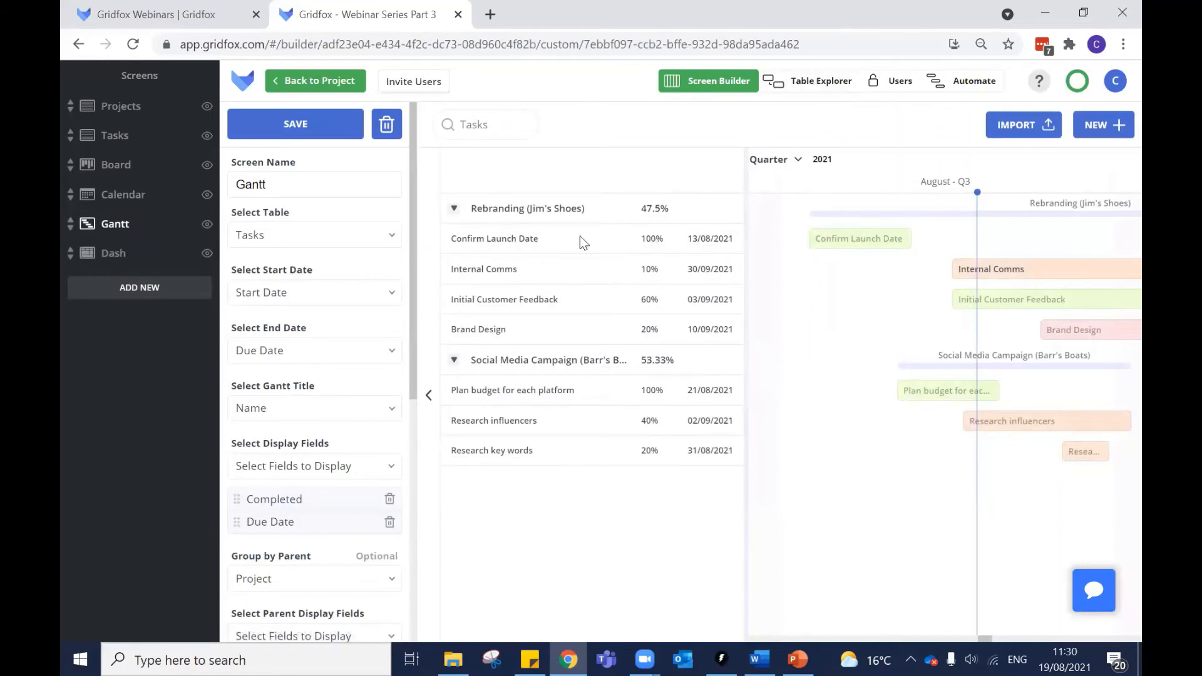
click(648, 238)
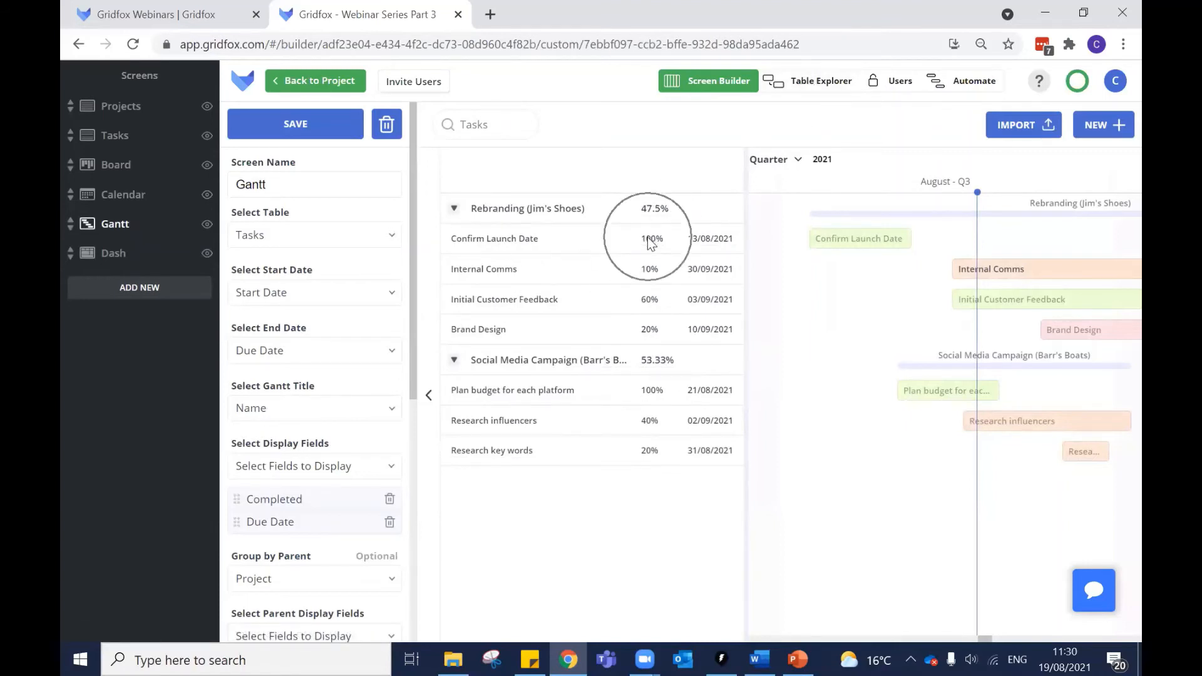
Open the Table Explorer and view the field settings of Completed in the Tasks table.
click(818, 88)
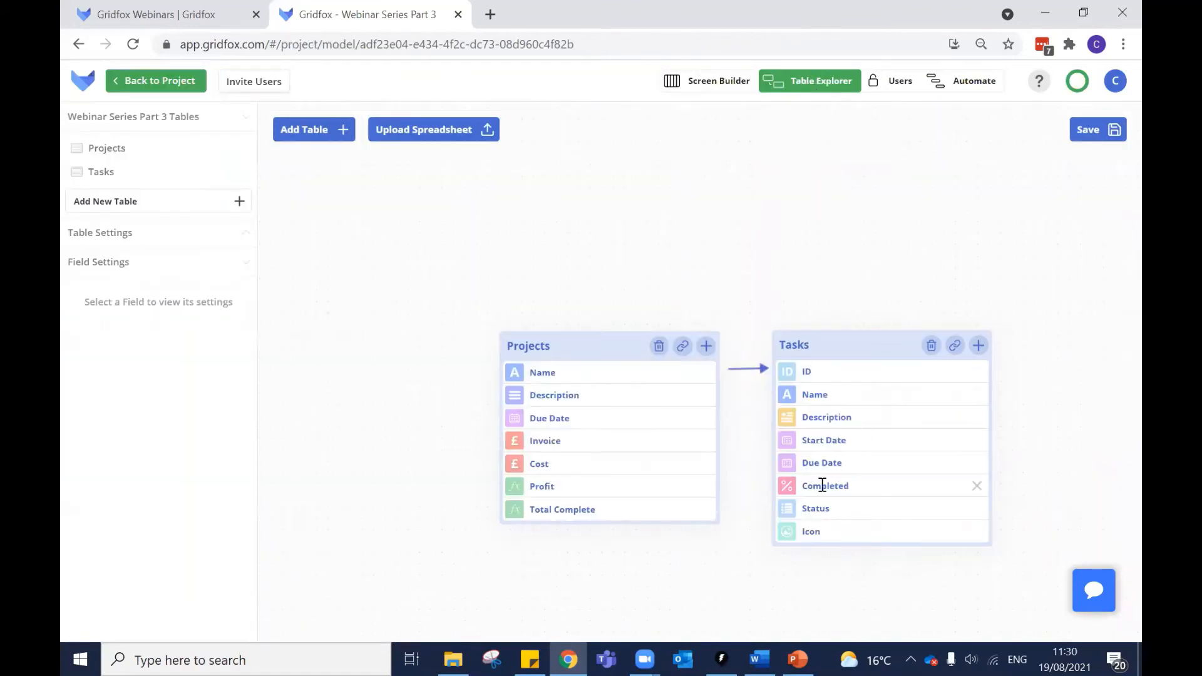
click(787, 492)
click(1009, 470)
click(860, 489)
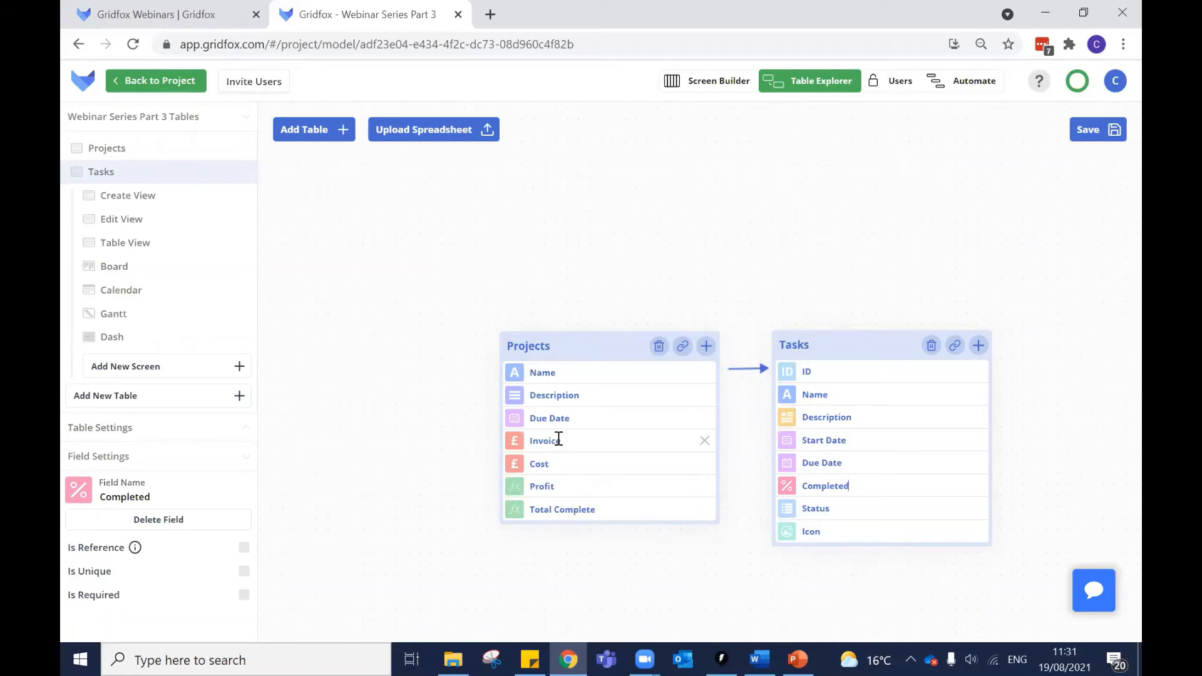
Select the Profit field in the Projects table and open its formula configuration.
click(511, 491)
click(539, 486)
click(540, 484)
click(164, 566)
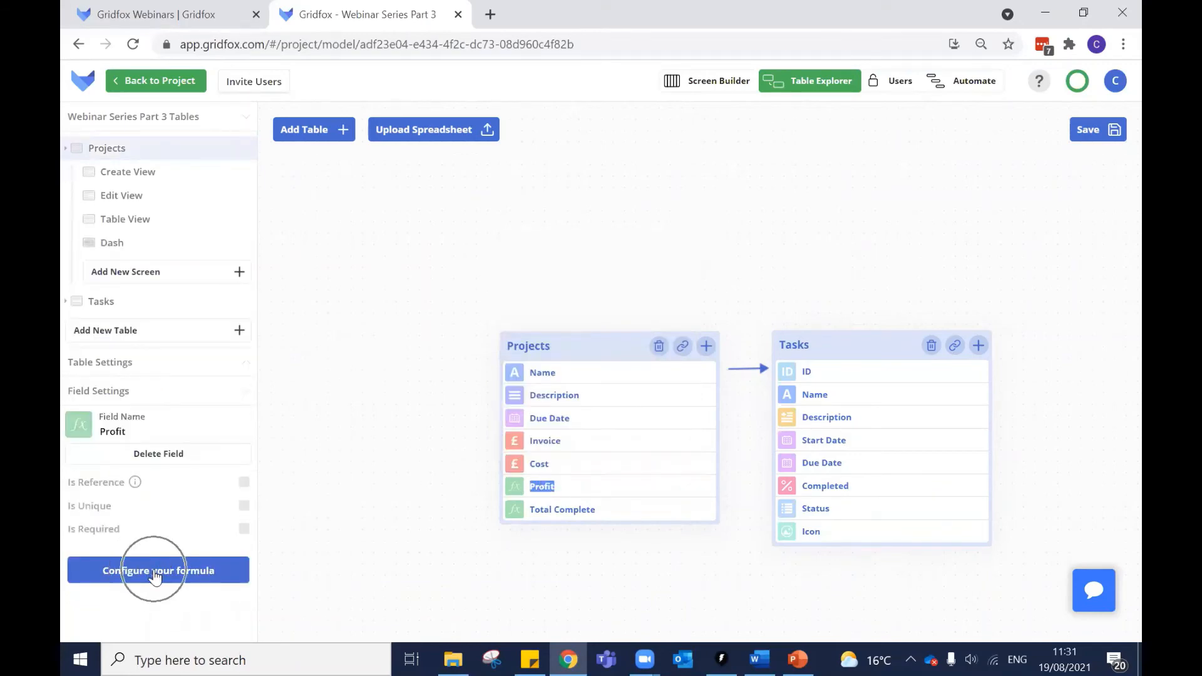
drag(435, 268, 320, 279)
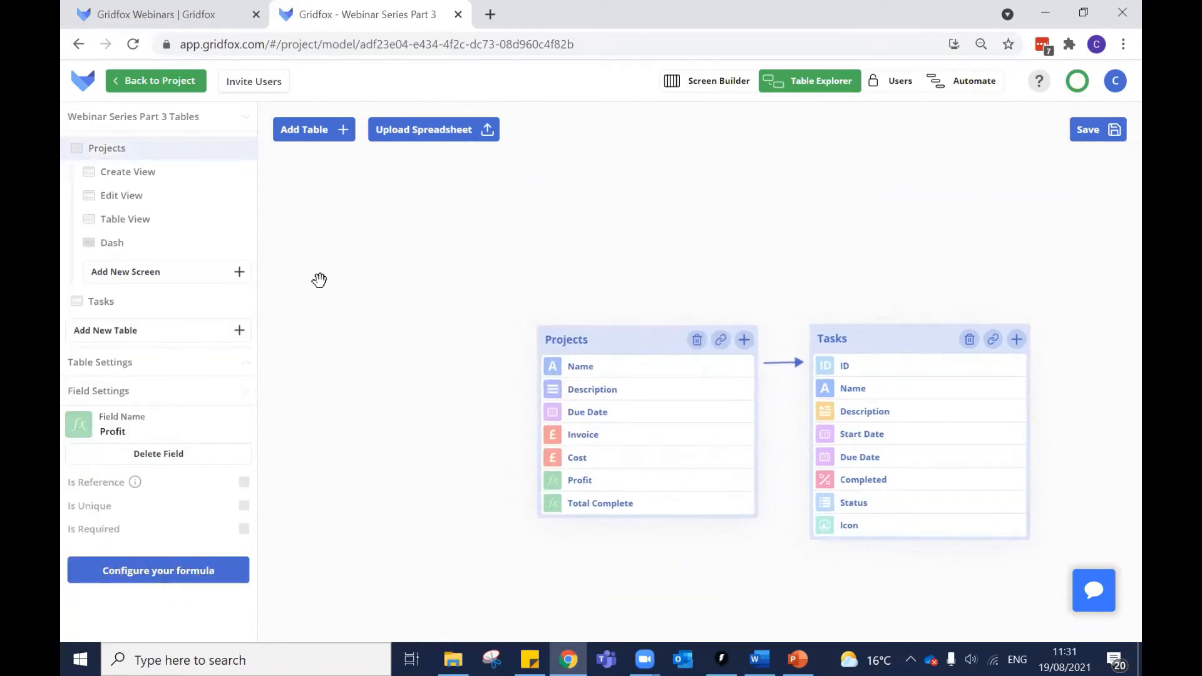
drag(749, 251, 648, 232)
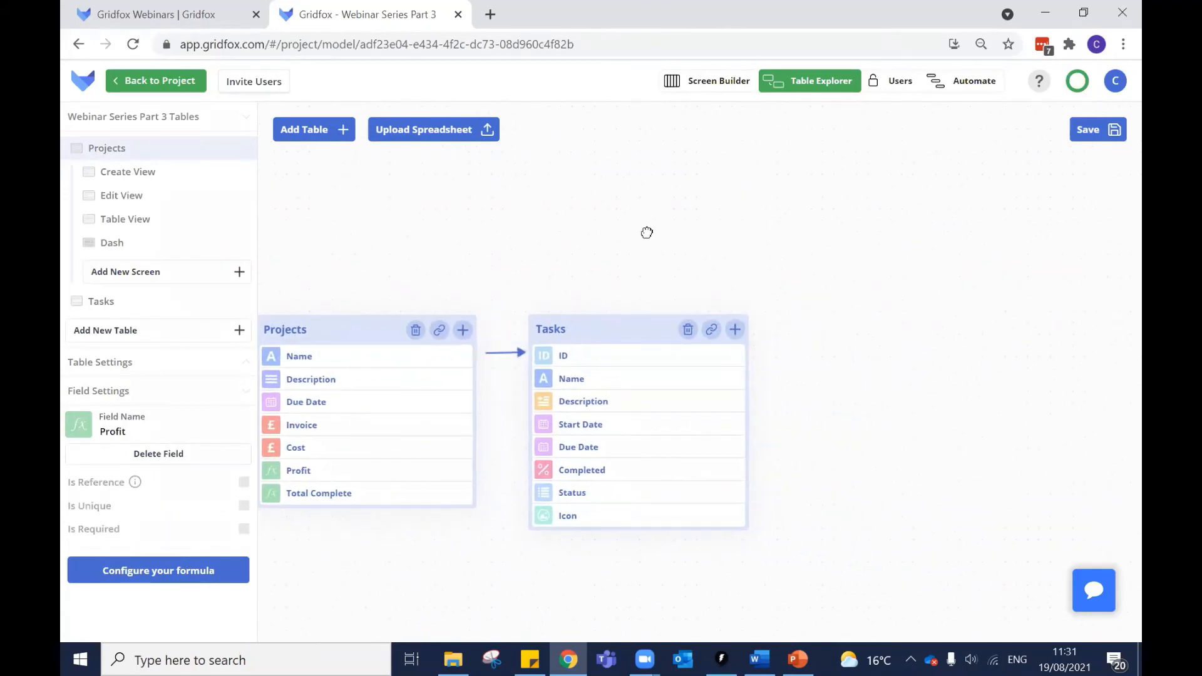
click(176, 567)
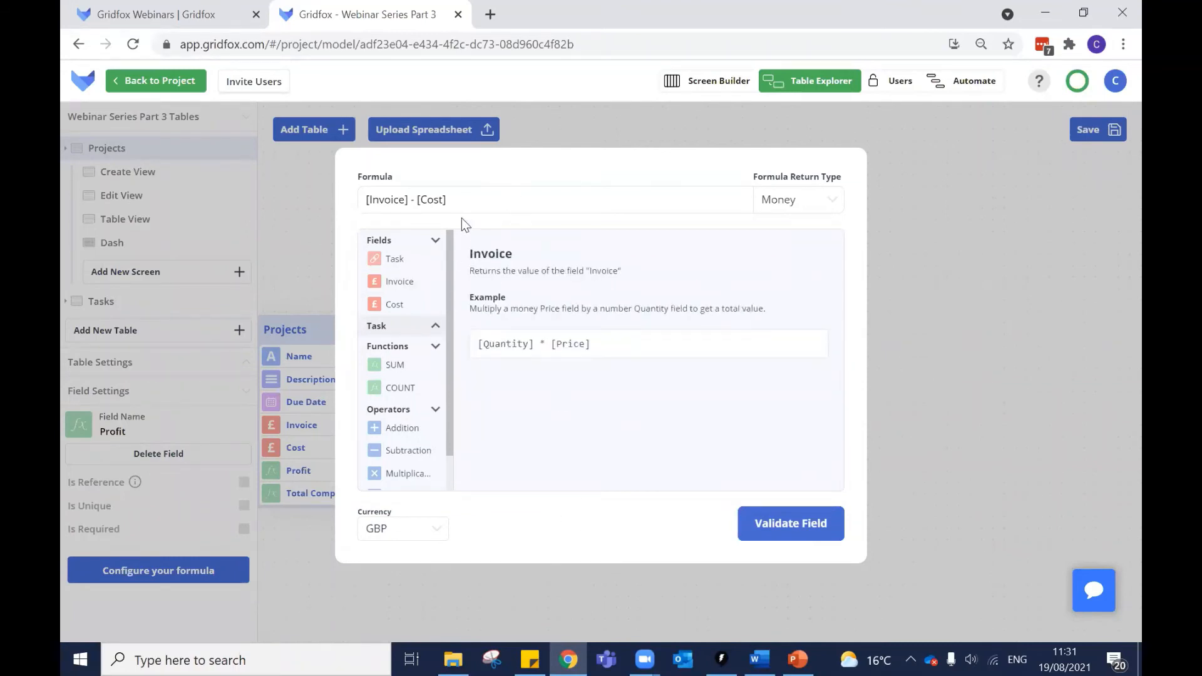
Clear the Profit formula, rebuild it as [Invoice] - [Cost], and validate it.
drag(446, 200, 343, 217)
key(BackSpace)
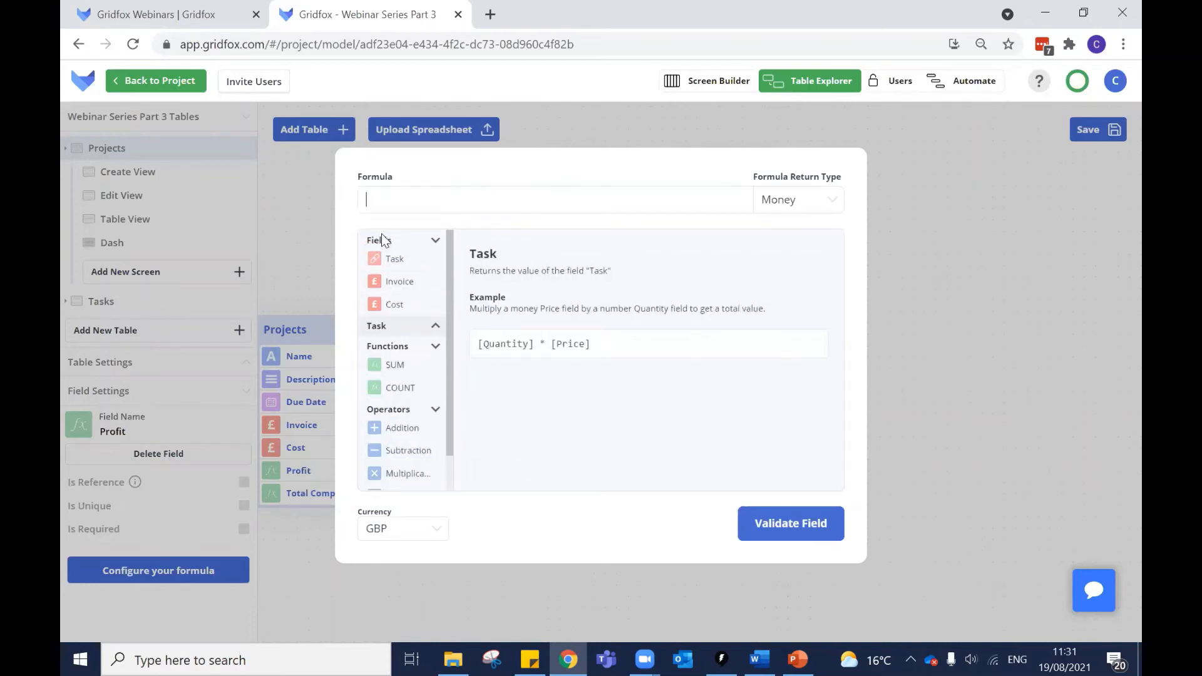
click(401, 285)
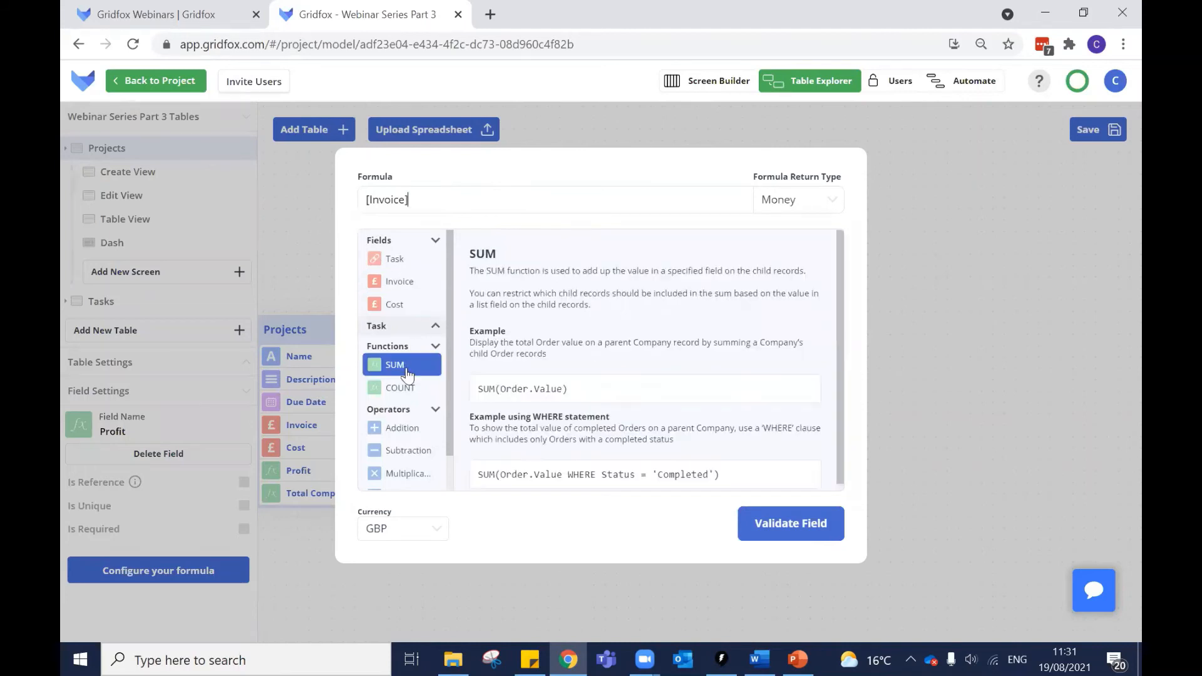
scroll(403, 376, down, 1)
click(401, 412)
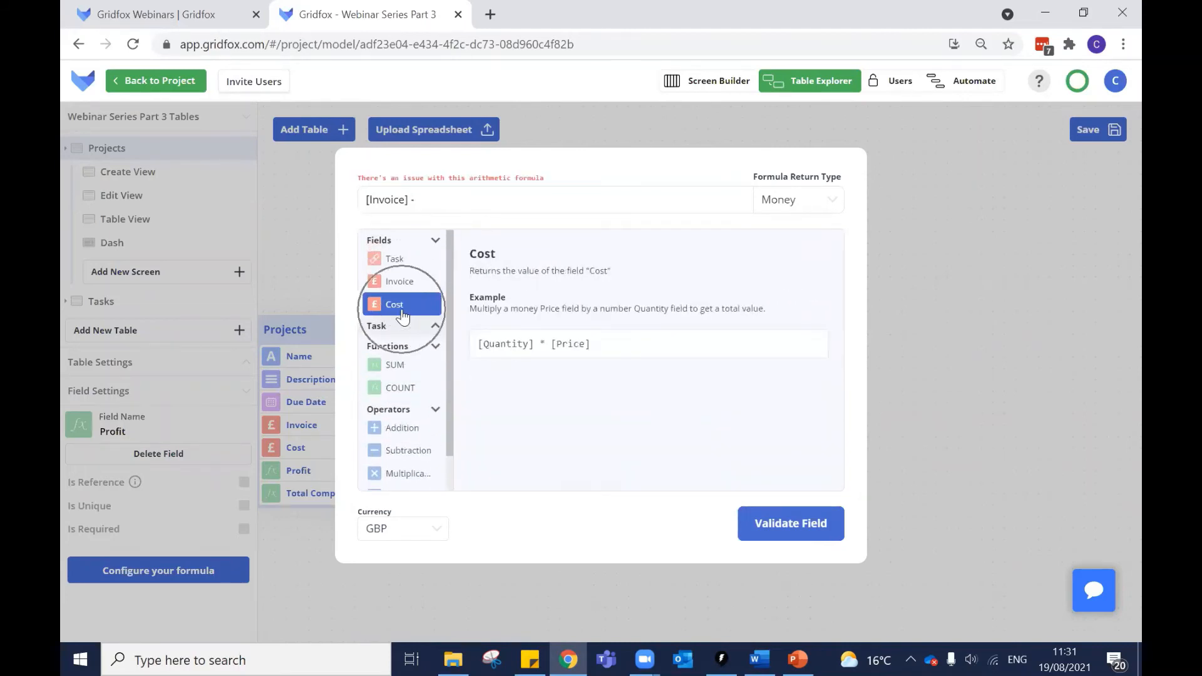
click(396, 305)
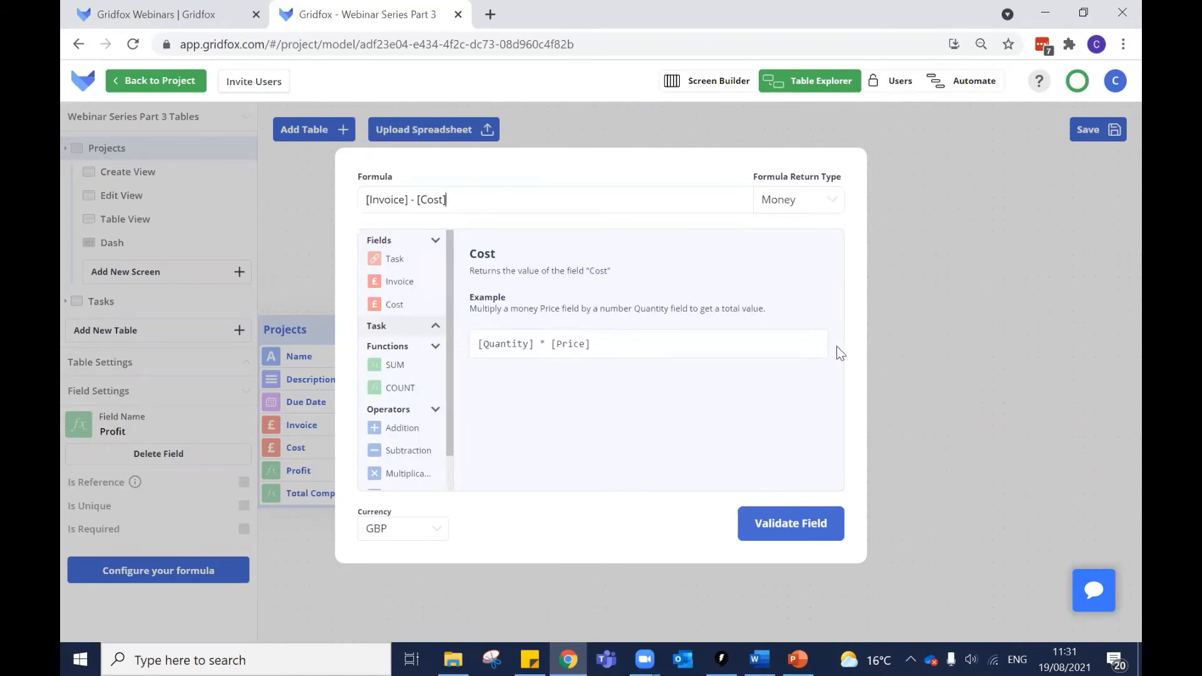
click(783, 528)
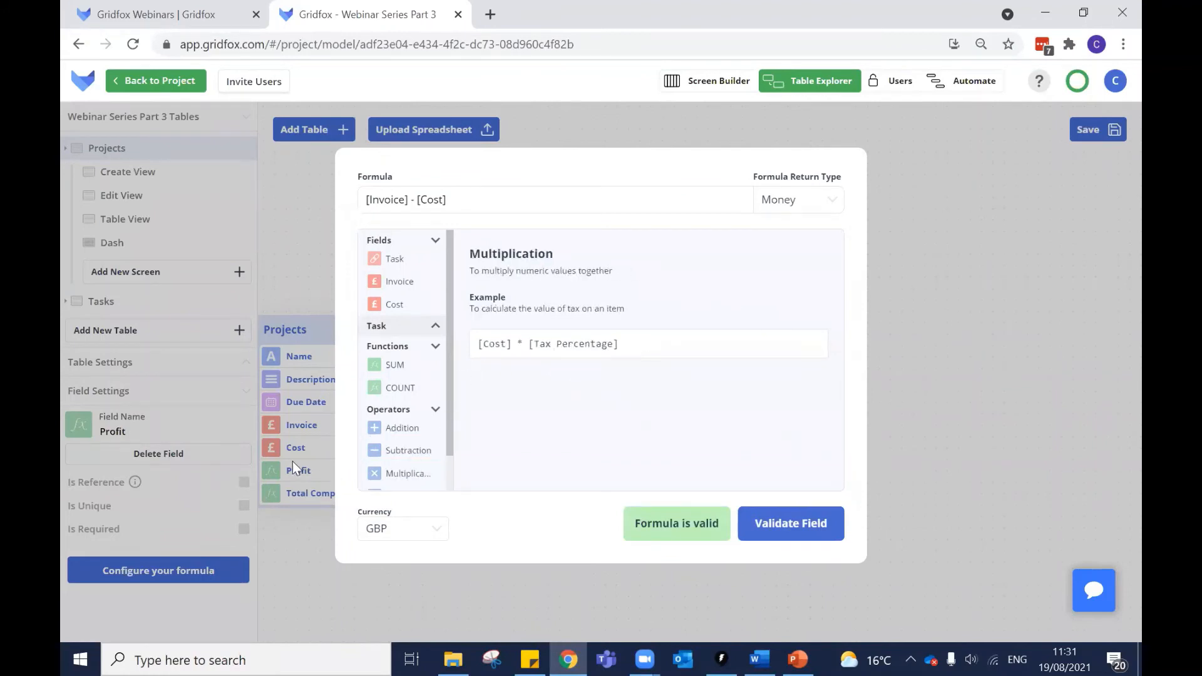
Close the Profit formula and return to the project, saving the changes to the data model.
click(953, 390)
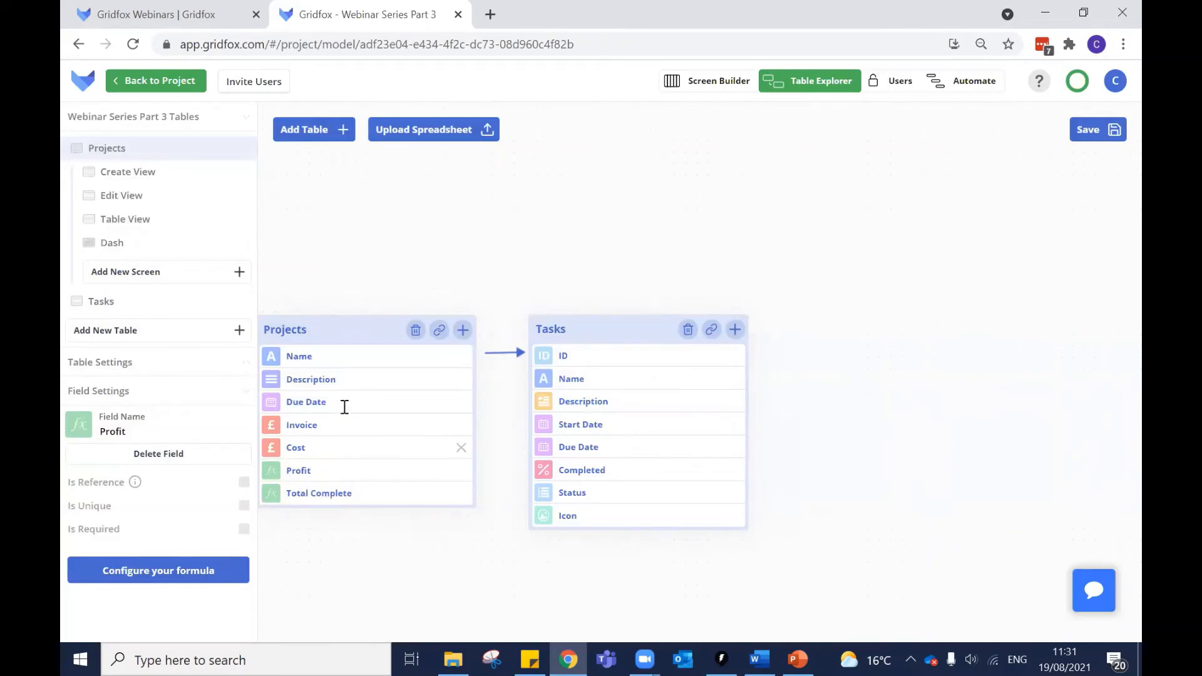
click(148, 80)
click(712, 404)
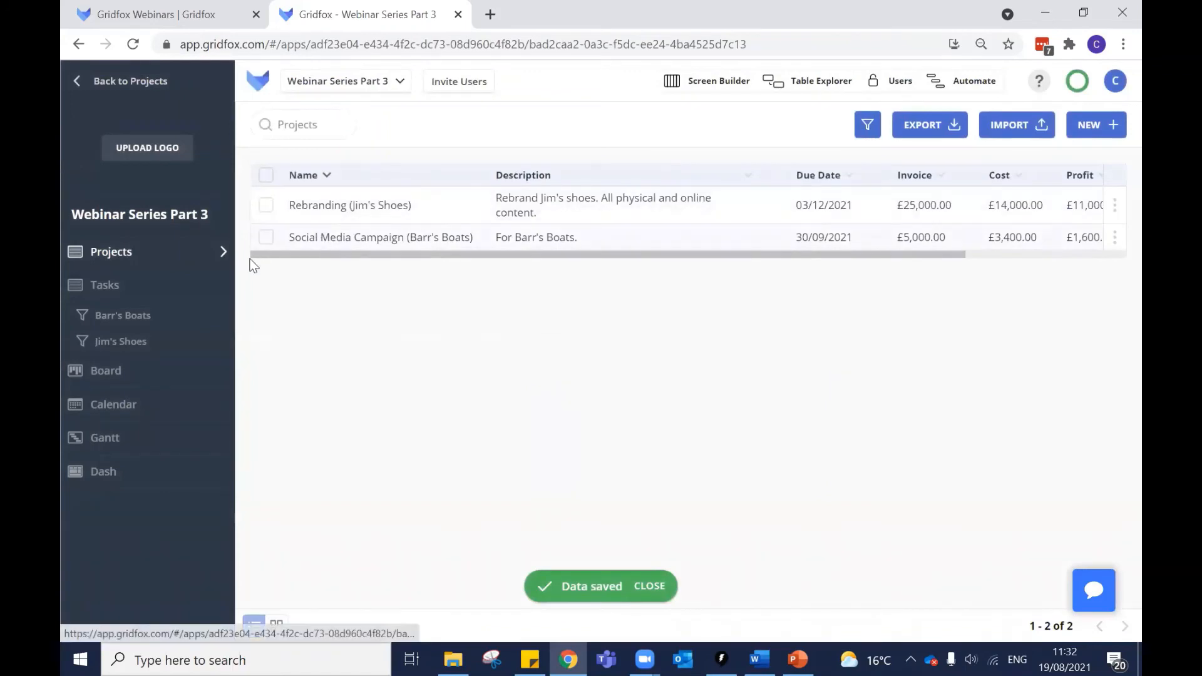
Open the Rebranding (Jim's Shoes) project record and examine its Invoice, Cost and Profit fields.
click(389, 206)
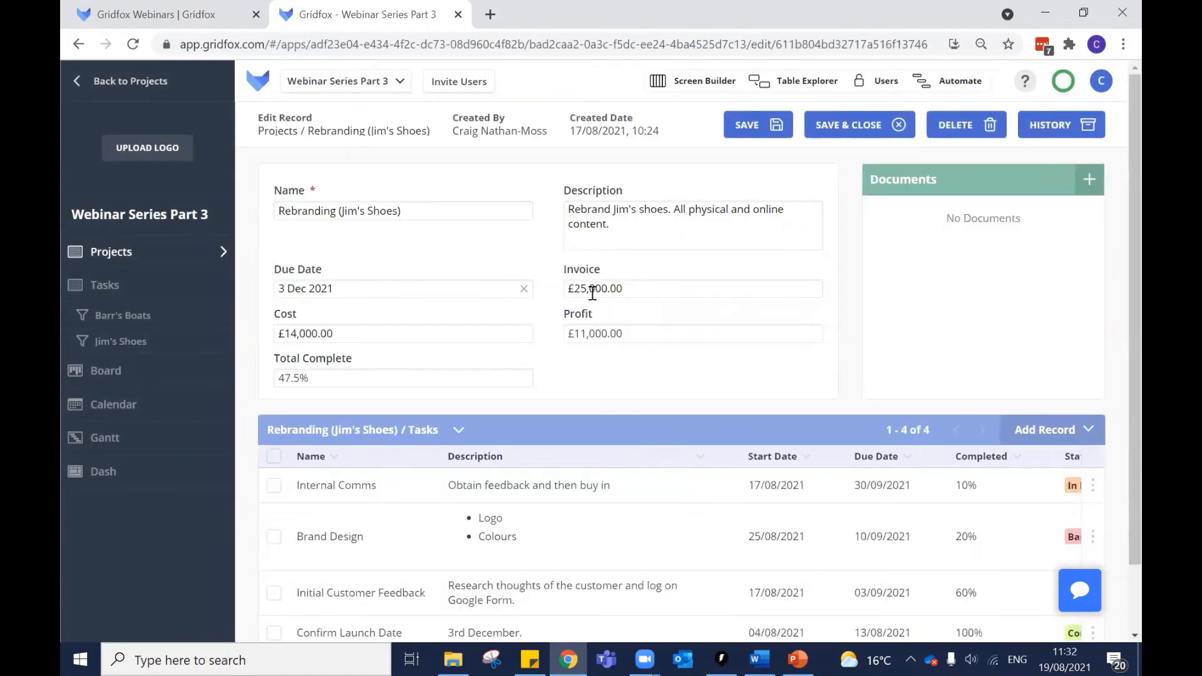
key(ctrl)
click(649, 289)
click(411, 325)
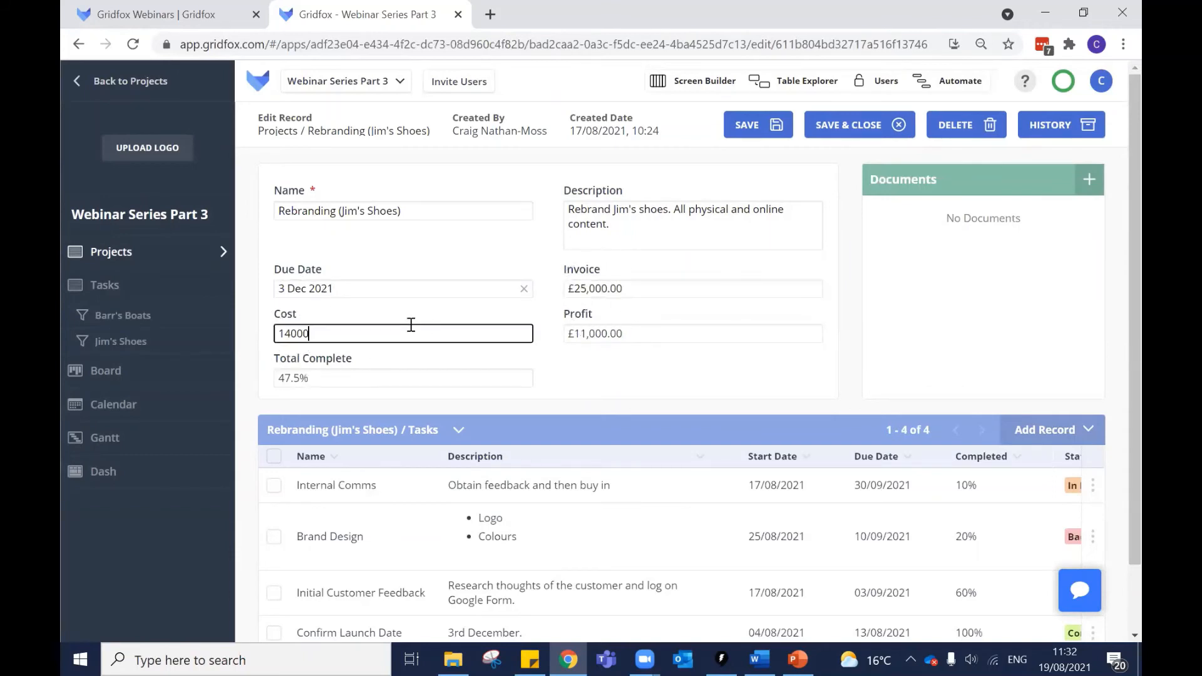
click(643, 341)
triple_click(611, 338)
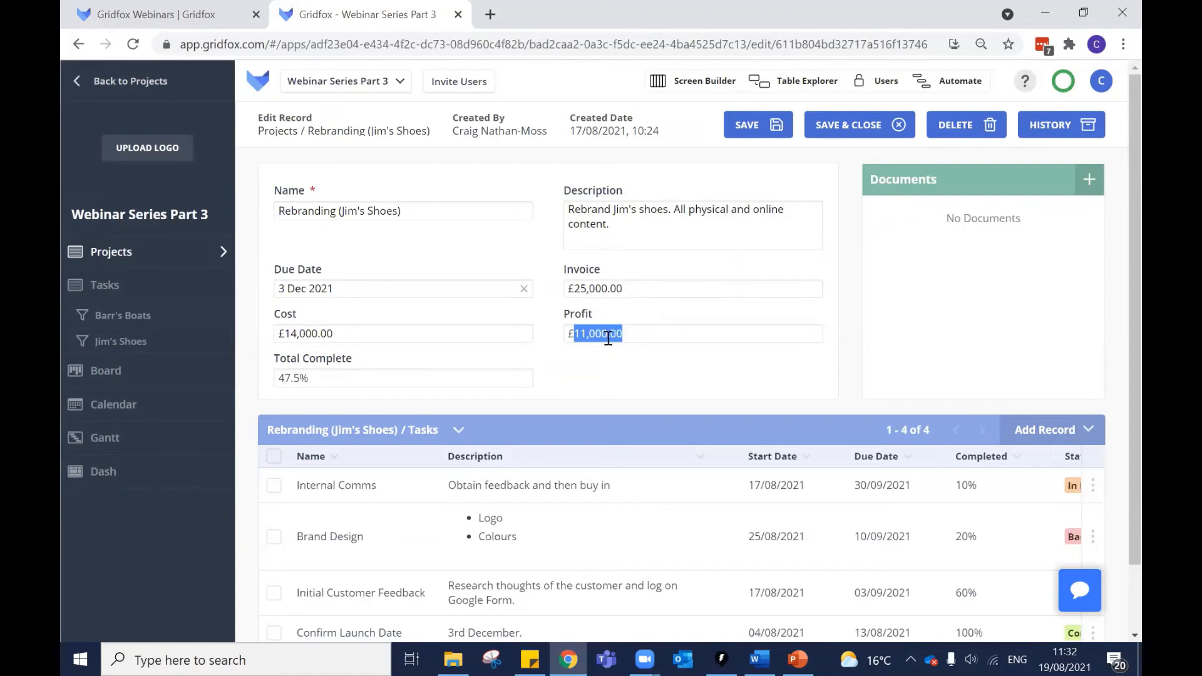
click(611, 337)
Open the Total Complete formula of the Projects table in the Table Explorer and expand the Task fields available to it.
click(795, 83)
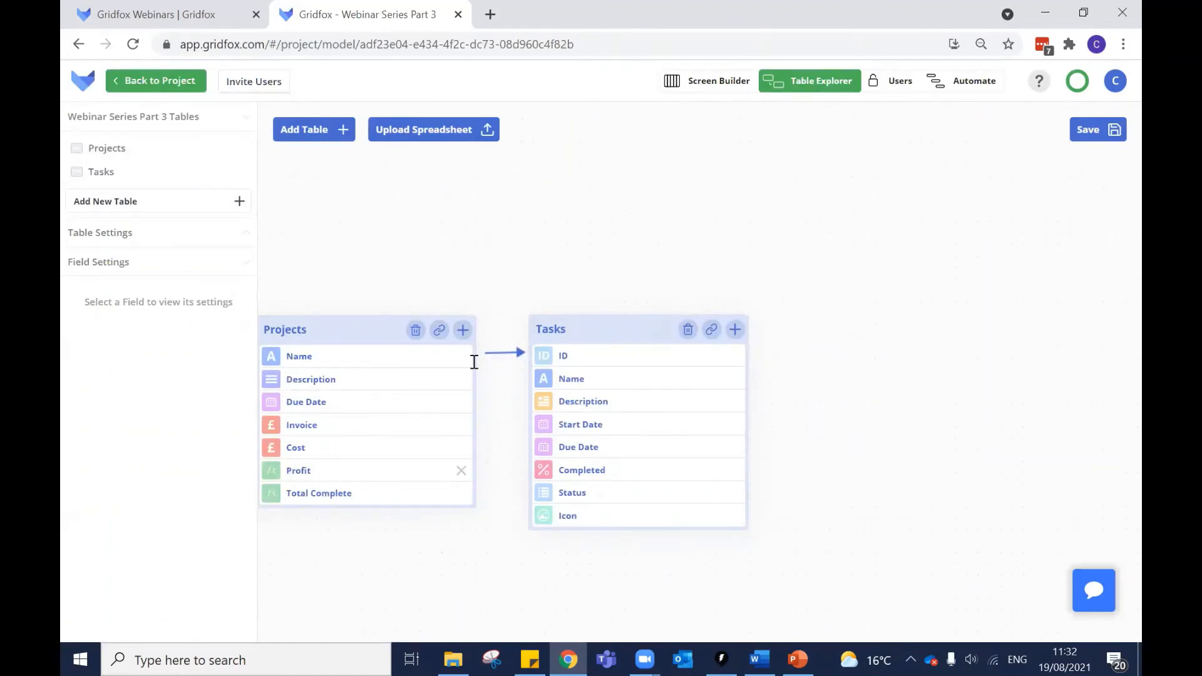
click(268, 494)
click(302, 493)
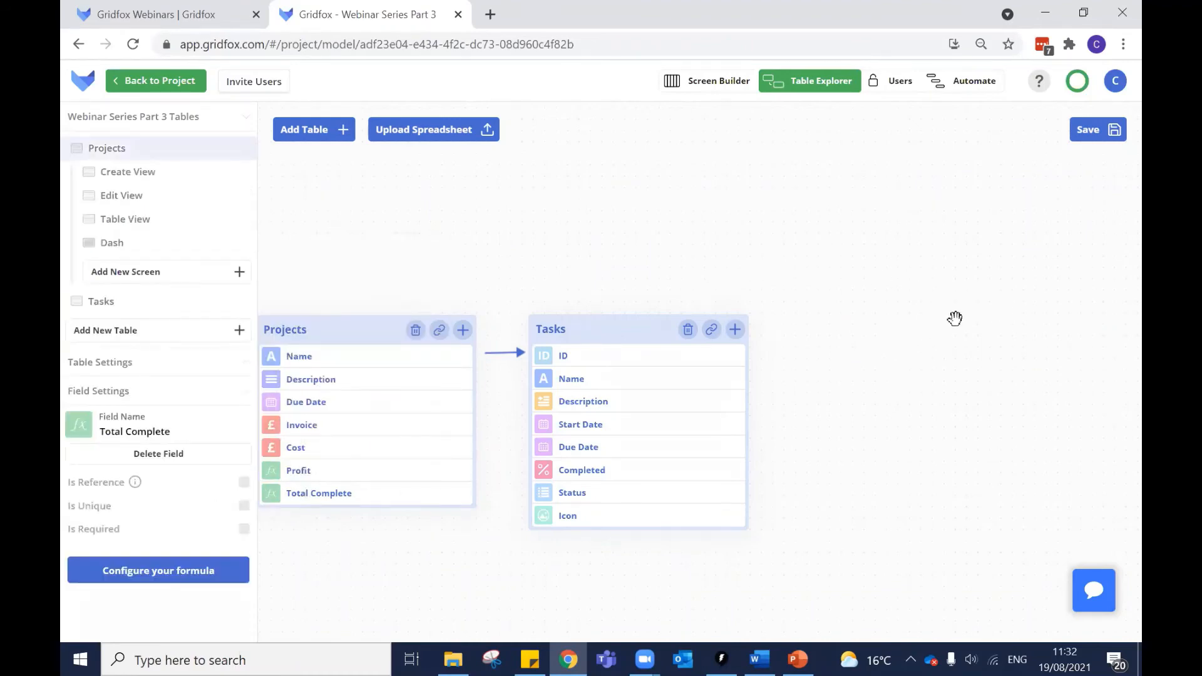
drag(955, 319, 739, 292)
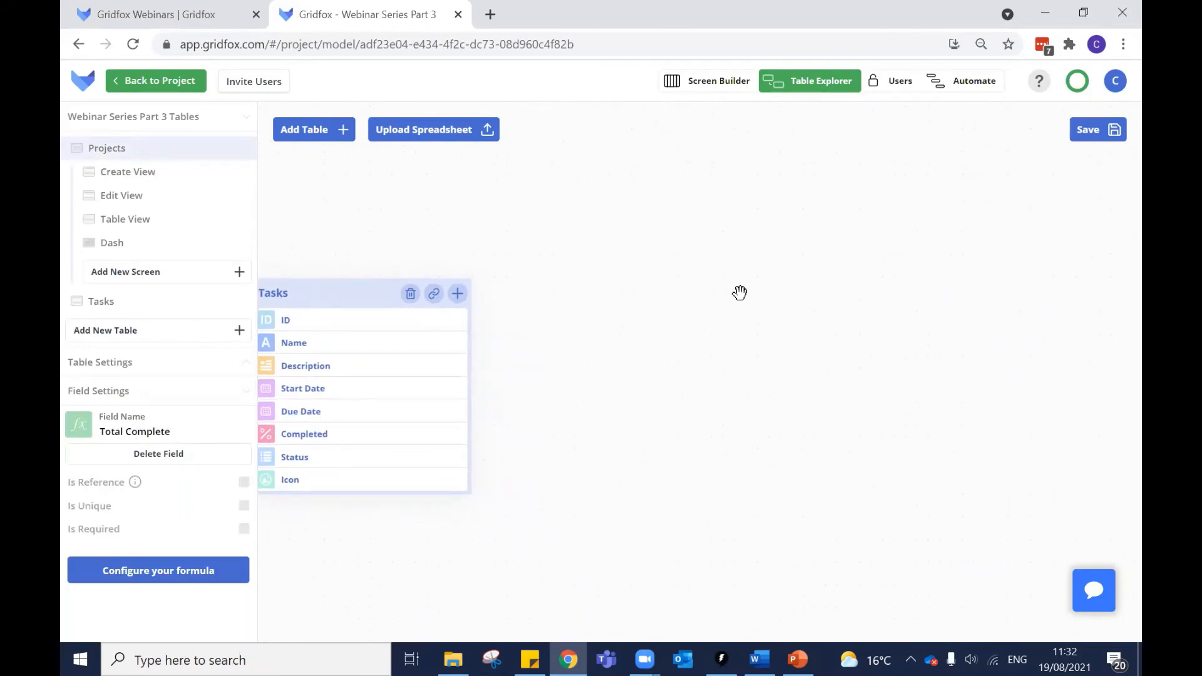
click(175, 571)
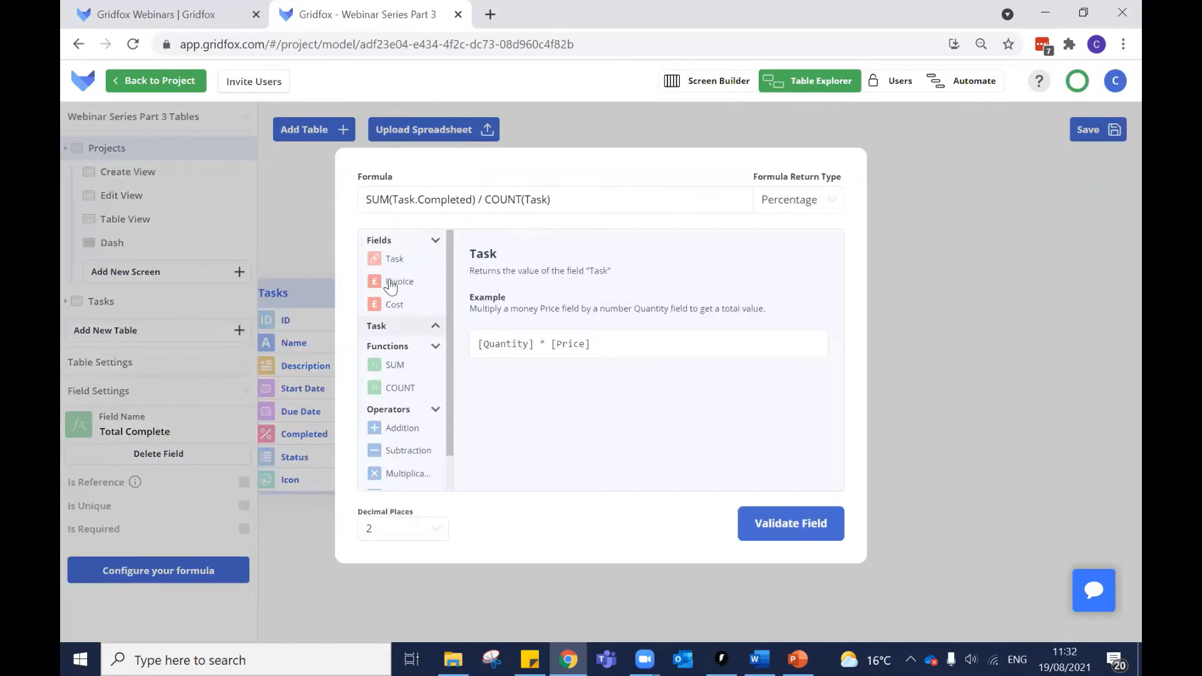
click(394, 304)
key(ctrl)
key(ctrl)
key(ctrl)
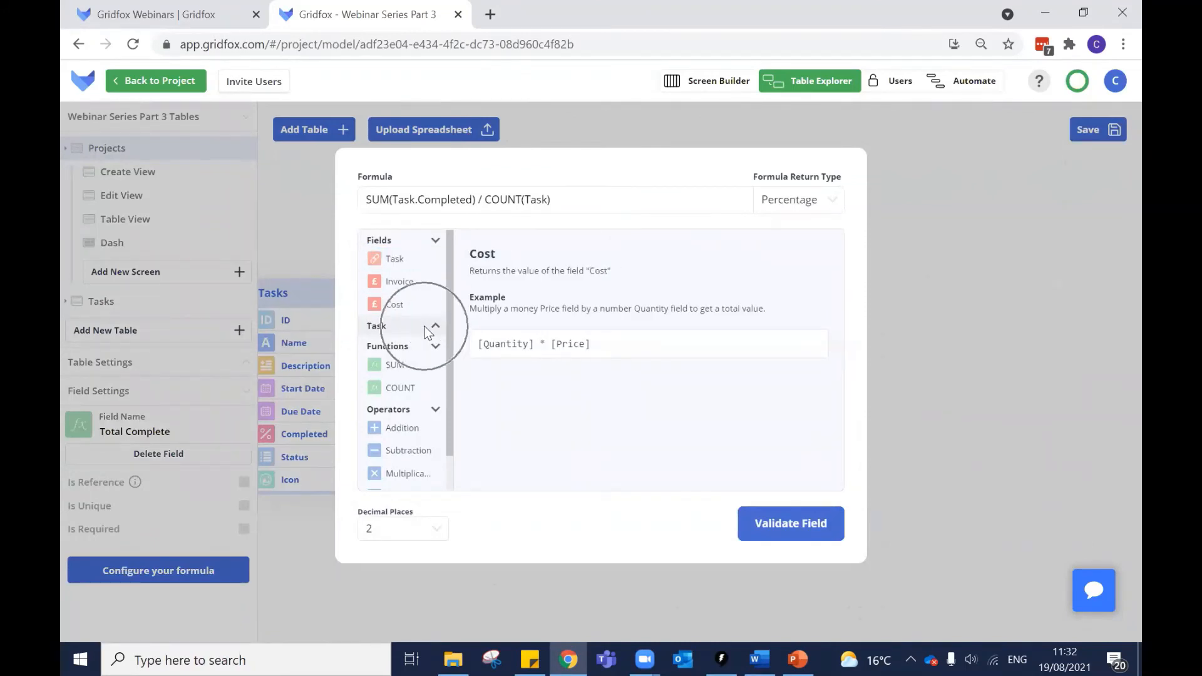
key(ctrl)
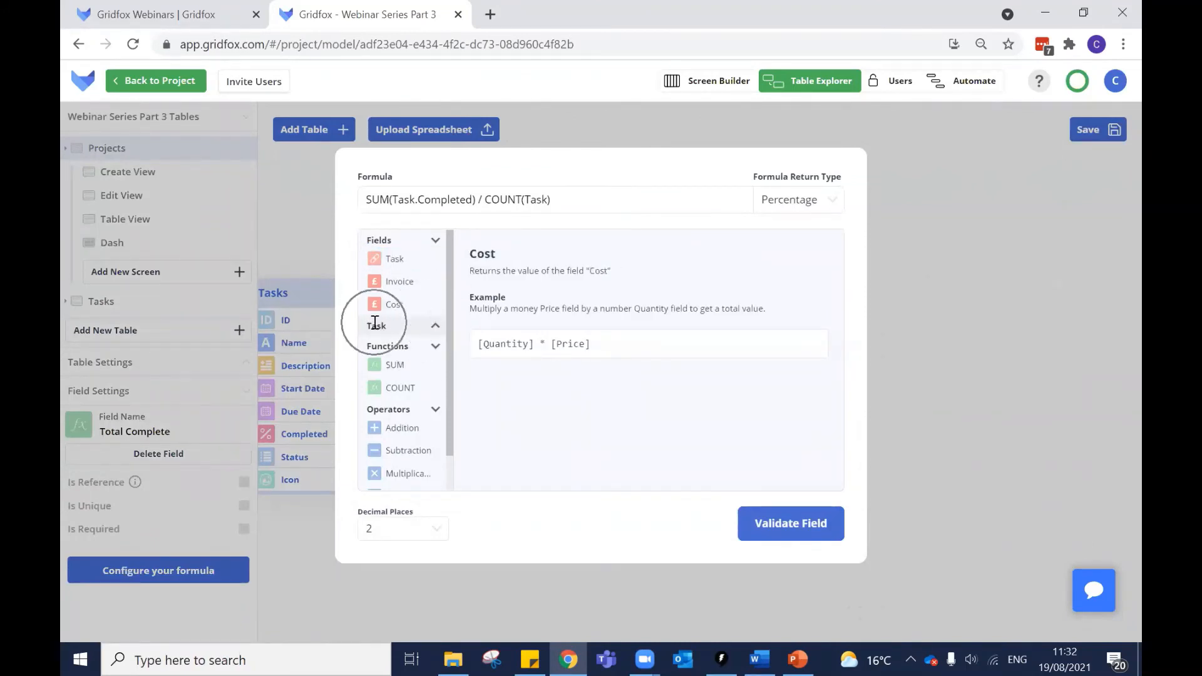
click(435, 327)
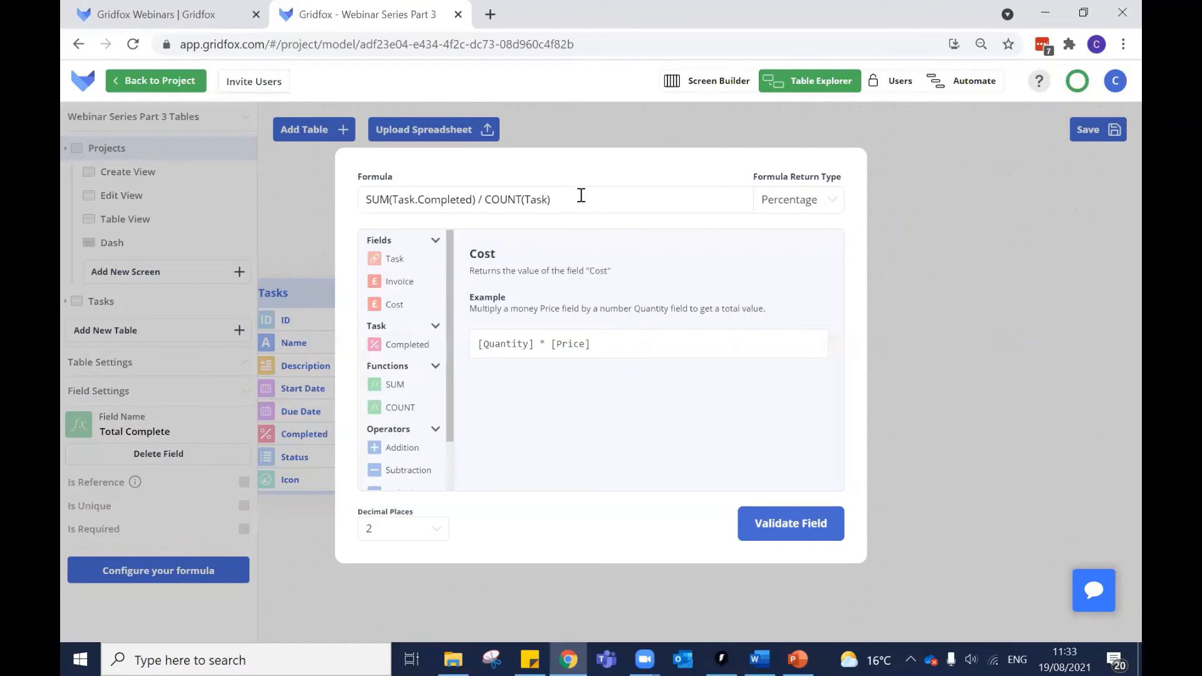
Clear the Total Complete formula and rebuild it from the SUM, Task.Completed, COUNT and Task elements as SUM()[Task.Completed] / COUNT()[Task].
drag(580, 197, 361, 206)
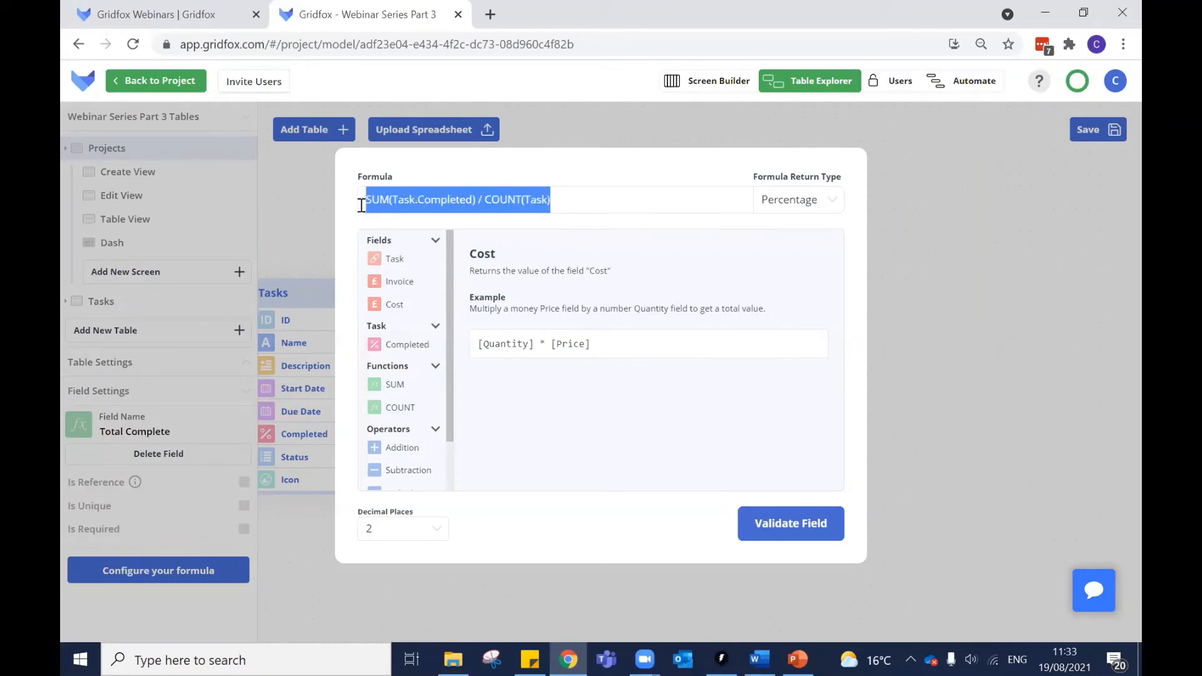
key(BackSpace)
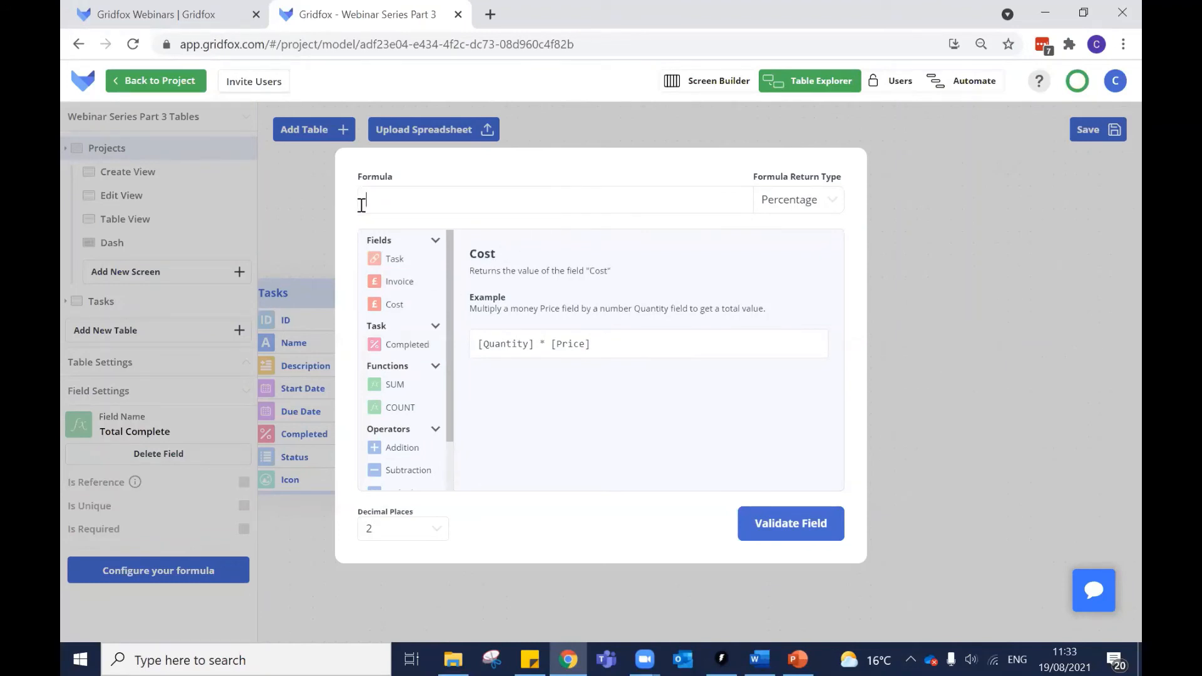
click(396, 386)
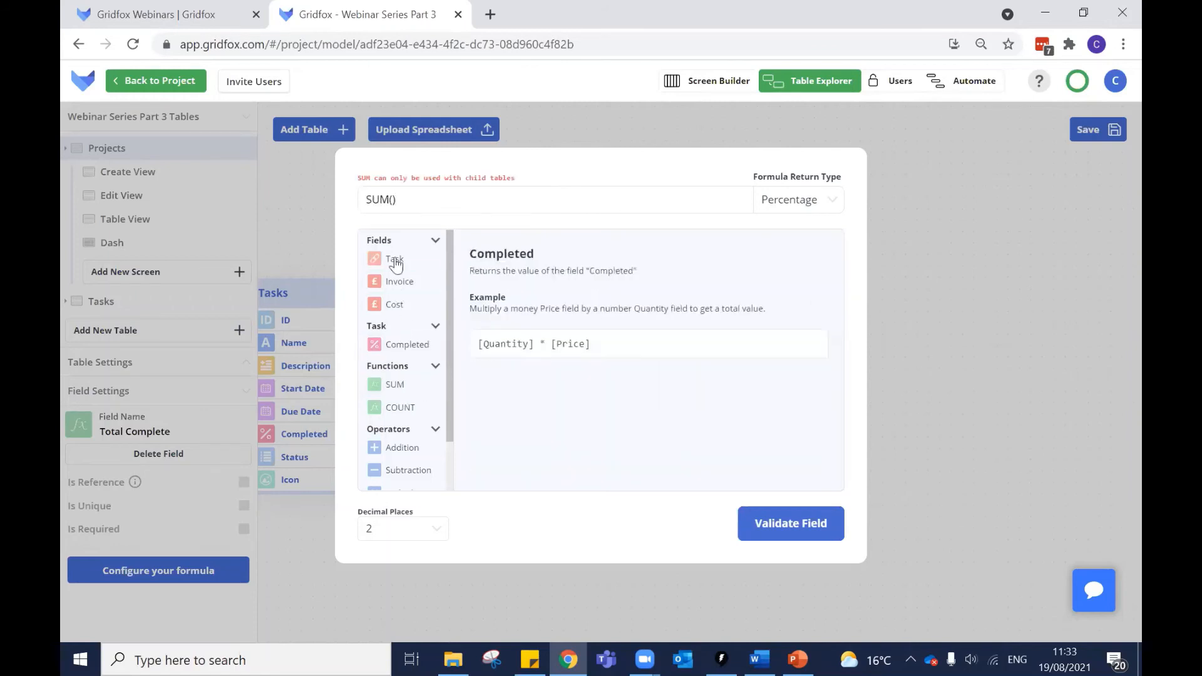
click(410, 346)
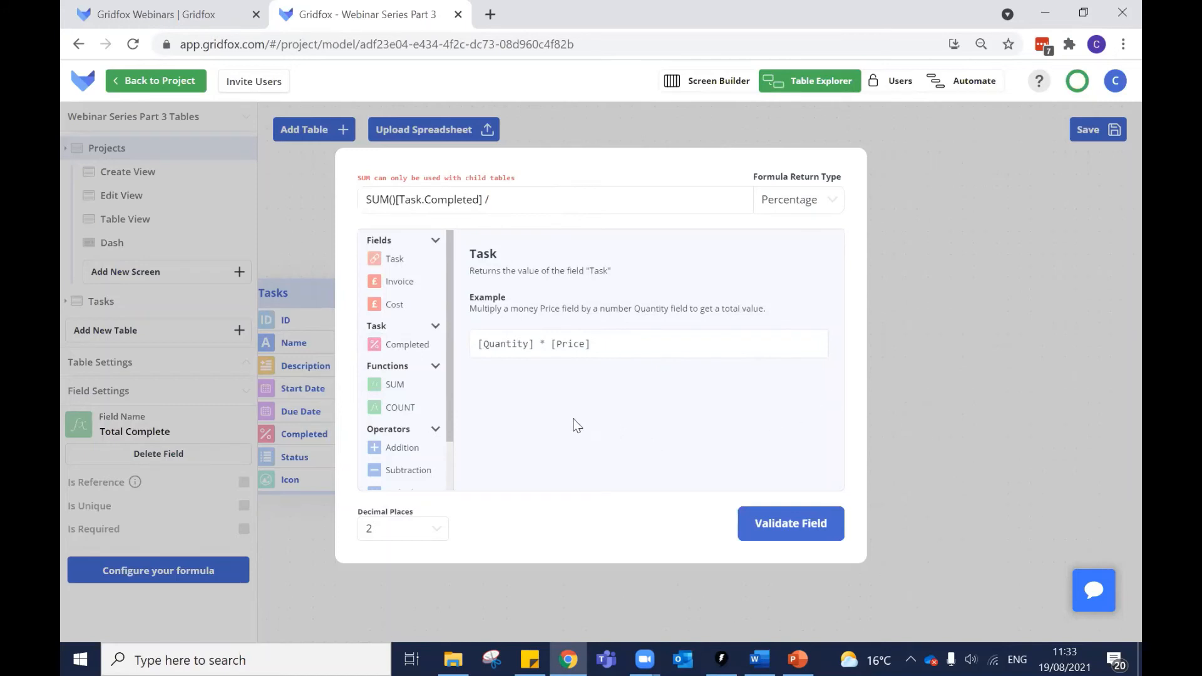
text(/)
click(397, 409)
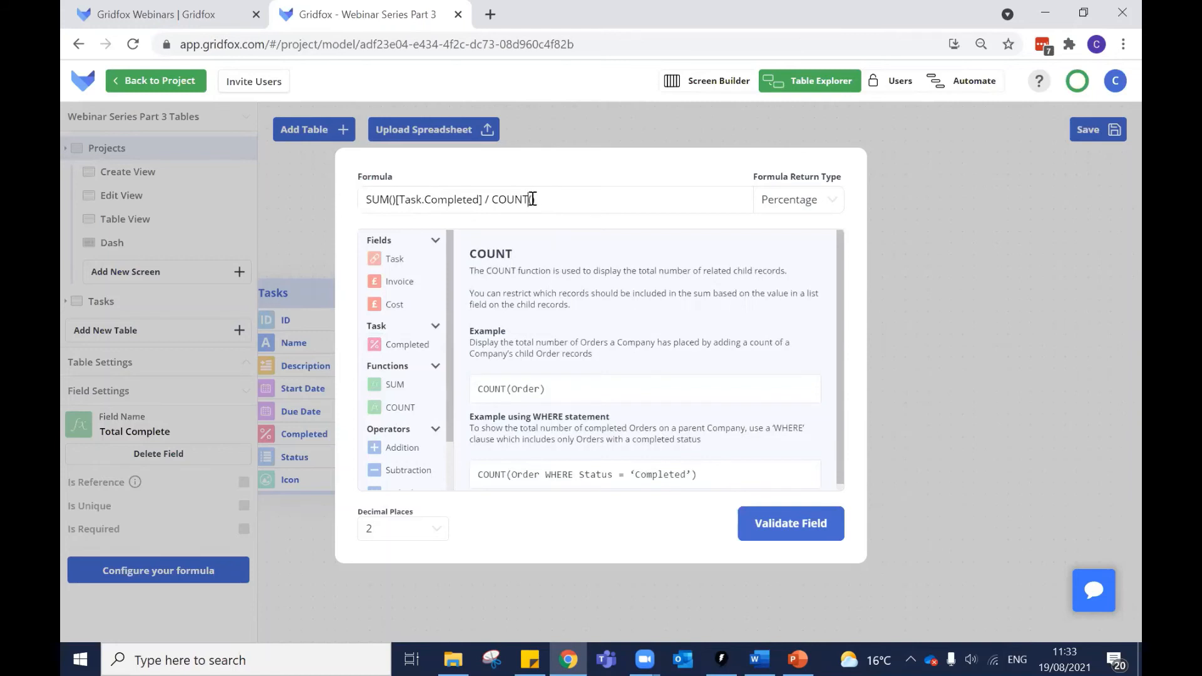
click(411, 269)
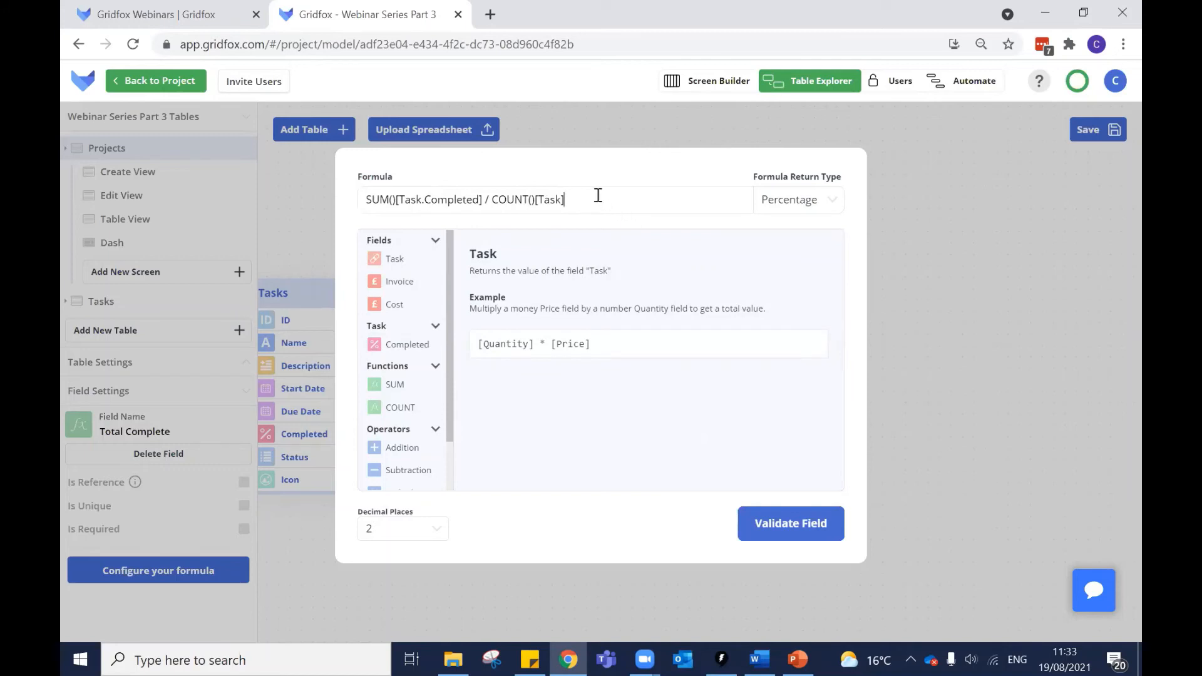
Try changing the divisor of the Total Complete formula to COUNT([Task]) and validate the formula.
key(BackSpace)
key(BackSpace)
key(BackSpace)
key(BackSpace)
key(BackSpace)
click(411, 260)
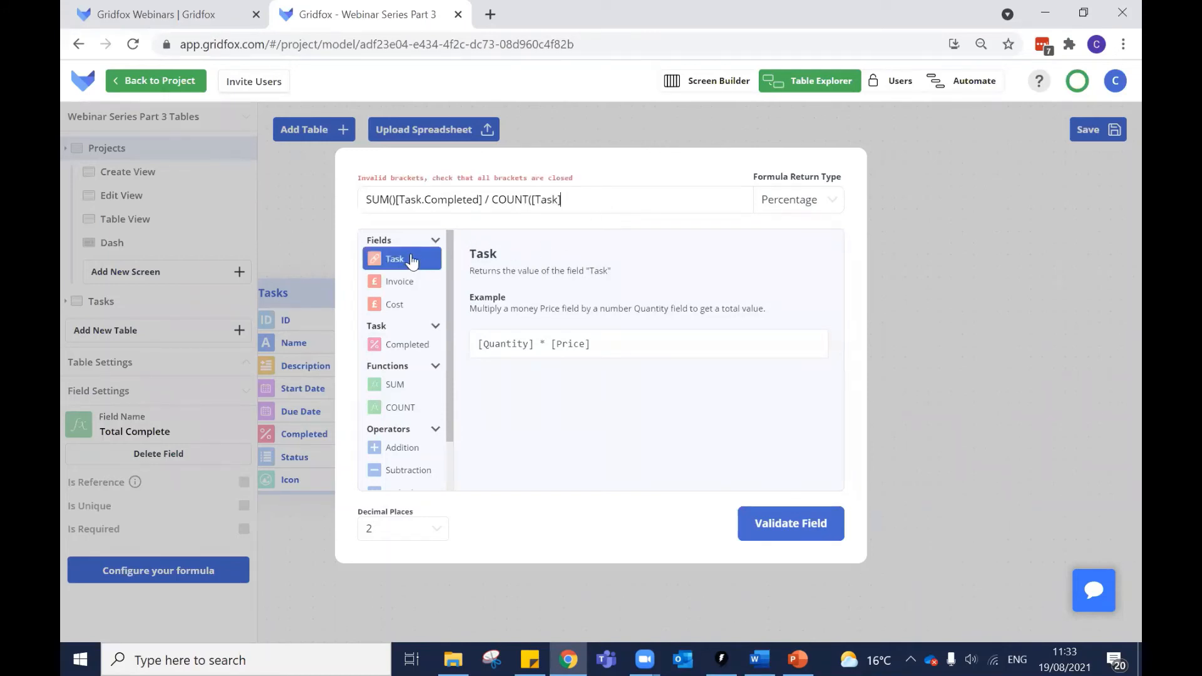
text())
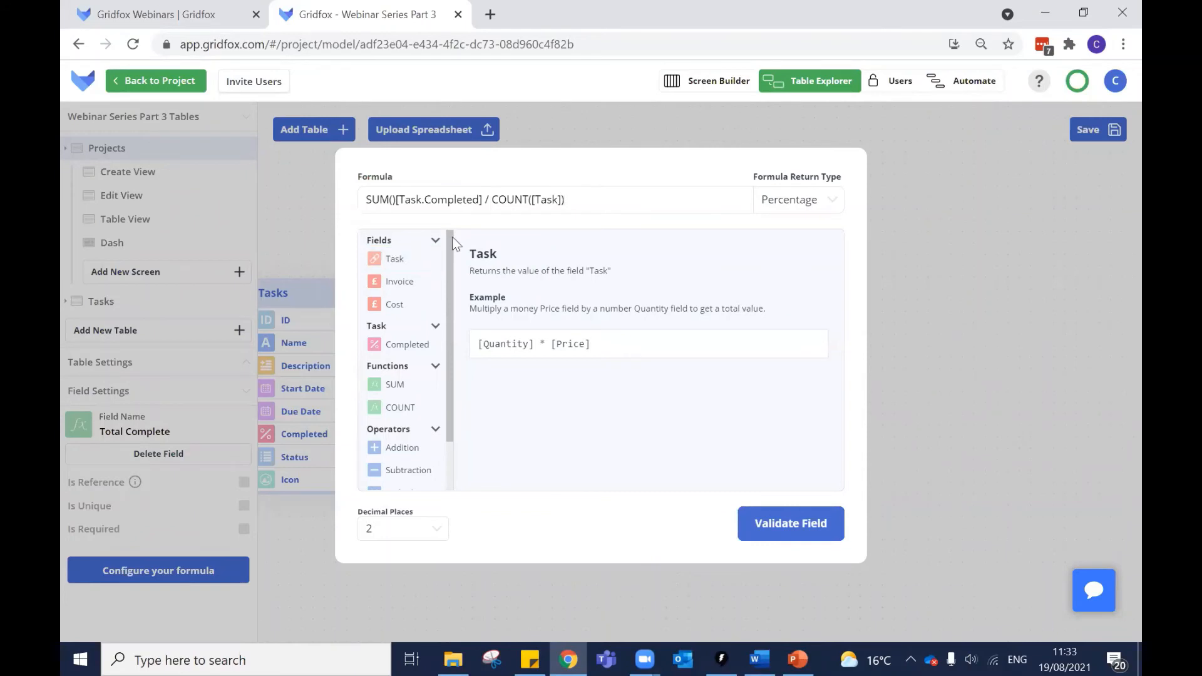
click(772, 524)
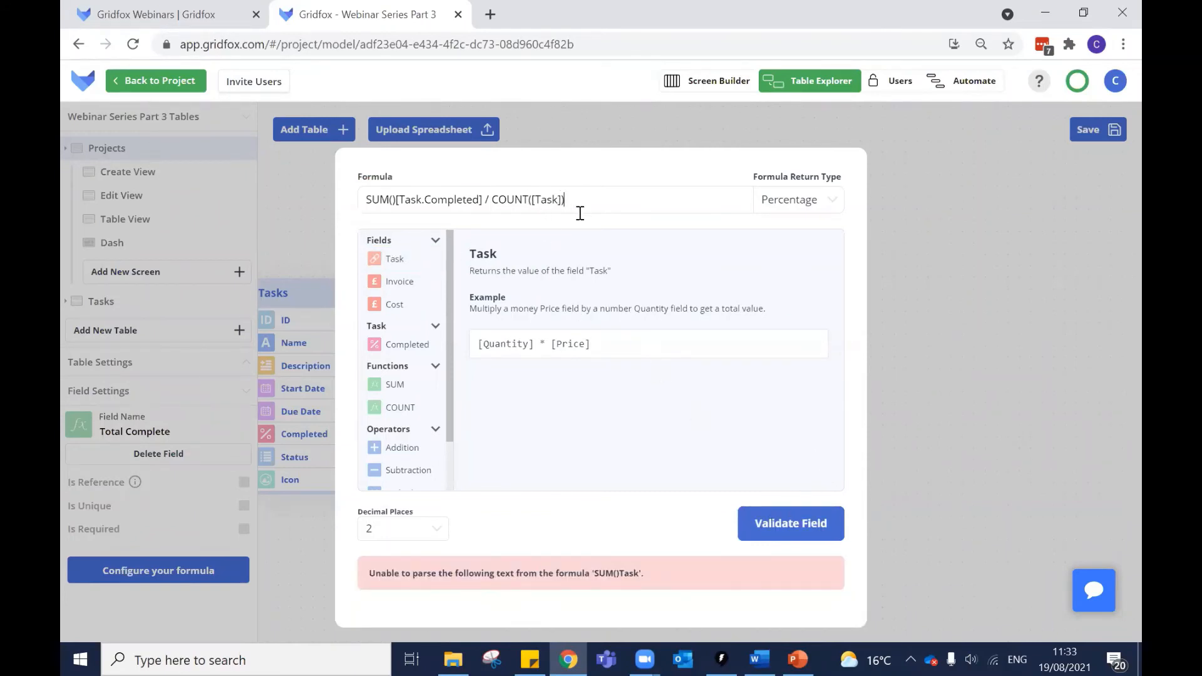
Remove the parentheses around [Task] in the Total Complete formula's divisor, then leave the Table Explorer and discard all unsaved changes.
key(BackSpace)
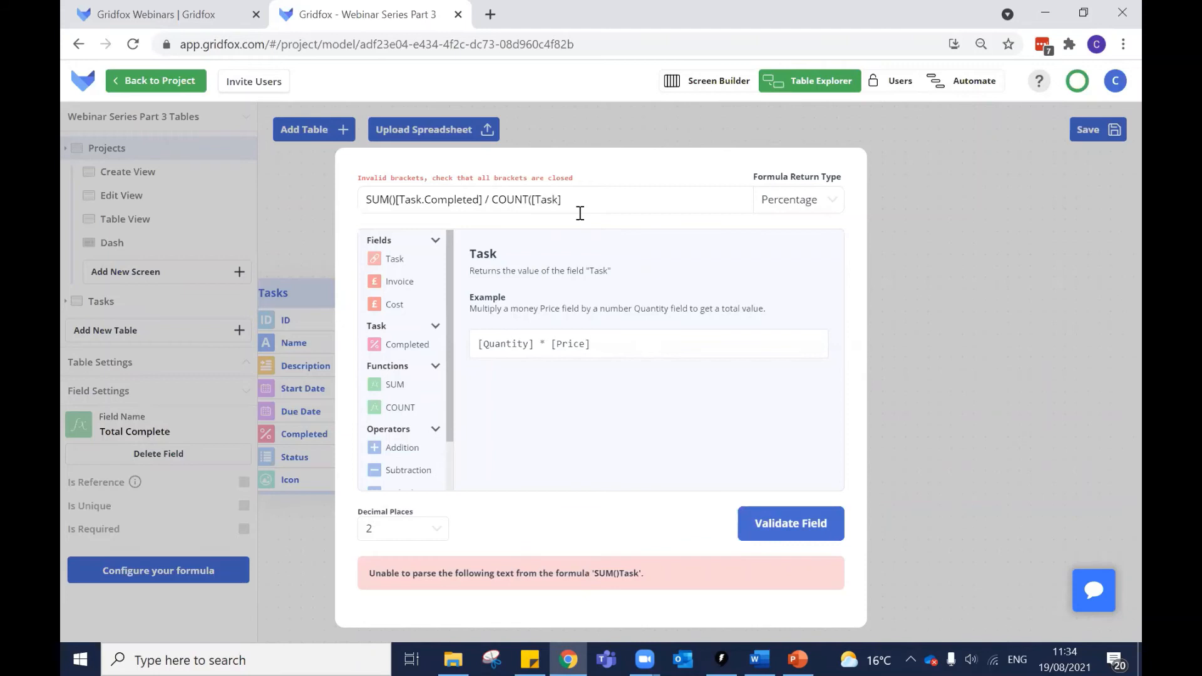
key(BackSpace)
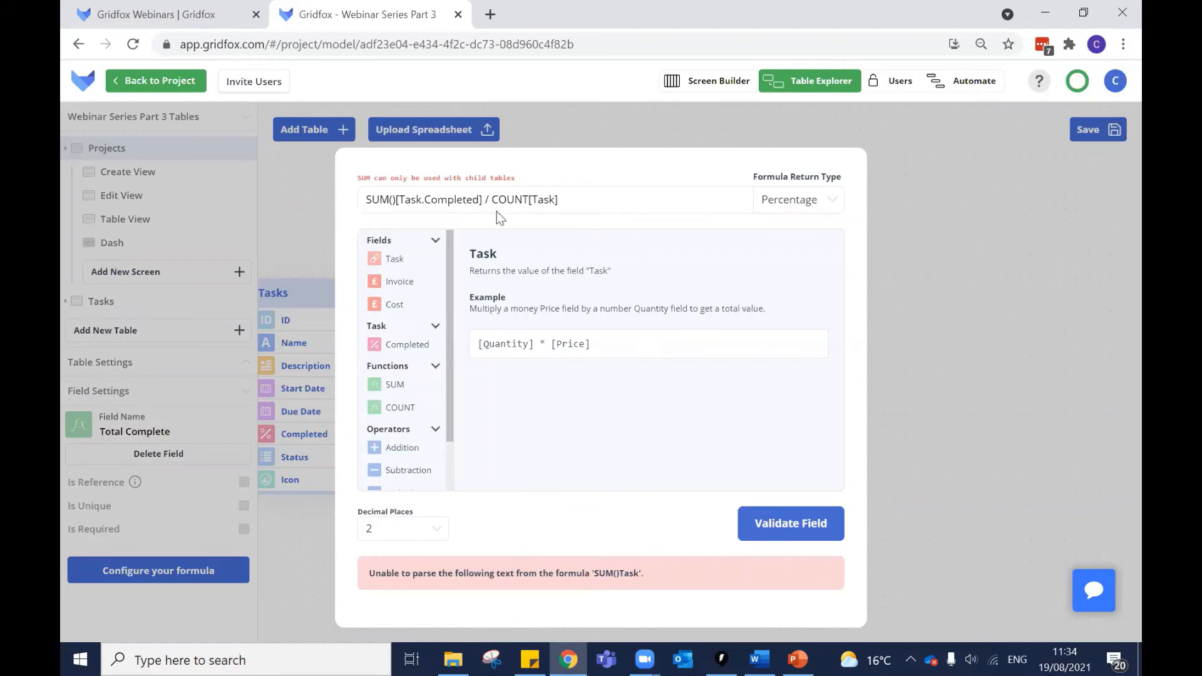
click(204, 91)
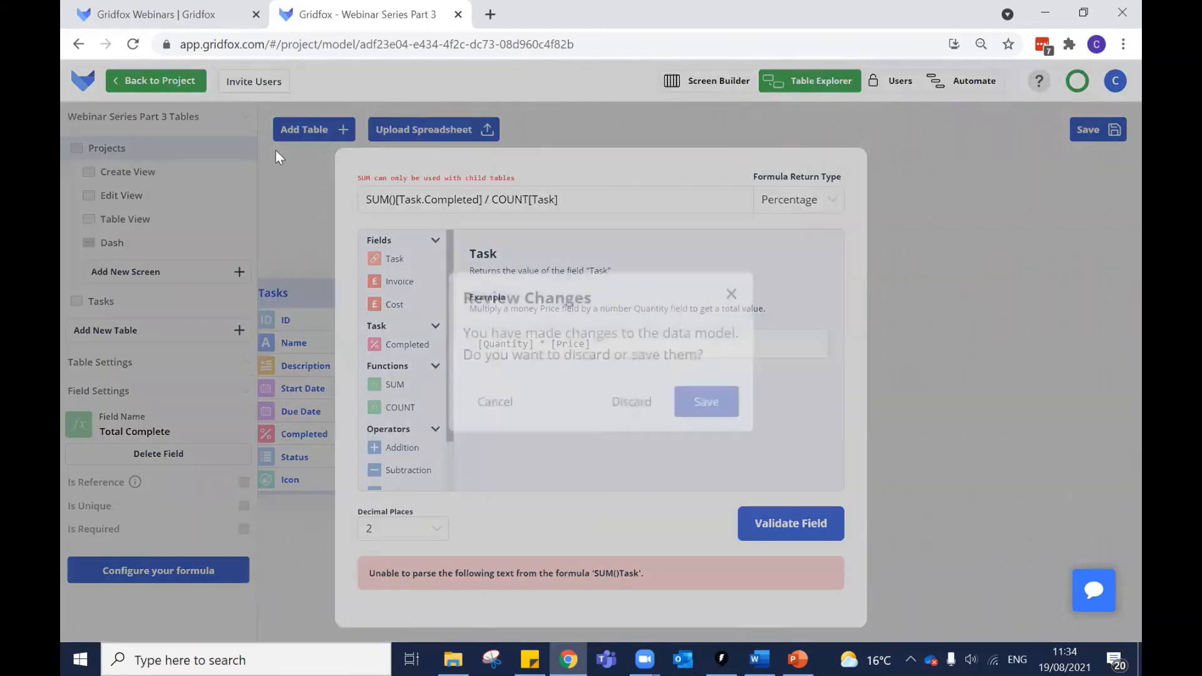
click(642, 406)
Reopen the saved Total Complete formula of the Projects table in the Table Explorer, validate it and close the formula editor.
click(821, 81)
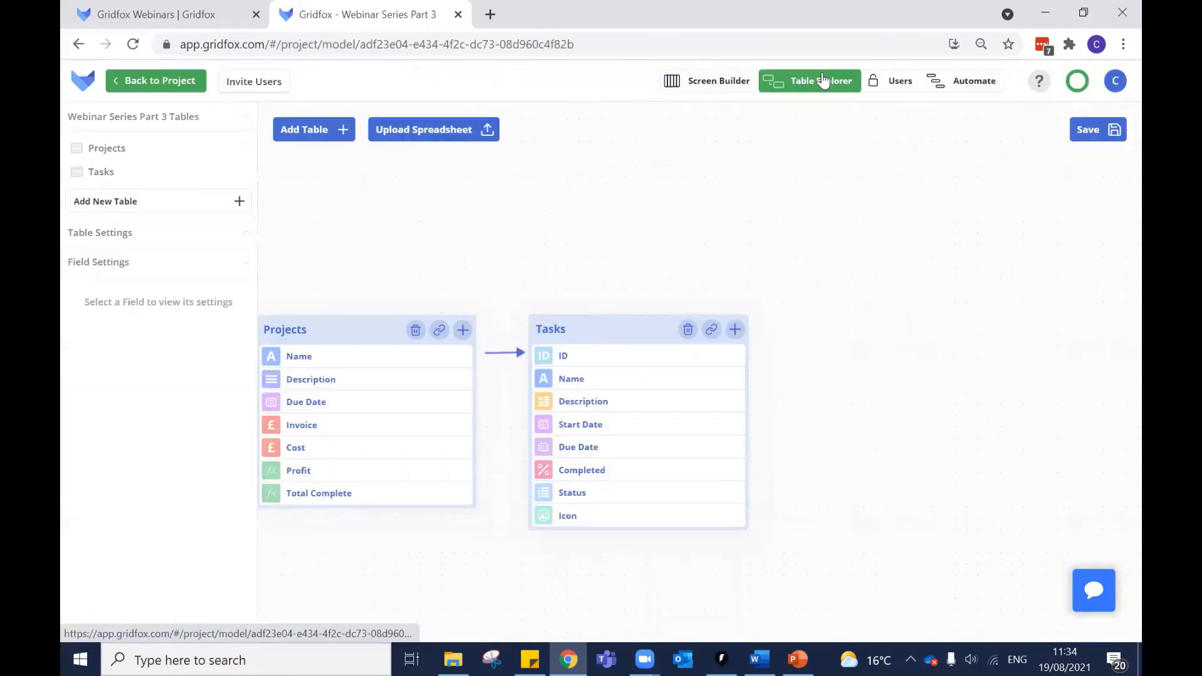
click(268, 496)
click(301, 493)
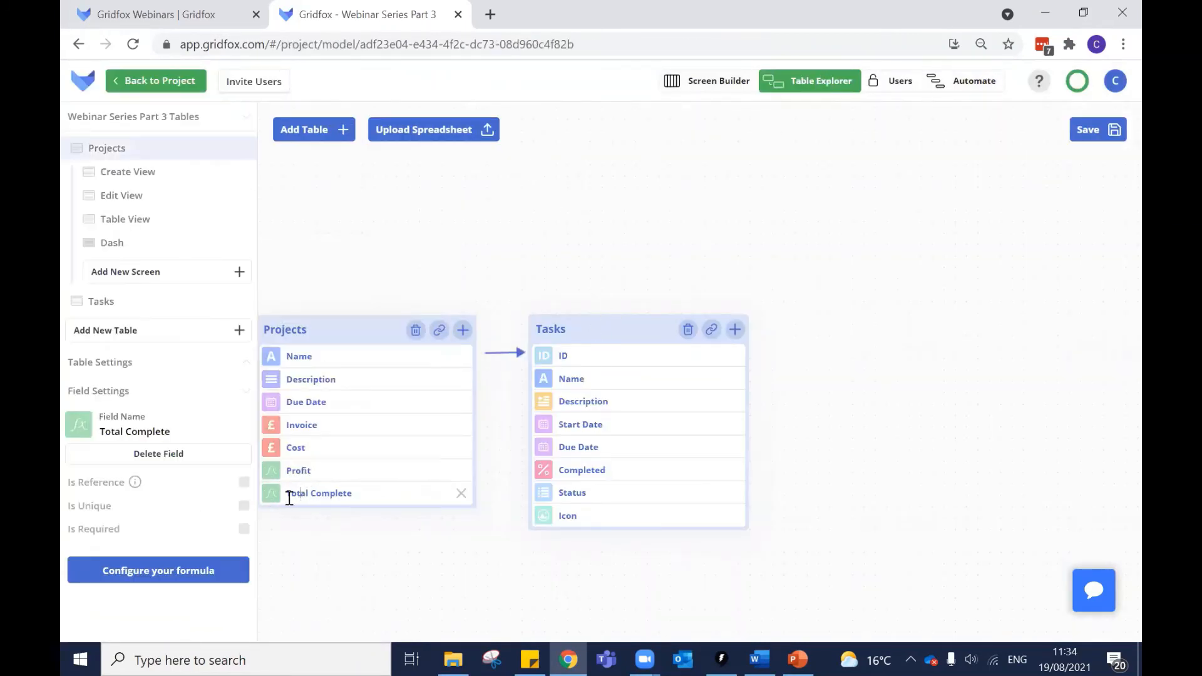
click(164, 573)
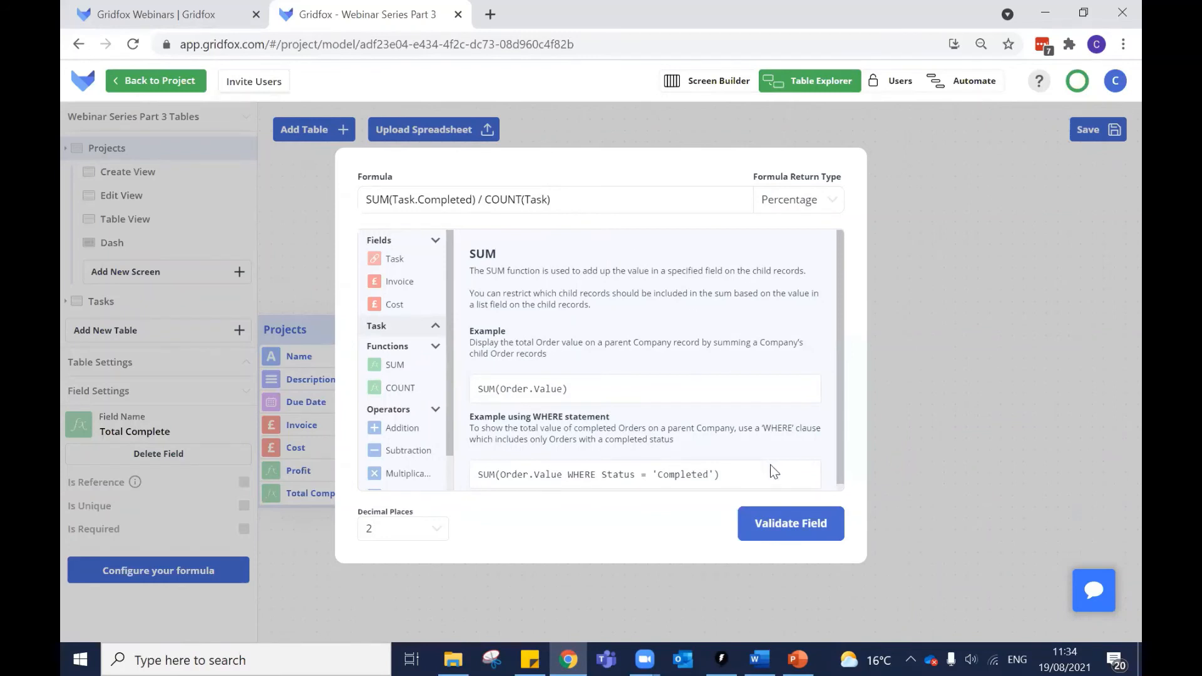
click(779, 520)
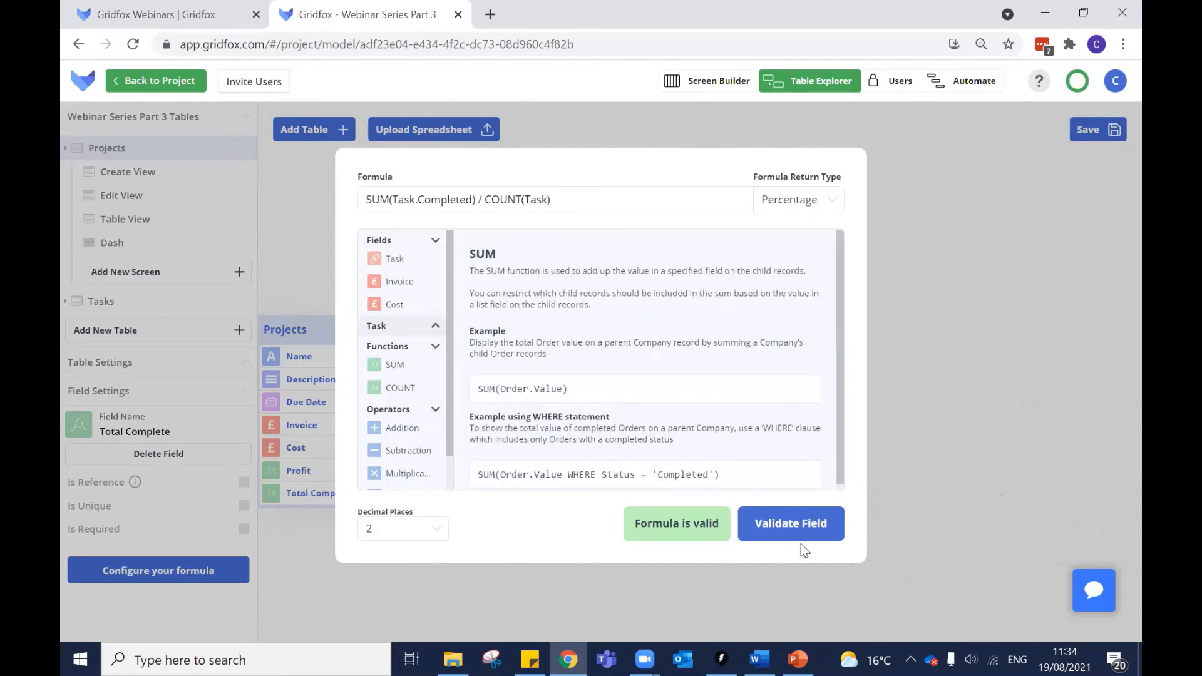
click(933, 428)
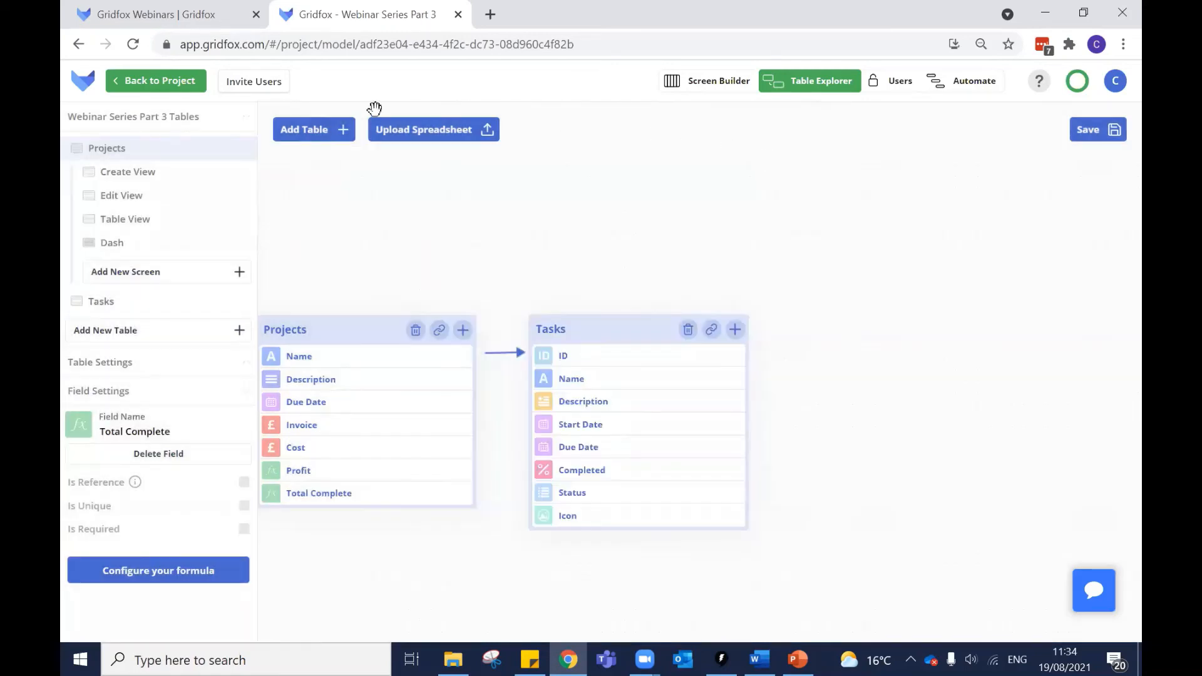
Return to the project, open the Social Media Campaign (Barr's Boats) record and examine its Total Complete value and linked tasks.
click(147, 84)
click(689, 242)
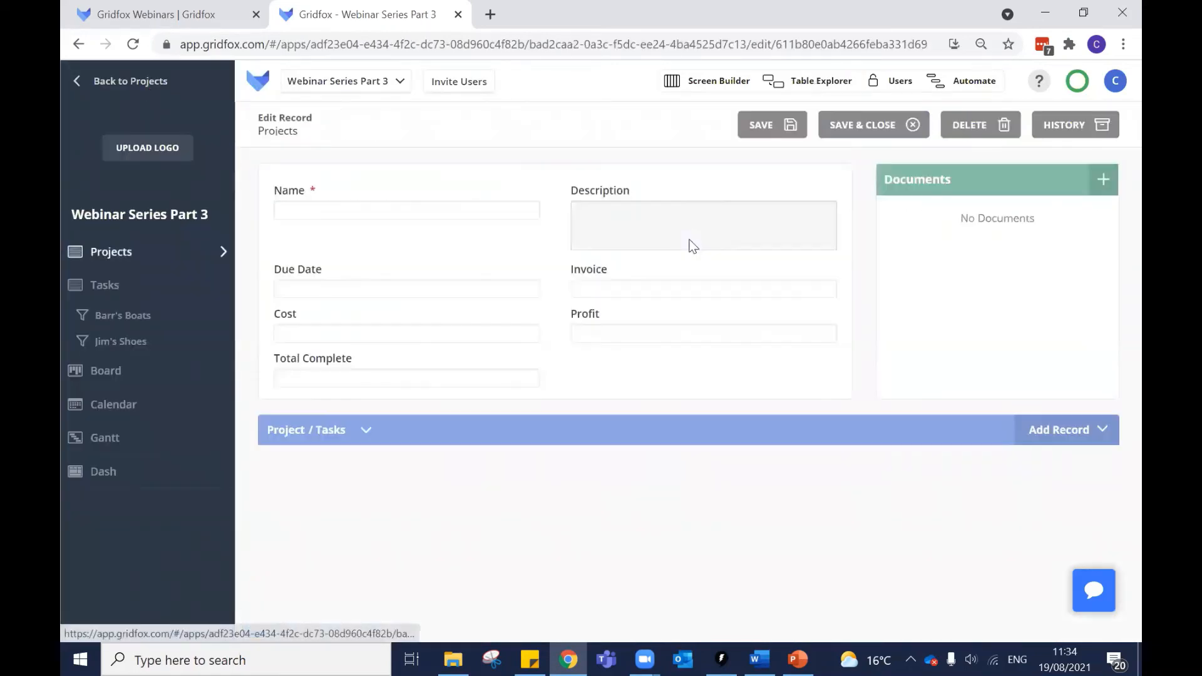
double_click(306, 375)
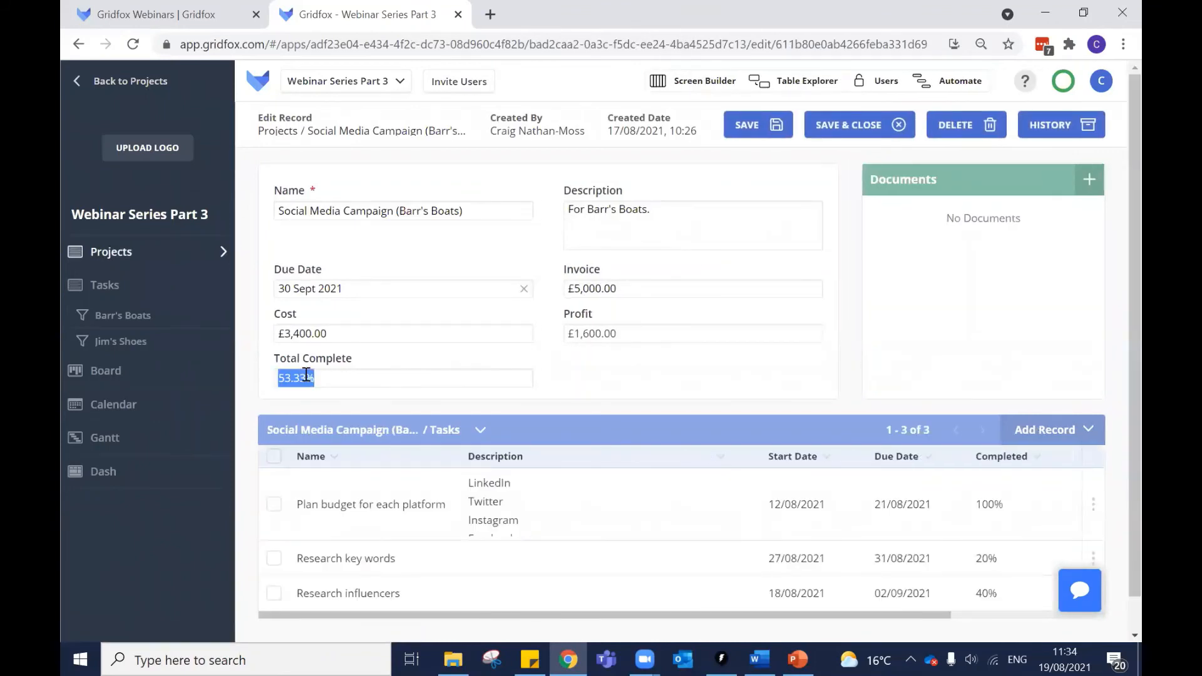
click(314, 379)
scroll(620, 370, down, 1)
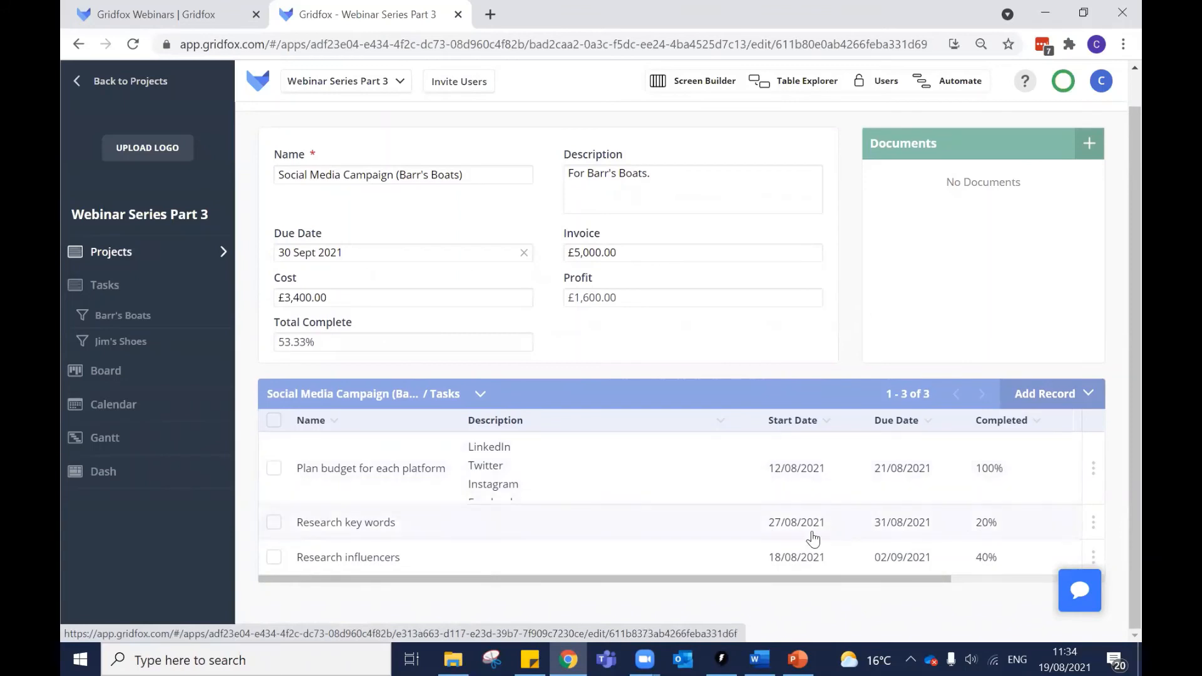
Set Completed to 70 for the campaign's Research key words task, save it and return to the project record.
click(645, 533)
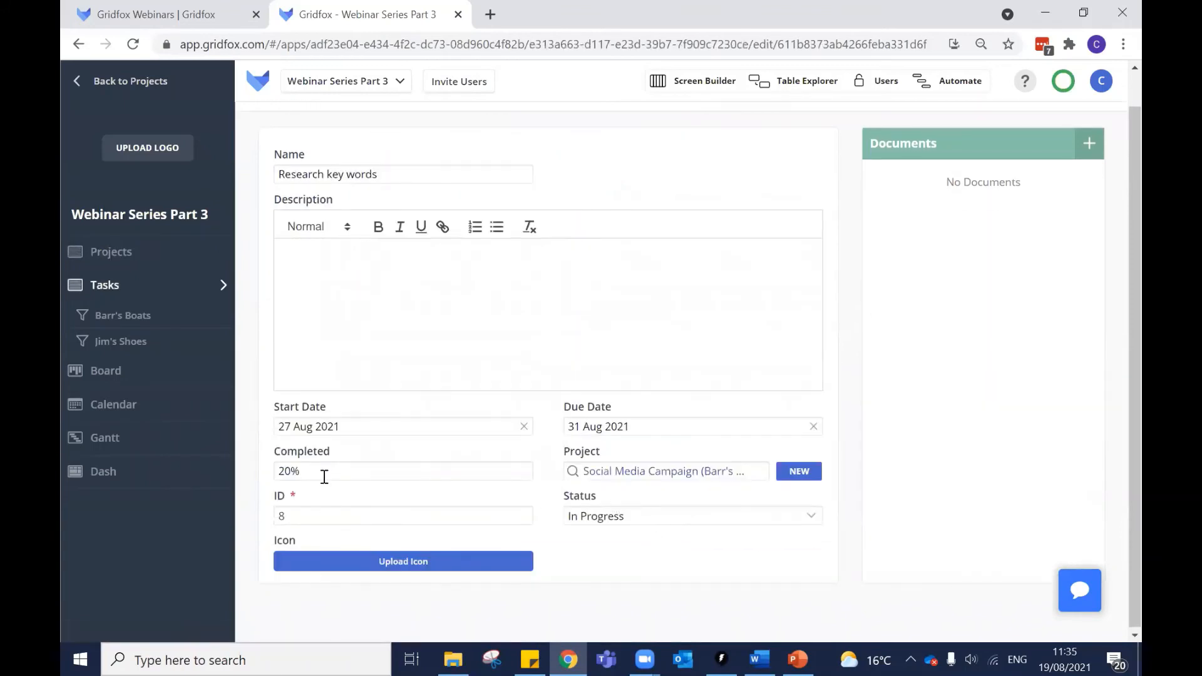
drag(324, 478, 277, 480)
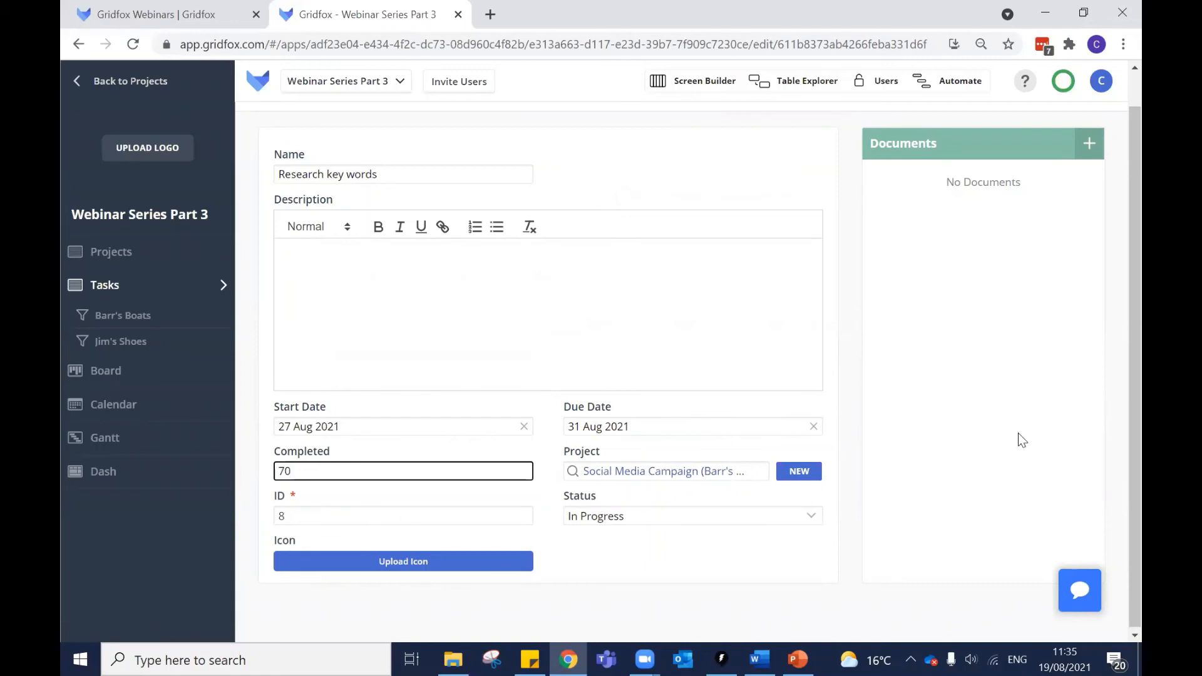
text(70)
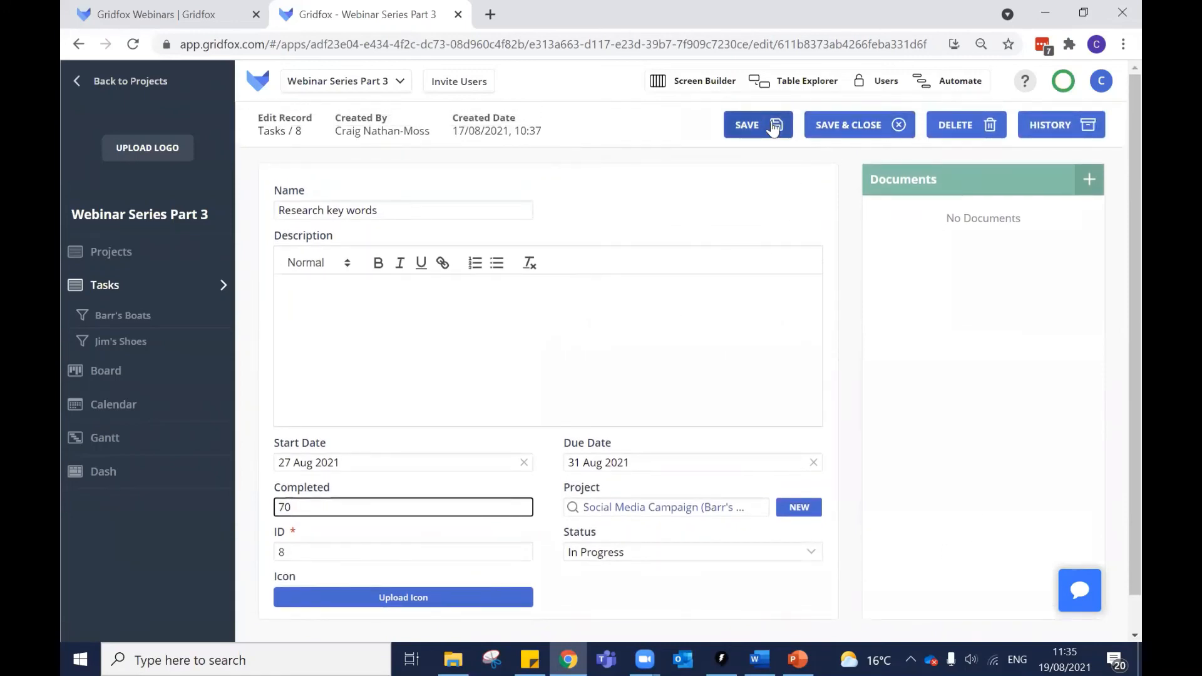
click(776, 125)
click(833, 124)
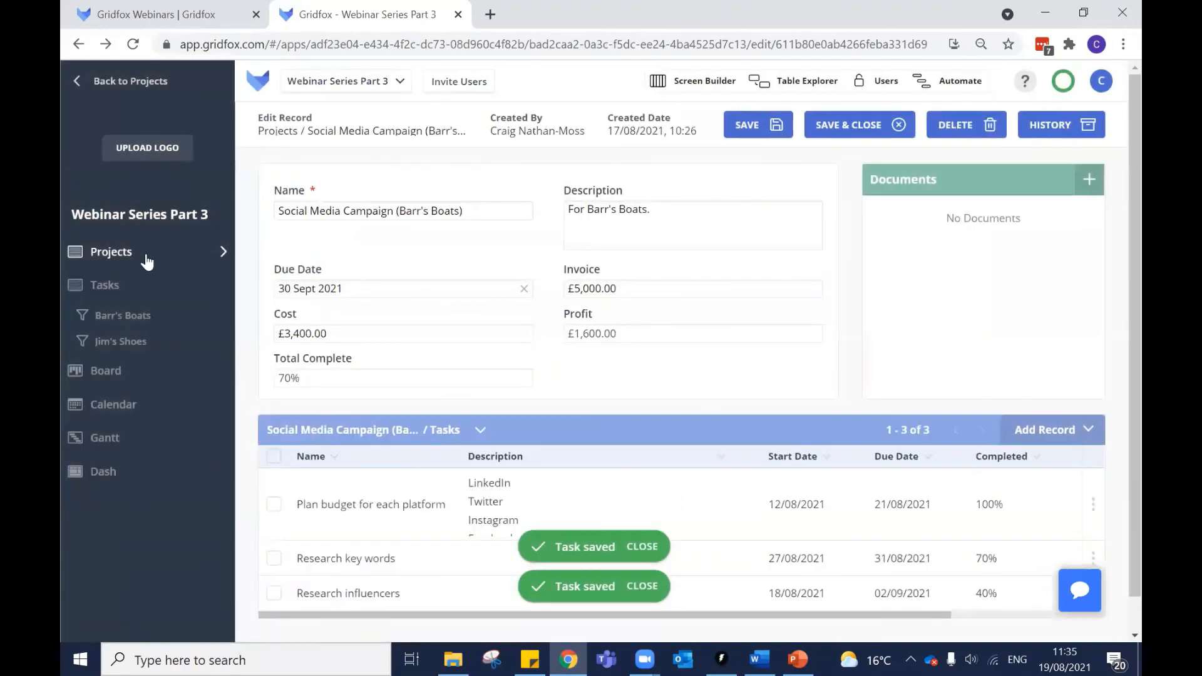
scroll(298, 356, down, 1)
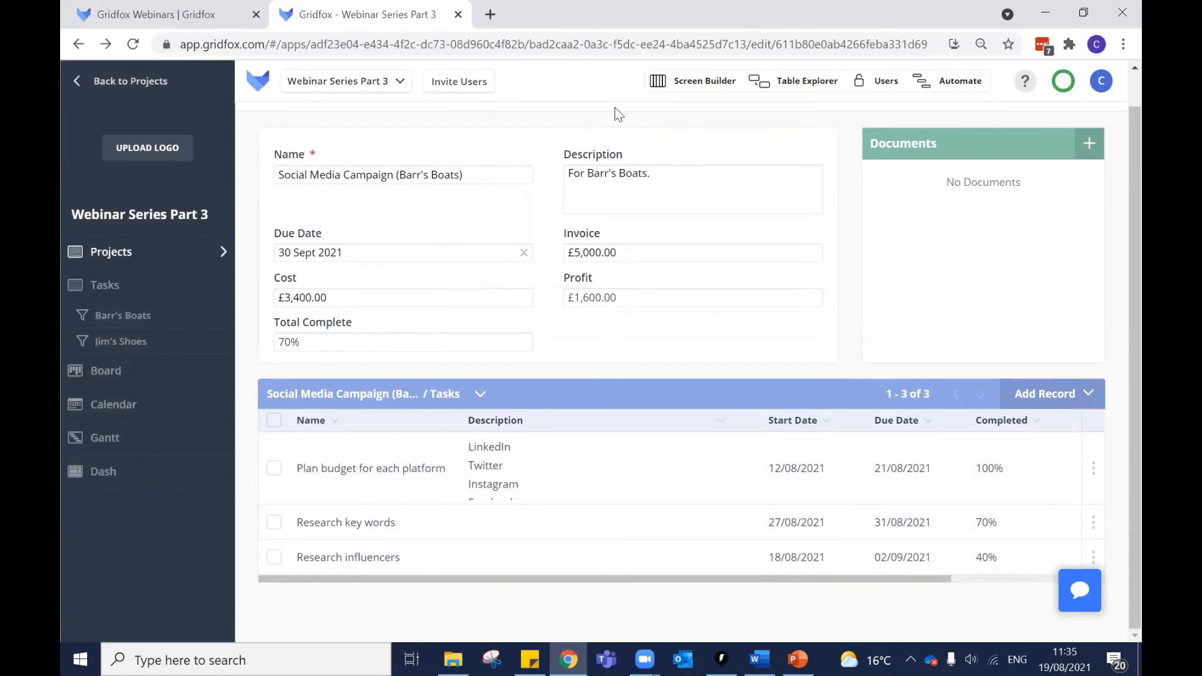
Review the Total Complete formula of the Projects table once more in the Table Explorer and go back to the project.
click(791, 81)
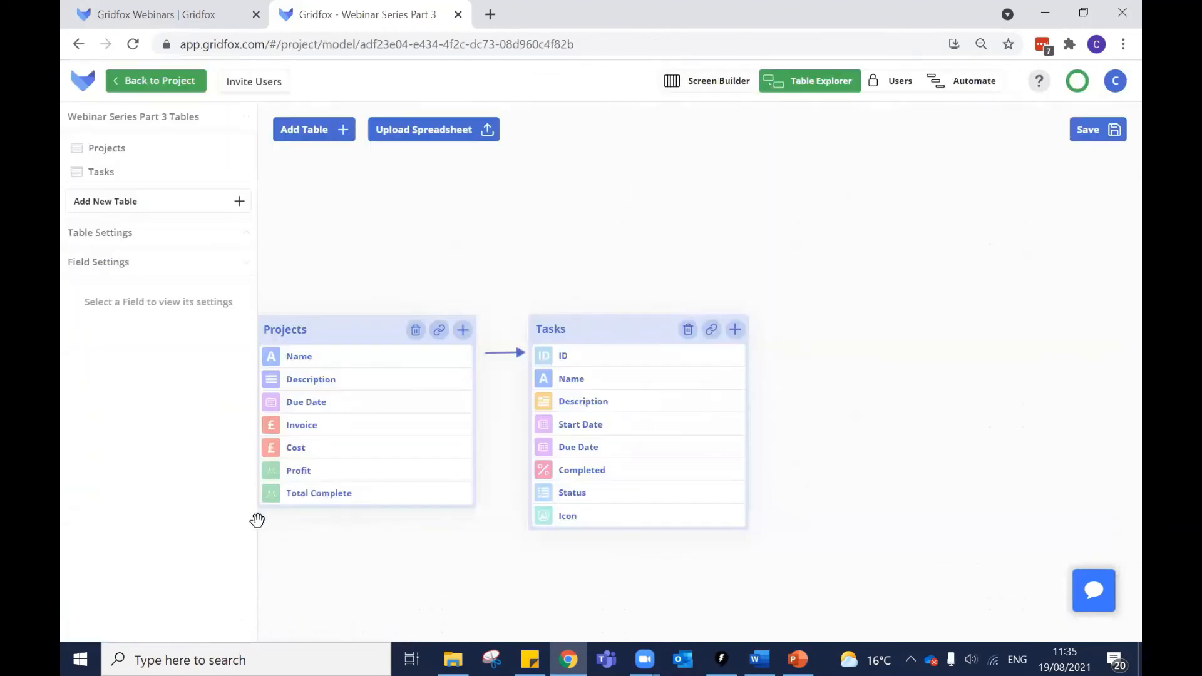
click(270, 498)
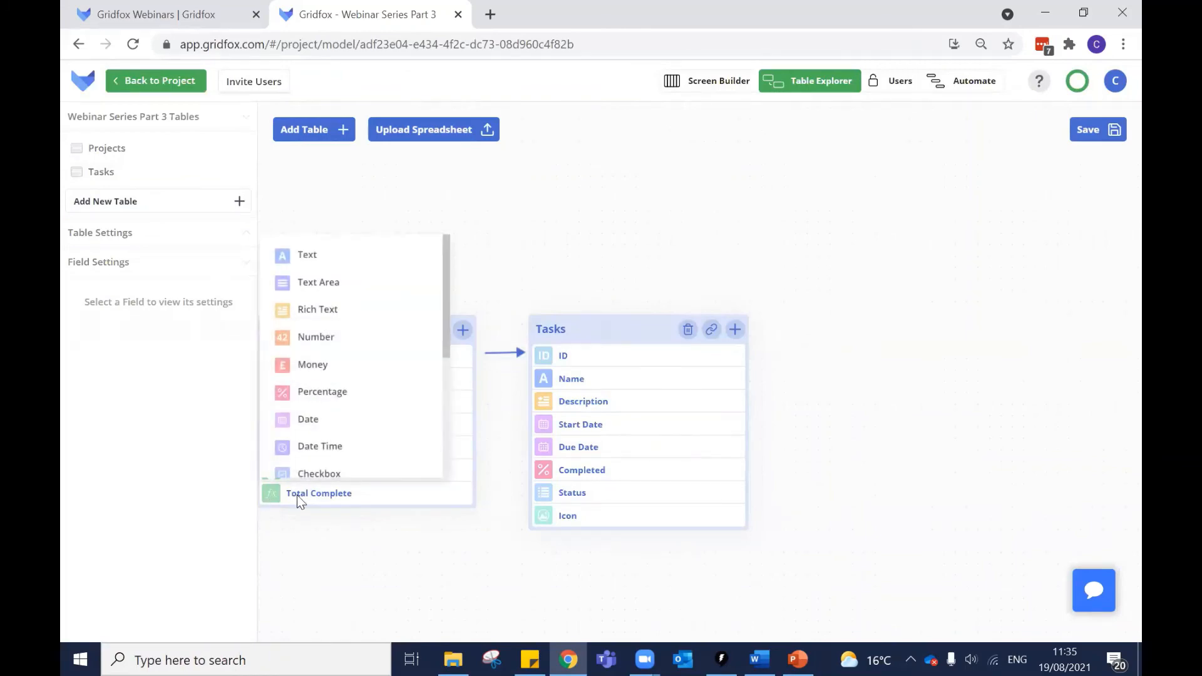
click(311, 493)
click(221, 569)
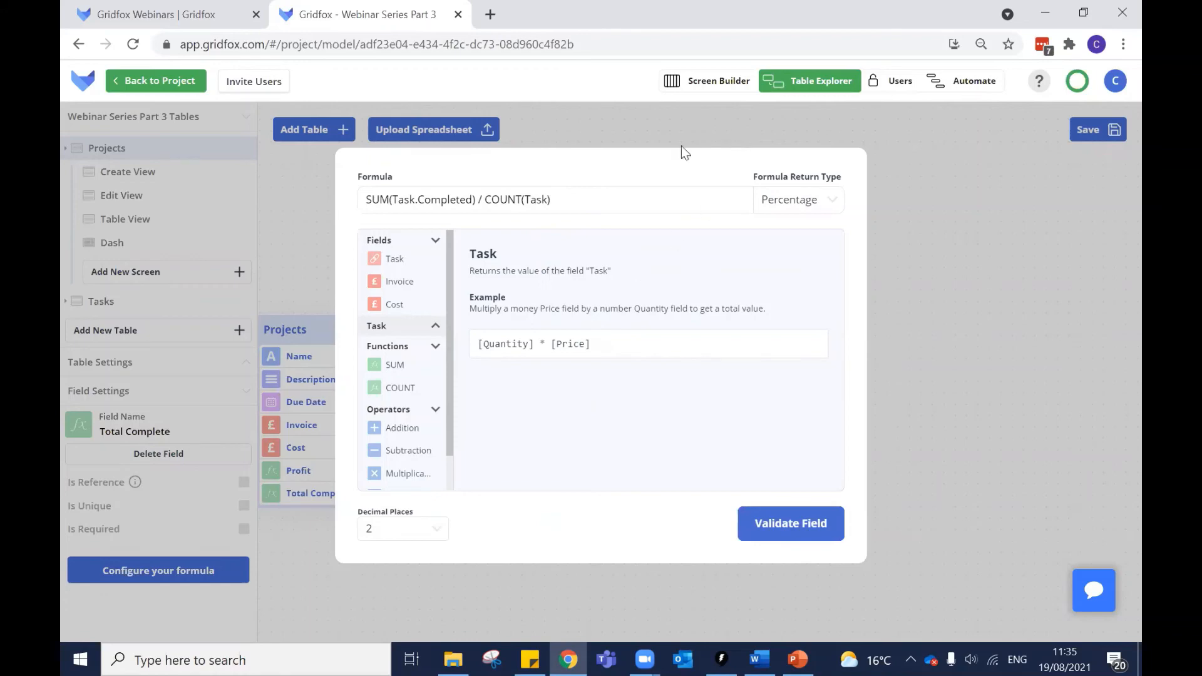
click(156, 86)
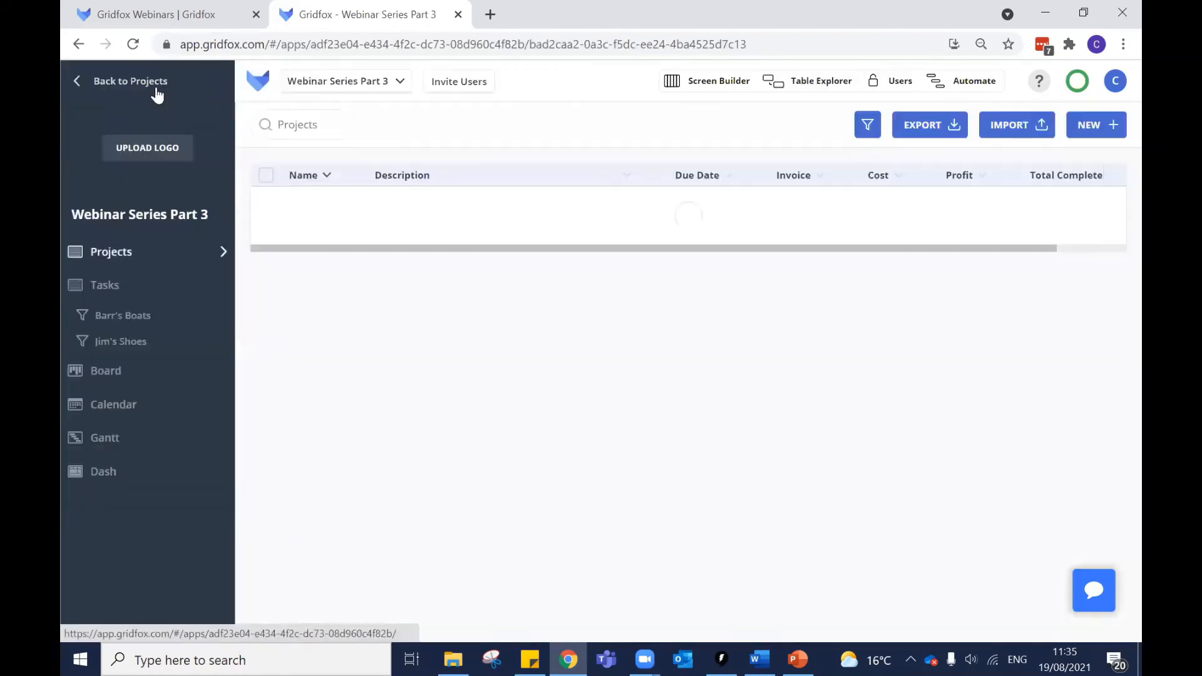
Open the Screen Builder and examine the settings of the Board and Calendar screens.
click(692, 84)
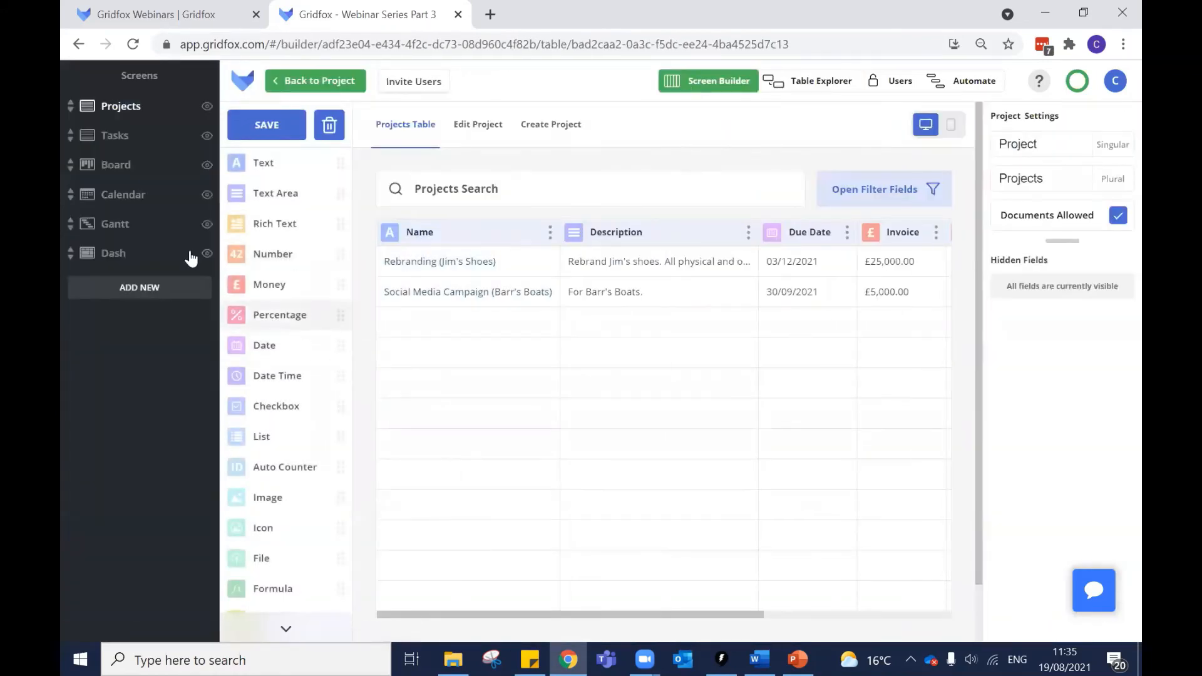
click(131, 163)
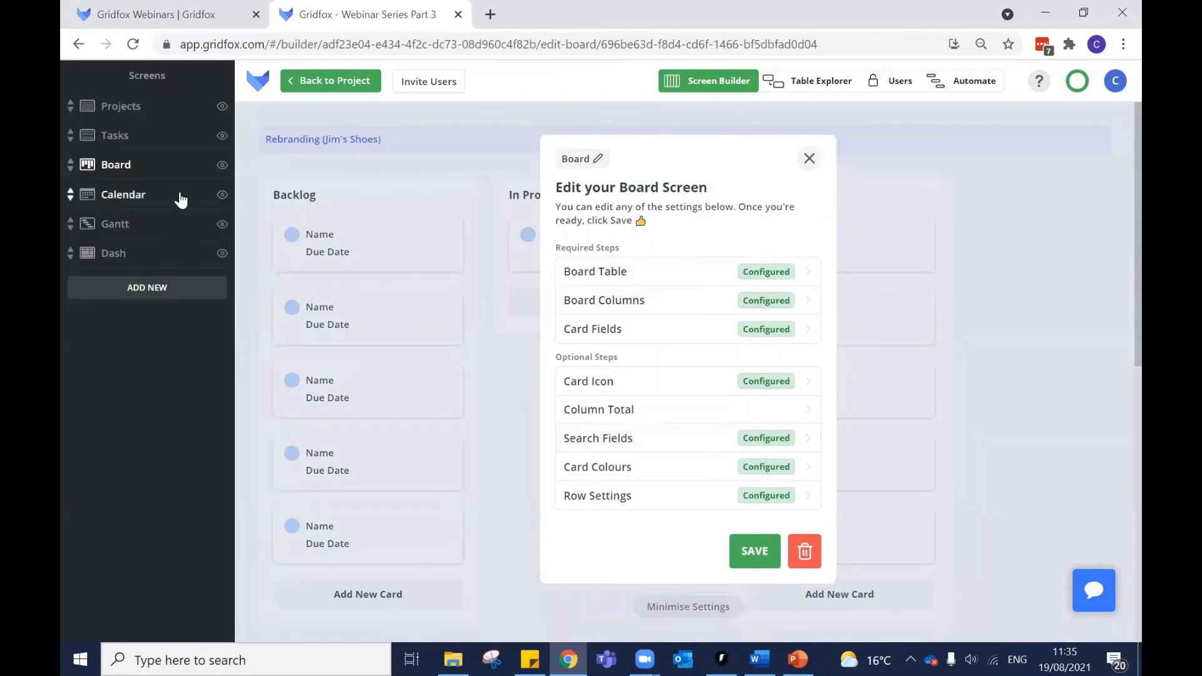
click(125, 197)
scroll(295, 349, down, 7)
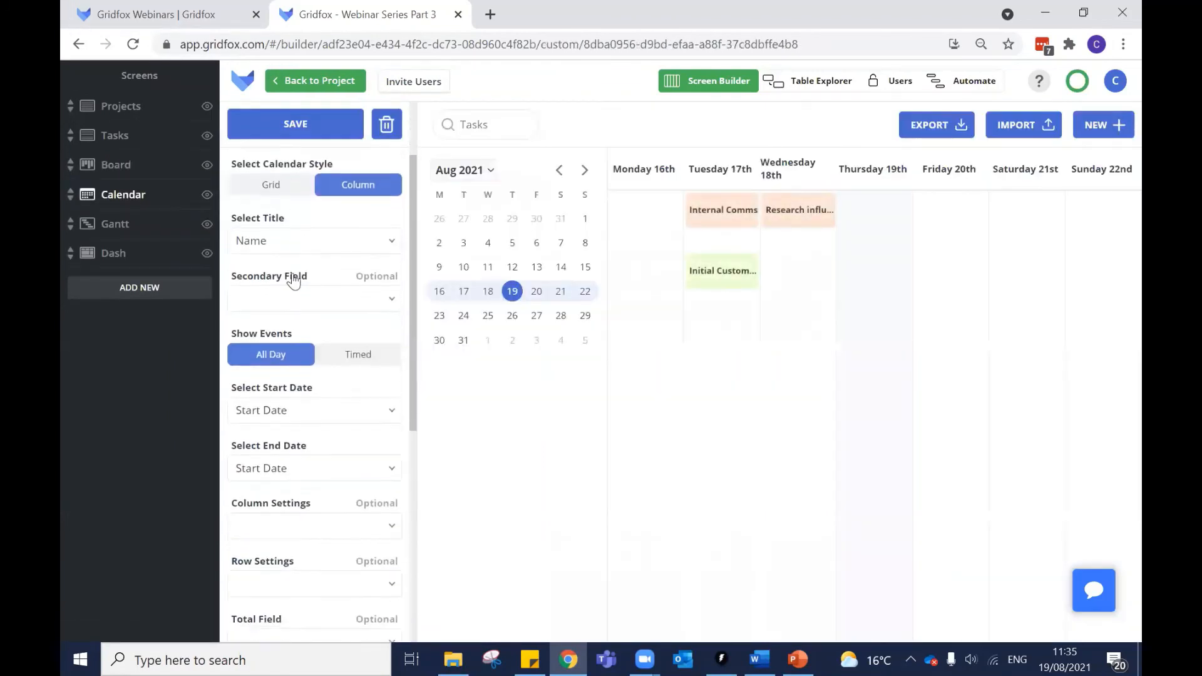
scroll(326, 457, up, 6)
scroll(335, 474, up, 1)
click(116, 164)
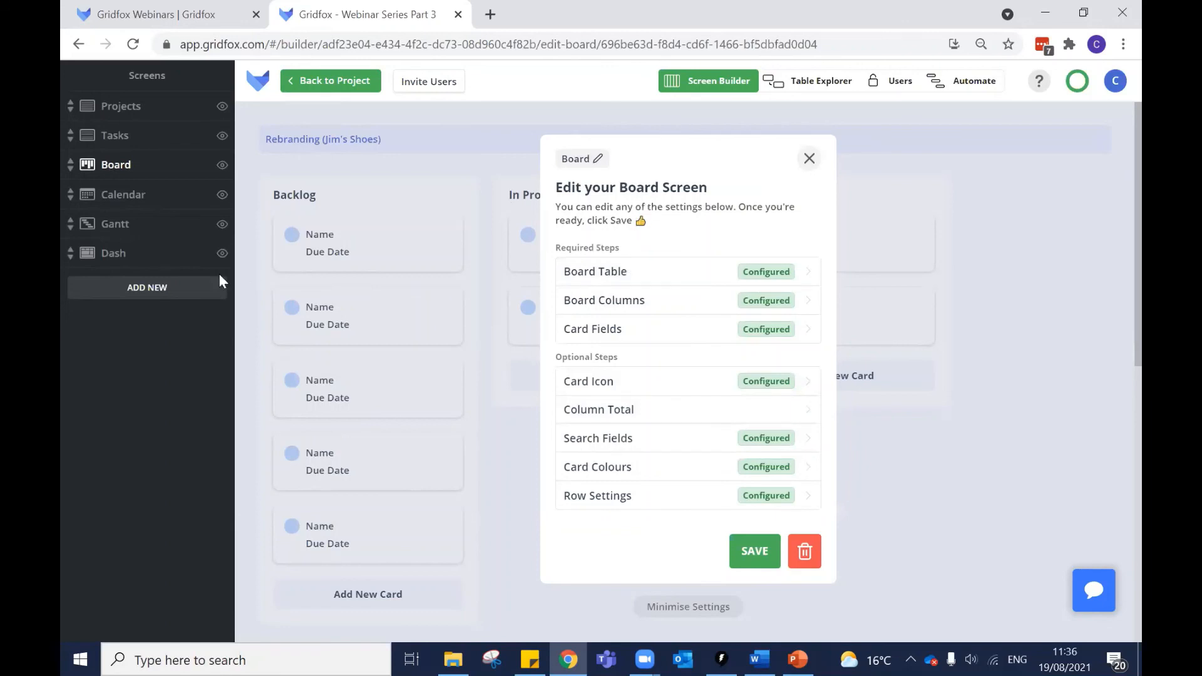
Look through the Gantt screen's table, date, display and grouping settings, then return to the Board screen's settings.
click(112, 223)
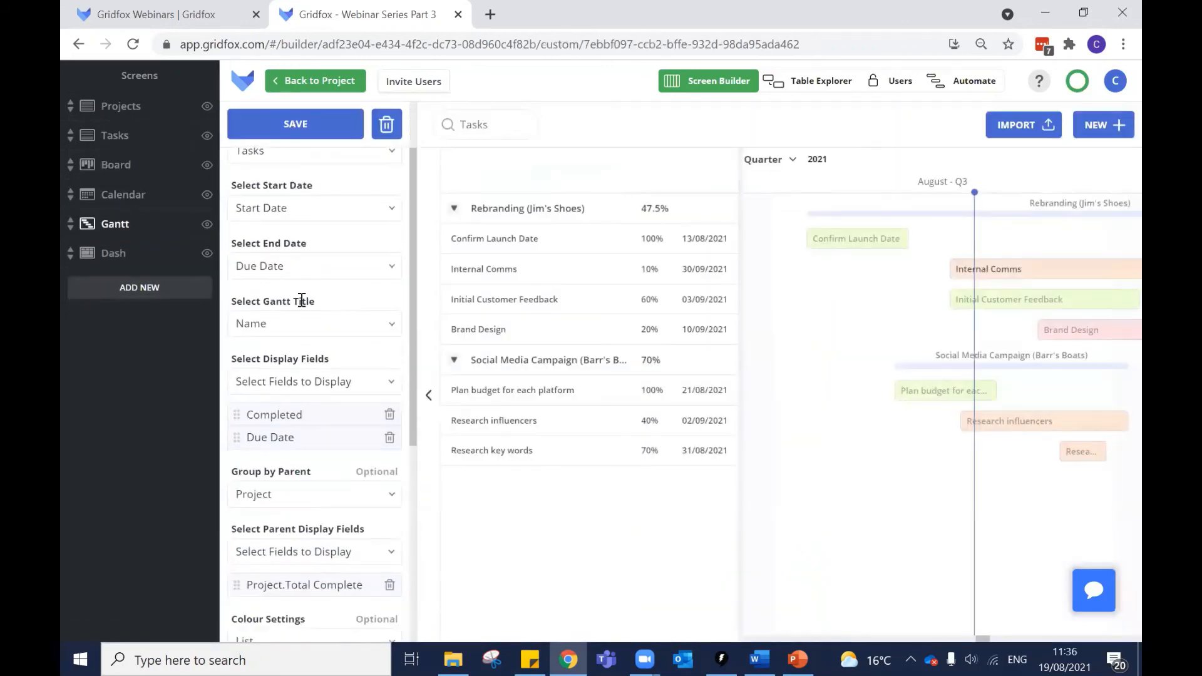
scroll(294, 275, up, 2)
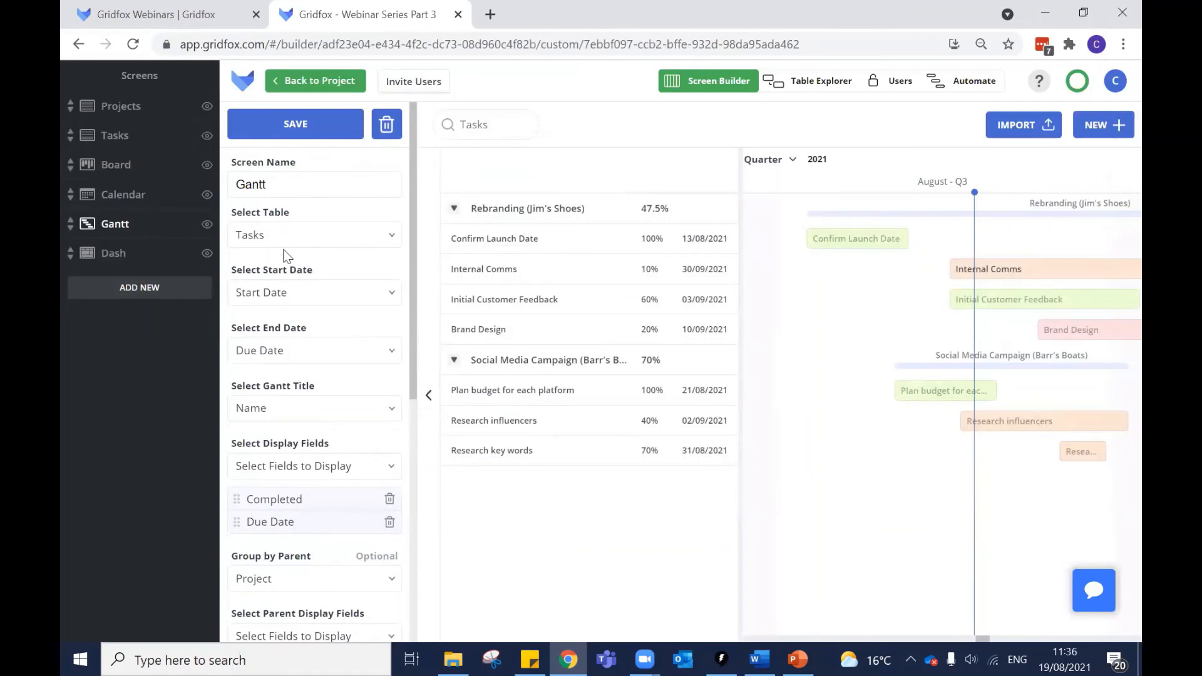
scroll(280, 280, down, 2)
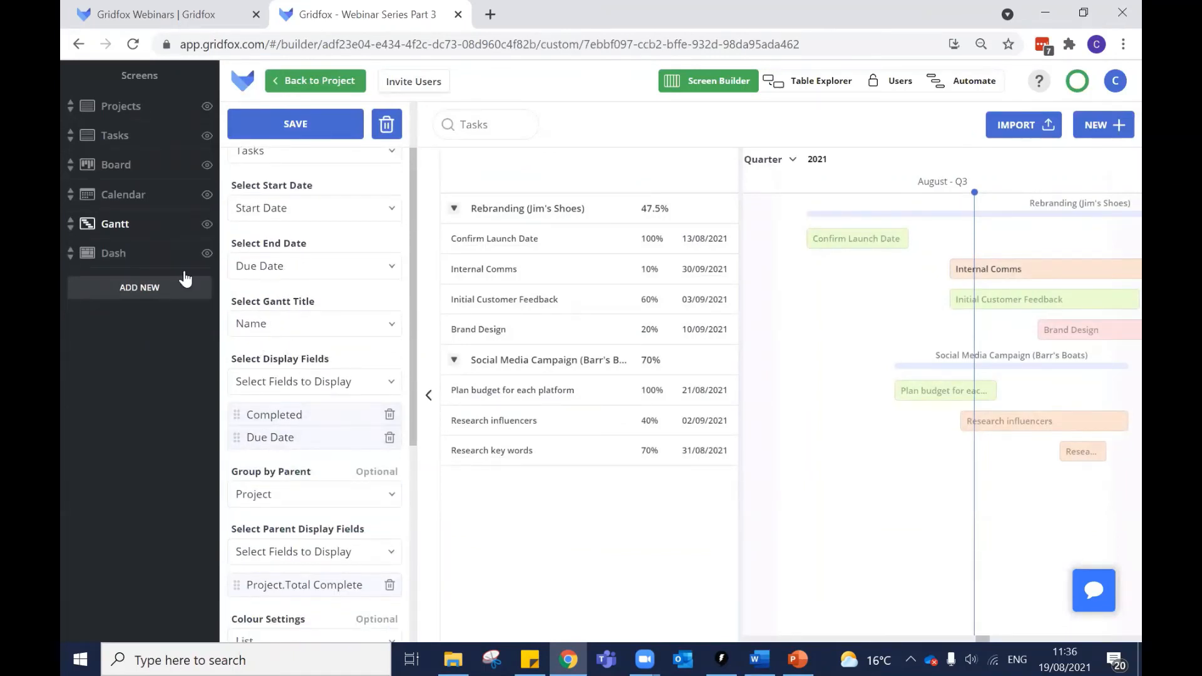
click(119, 167)
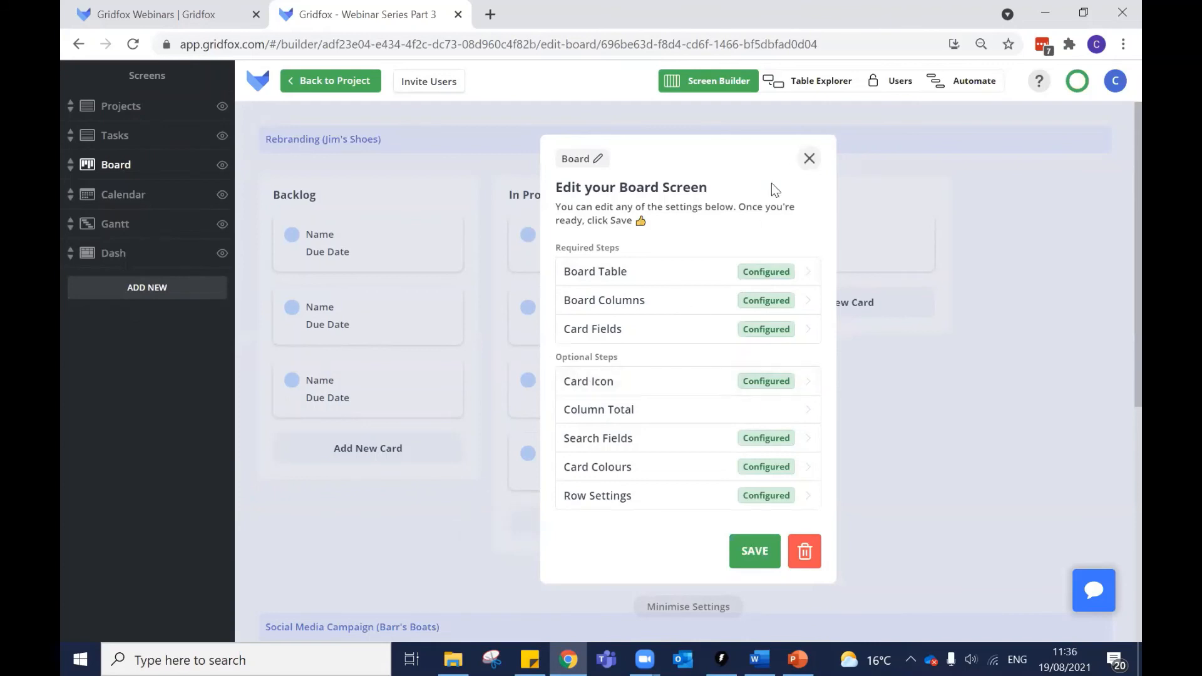
Check the field type of the Tasks table's Status field in the Table Explorer and view its list items and their colours.
click(775, 91)
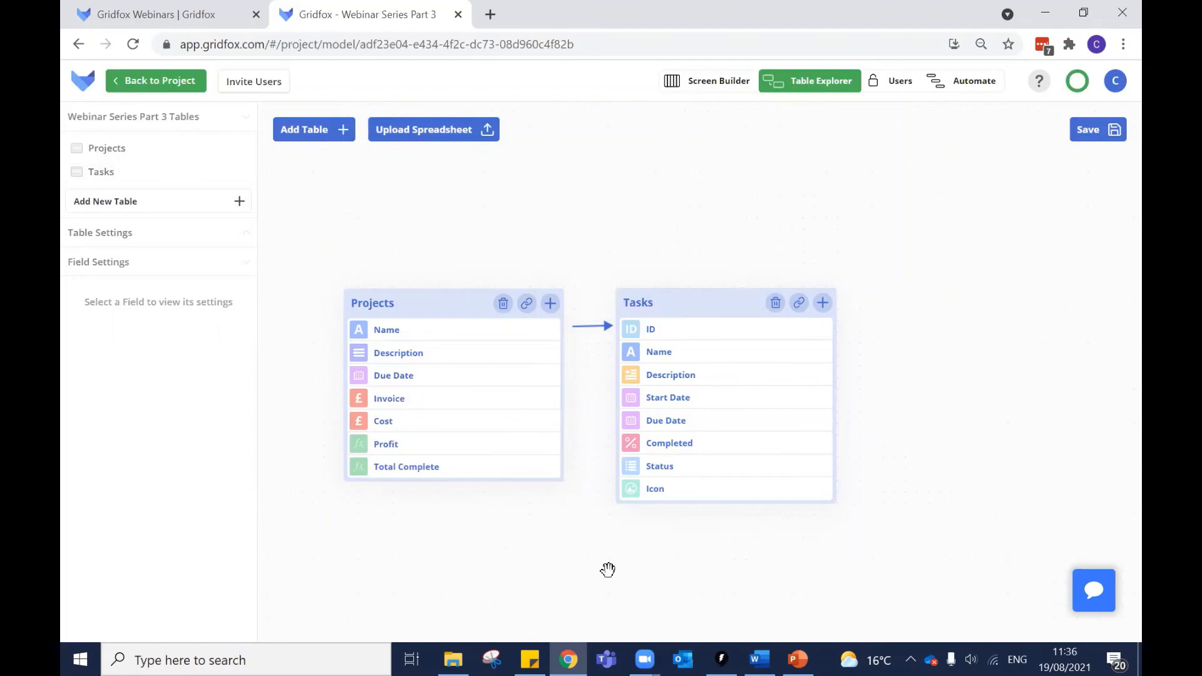
click(632, 466)
scroll(670, 266, down, 1)
scroll(670, 268, down, 2)
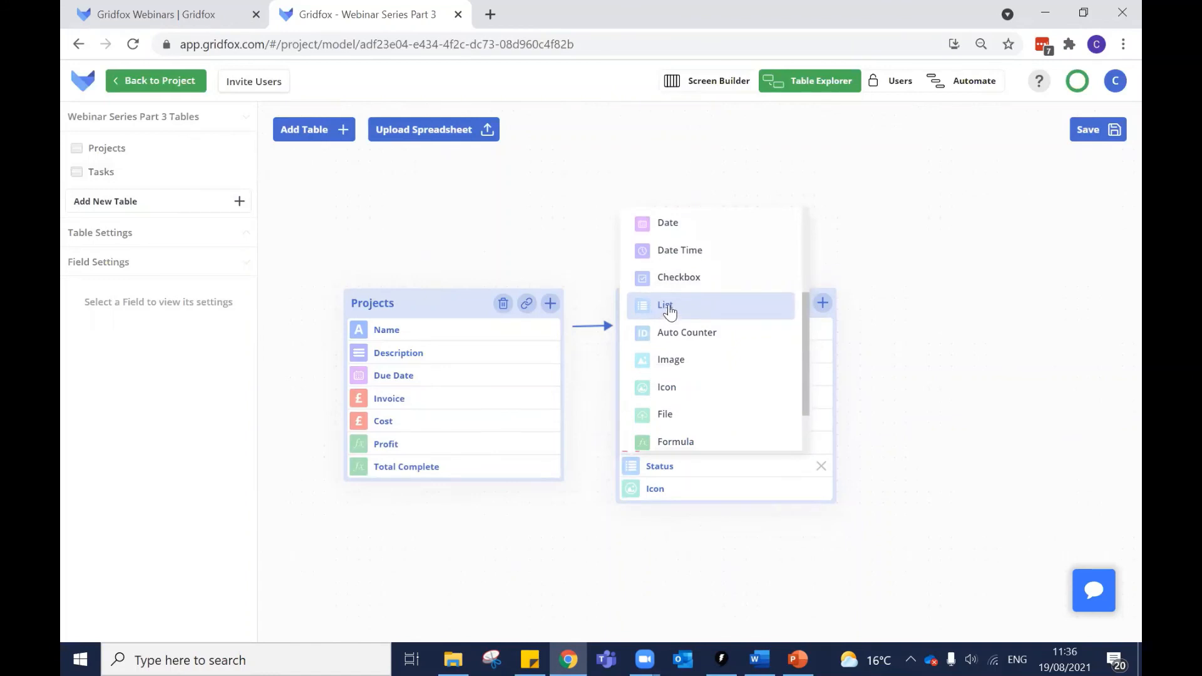
key(ctrl)
key(ctrl)
key(ctrl)
key(ctrl)
key(ctrl)
key(ctrl)
click(872, 324)
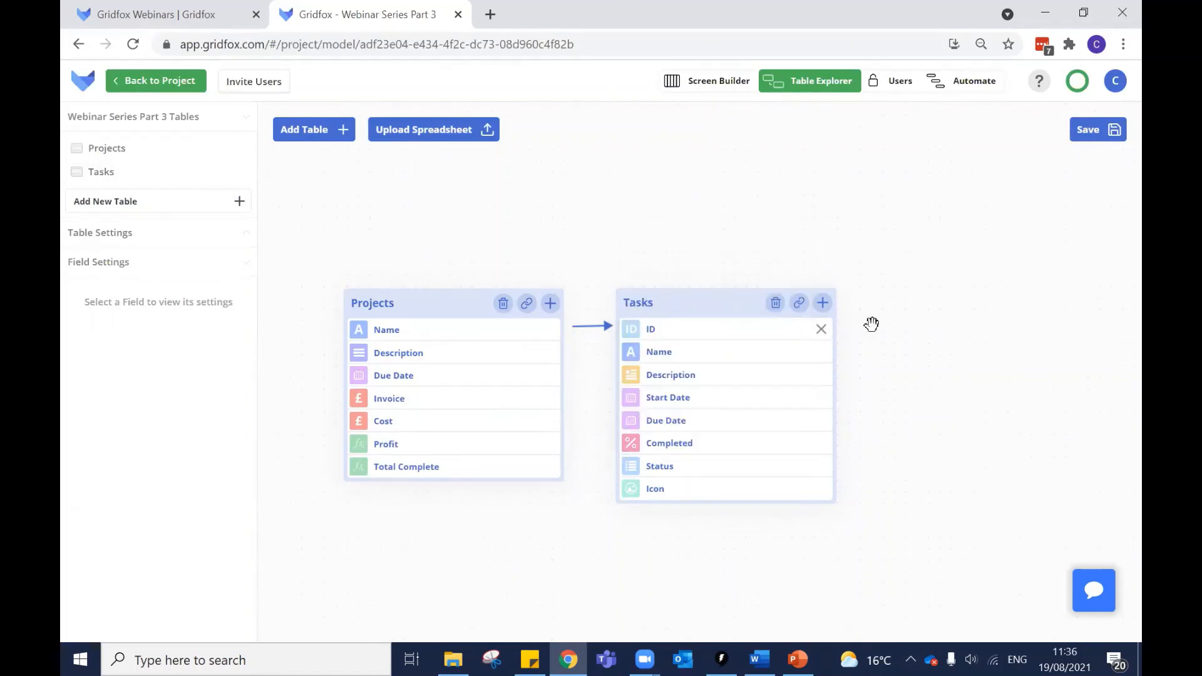
click(658, 466)
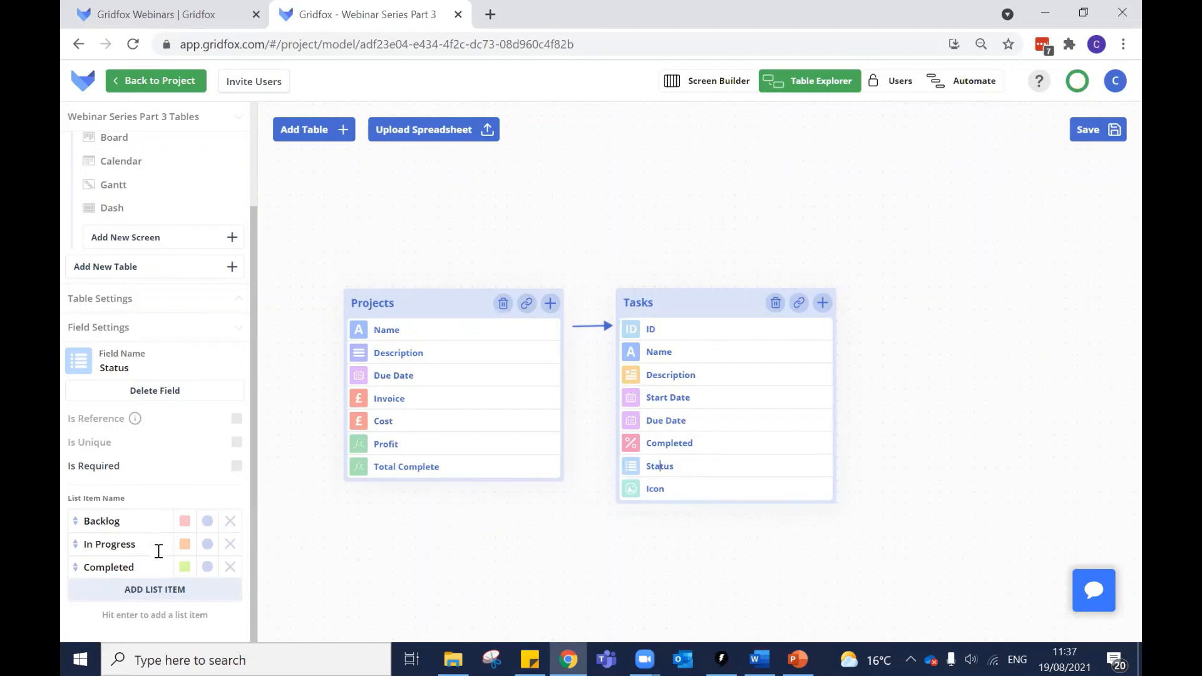
Go back to the Board screen in the Screen Builder and open its Card Colours setting to check the colour field.
click(700, 88)
click(628, 404)
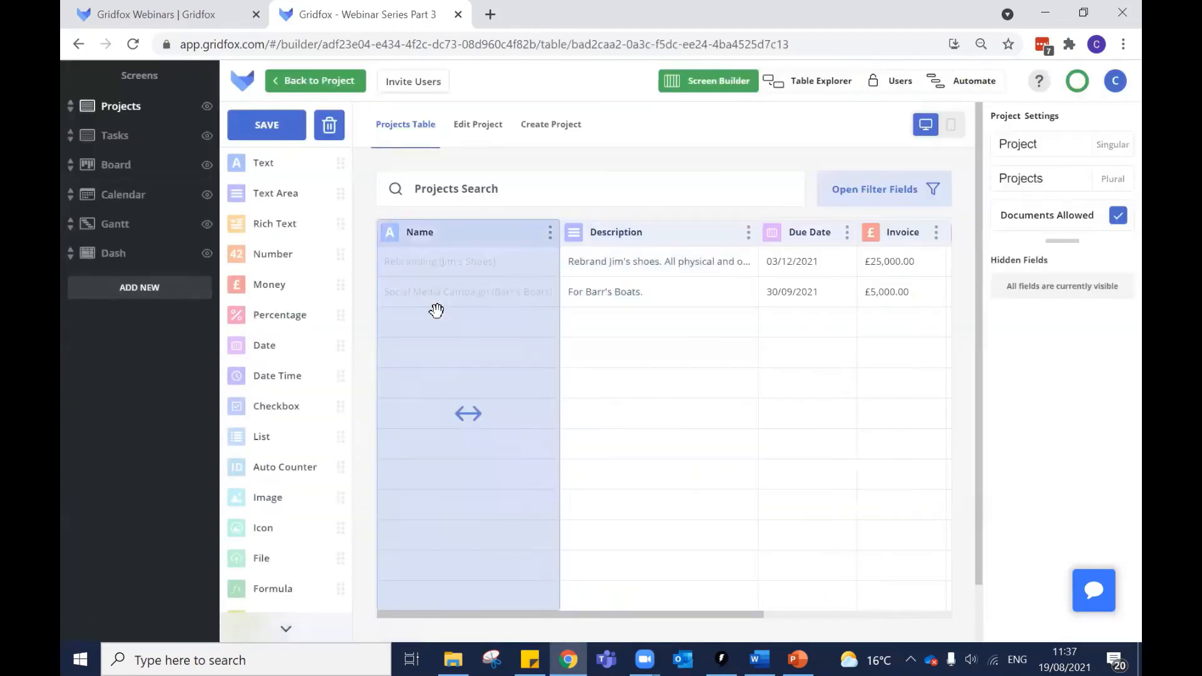
click(116, 166)
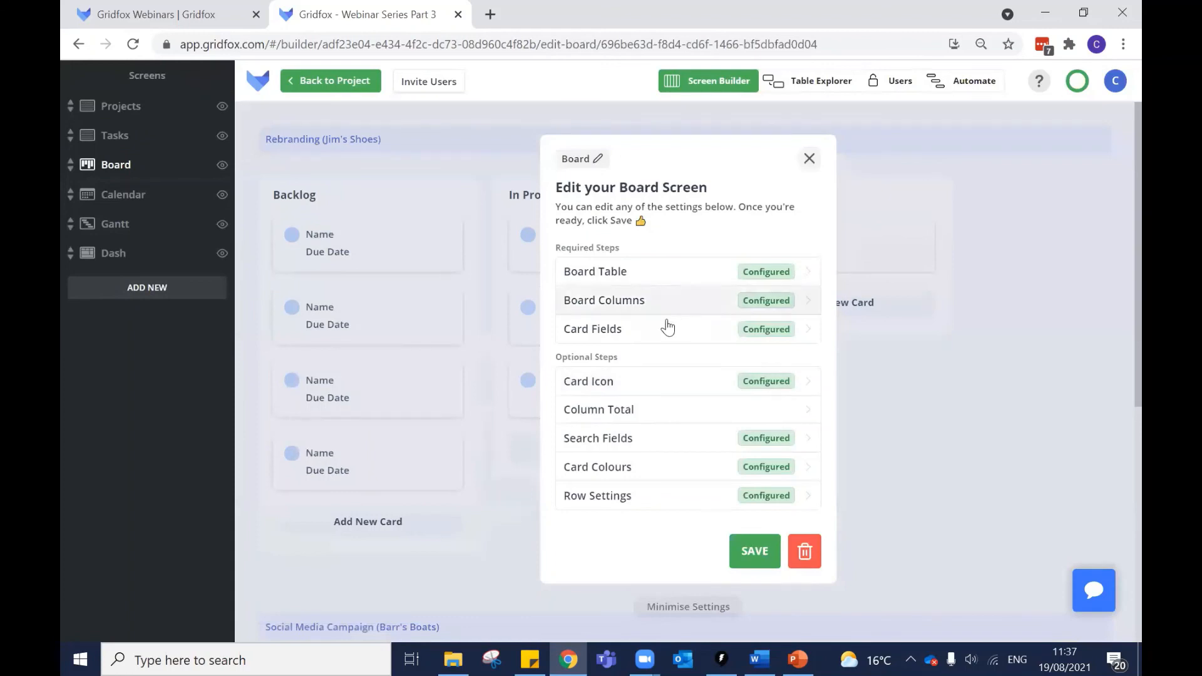
click(604, 466)
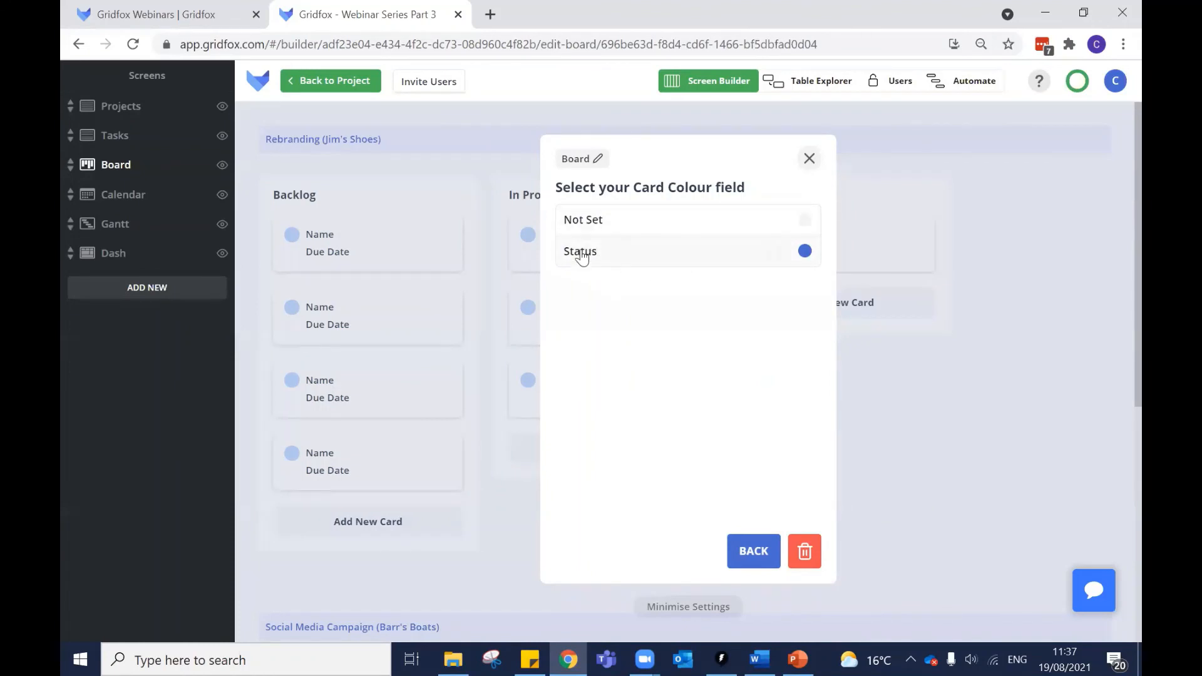
Leave the Board settings and check the status colours on the Board, Calendar and Dash screens.
click(808, 162)
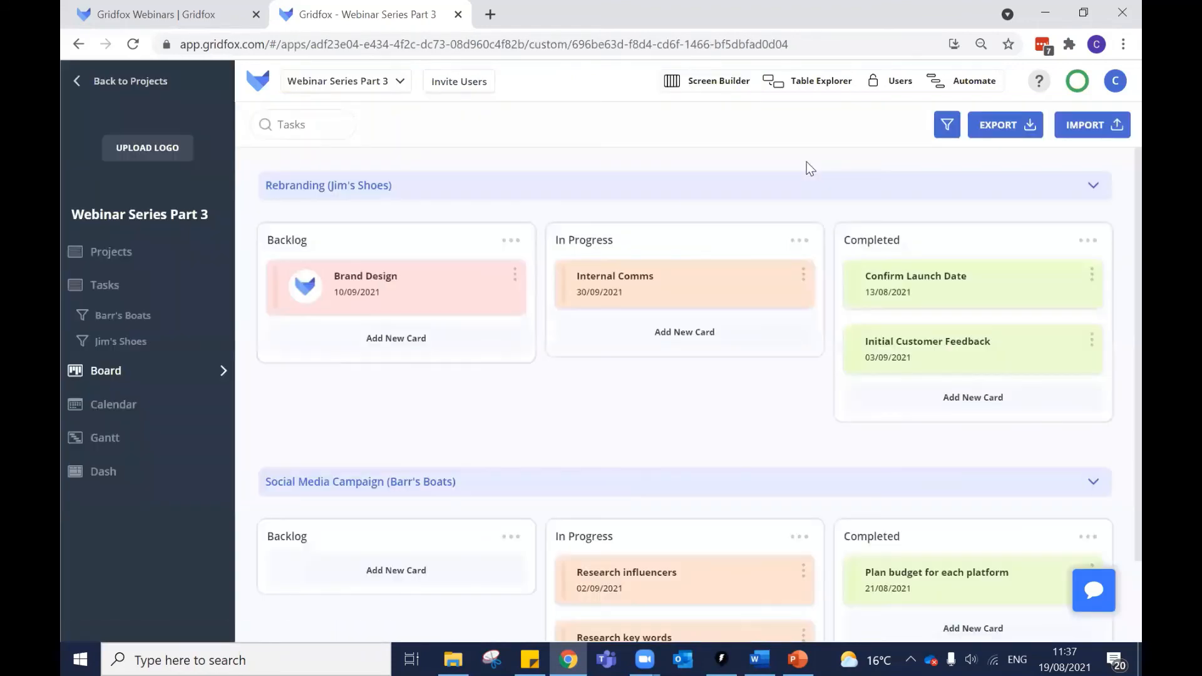
click(111, 406)
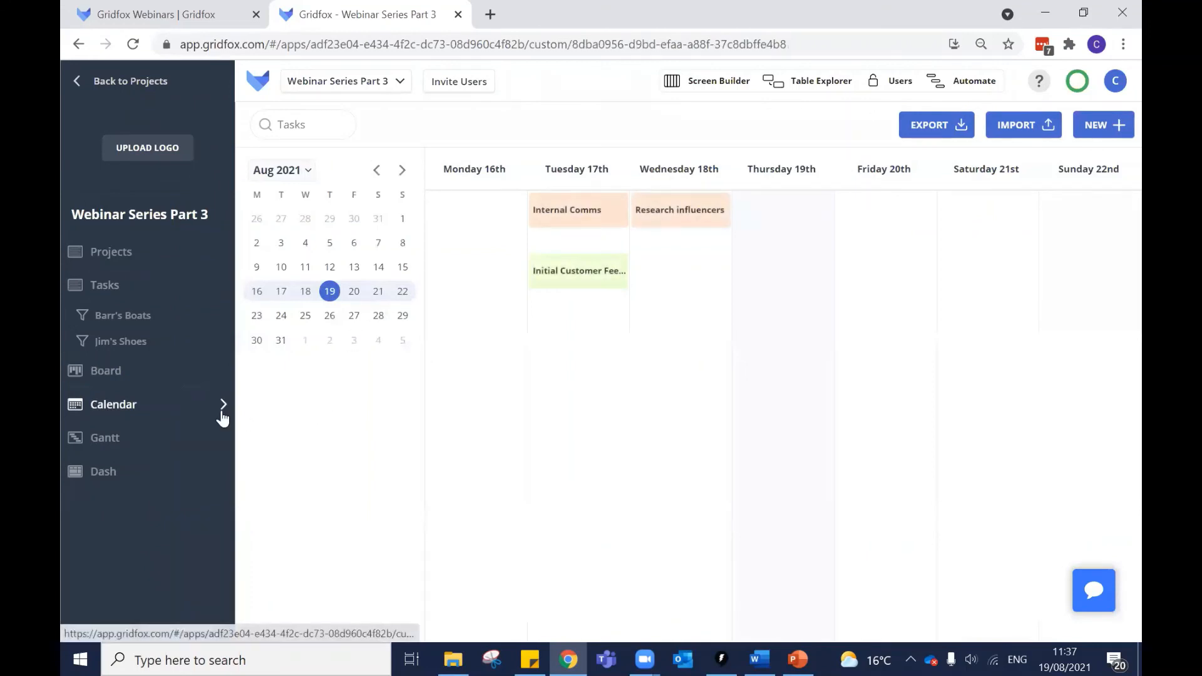
click(125, 474)
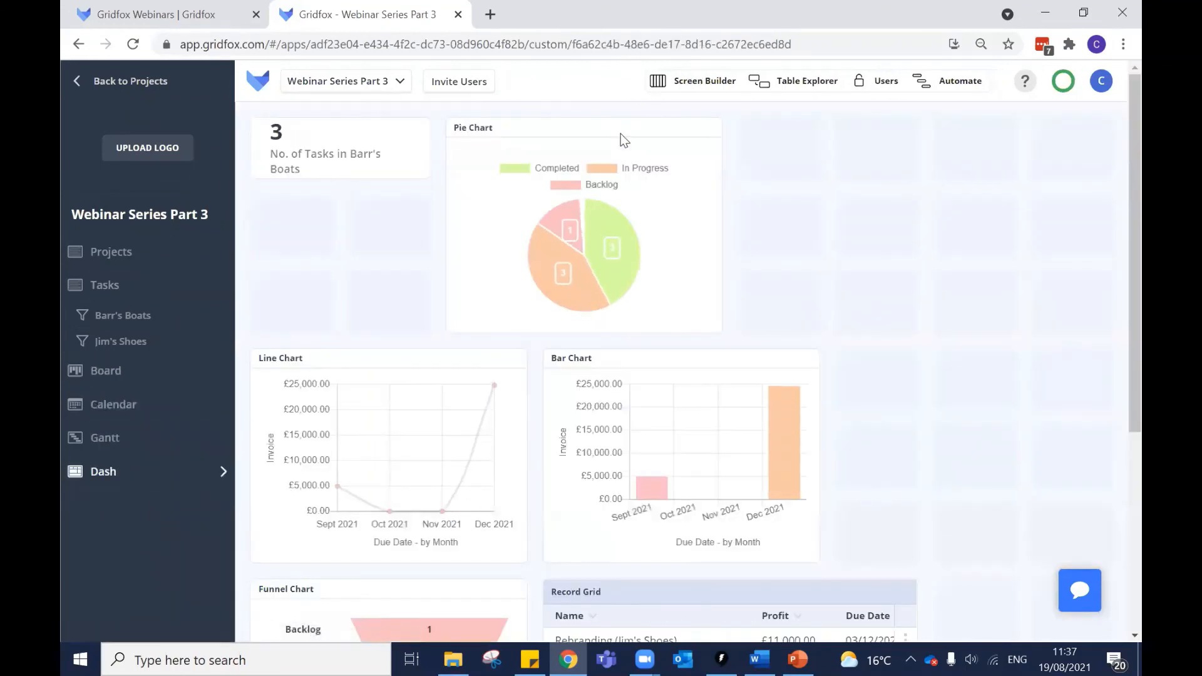
Open the Dash screen in the Screen Builder and add a number tile for the Projects table beneath the existing tile.
click(663, 90)
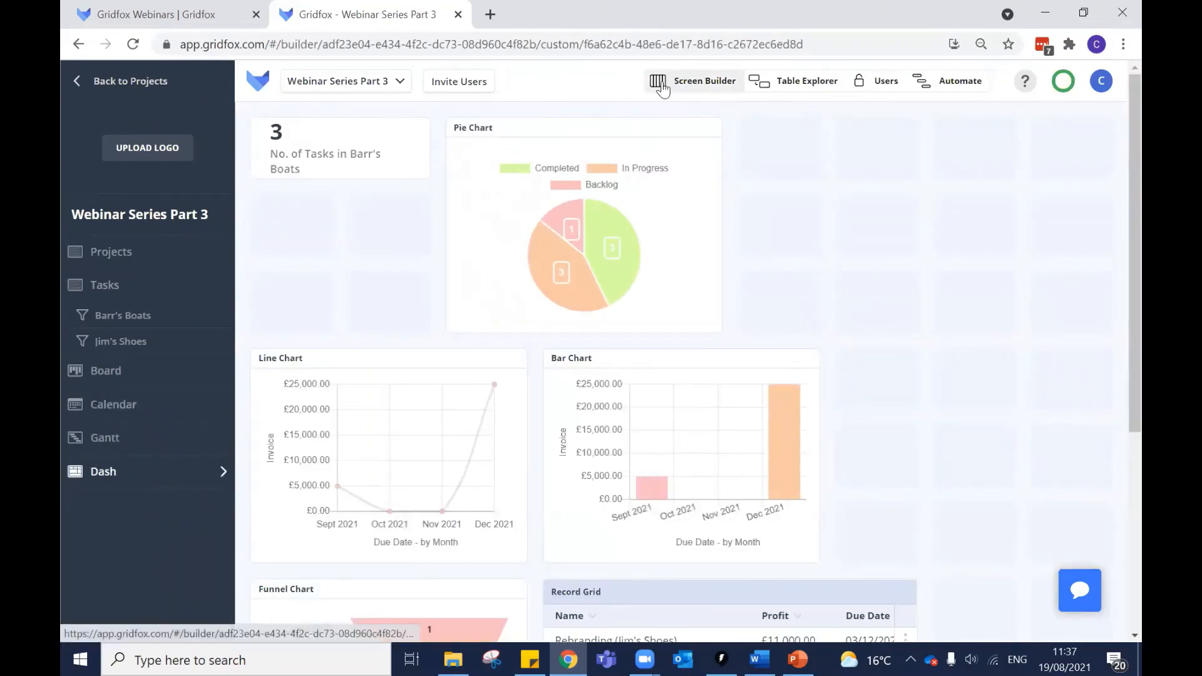
drag(287, 242, 469, 245)
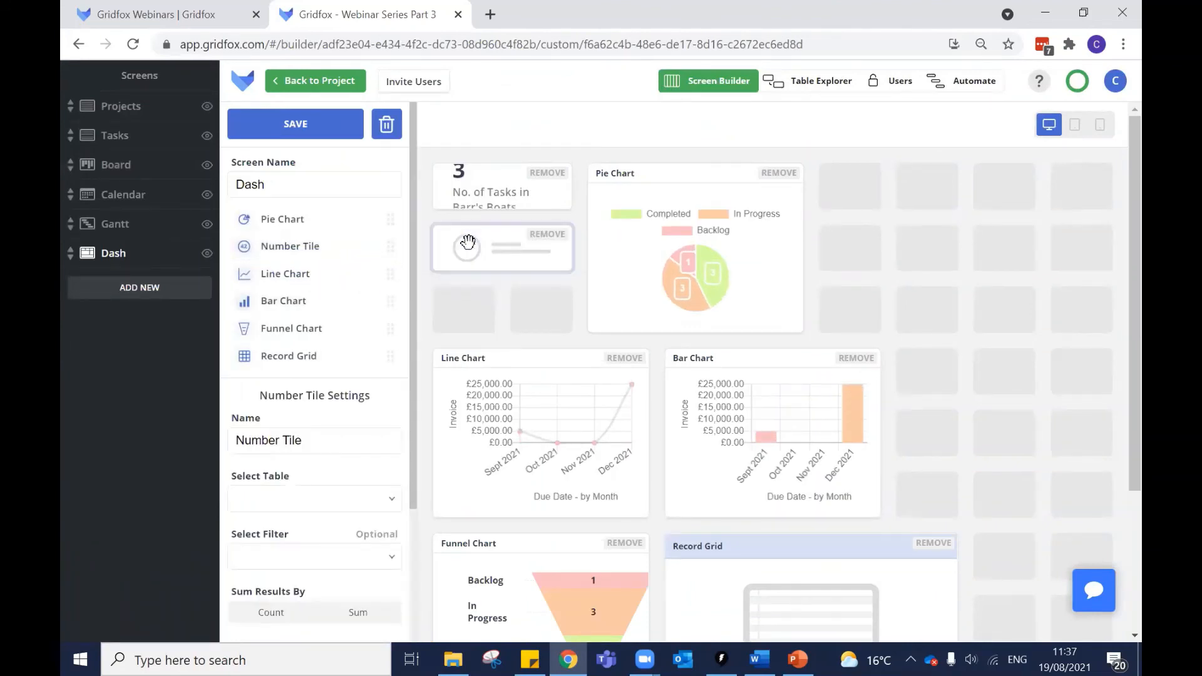
scroll(251, 288, down, 3)
click(321, 338)
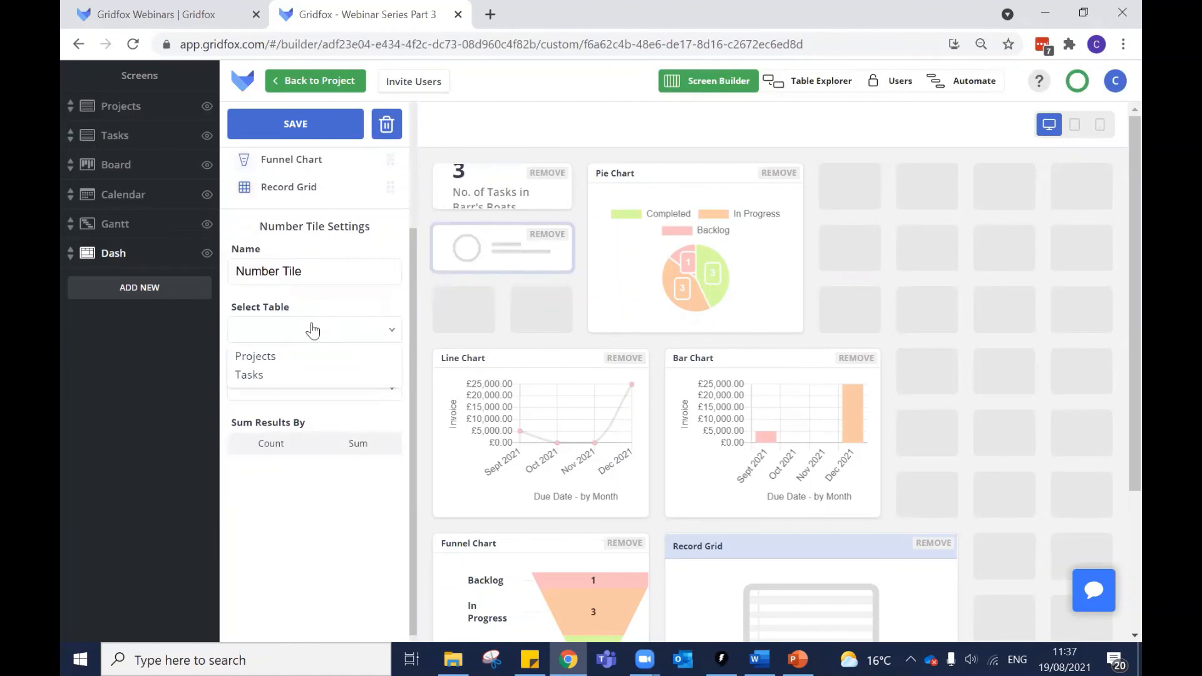
click(289, 355)
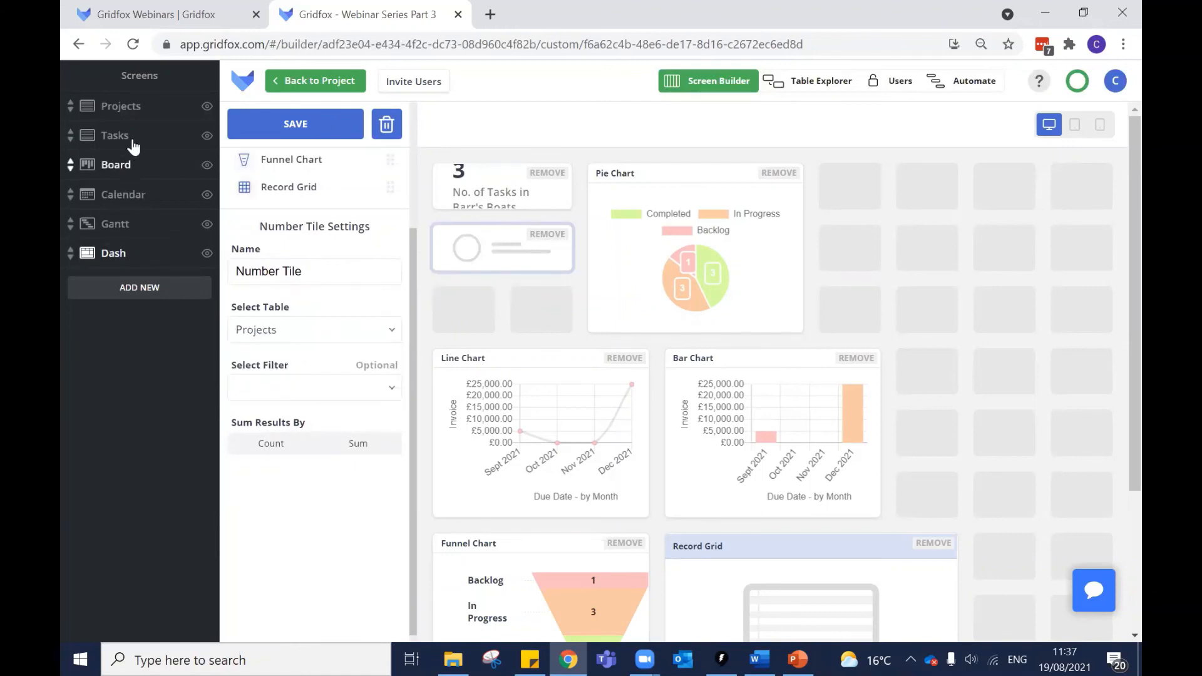
Make the new number tile sum the Profit field, then save the Dash screen and return to the project.
click(295, 399)
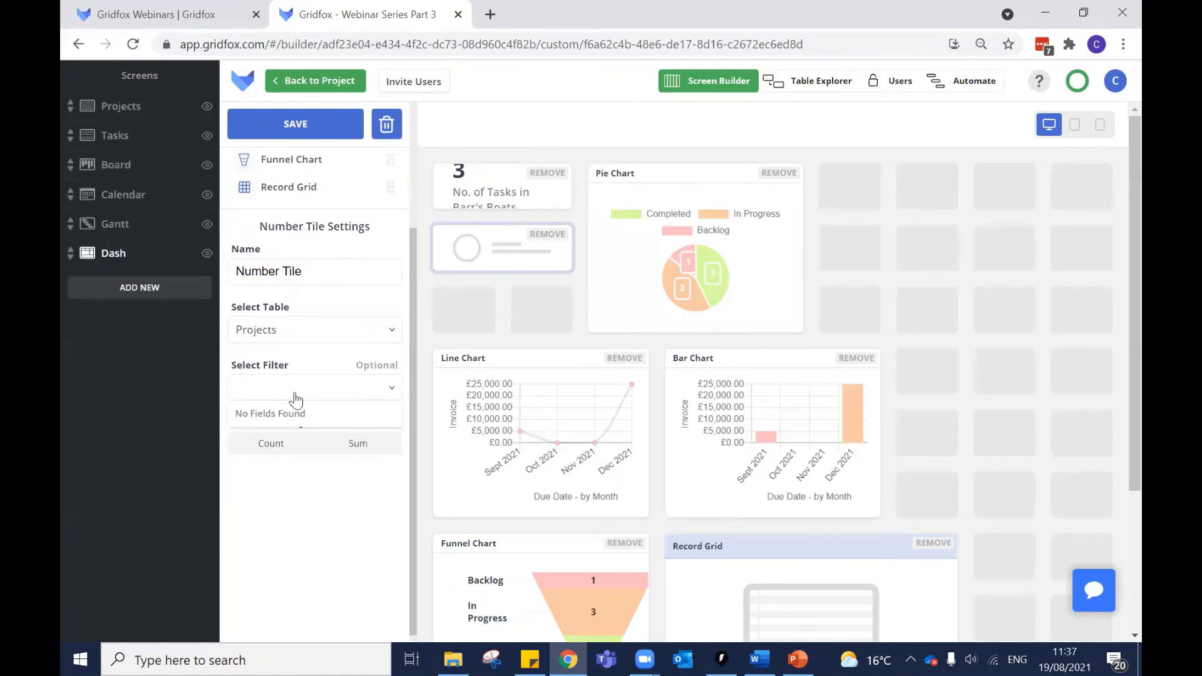
click(349, 443)
scroll(326, 389, down, 1)
click(326, 438)
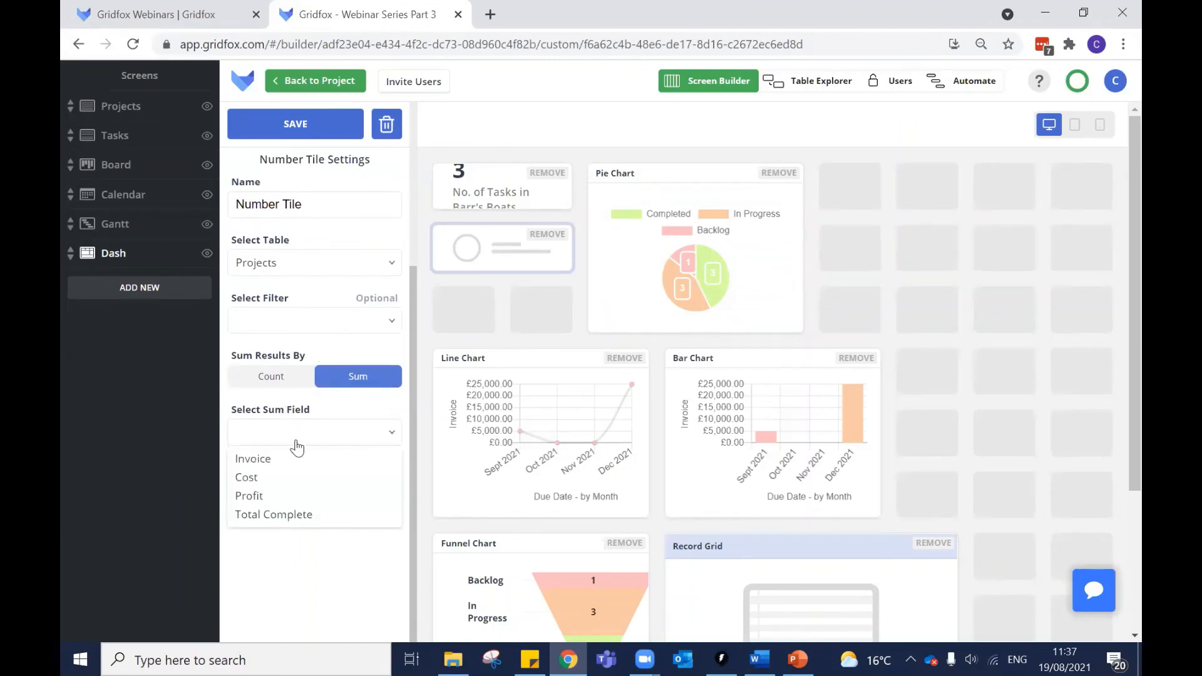
click(303, 495)
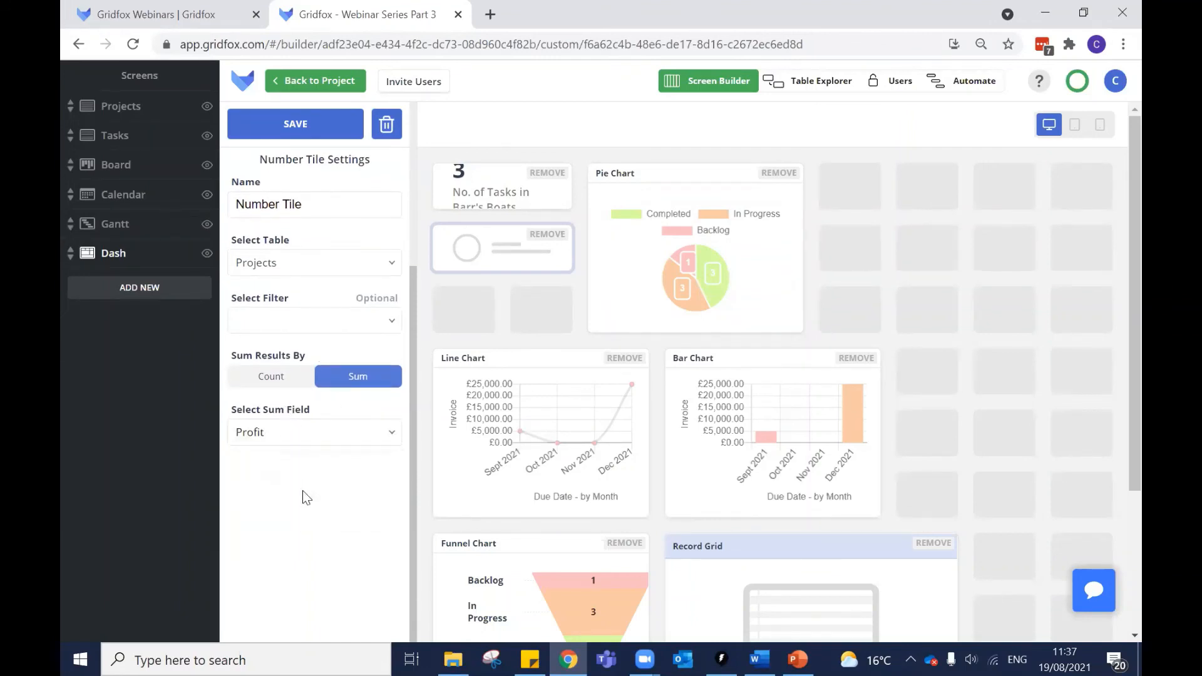
click(298, 123)
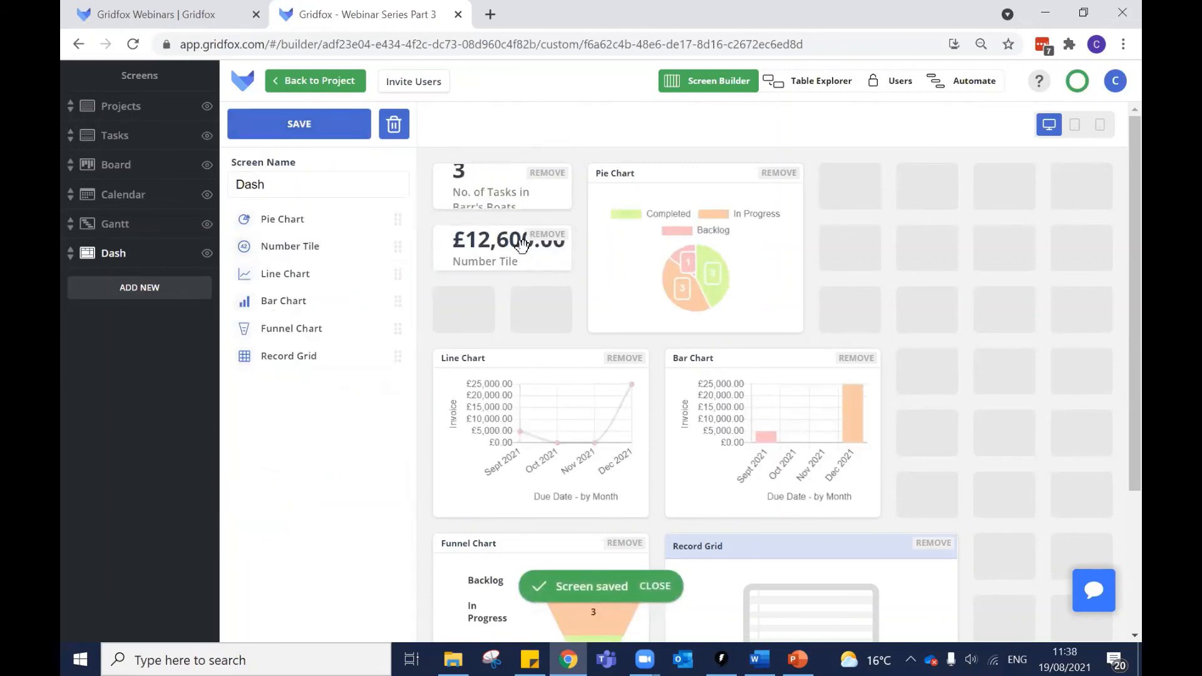
click(277, 135)
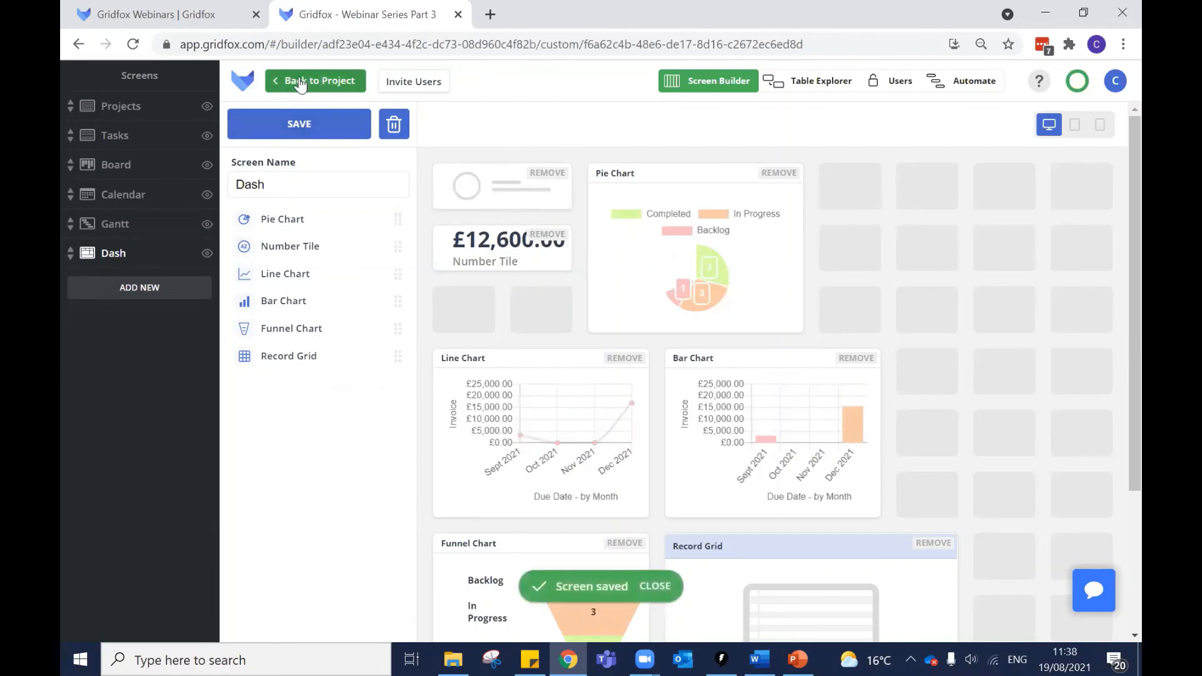
click(300, 82)
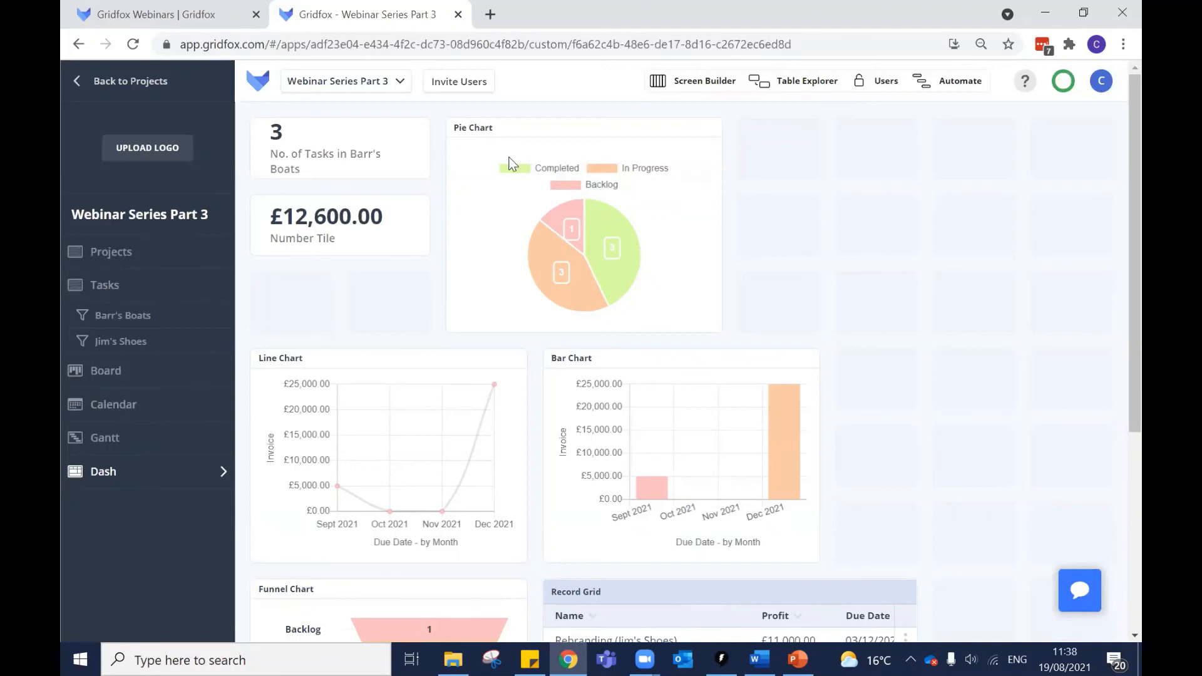
Look over the dashboard's record grid, then view the Projects table and its Rebranding (Jim's Shoes) record for comparison.
scroll(444, 205, down, 4)
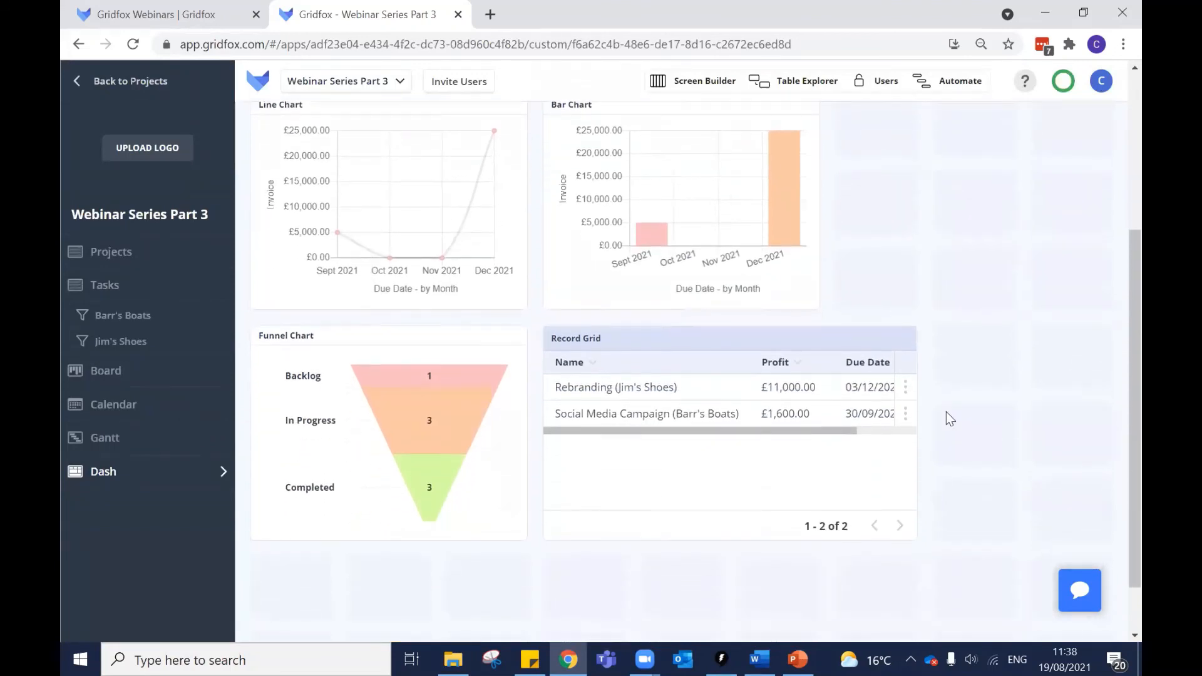
drag(670, 433, 589, 438)
click(111, 252)
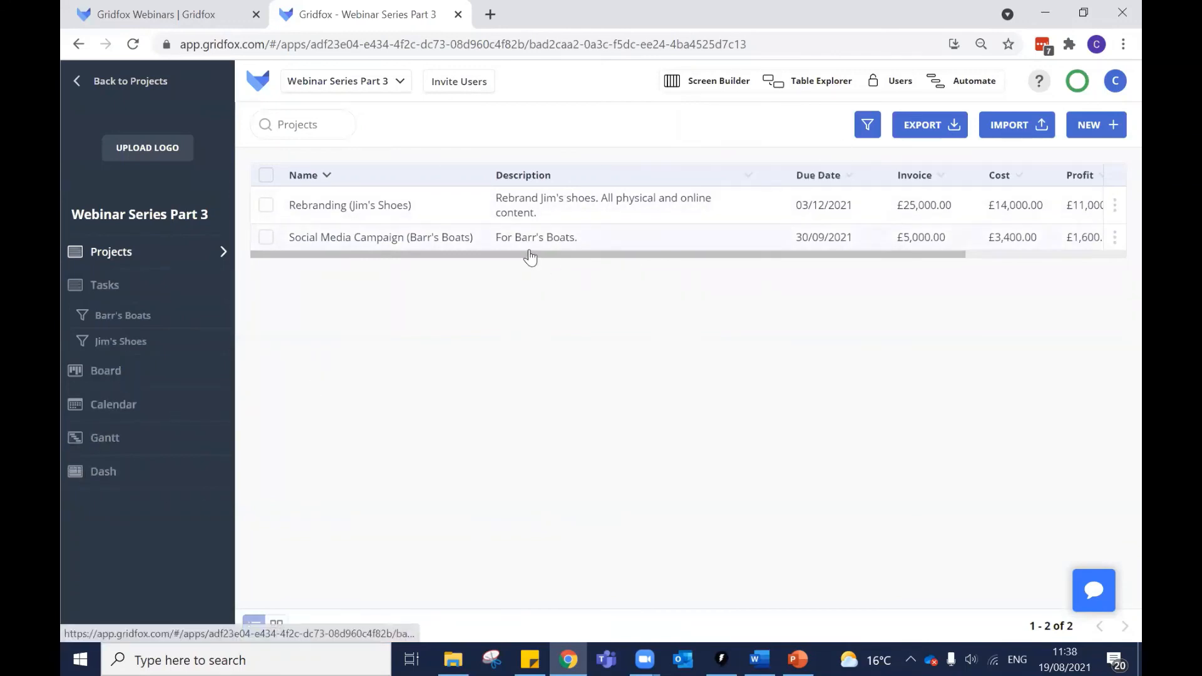
mouse_move(511, 257)
mouse_down()
mouse_move(644, 263)
mouse_move(457, 285)
mouse_move(664, 249)
mouse_move(404, 249)
mouse_move(568, 246)
mouse_move(495, 260)
mouse_up()
mouse_move(351, 256)
mouse_down()
mouse_move(507, 264)
mouse_move(361, 273)
mouse_up()
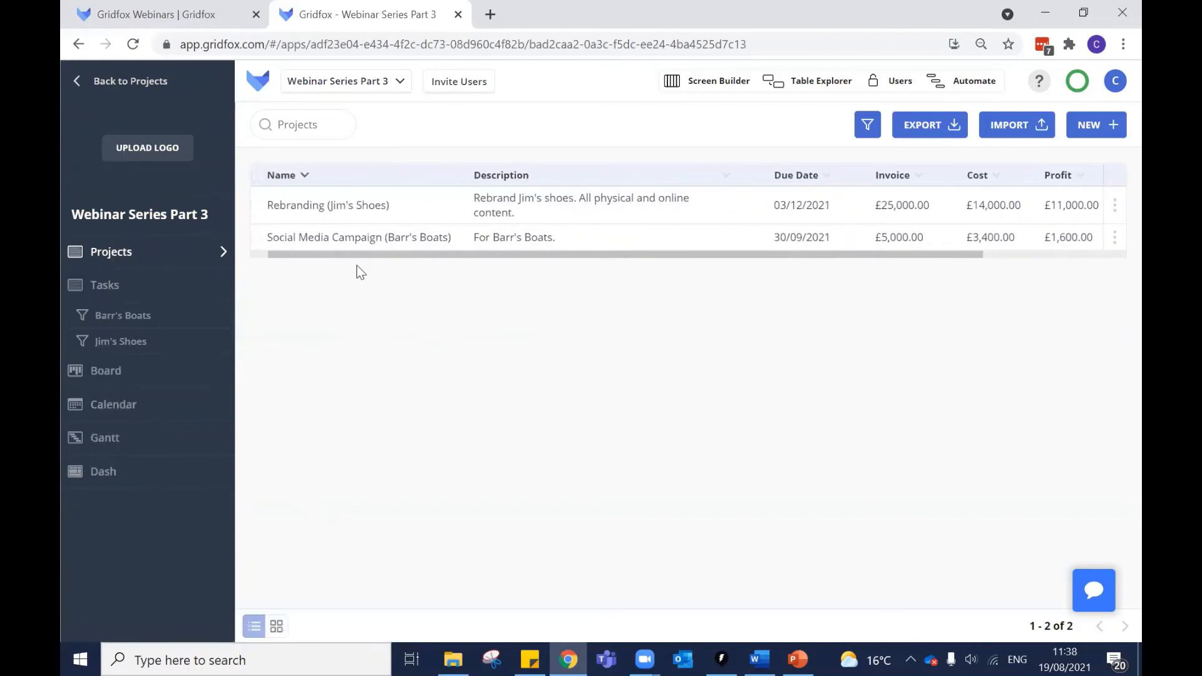
click(344, 206)
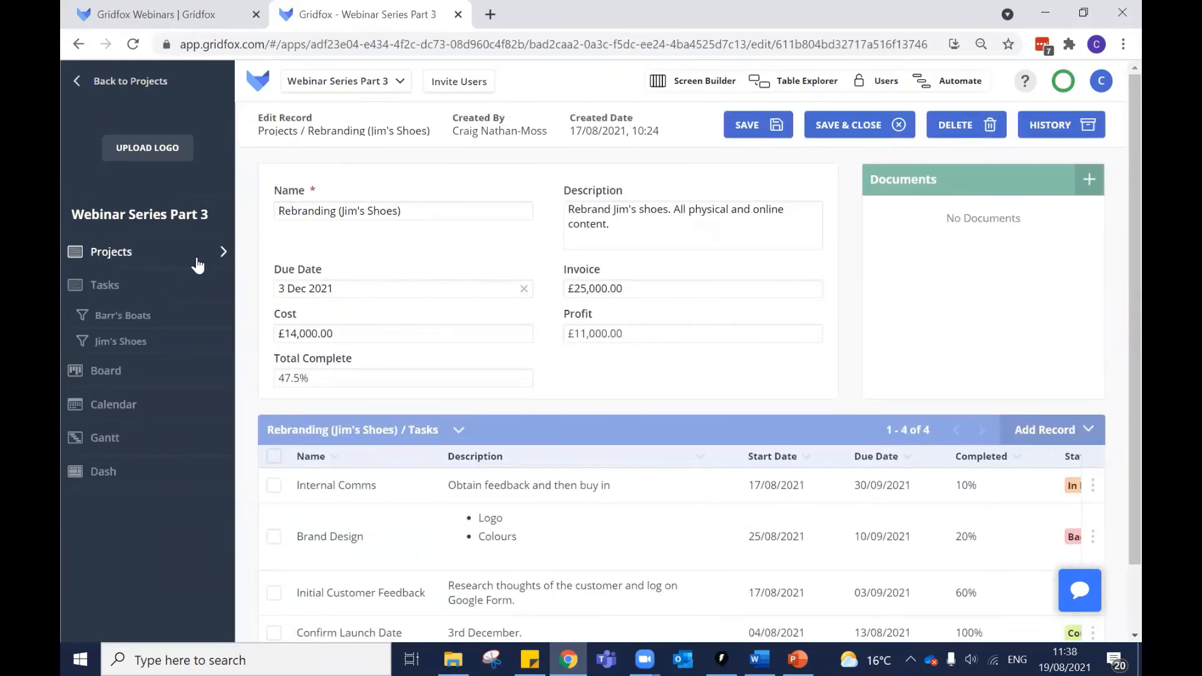
Return to the Dash screen and examine the Name, Profit and Due Date columns of the record grid.
click(124, 484)
scroll(681, 365, down, 5)
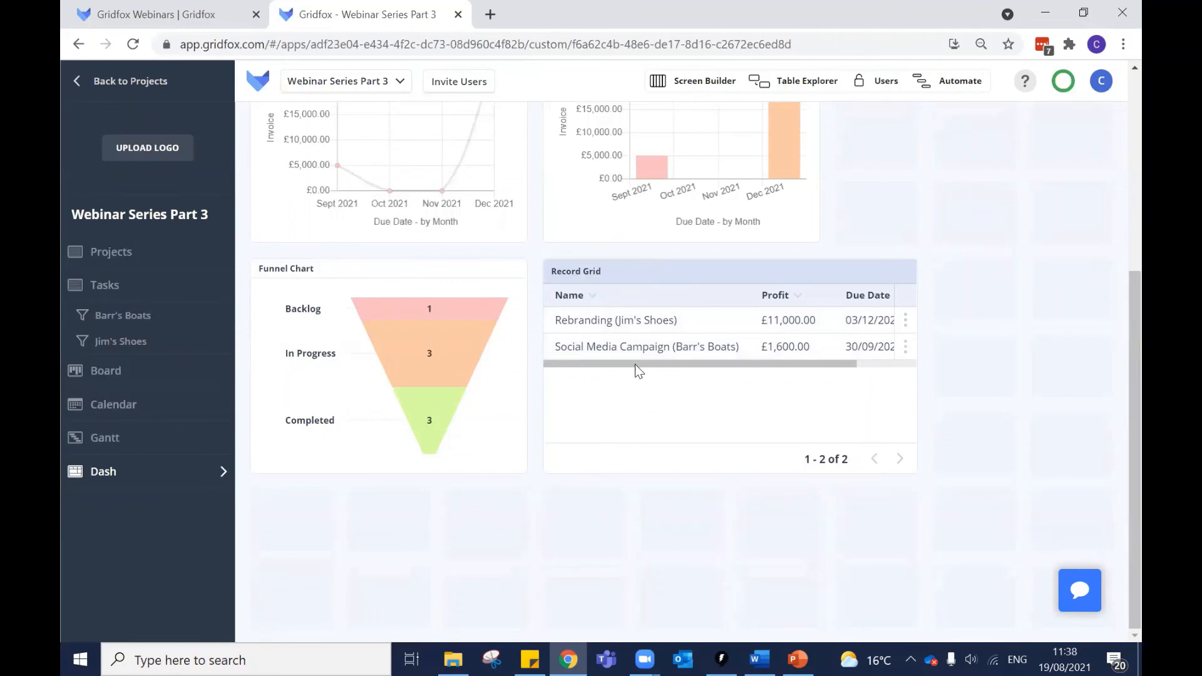
drag(635, 365, 644, 366)
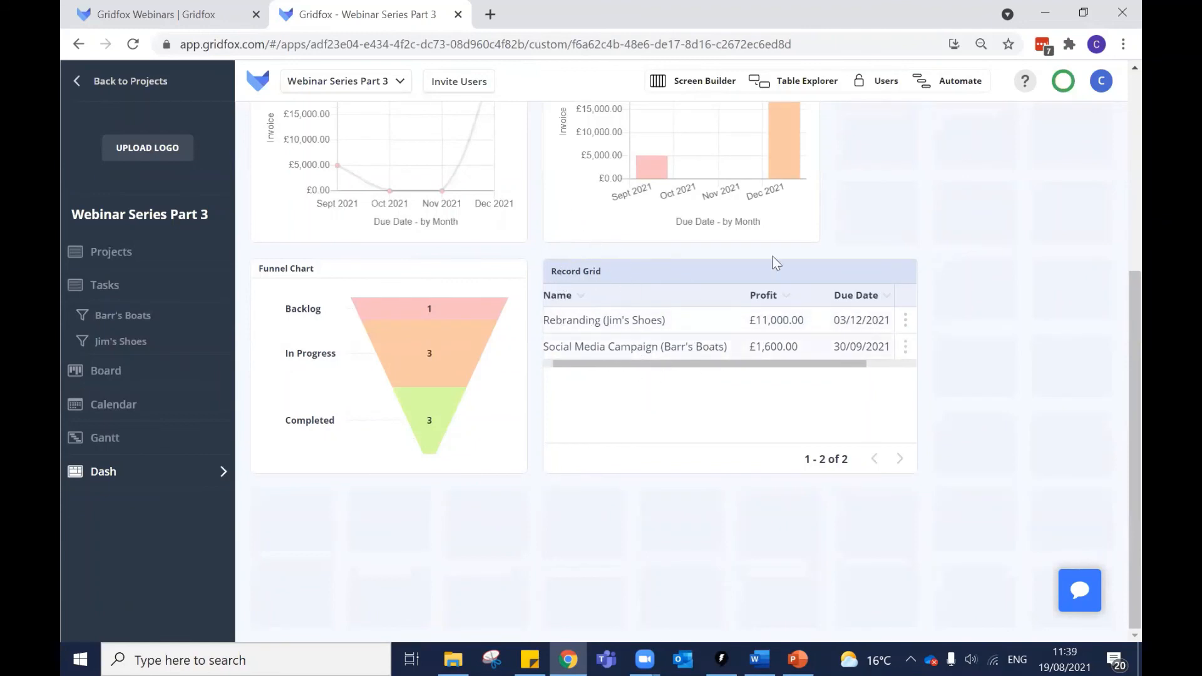
drag(621, 366, 596, 366)
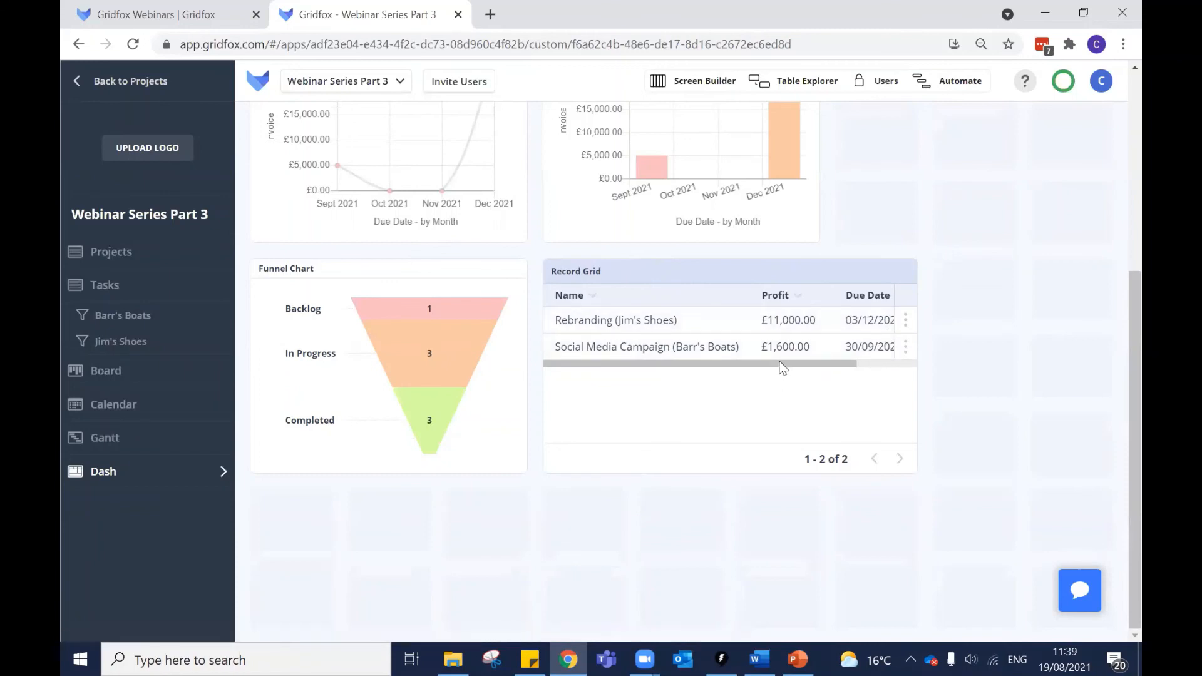
scroll(787, 361, right, 2)
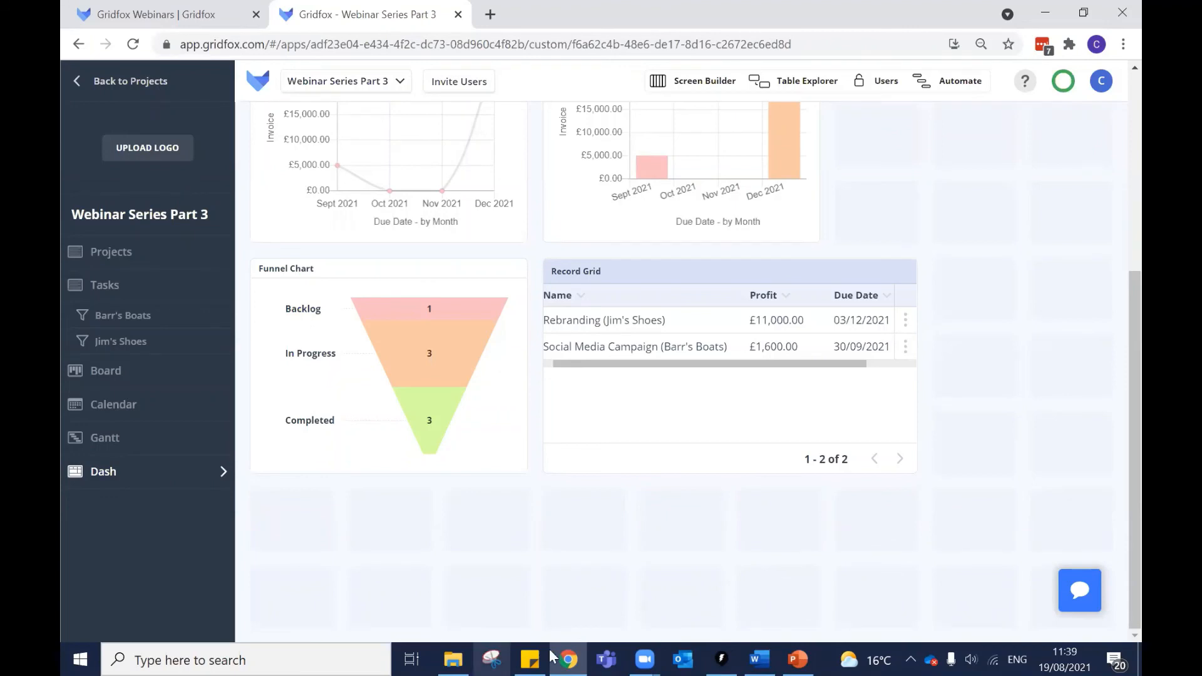
View the Webinar Series slide in PowerPoint, then switch to the Gridfox webinars page in Chrome and review the sessions from part 2 to part 4.
click(804, 656)
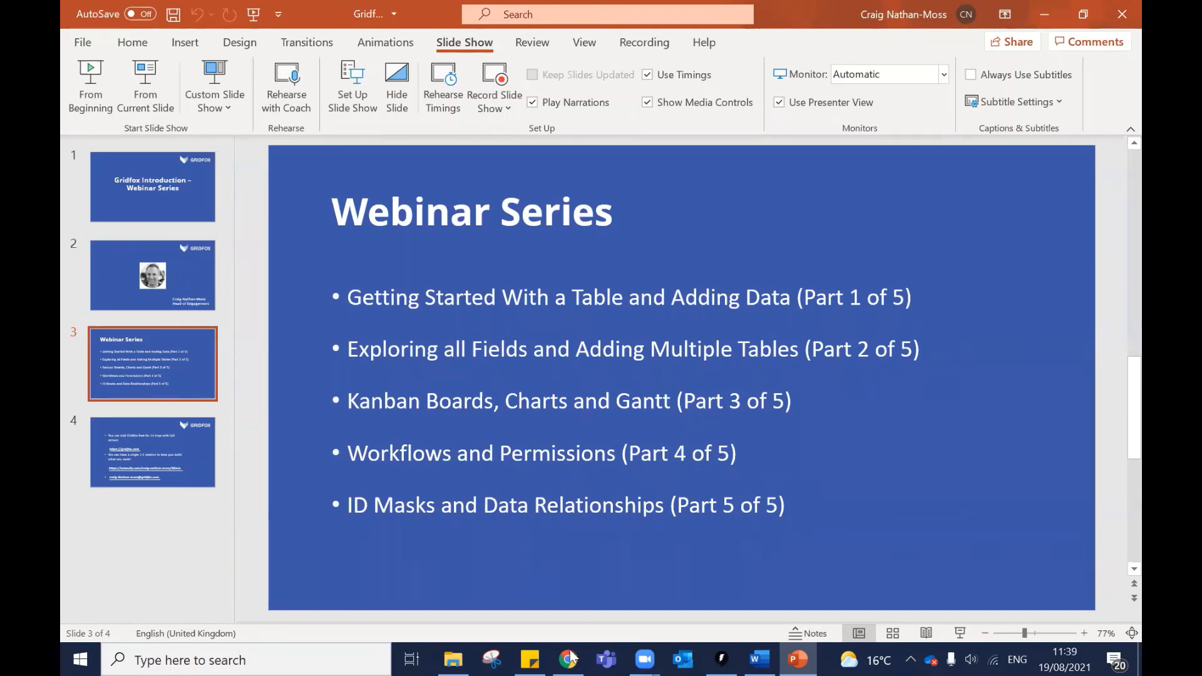
mouse_move(572, 655)
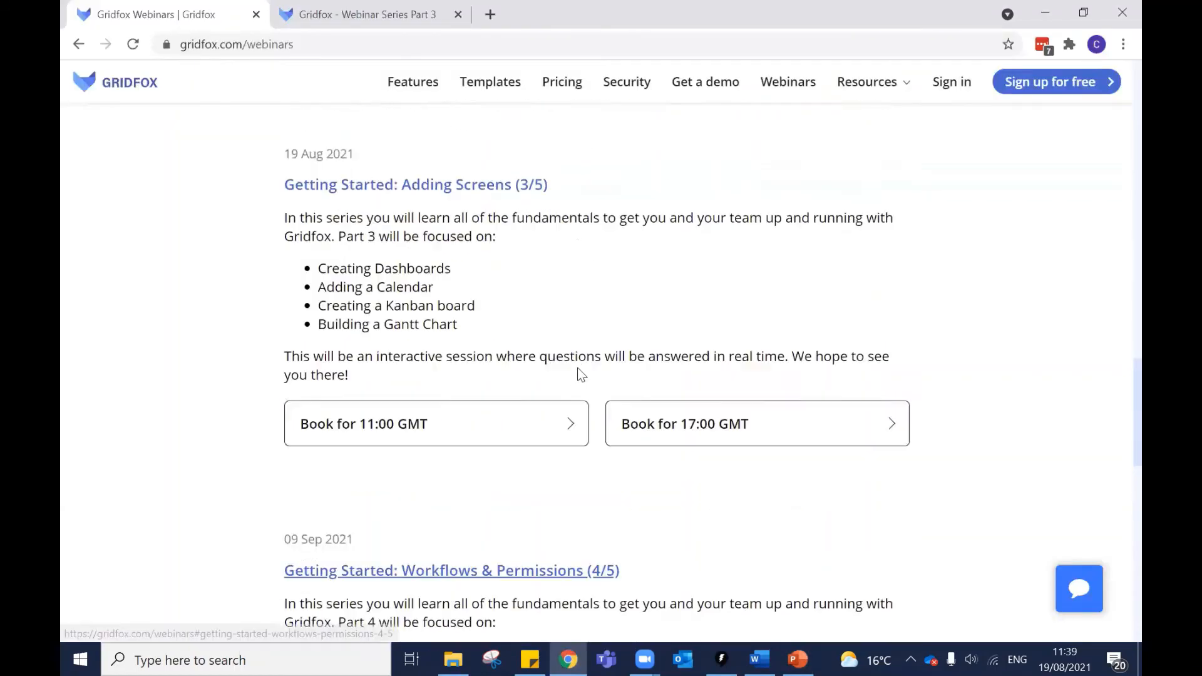
scroll(578, 367, up, 10)
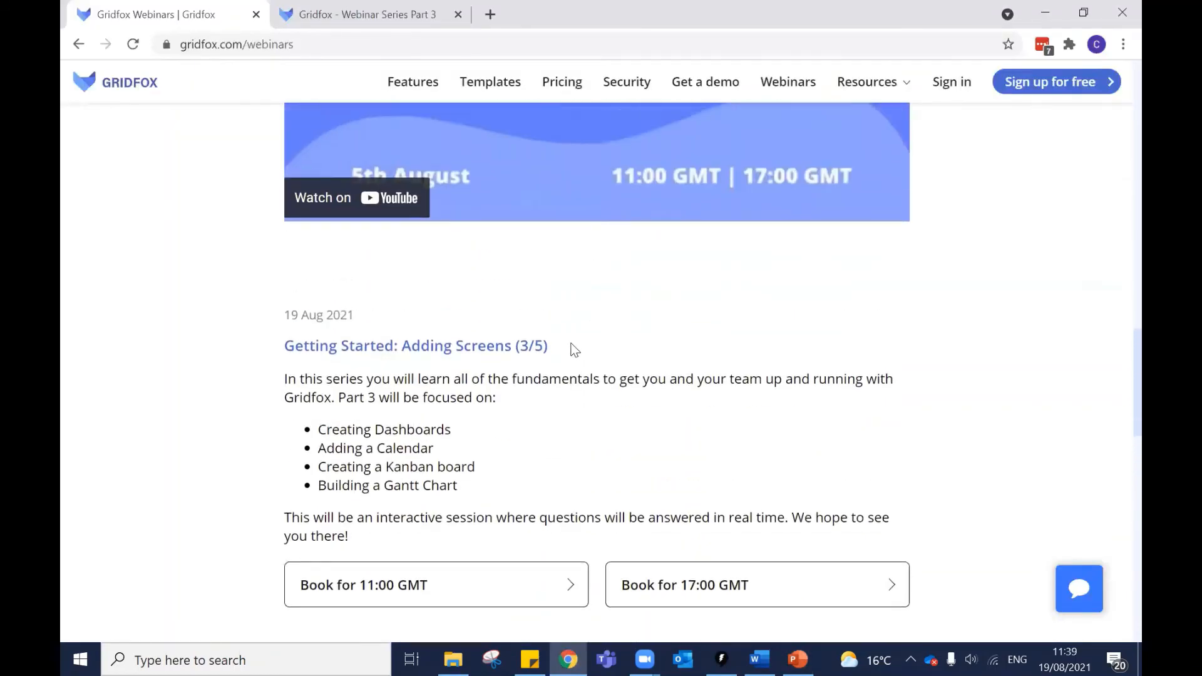
scroll(470, 250, down, 3)
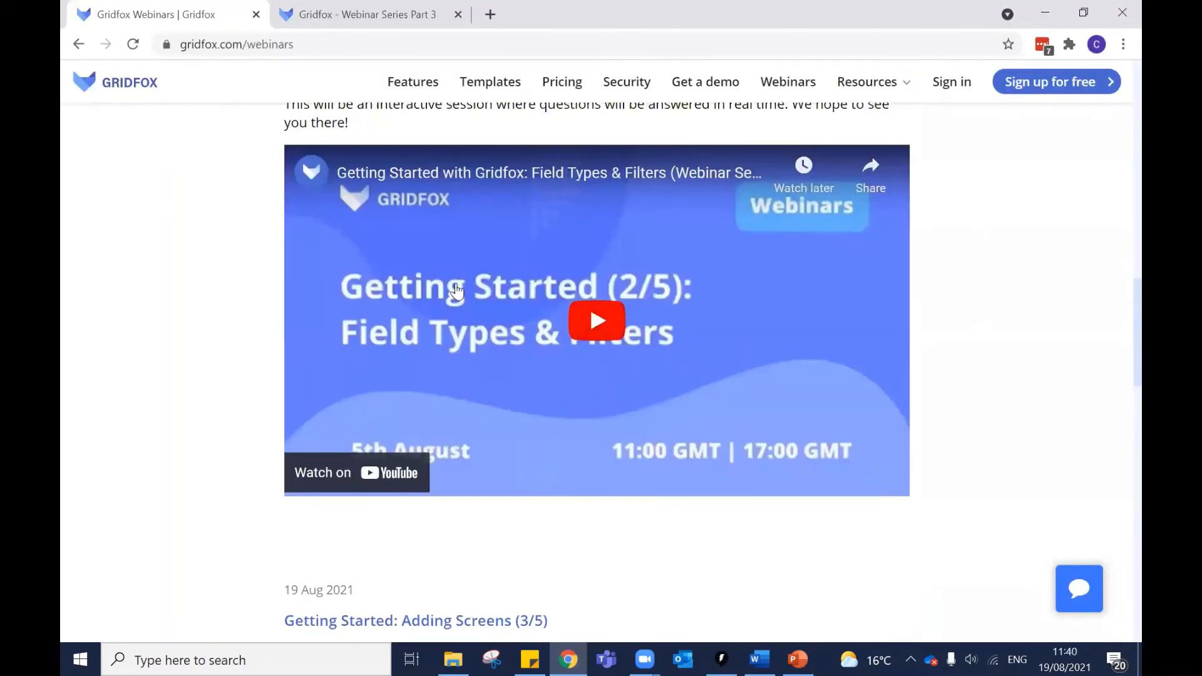
scroll(445, 294, down, 2)
scroll(436, 301, down, 1)
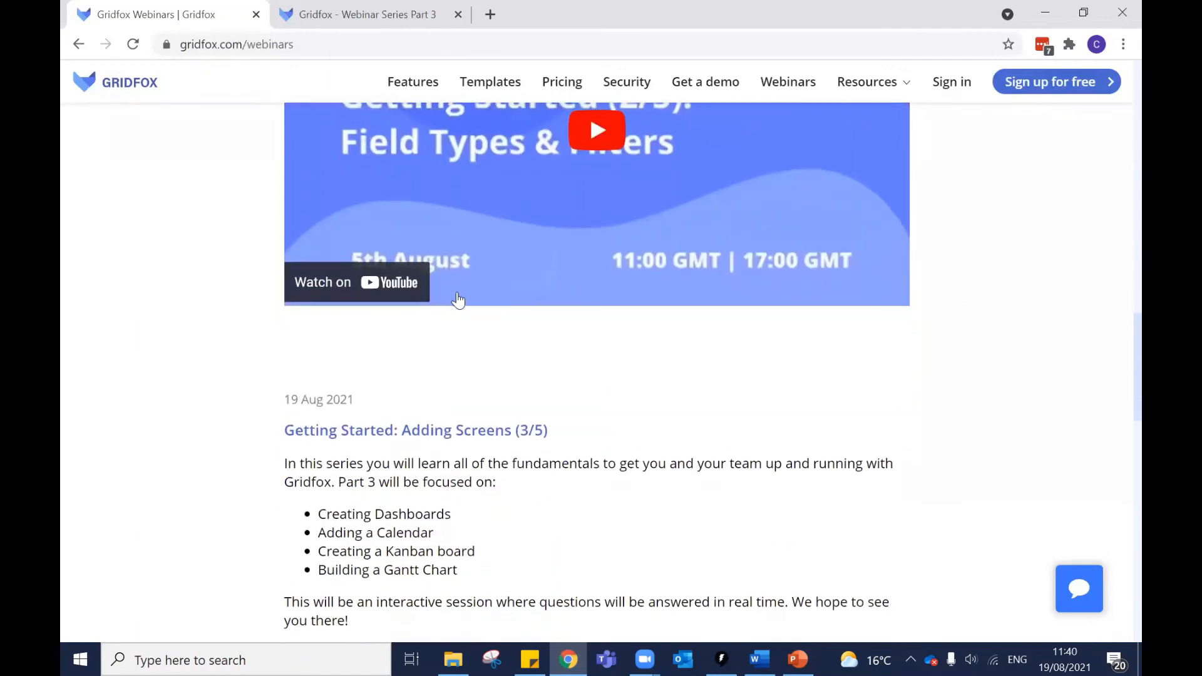
scroll(459, 299, down, 7)
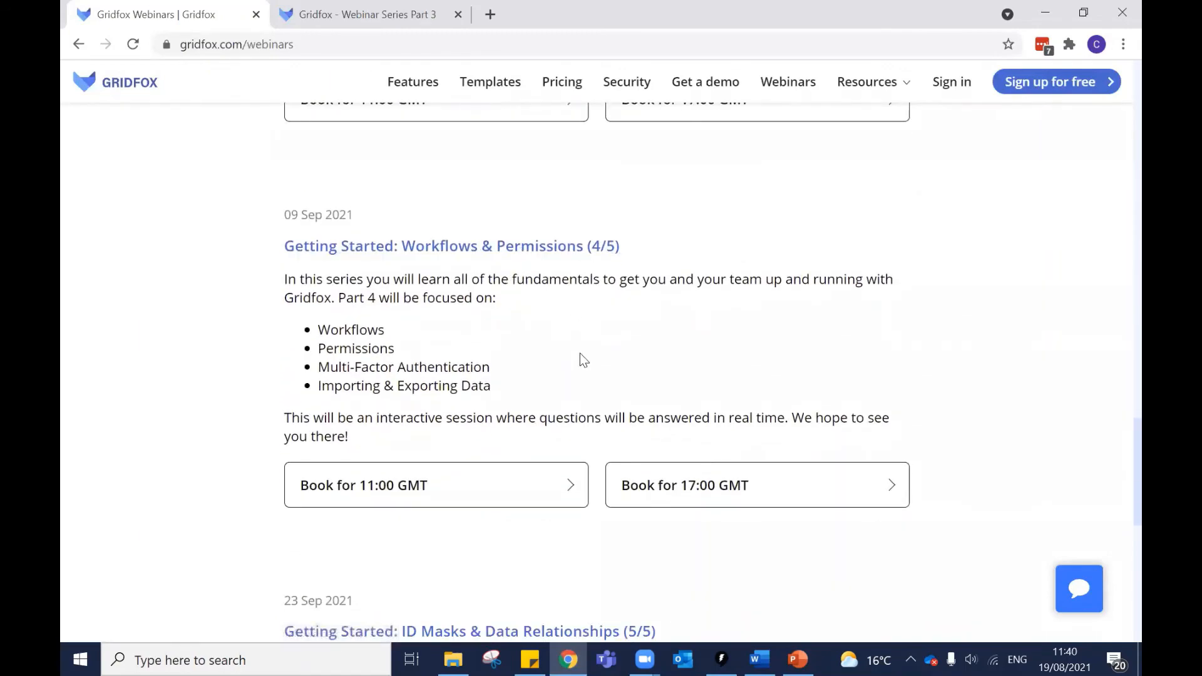
scroll(574, 350, up, 5)
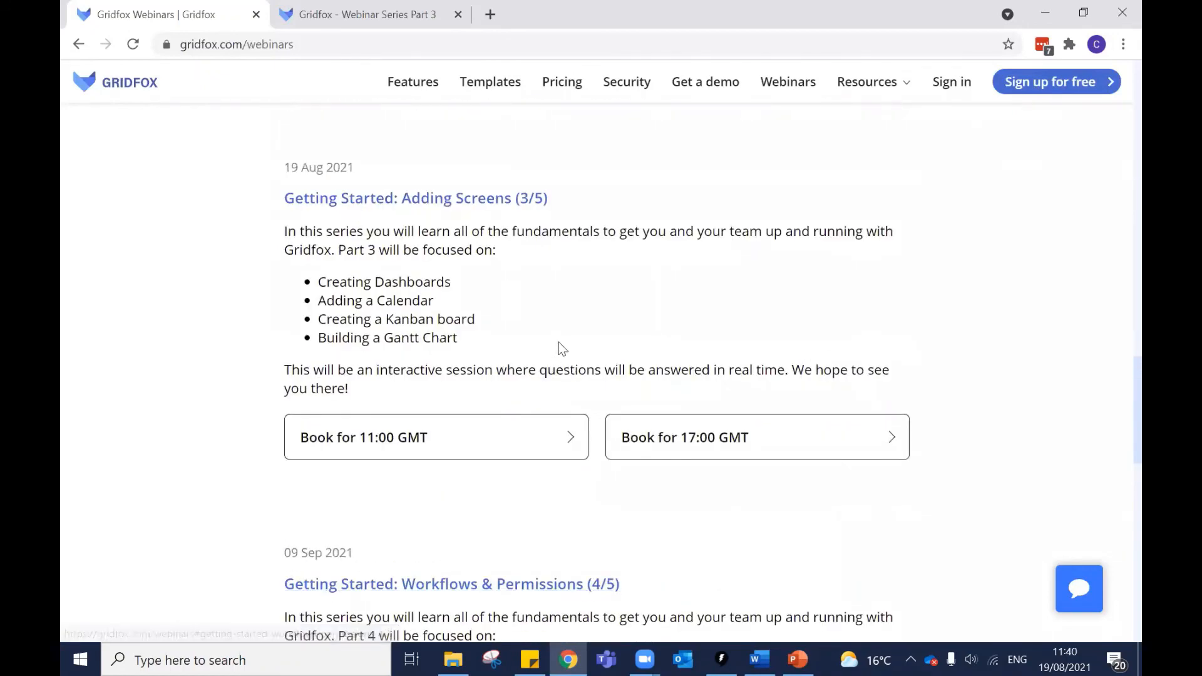
scroll(559, 345, down, 3)
scroll(560, 345, down, 3)
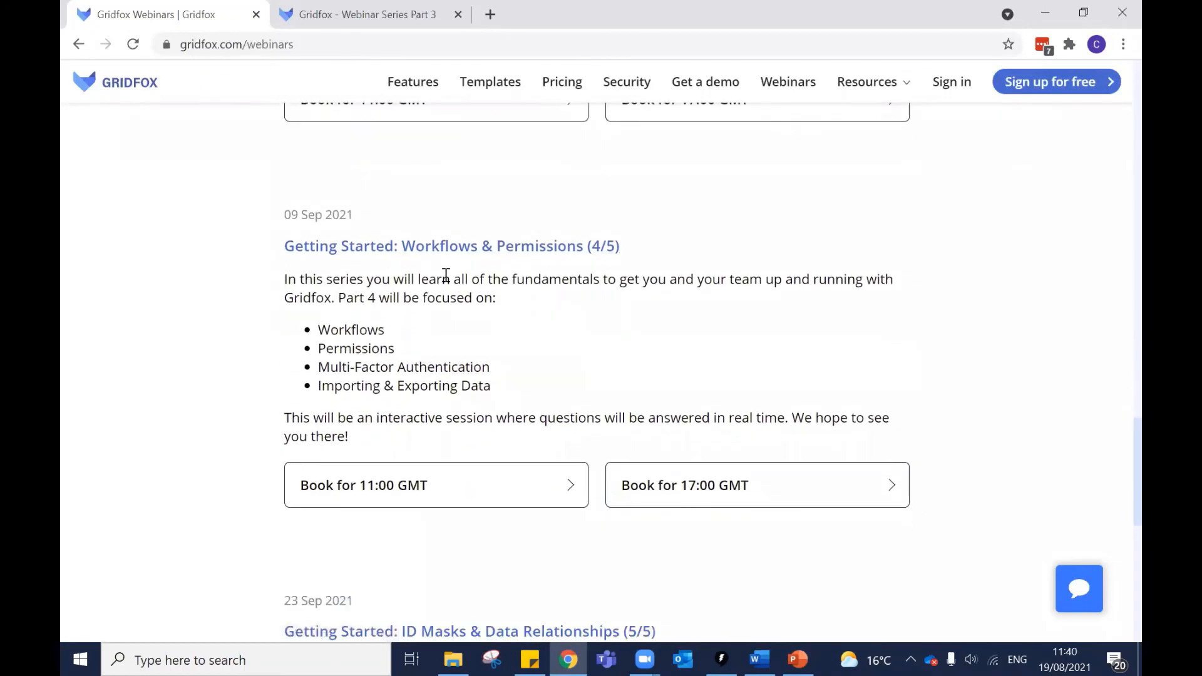
scroll(353, 234, up, 6)
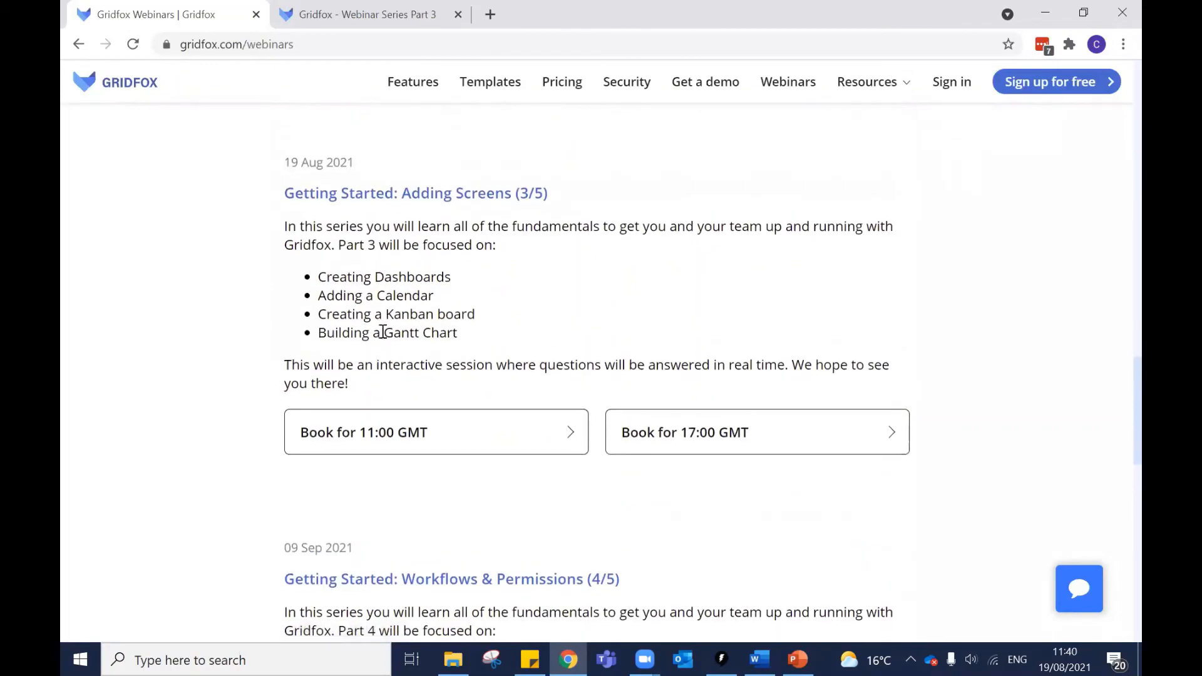
scroll(384, 330, down, 2)
scroll(388, 464, up, 9)
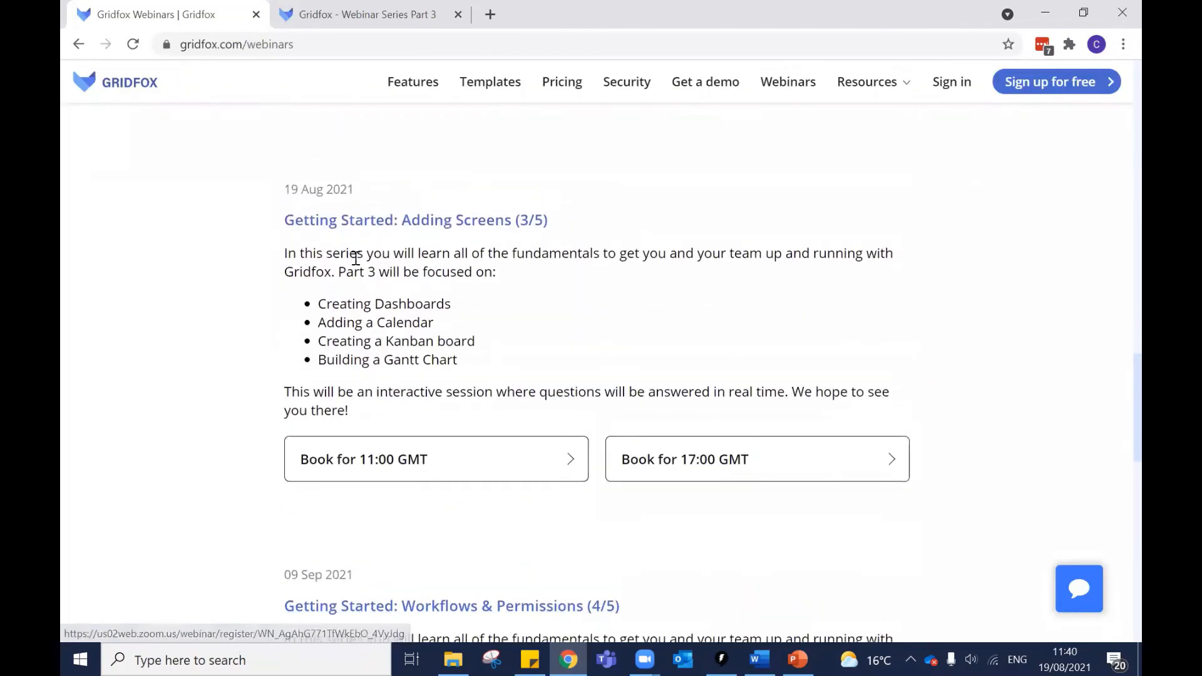
scroll(344, 307, up, 2)
scroll(344, 302, down, 9)
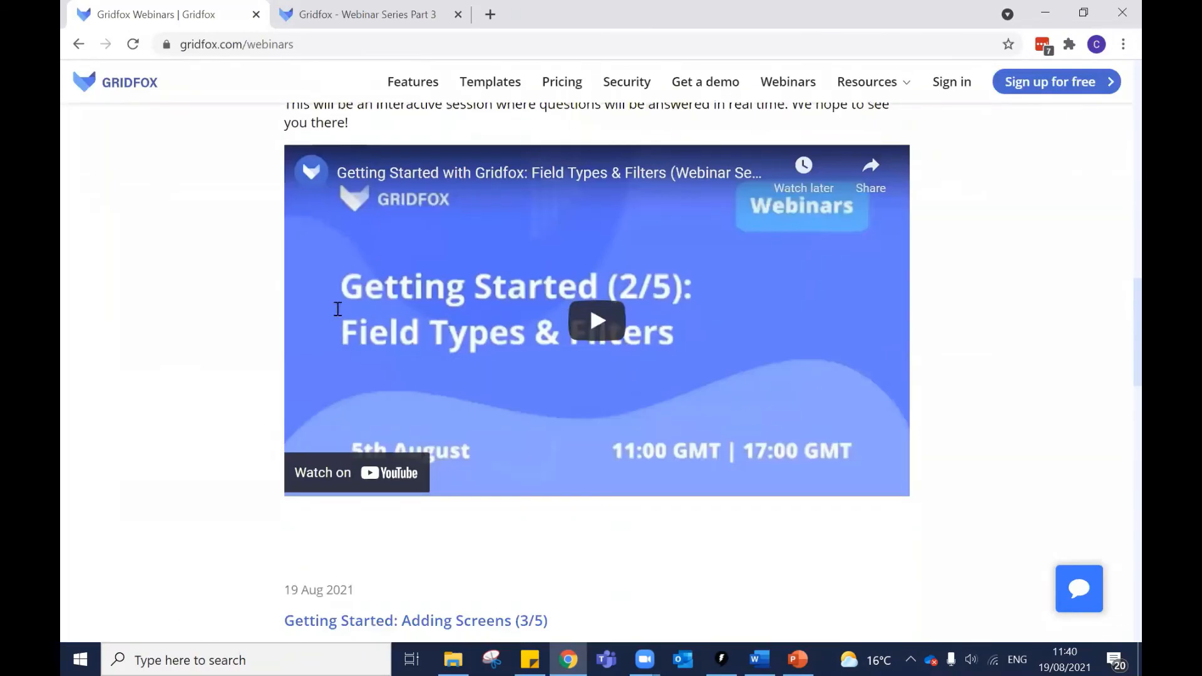
scroll(364, 297, down, 4)
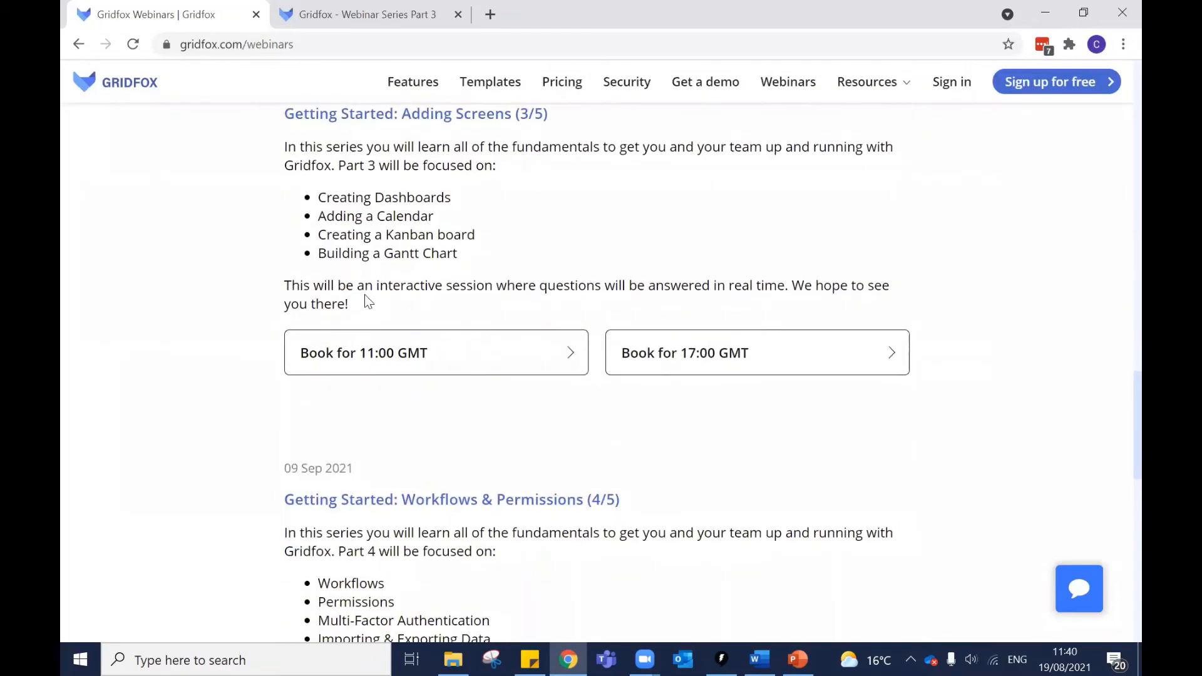
Review the dates, topics and booking options of the part 4 and part 5 webinars.
scroll(376, 281, down, 1)
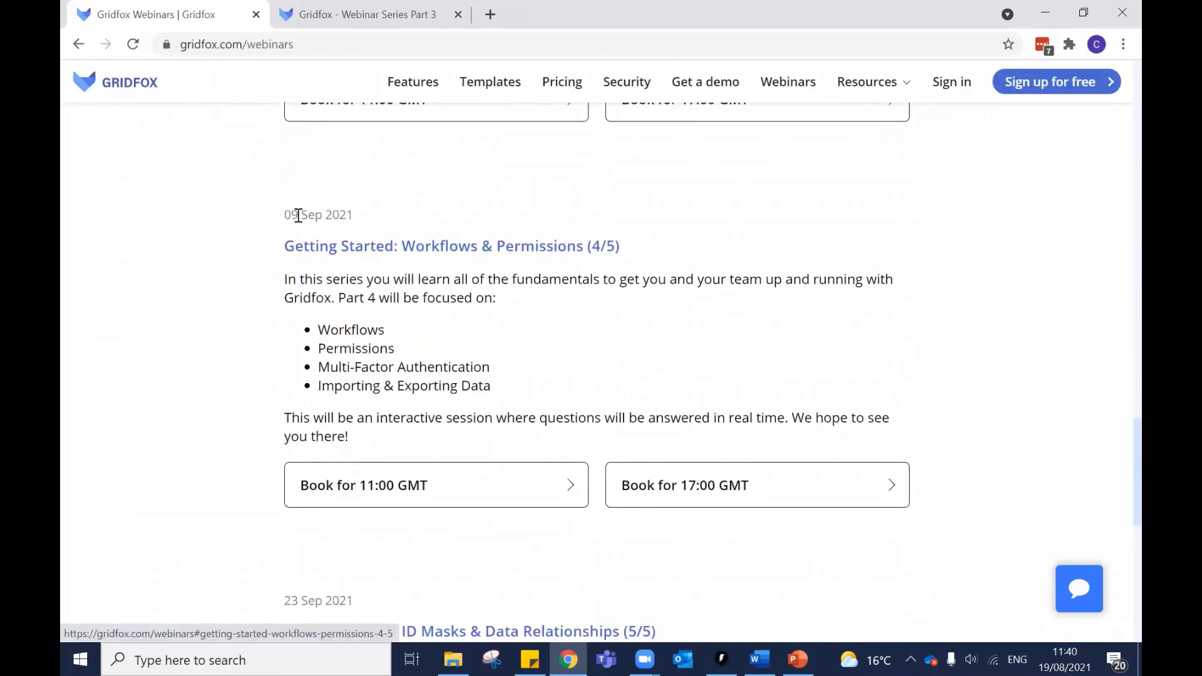
scroll(317, 206, down, 1)
scroll(323, 211, down, 1)
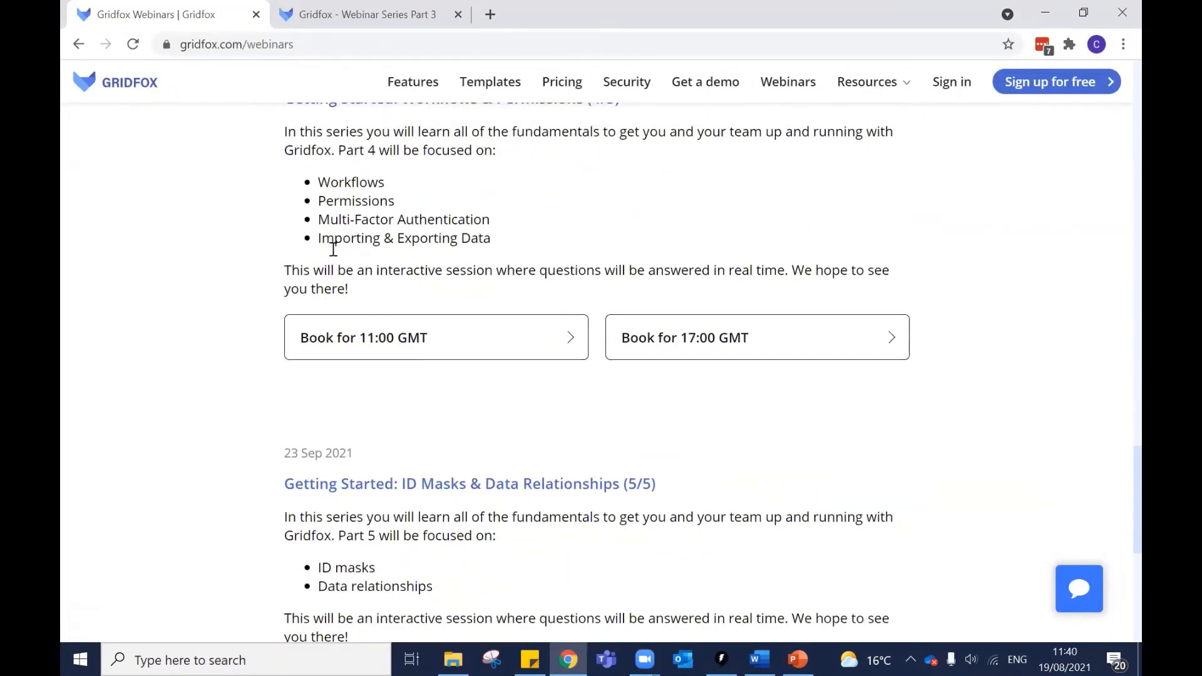
scroll(250, 407, up, 1)
scroll(298, 411, down, 1)
scroll(323, 383, down, 3)
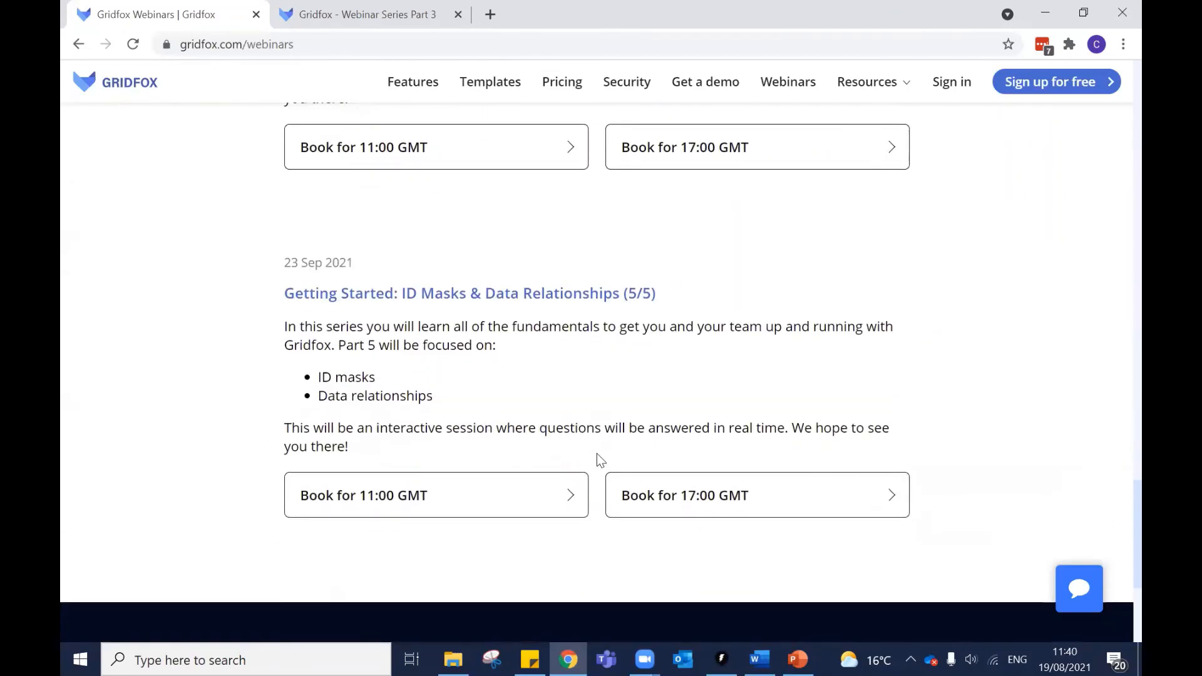
scroll(604, 476, up, 6)
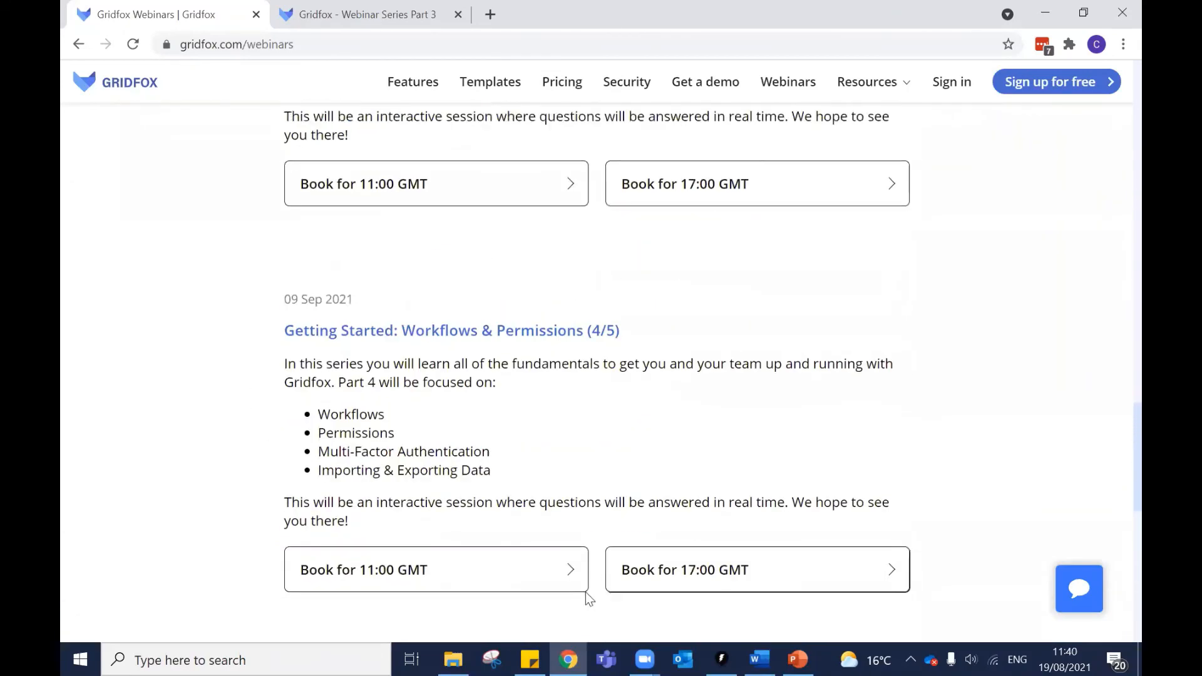
Go back to the Gridfox dashboard, then switch to PowerPoint and present the slide with the free trial and contact details.
click(368, 14)
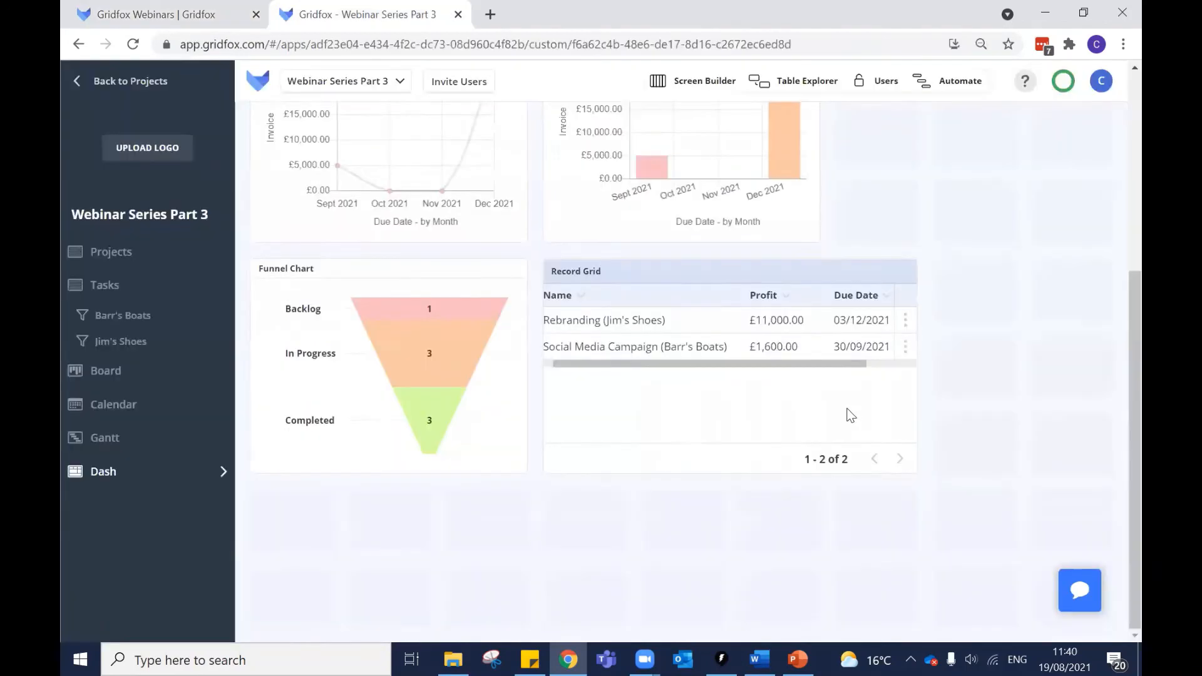
scroll(850, 416, up, 2)
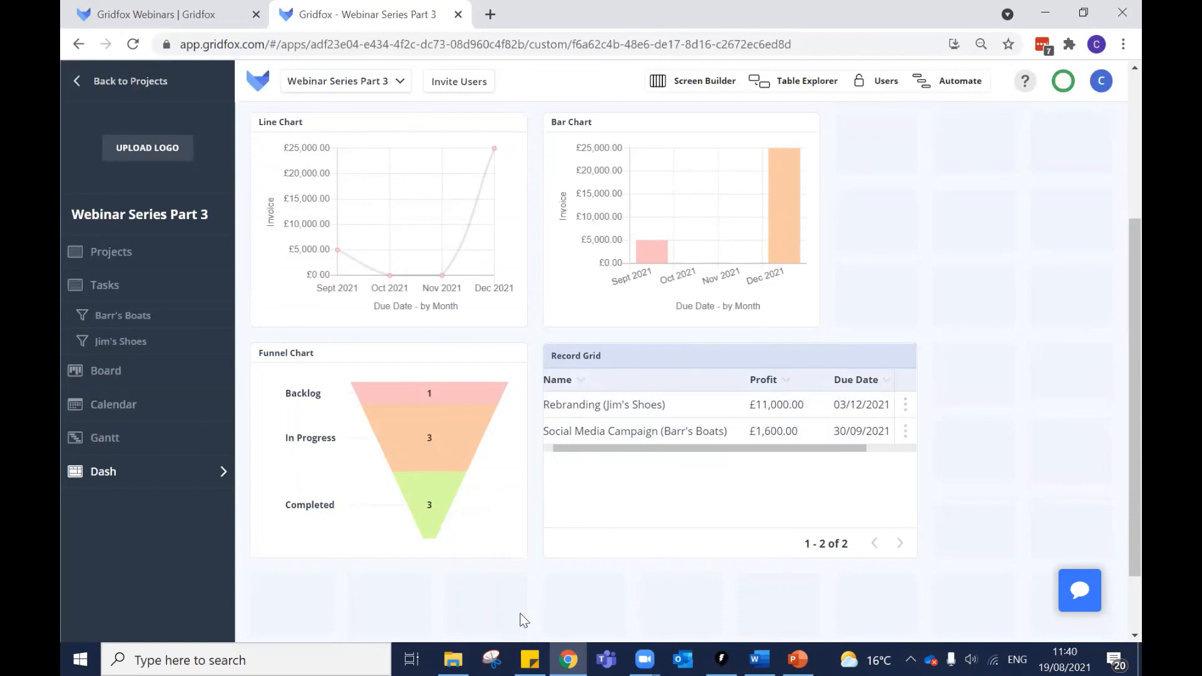
click(960, 618)
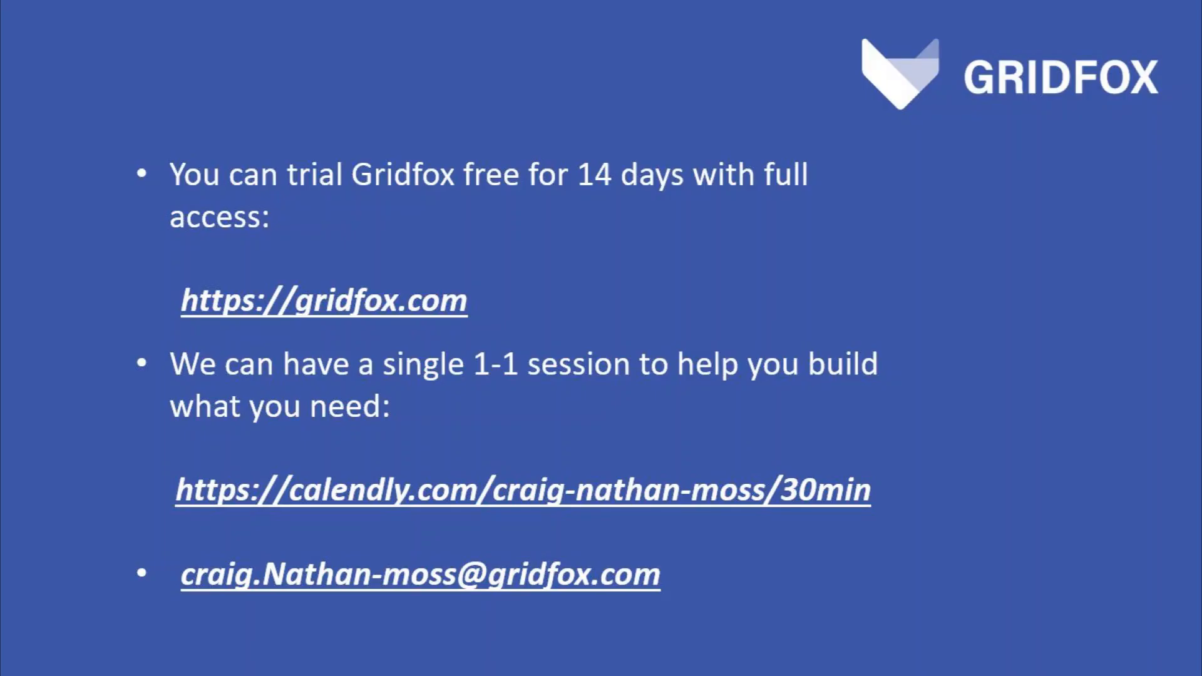